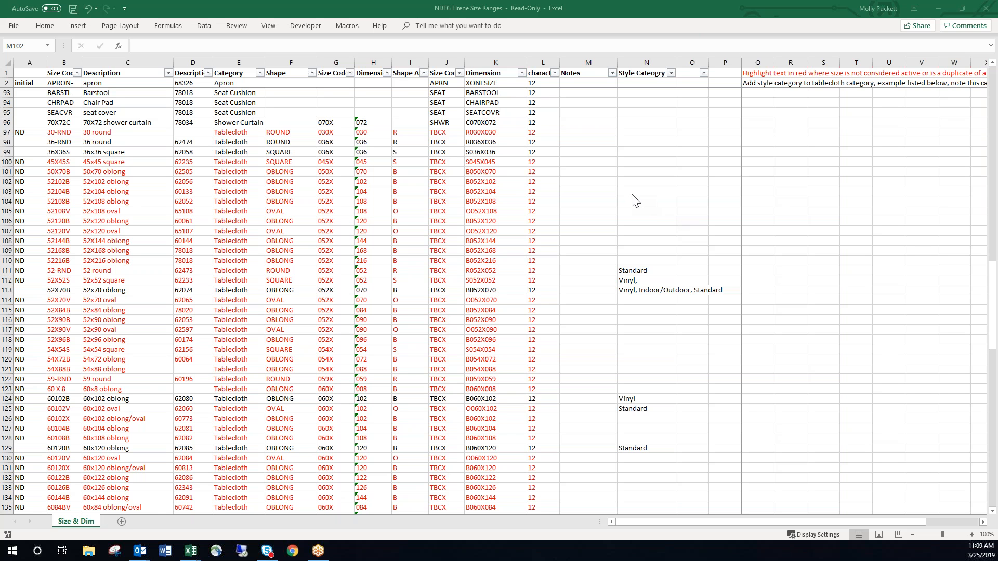
scroll(616, 192, "up", 20)
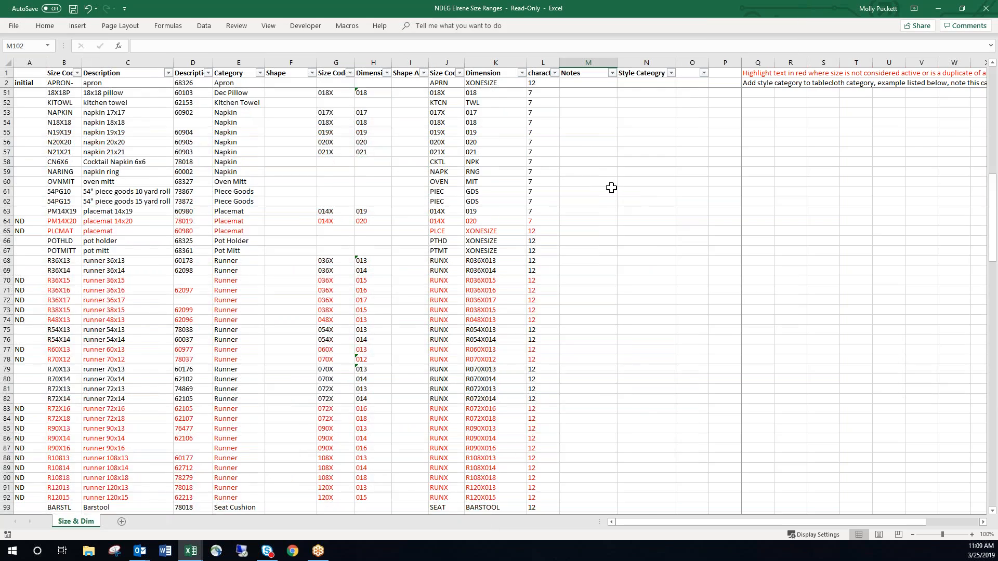
scroll(611, 189, "up", 1)
left_click(574, 144)
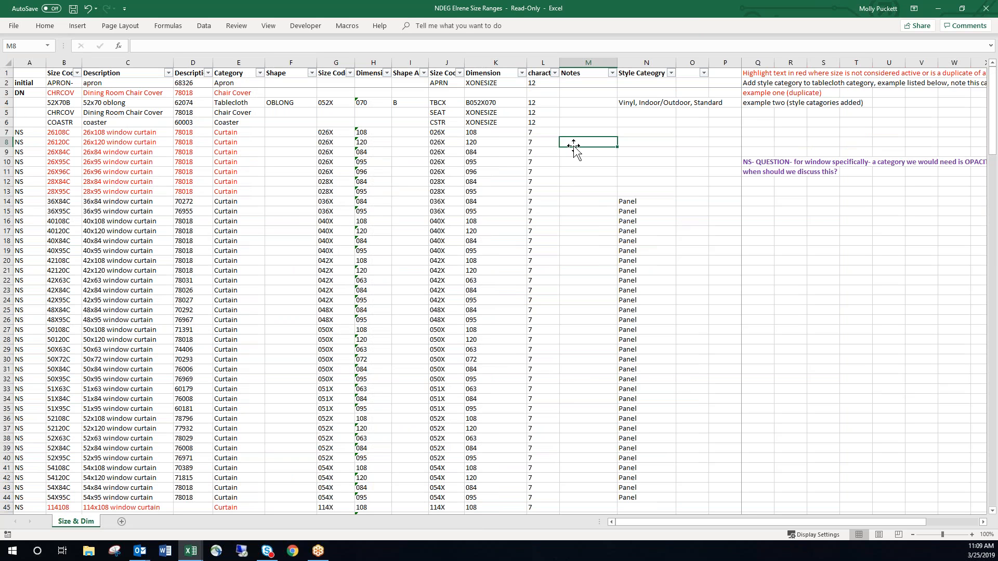
left_click(576, 122)
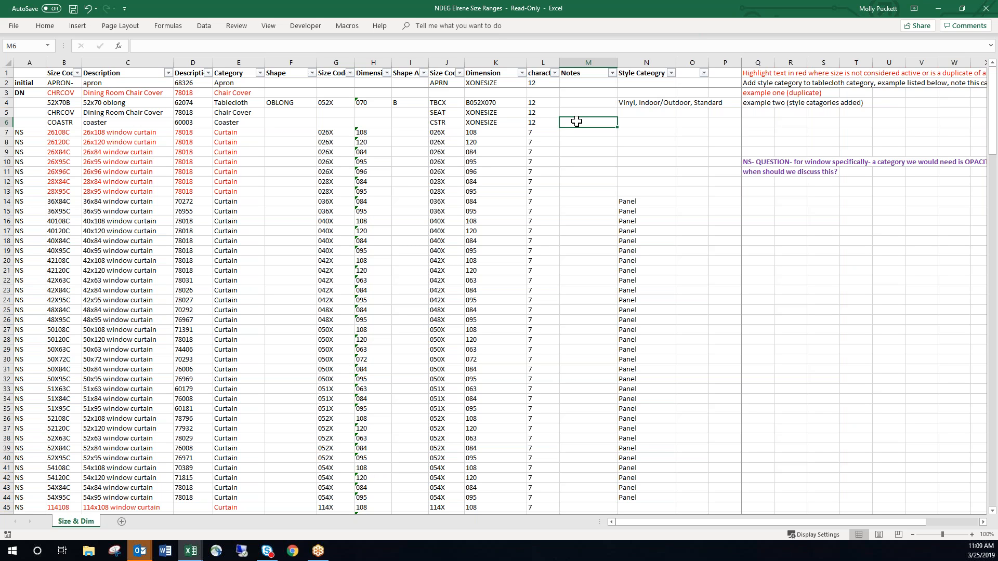
left_click(927, 39)
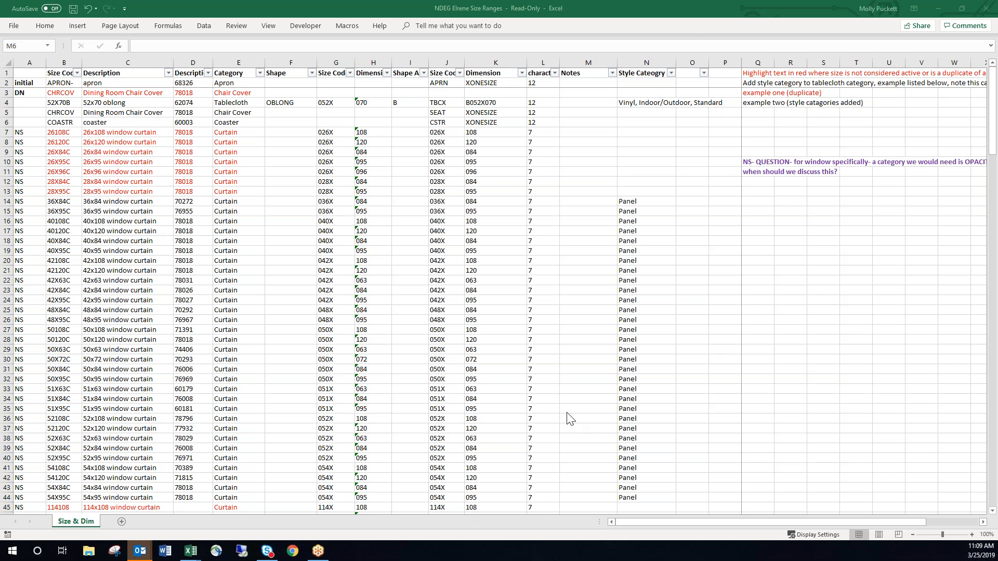
Switch to the Elrene PLM Training Agenda workbook, review the Design Master topics in rows 69 to 84, and return to the size ranges workbook.
mouse_move(189, 557)
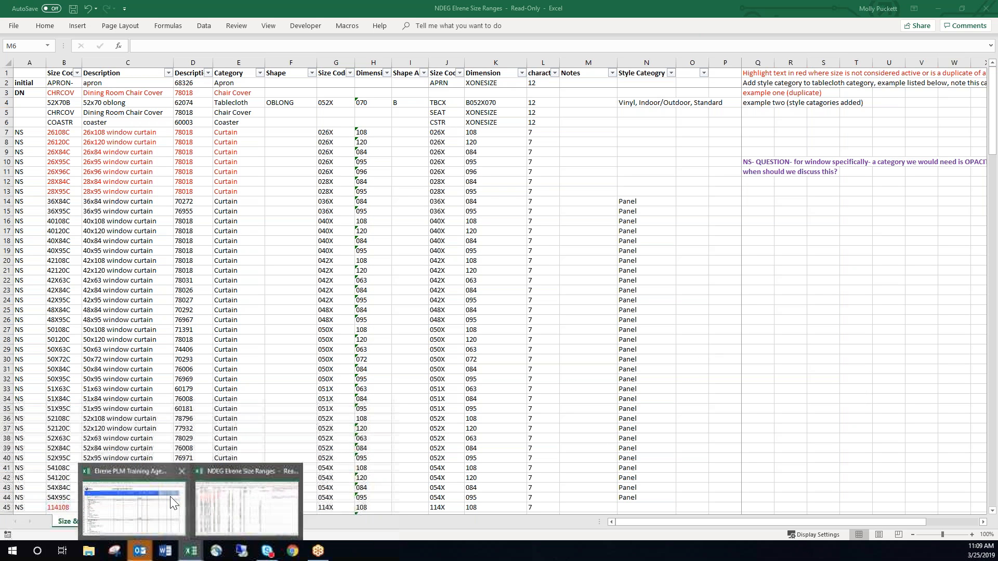
left_click(135, 499)
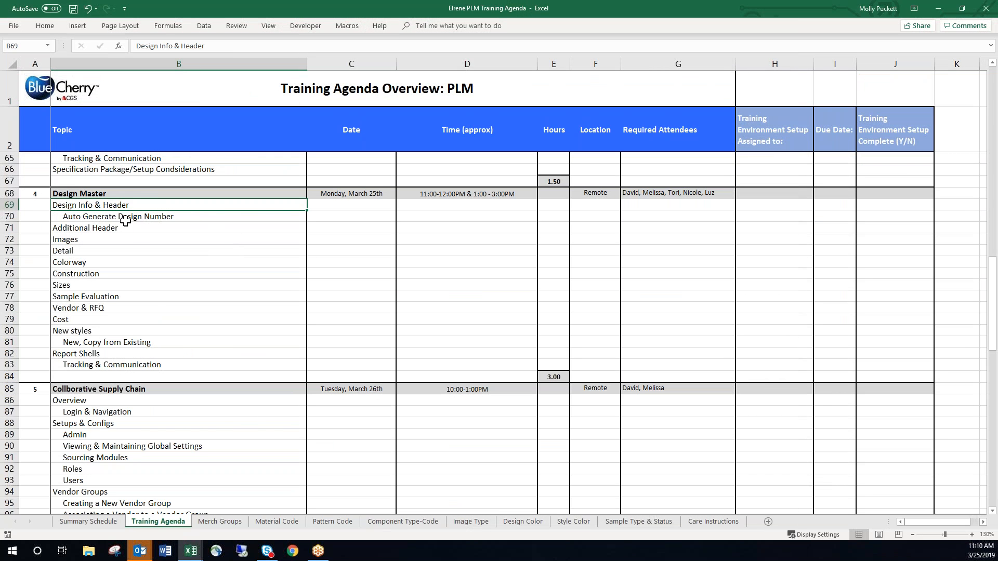
left_click_drag(151, 204, 173, 372)
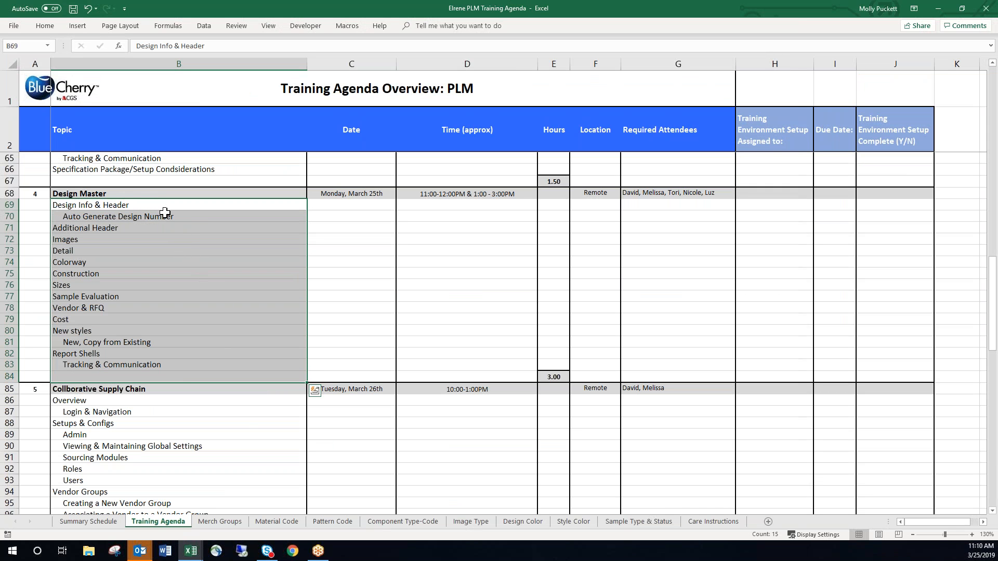
left_click(262, 227)
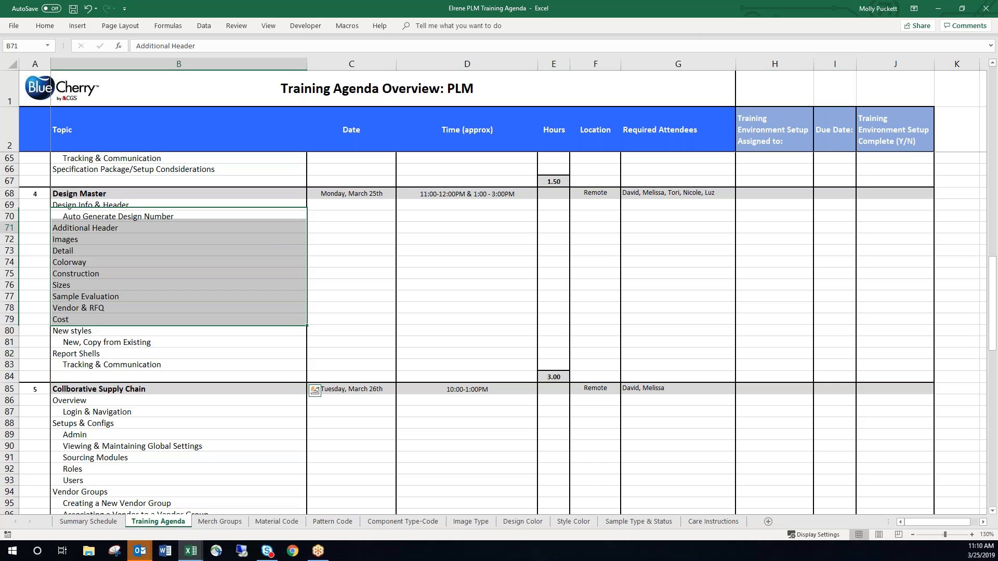
left_click(939, 10)
left_click(289, 174)
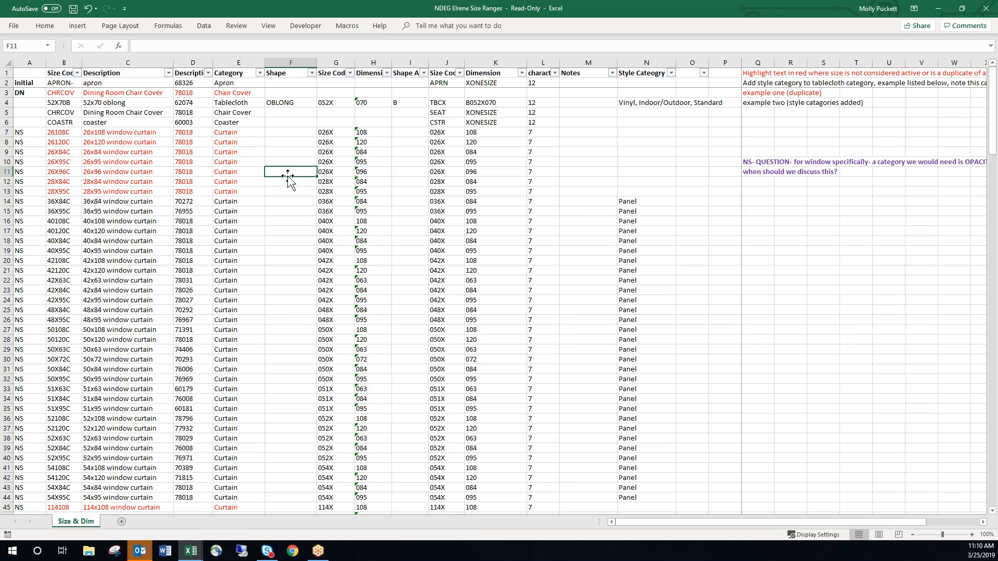
left_click(364, 152)
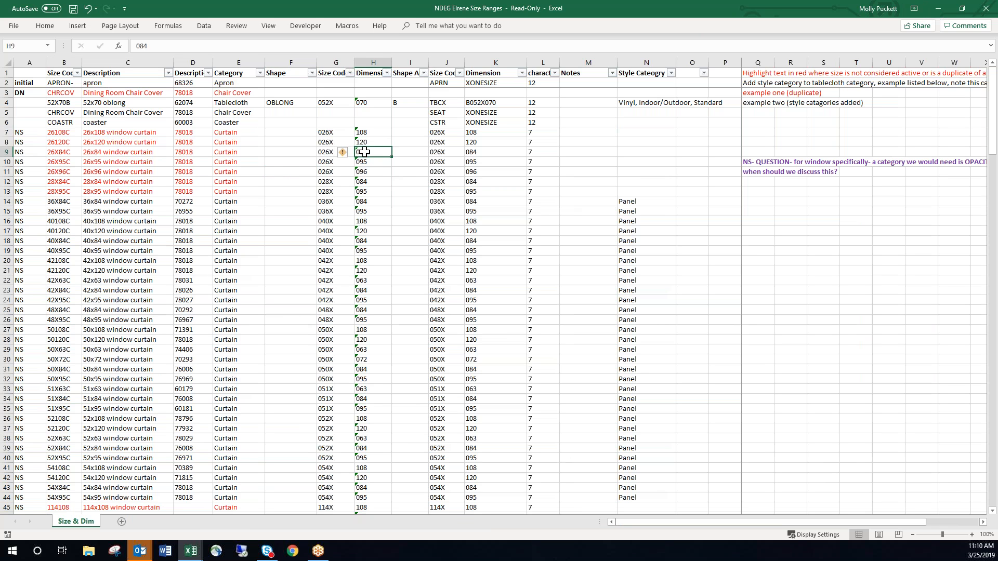
left_click(413, 144)
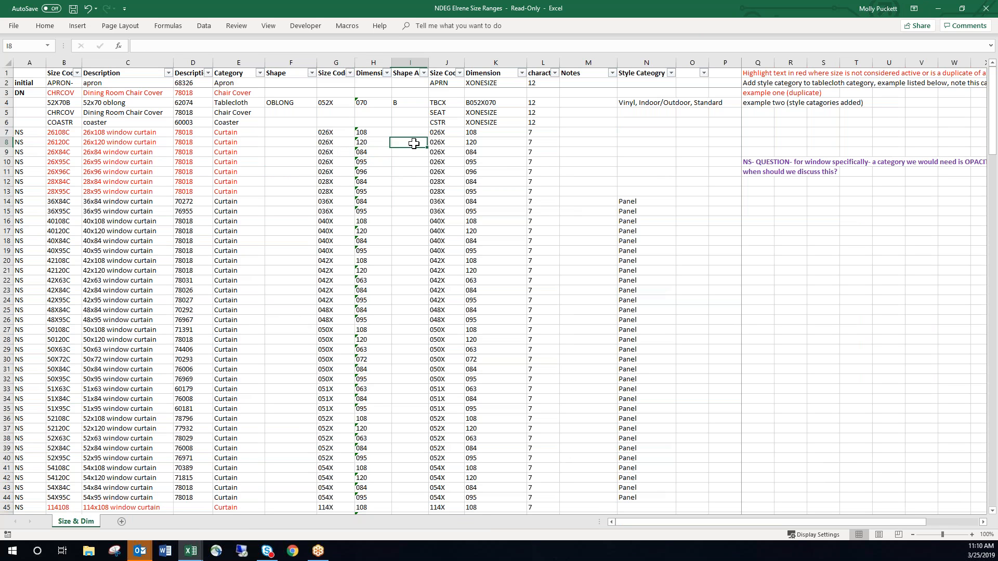
left_click(581, 137)
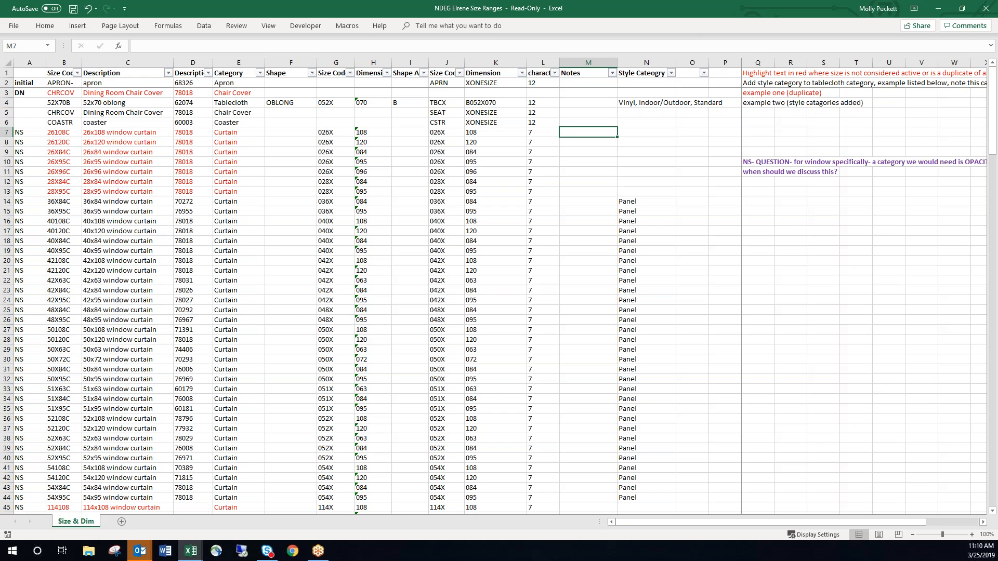
left_click(578, 113)
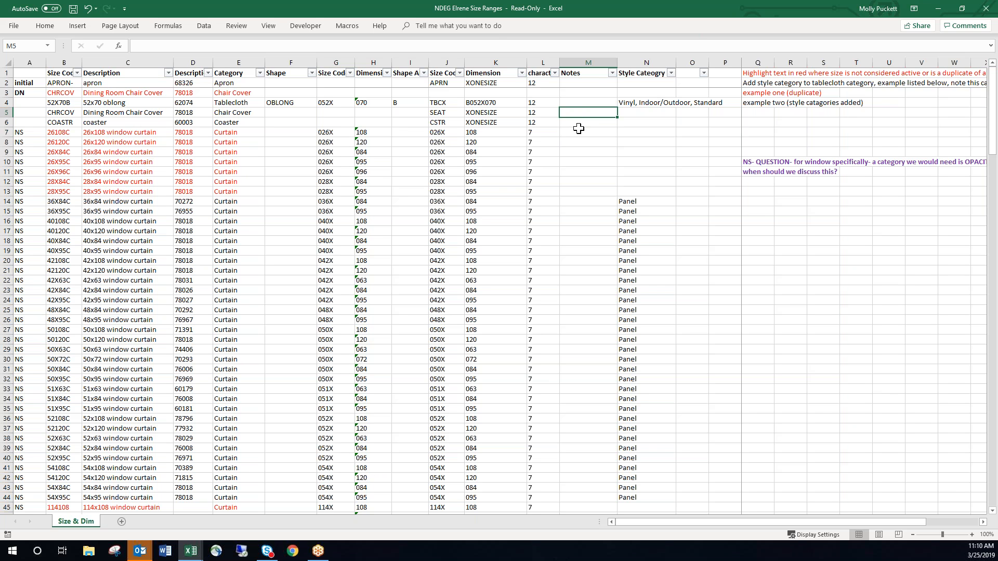
left_click(581, 164)
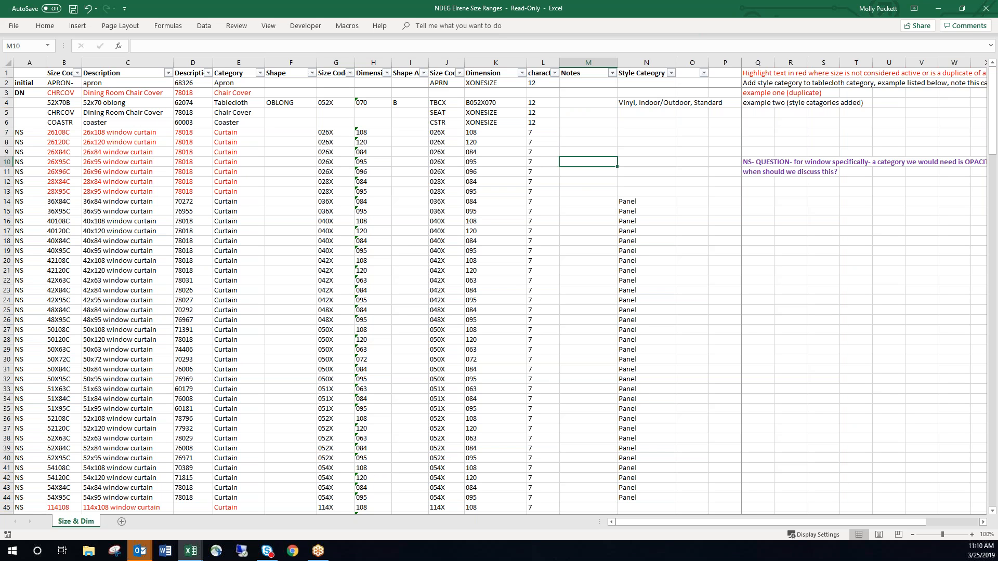
left_click(583, 189)
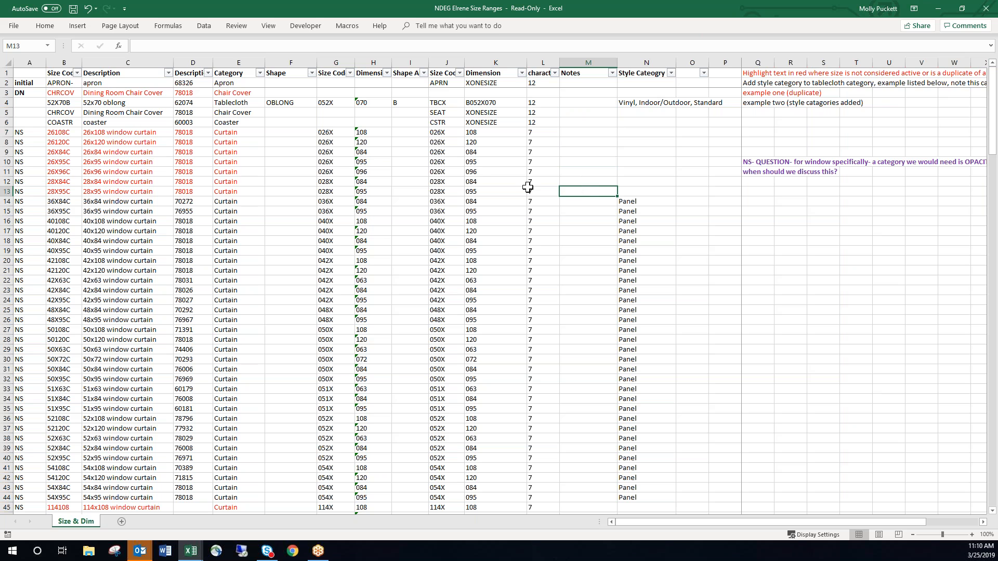
left_click(281, 123)
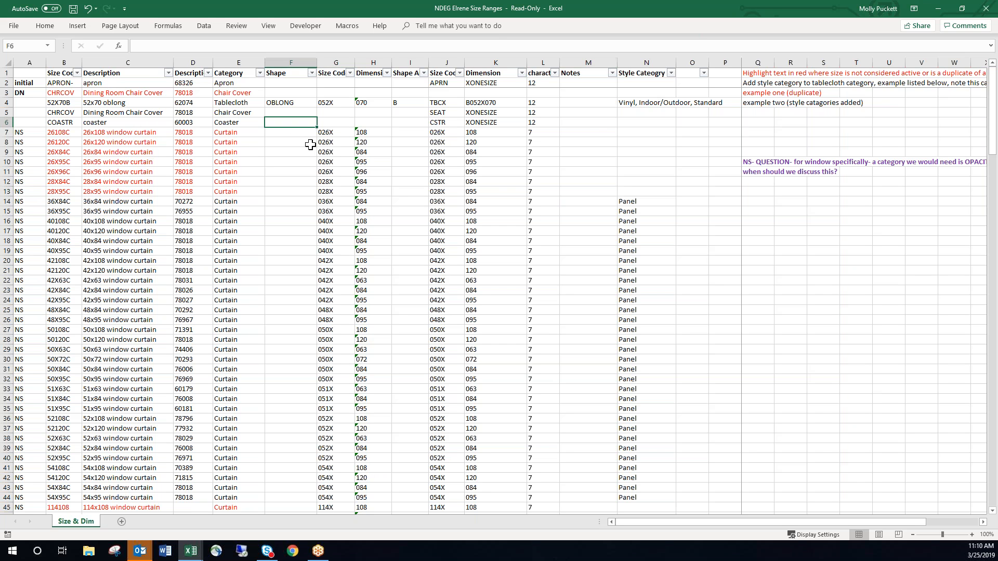
left_click(584, 115)
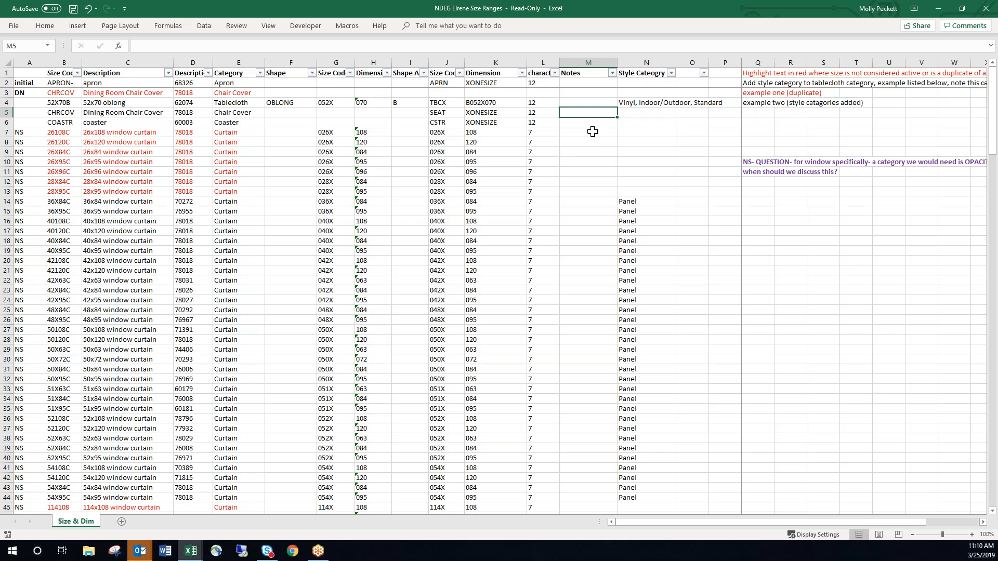
Examine the style category cells of the tablecloth rows, including the empty ones for the 36 round and 36x36 square sizes.
scroll(592, 132, "down", 6)
scroll(590, 129, "down", 20)
scroll(587, 131, "down", 5)
scroll(614, 147, "up", 4)
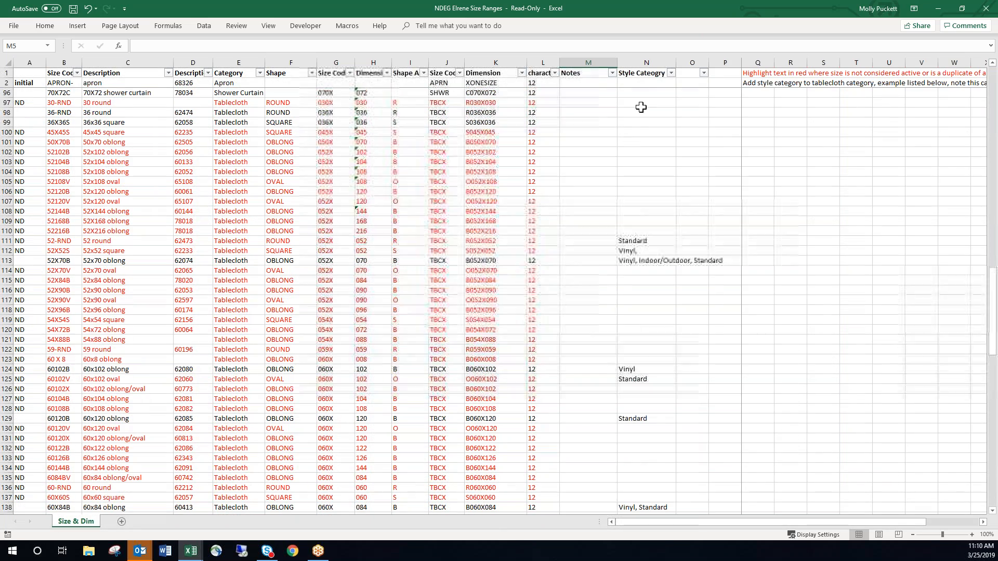
left_click_drag(641, 103, 656, 434)
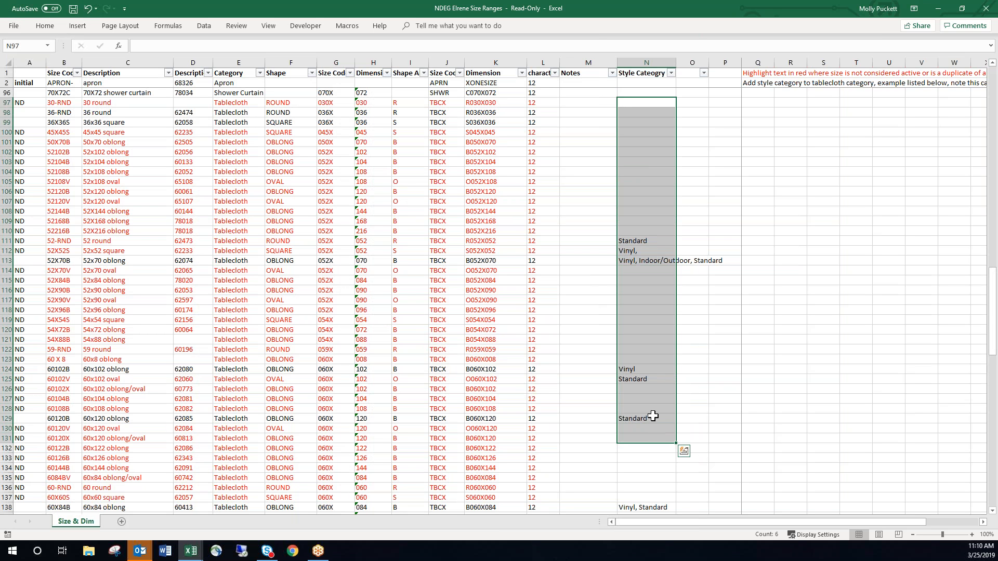
left_click_drag(629, 112, 629, 121)
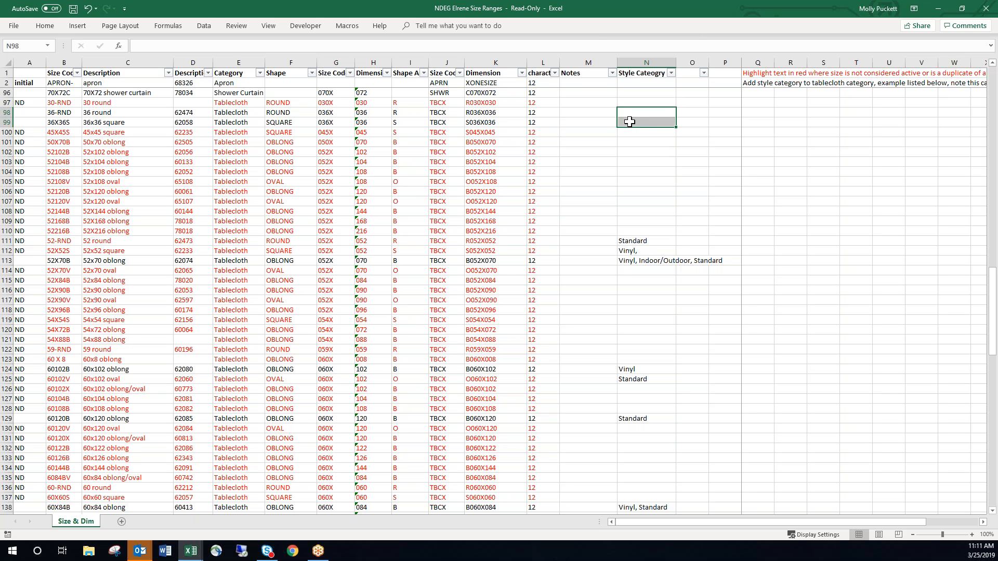
left_click(639, 162)
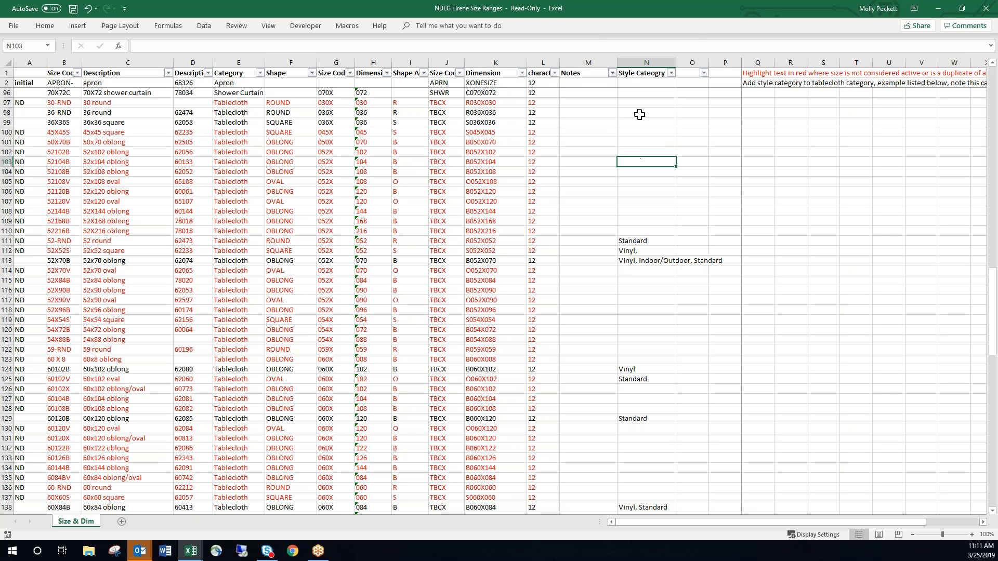
left_click_drag(640, 114, 638, 122)
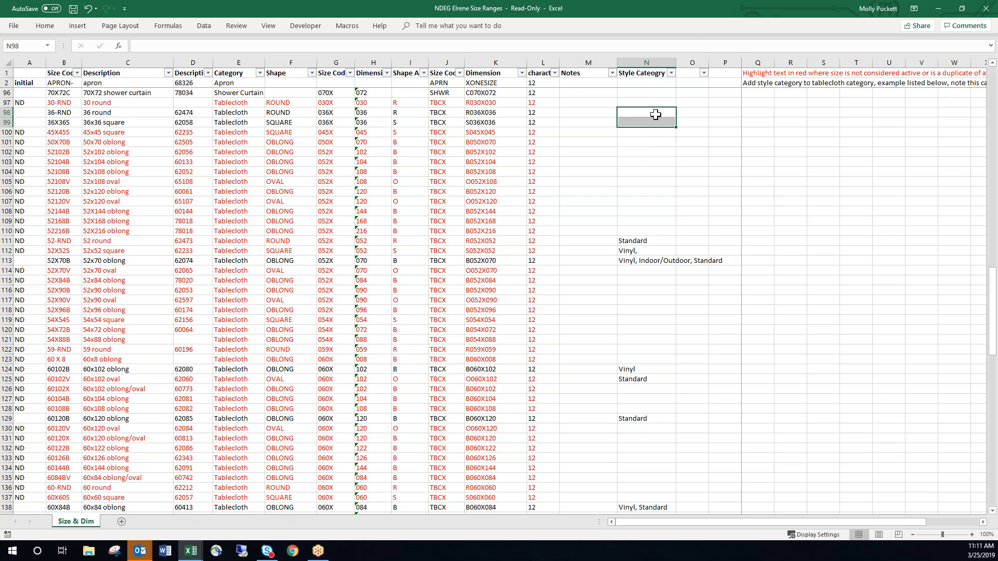
Review the style categories assigned to the remaining tablecloth, tier, valance, curtain and curtain rod sizes.
scroll(655, 131, "down", 8)
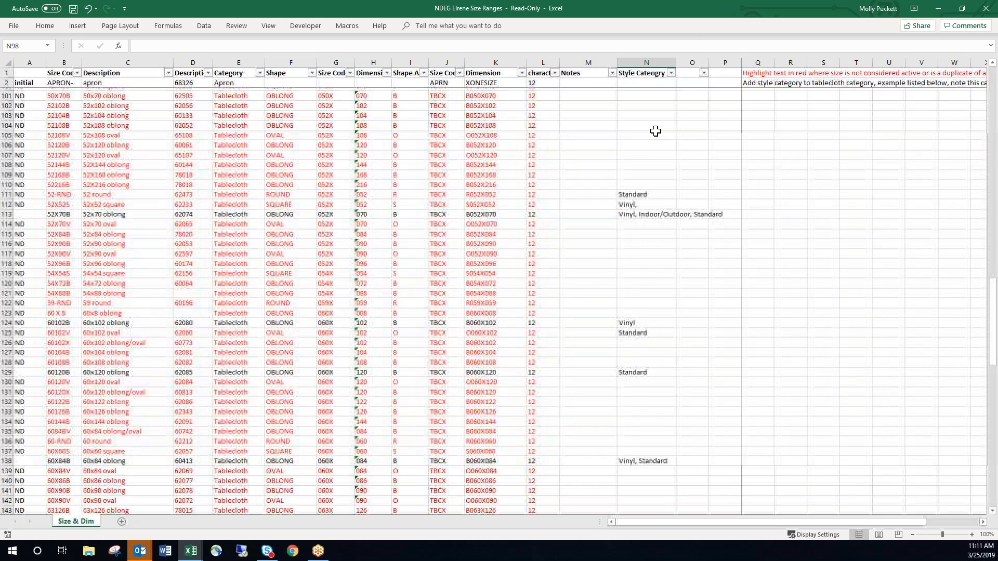
scroll(655, 131, "down", 9)
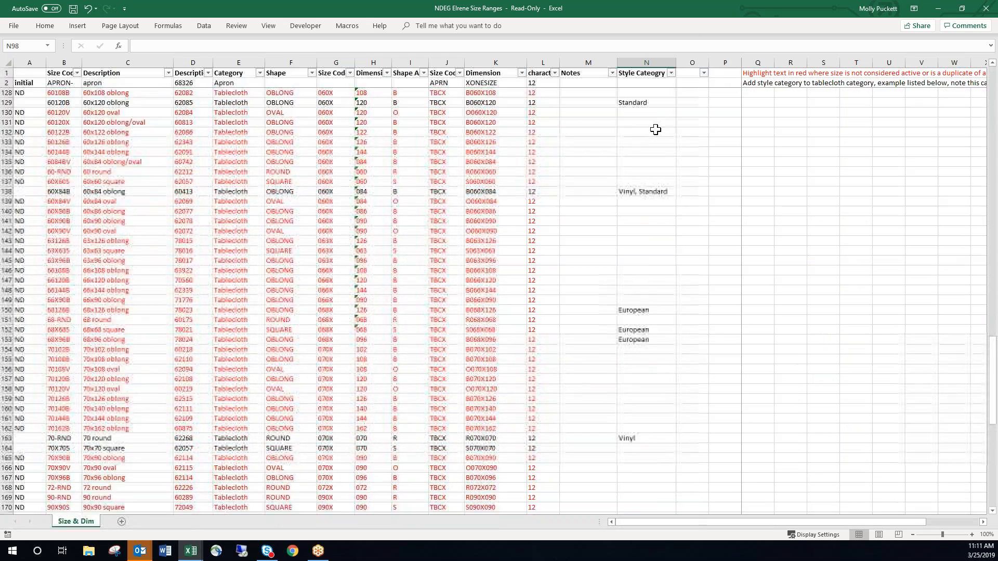
scroll(654, 127, "down", 8)
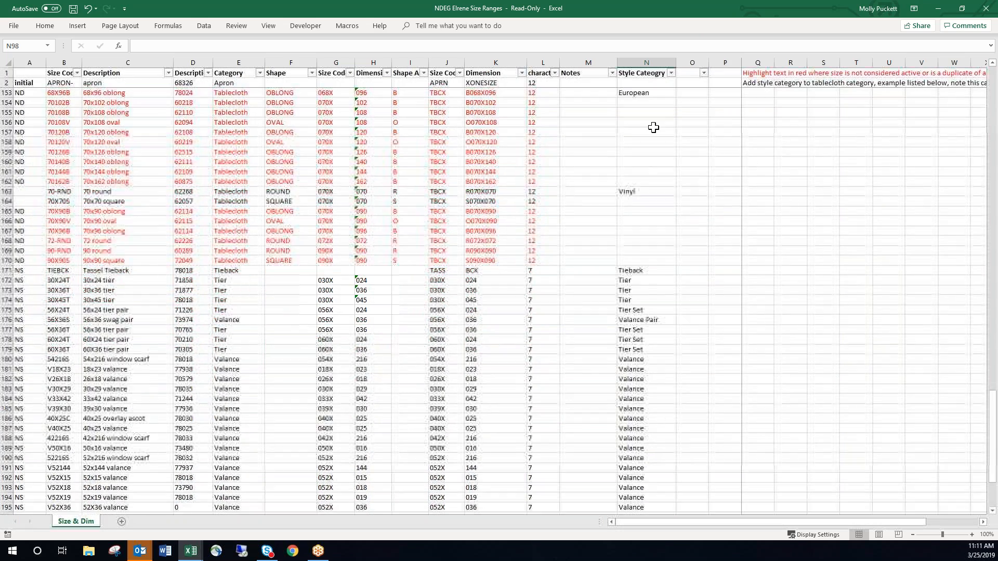
scroll(655, 125, "up", 6)
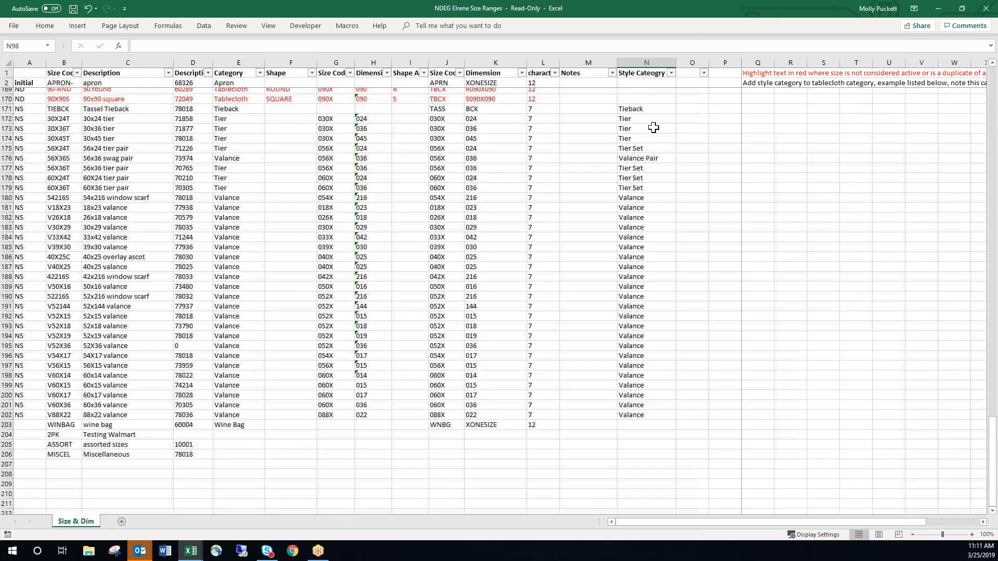
scroll(661, 122, "up", 11)
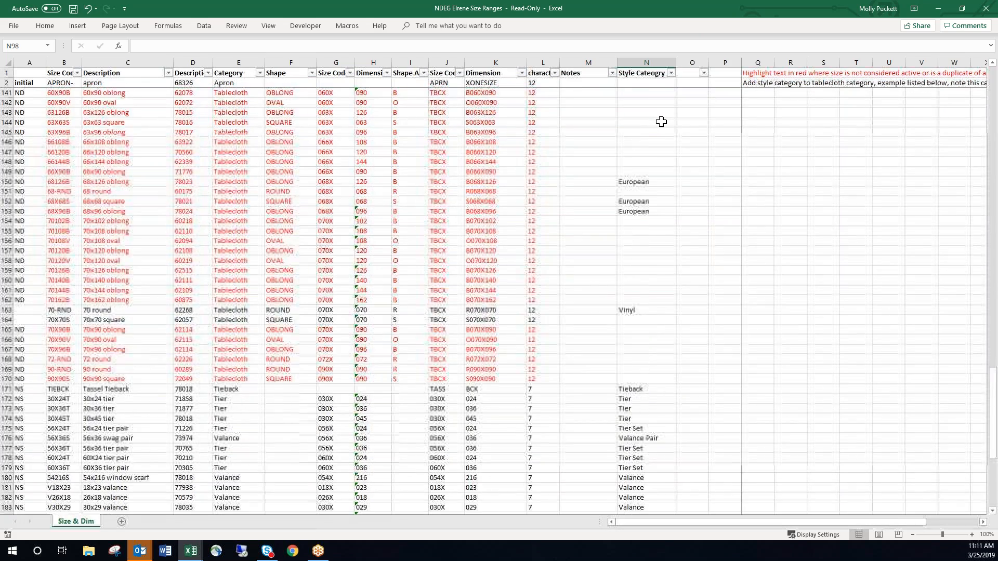
scroll(659, 127, "up", 15)
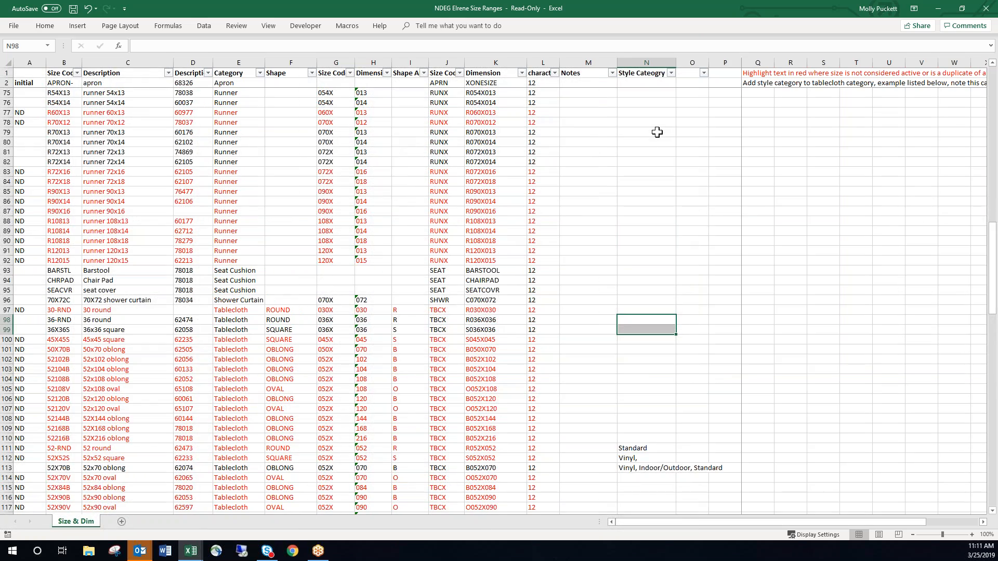
scroll(655, 133, "up", 11)
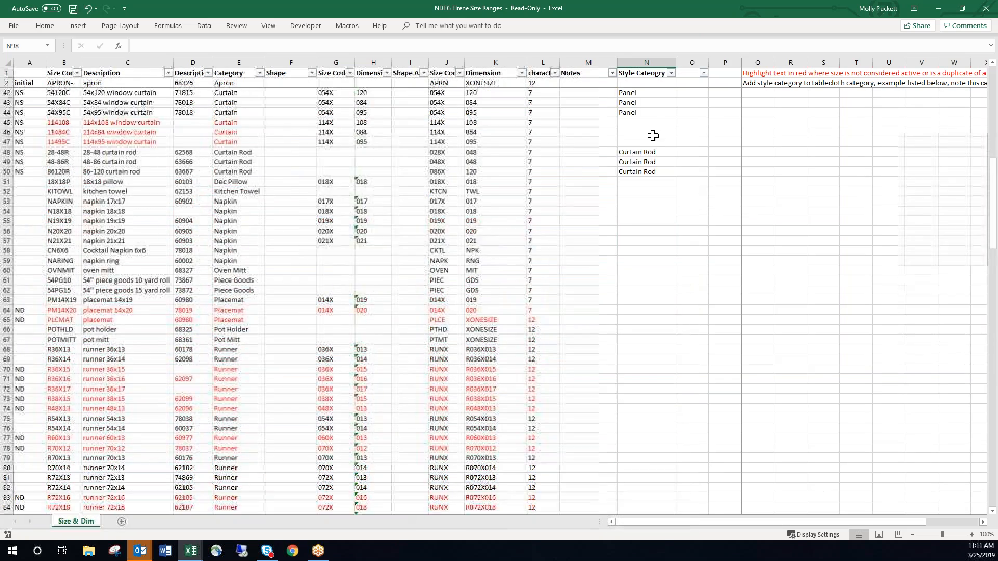
scroll(653, 137, "up", 4)
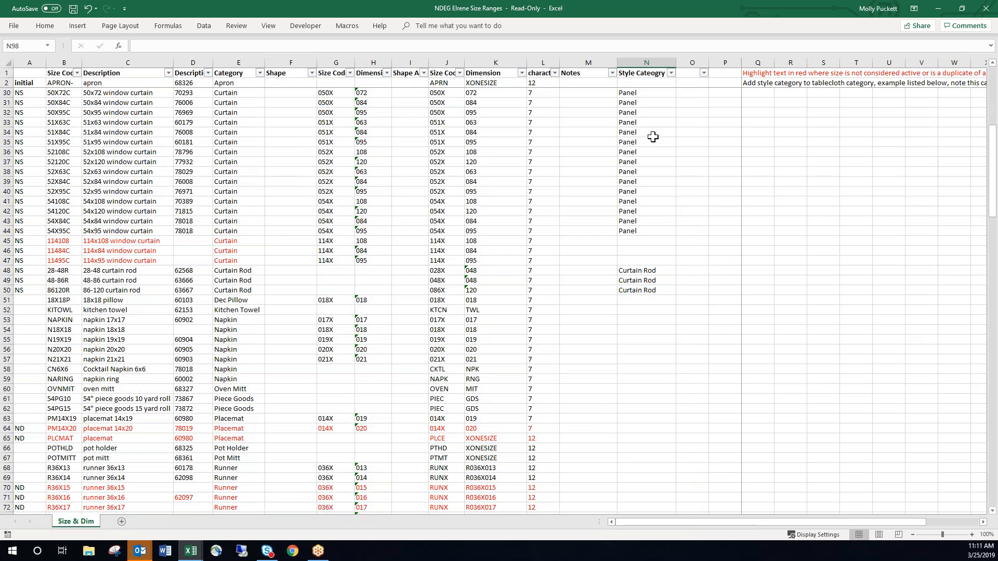
scroll(653, 136, "up", 2)
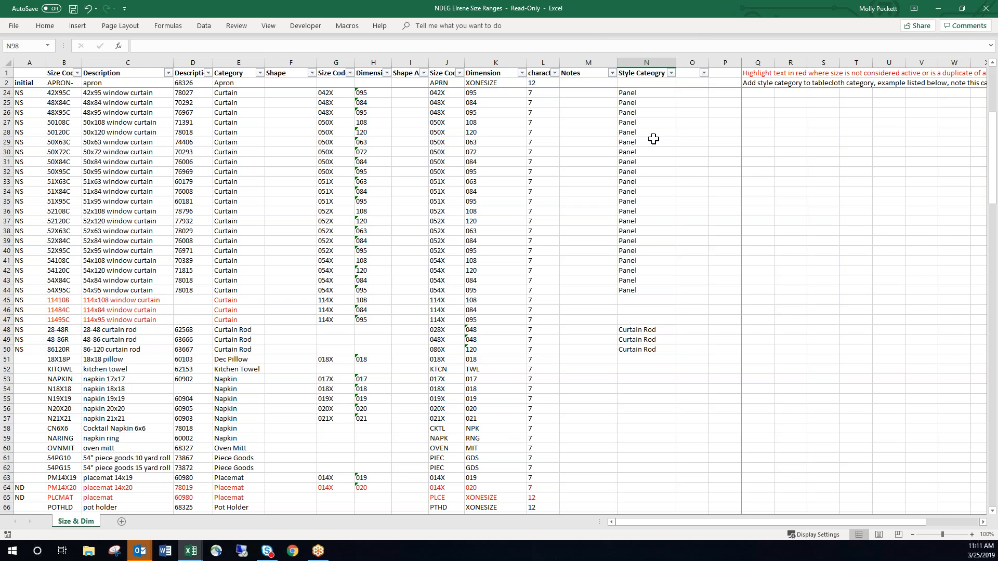
scroll(653, 138, "down", 20)
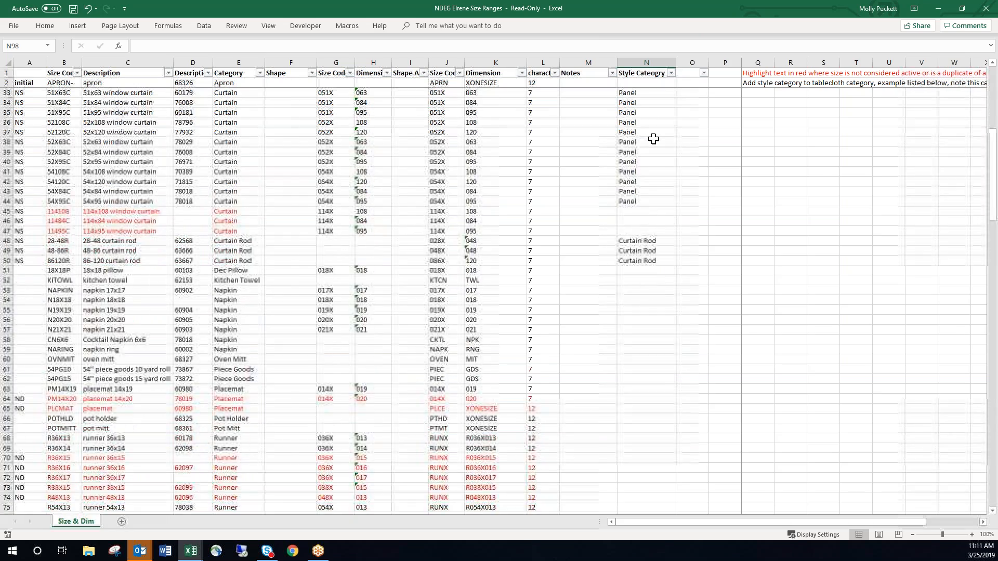
scroll(653, 135, "down", 4)
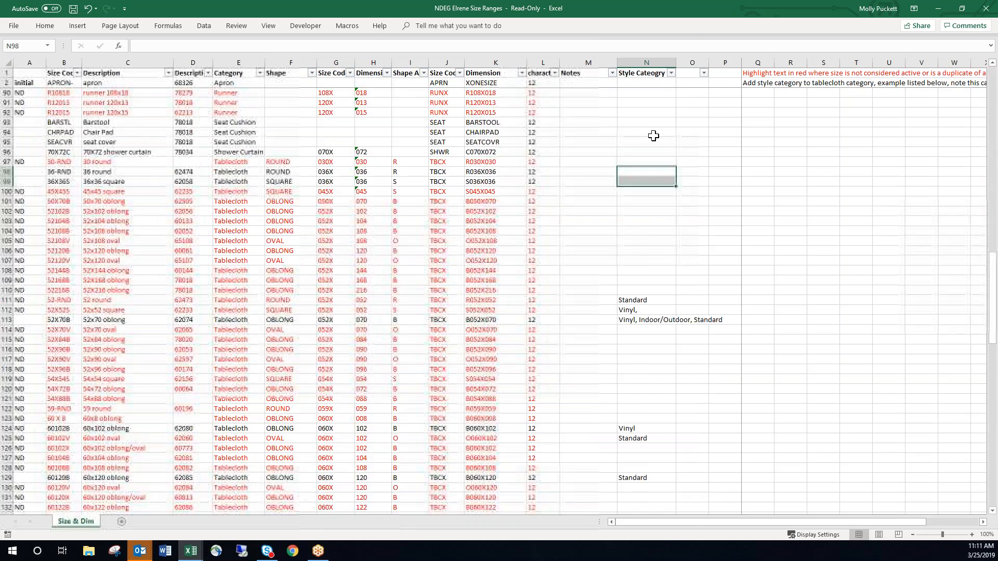
Select cell Q1 to read the full instruction about highlighting inactive or duplicate sizes in red.
left_click(751, 73)
left_click(825, 110)
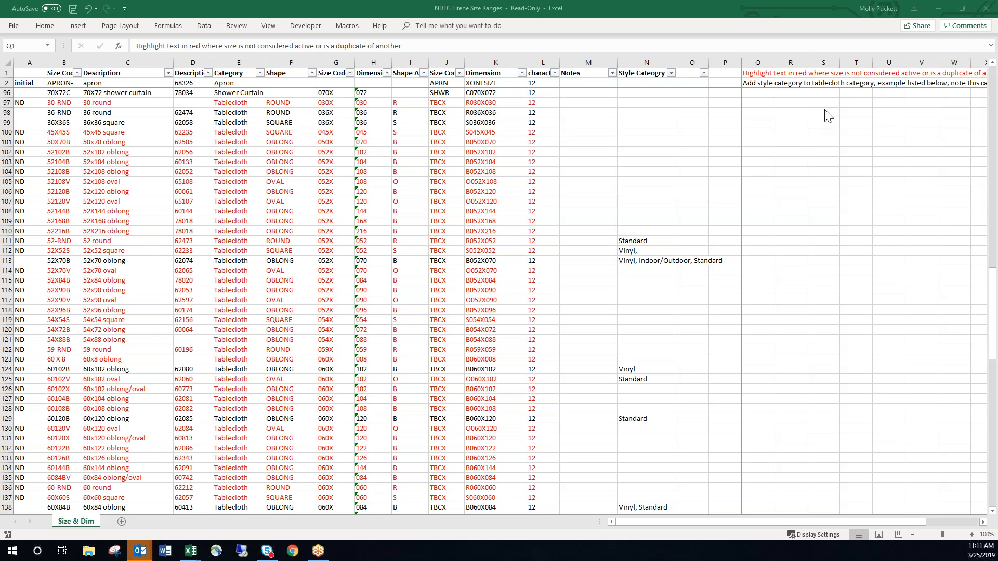
left_click(754, 73)
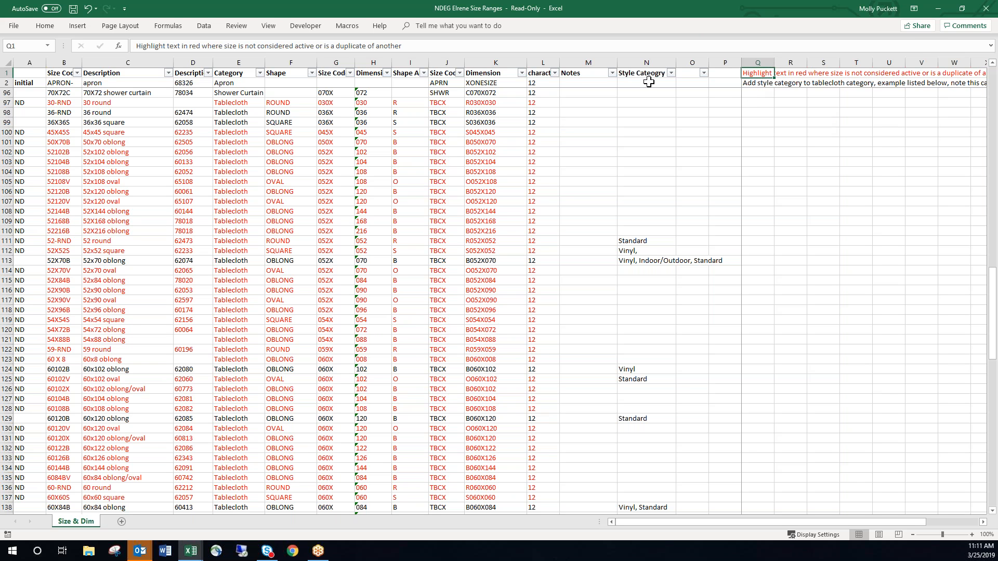
Expand the formula bar and read the full instructions in Q1 and Q2 alongside the example style category in N111.
left_click(989, 47)
left_click_drag(430, 47, 125, 39)
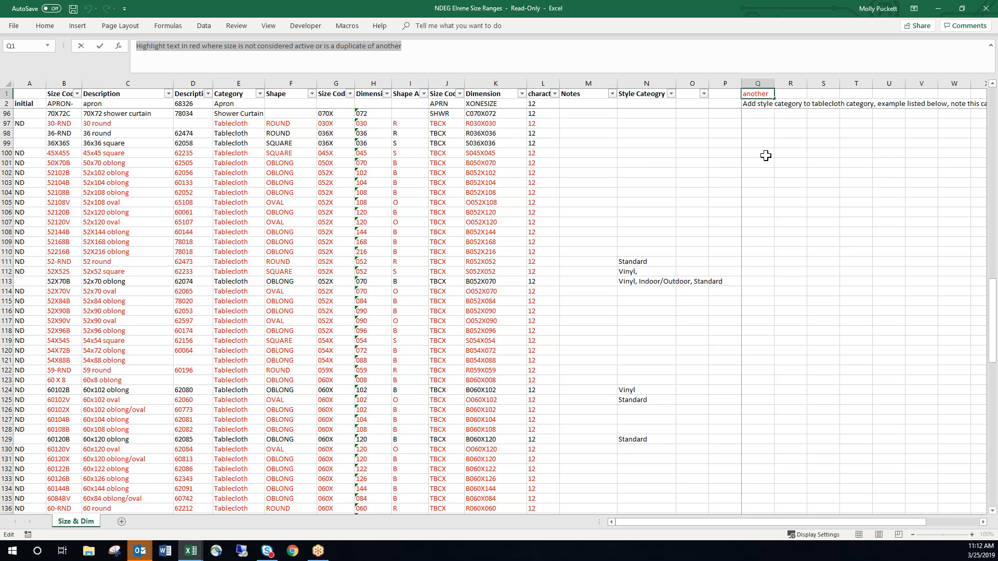
left_click(759, 105)
left_click_drag(504, 41, 130, 46)
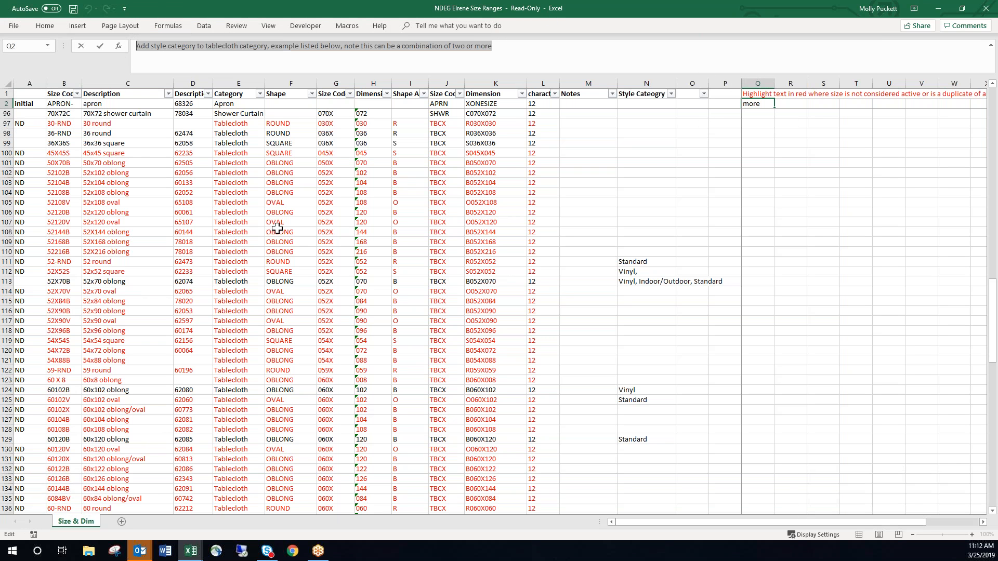
left_click(629, 289)
left_click(648, 261)
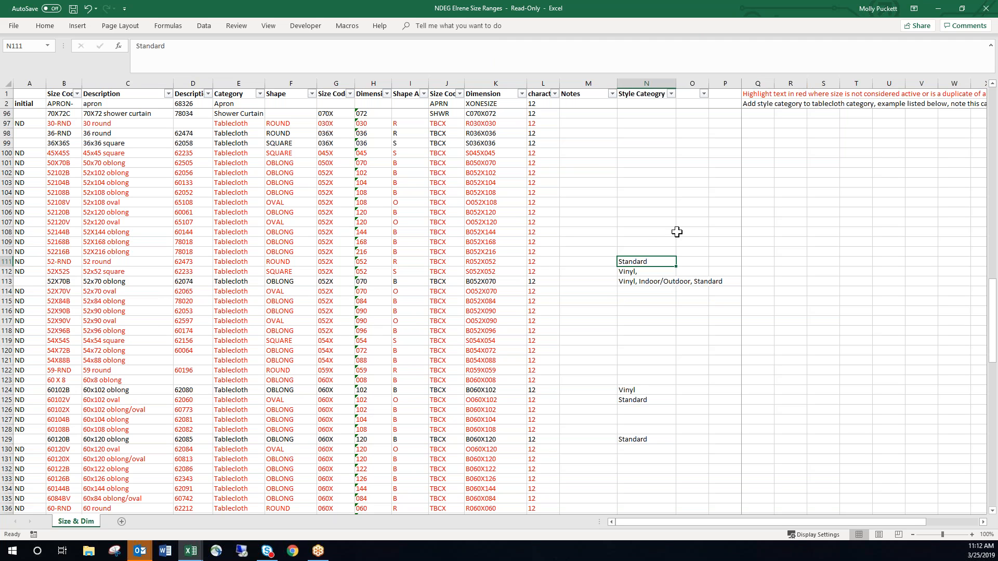
left_click(892, 155)
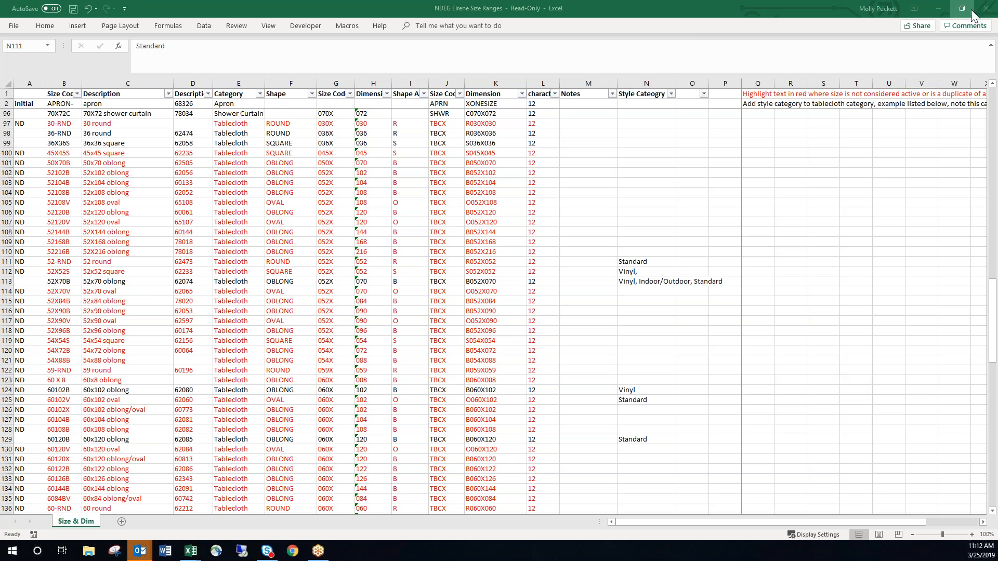
Minimize the size ranges workbook, switch to Chrome, sign in to the Pod 3 portal and launch the BCWEB3 remote desktop.
left_click(943, 9)
left_click(943, 8)
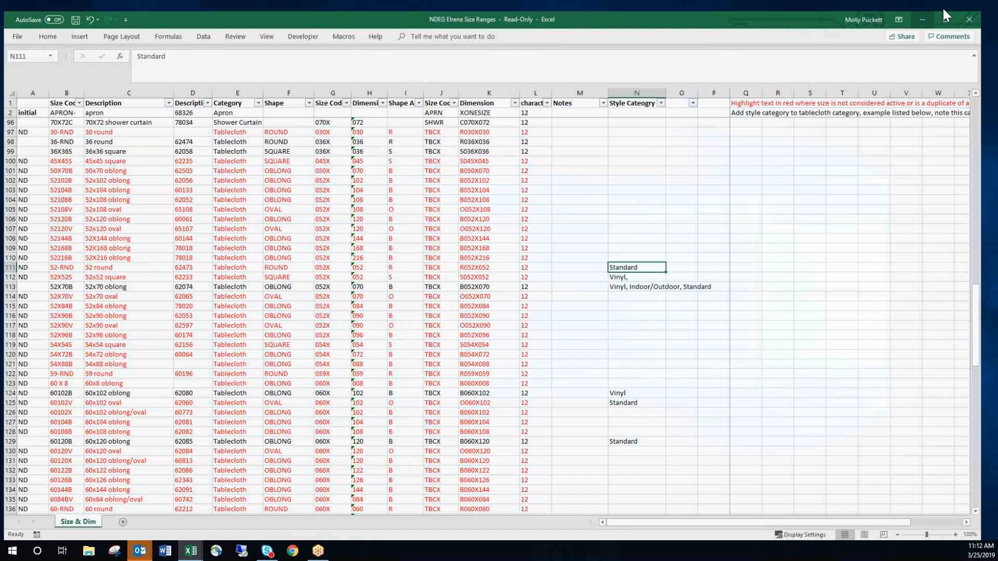
left_click(293, 551)
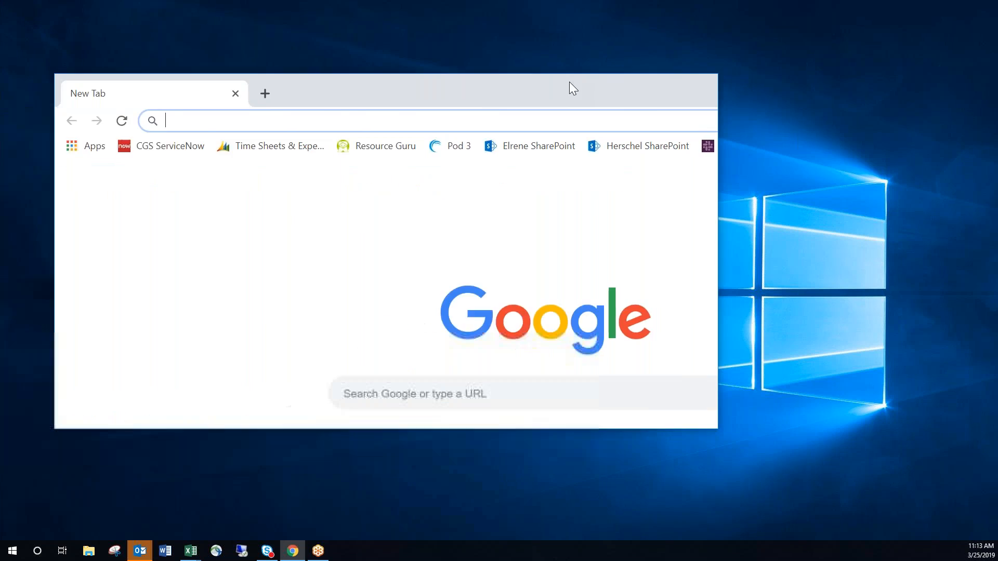
left_click(686, 79)
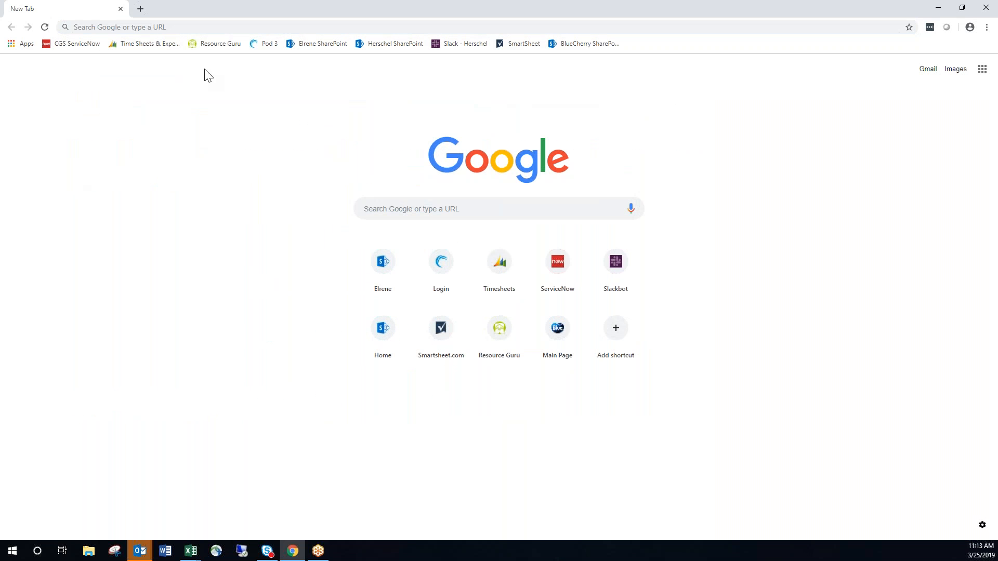
left_click(267, 45)
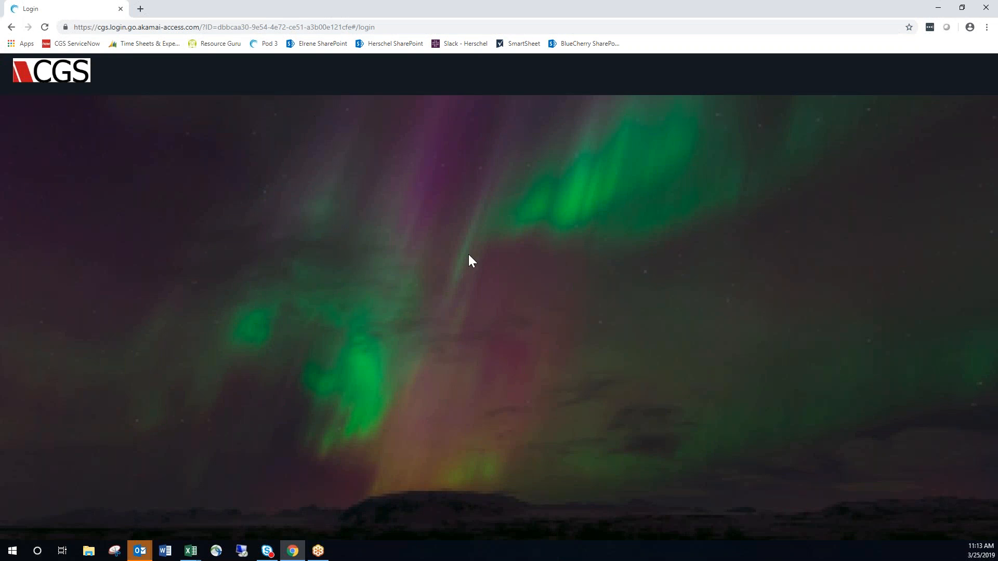
left_click(513, 286)
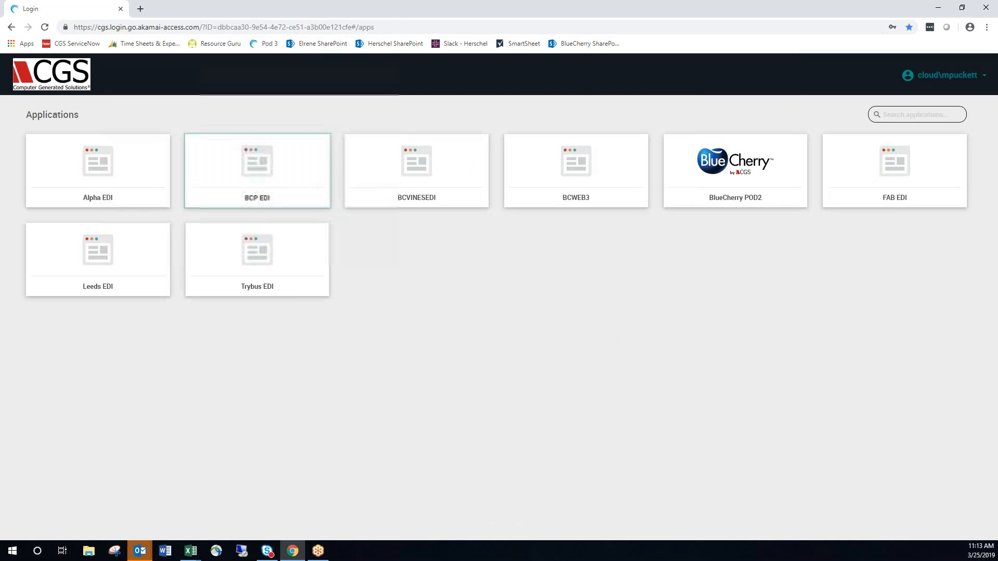
left_click(631, 159)
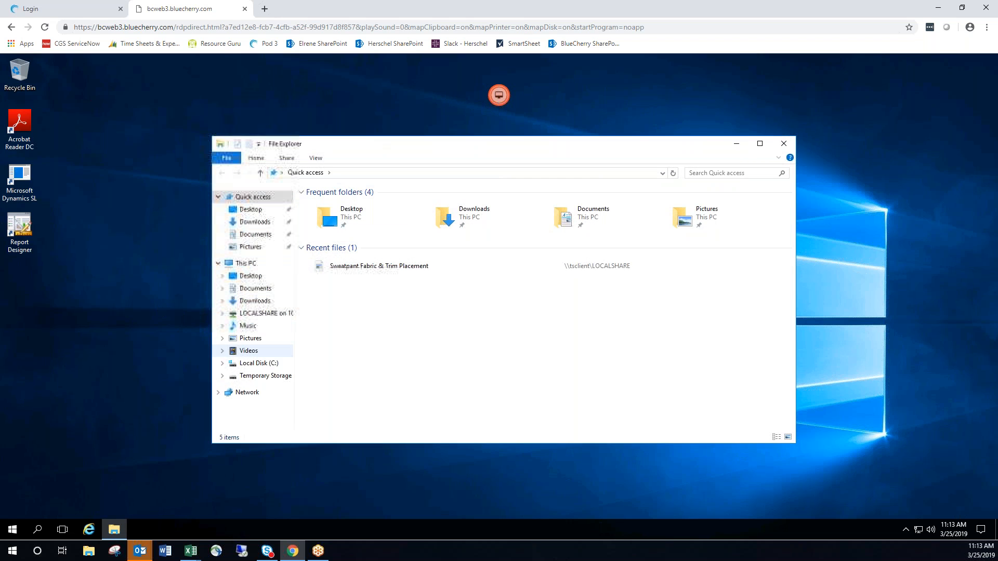
Launch BlueCherryInfinity from the Clients > ELRE > Infinity folder on Local Disk (C:).
left_click(258, 362)
double_click(326, 218)
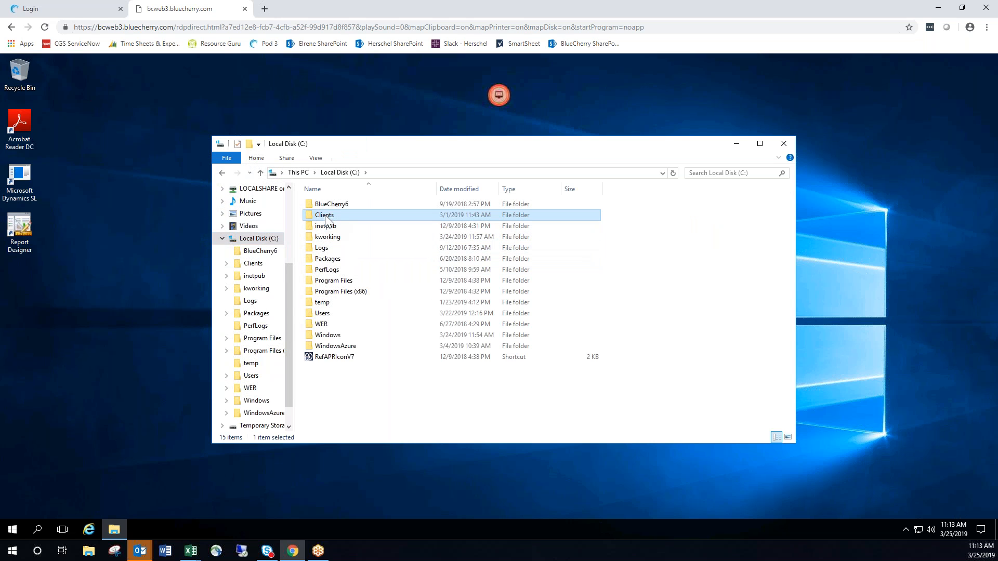
double_click(328, 217)
double_click(328, 216)
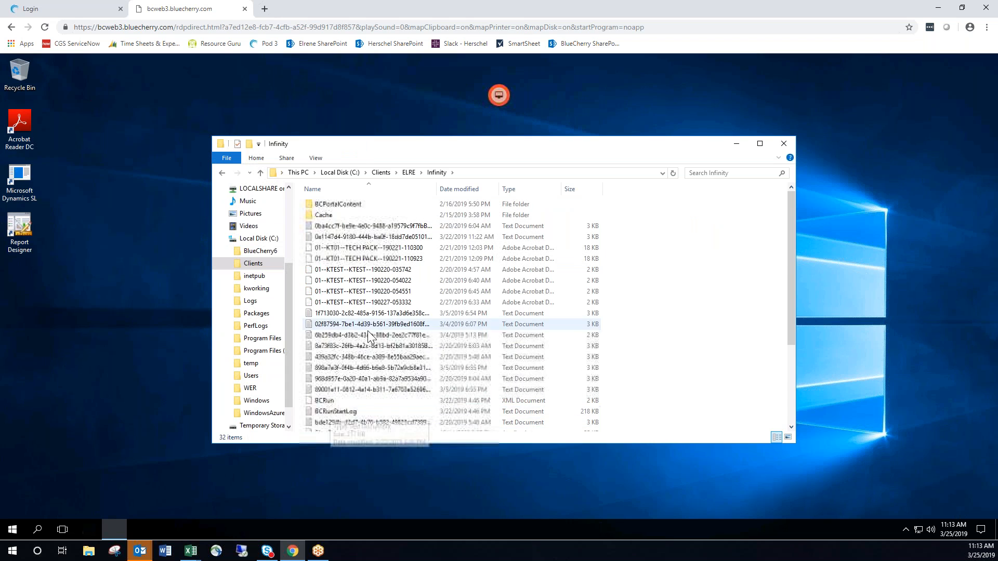
scroll(367, 331, "down", 4)
left_click(331, 317)
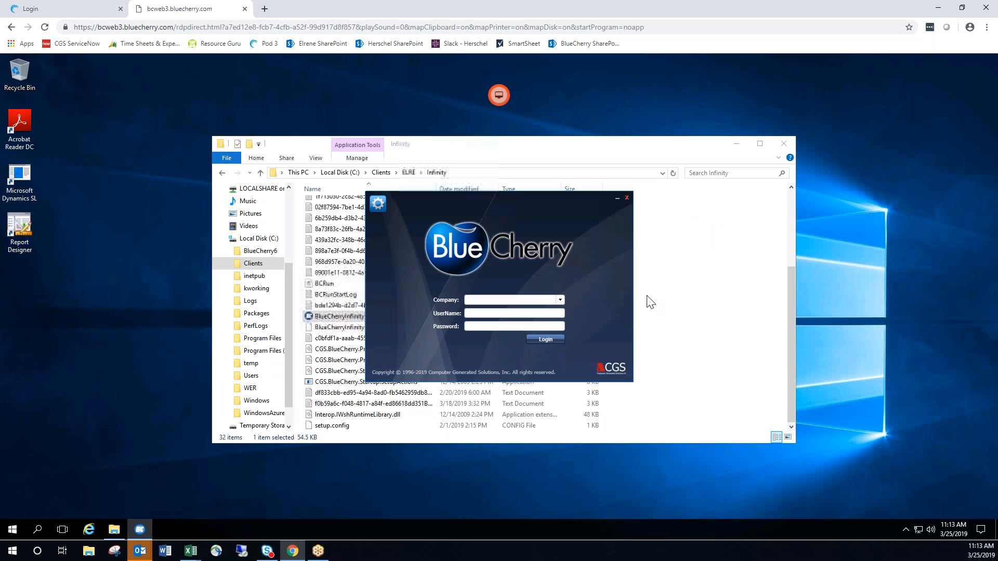
Try to log in to the Elrene Home Fashion Training company with the administrator user name and account password.
left_click(559, 300)
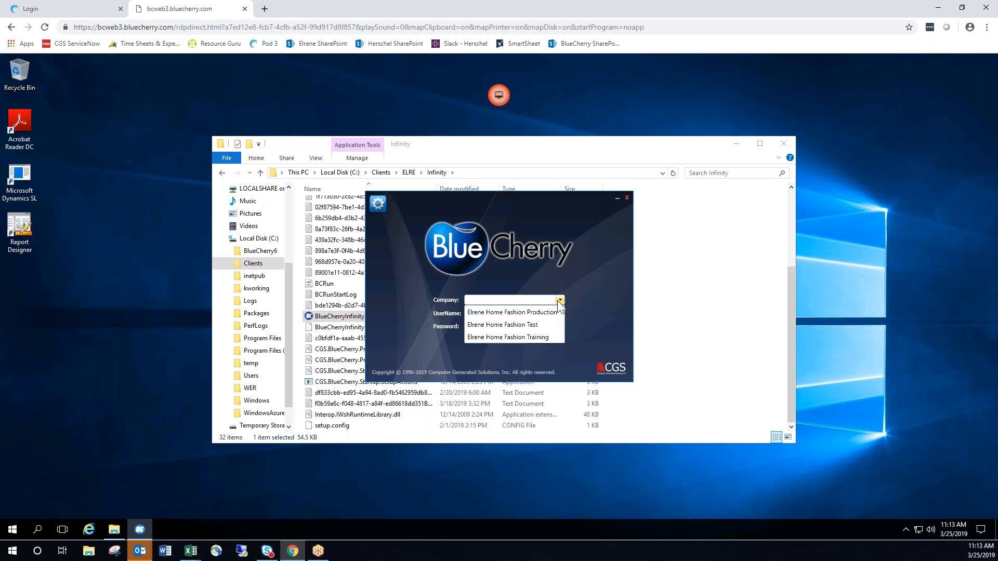
left_click(543, 338)
left_click(527, 314)
type("CGSADMIN")
key("Tab")
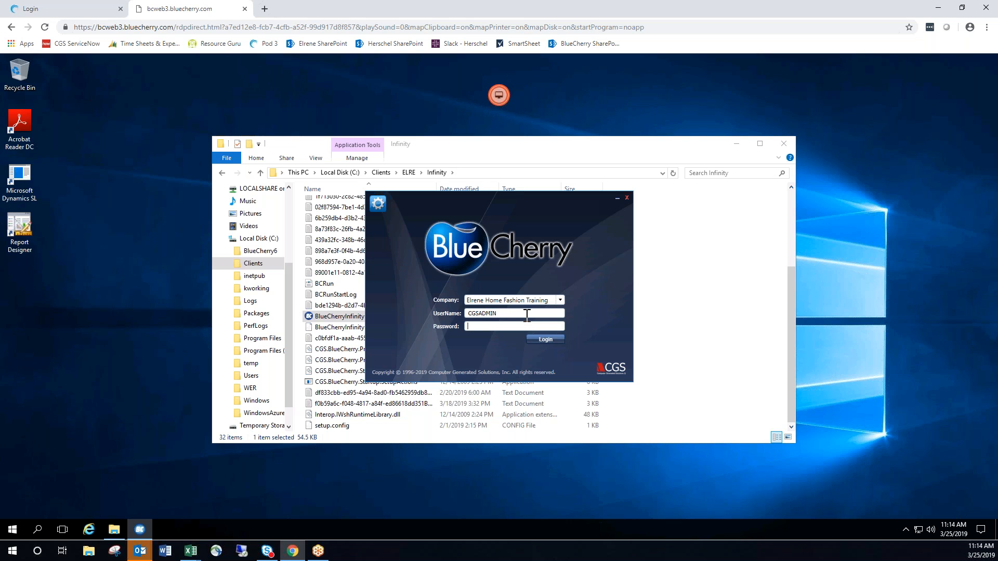
type("•••••••")
left_click(546, 339)
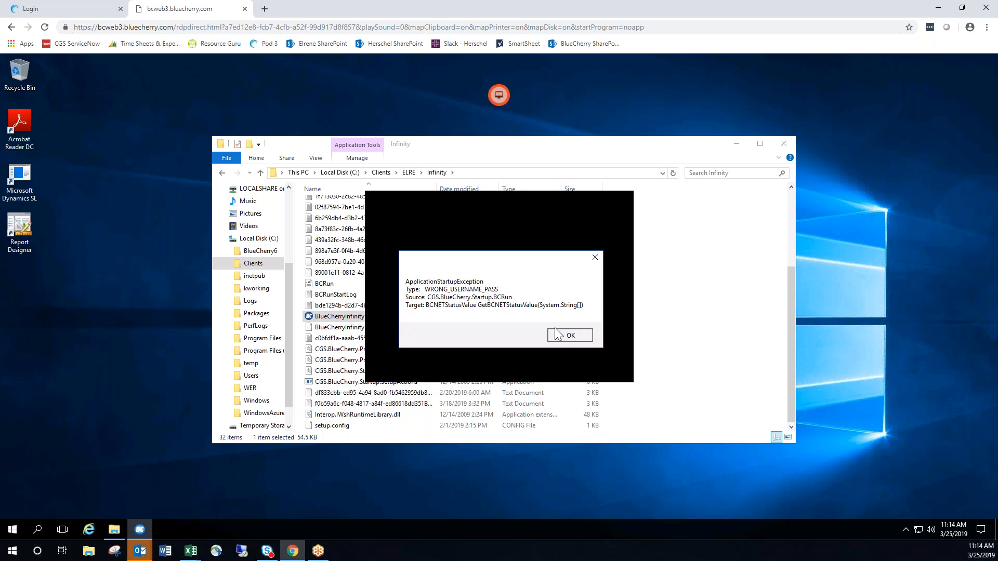
left_click(570, 335)
Log in to Elrene Home Fashion Training again, re-entering the administrator user name and password, and close the file explorer window.
left_click(559, 300)
left_click(552, 338)
left_click(539, 314)
type("CGSADMIN")
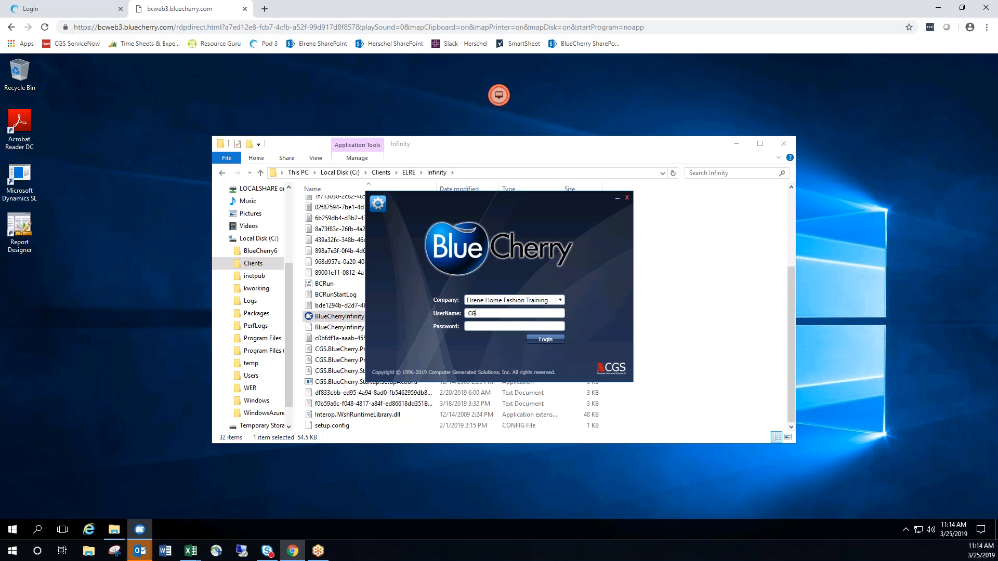
key("Tab")
type("******")
key("Return")
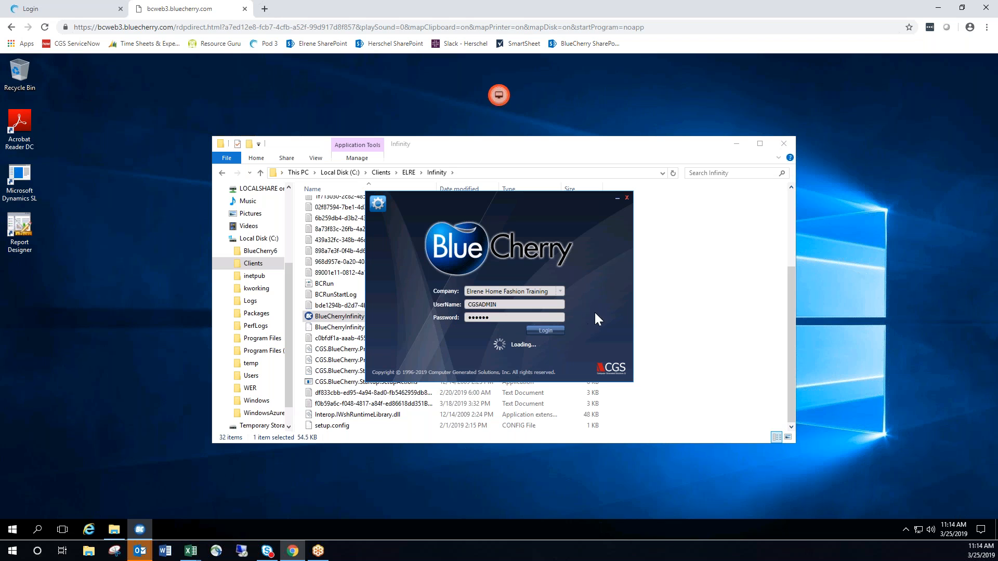
left_click(783, 144)
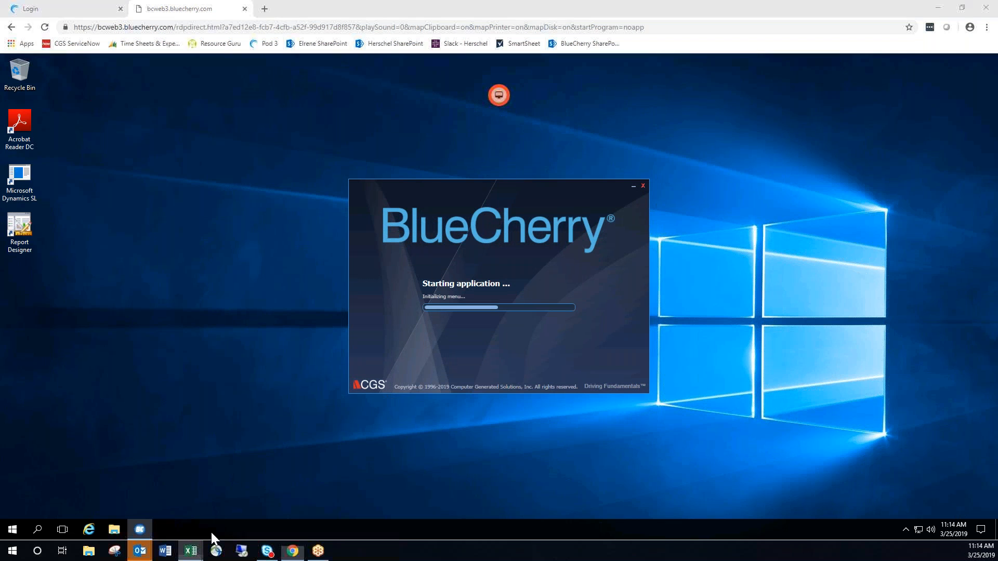
Check the Design Master topics in the Elrene PLM Training Agenda workbook and return to the BlueCherry session.
mouse_move(192, 554)
left_click(190, 533)
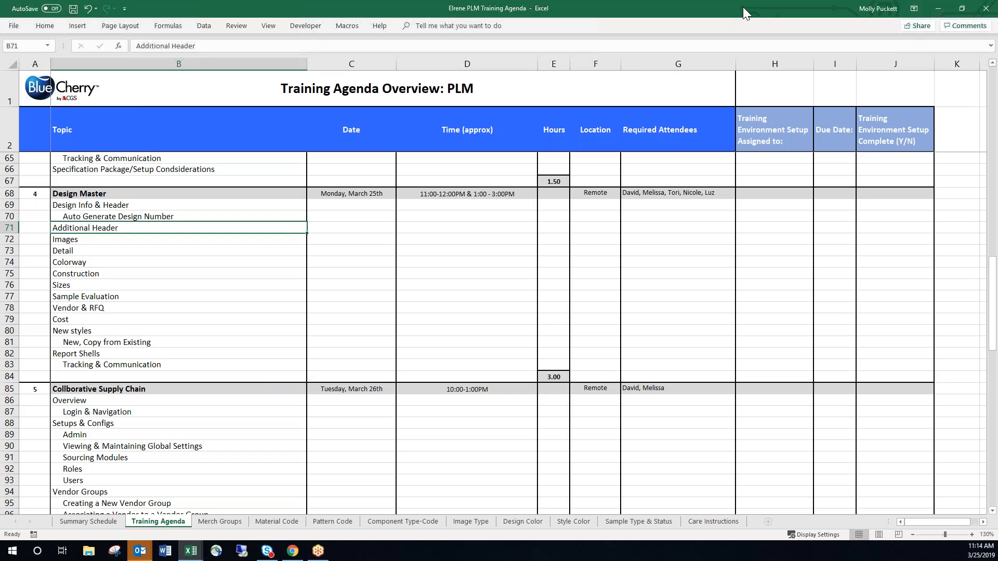
left_click(938, 8)
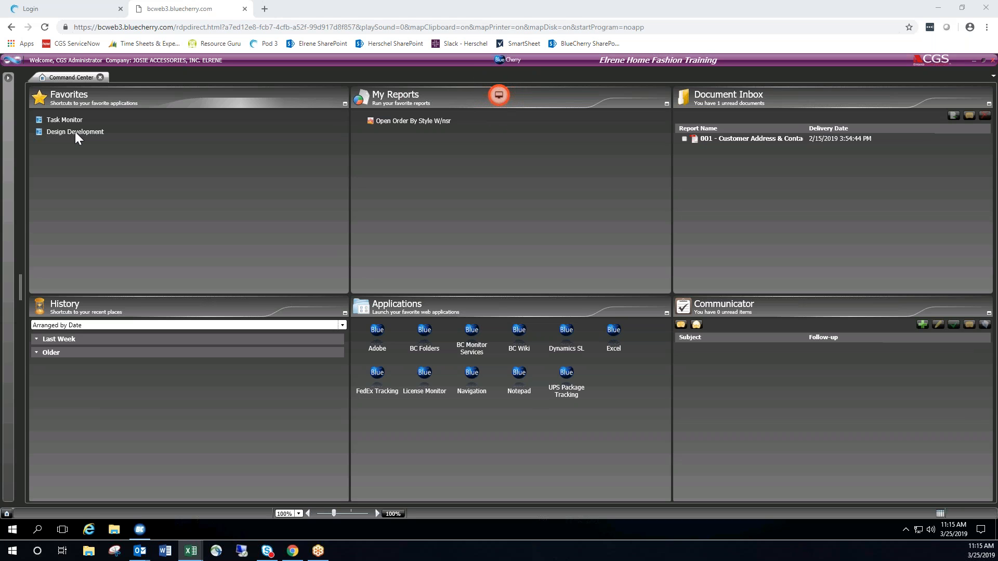
Search the application menu for "design" and bring up the Add to Favorites option for Design Development Standard.
left_click(9, 80)
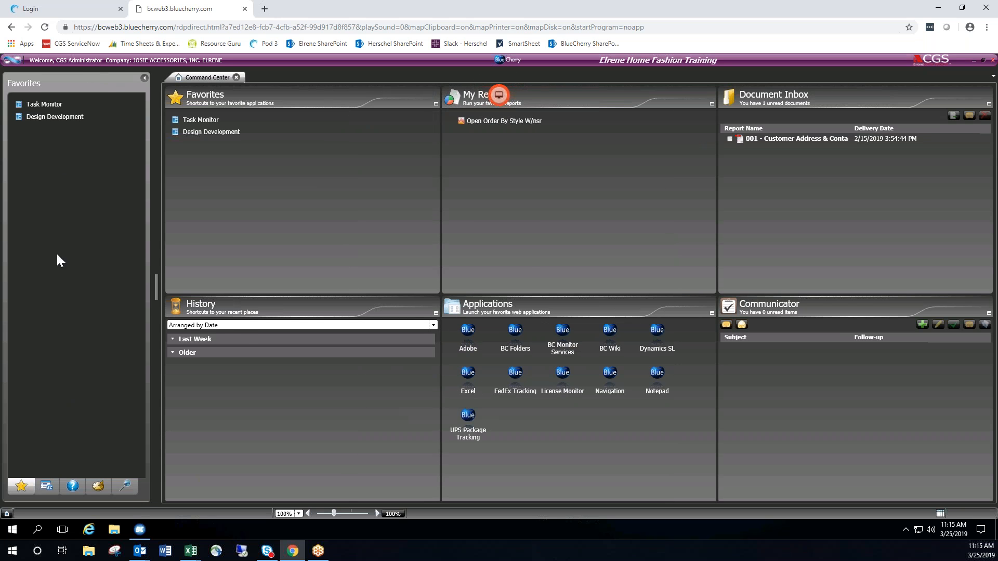
left_click(125, 489)
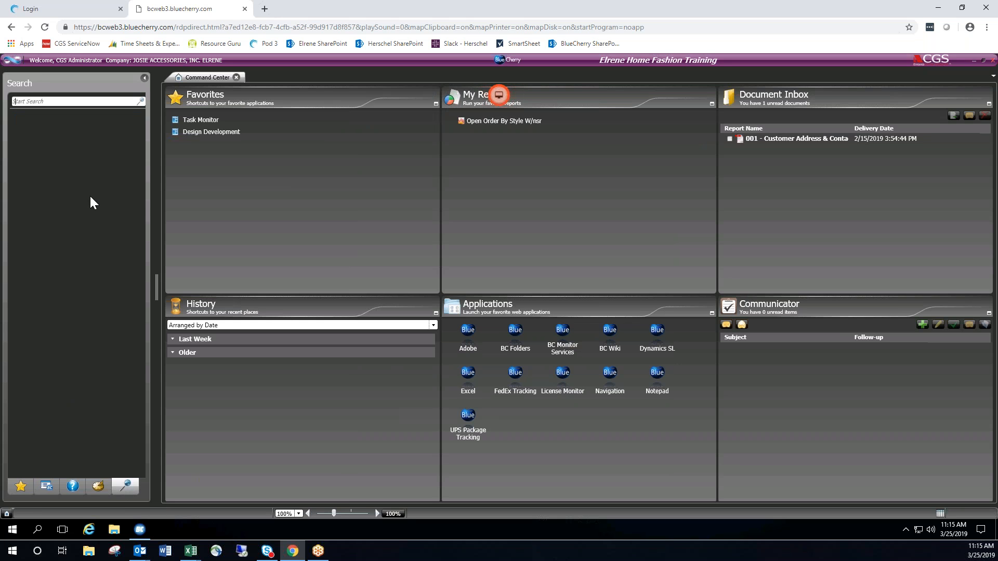
type("design")
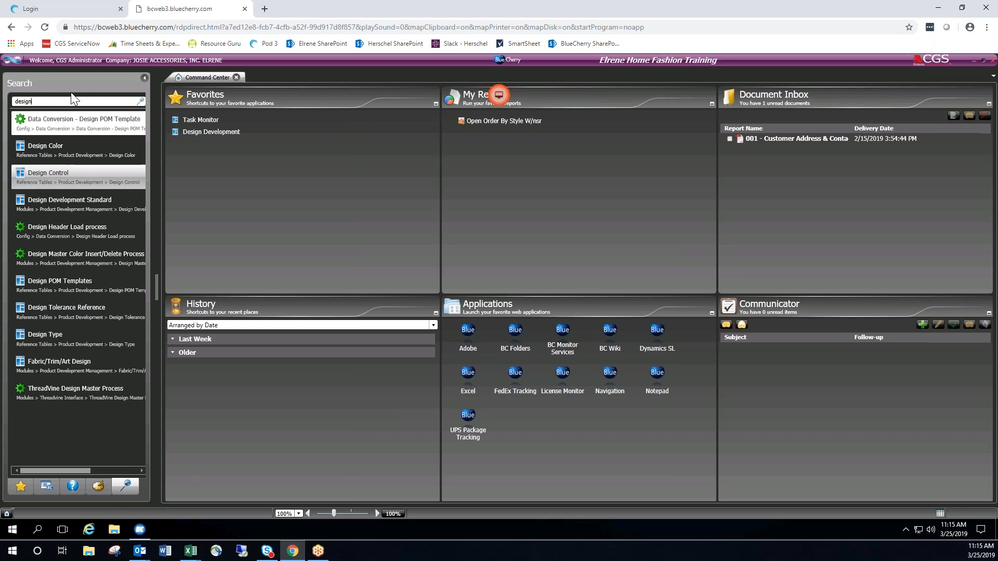
right_click(74, 203)
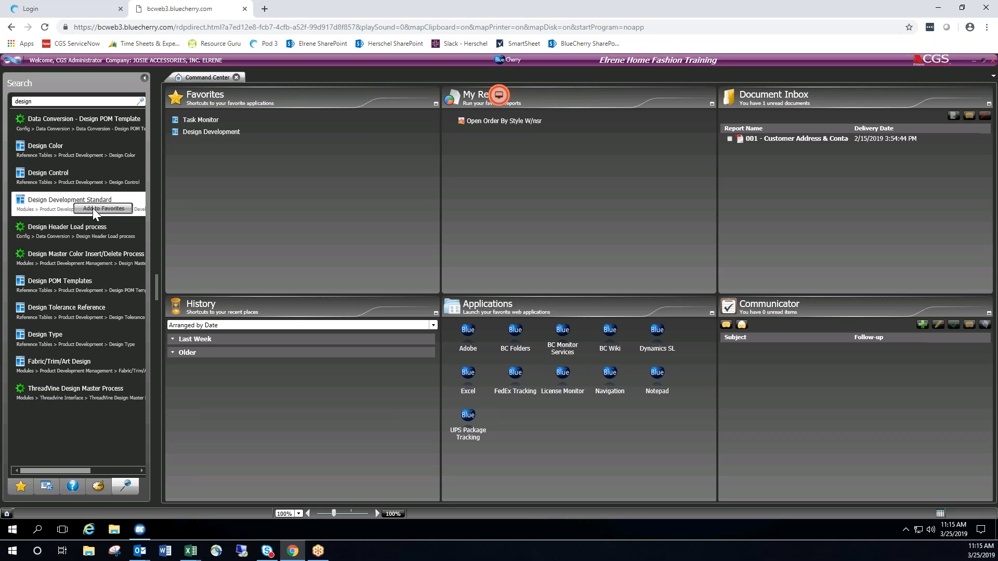
left_click(144, 78)
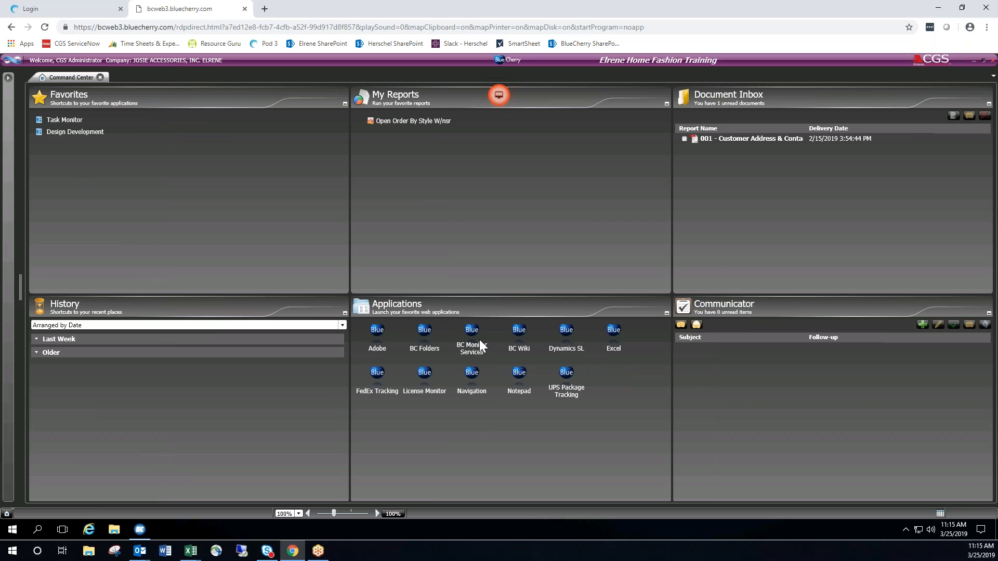
Open Design Development from the favorites and apply the Standard filter without values to list all designs.
left_click(60, 131)
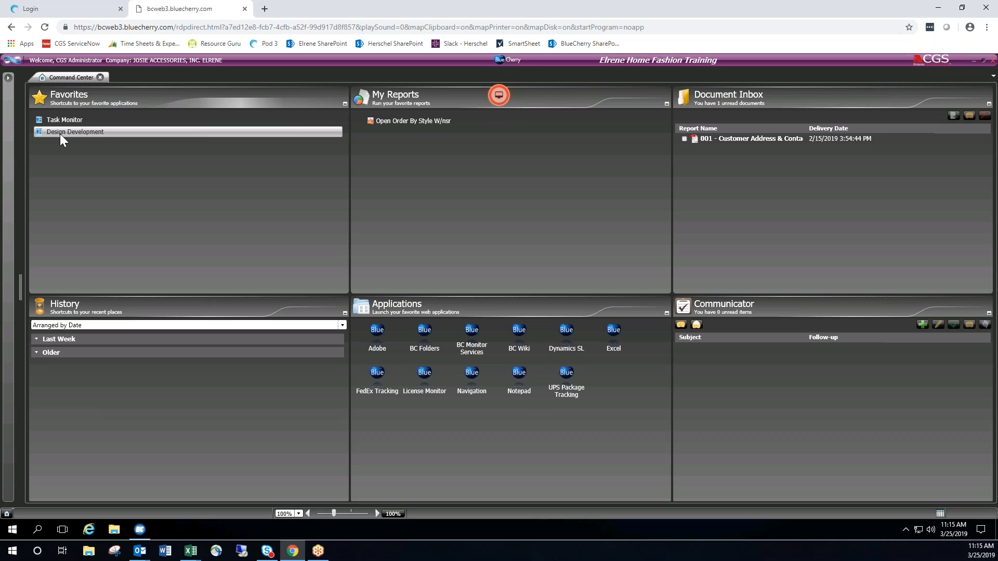
double_click(61, 133)
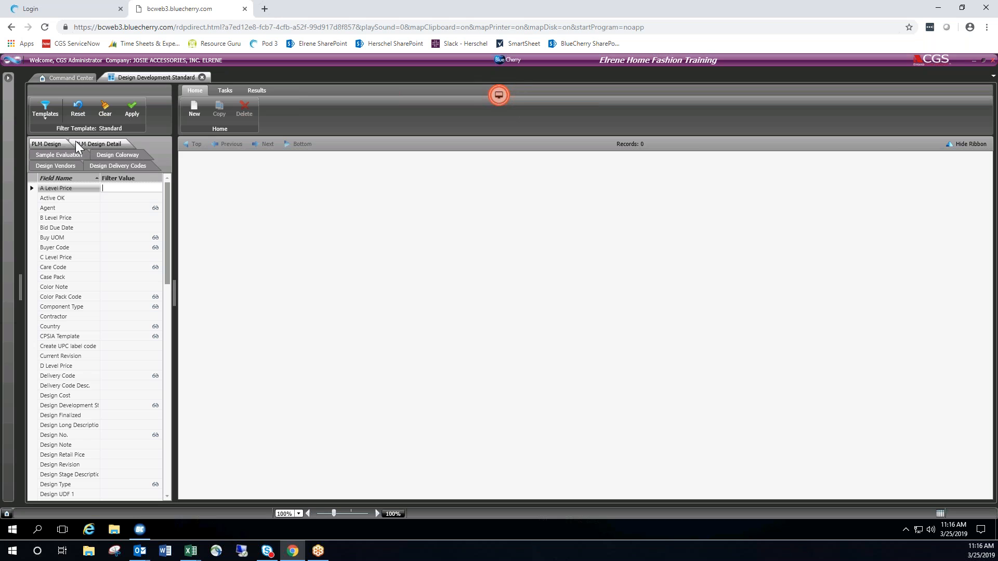
left_click(132, 107)
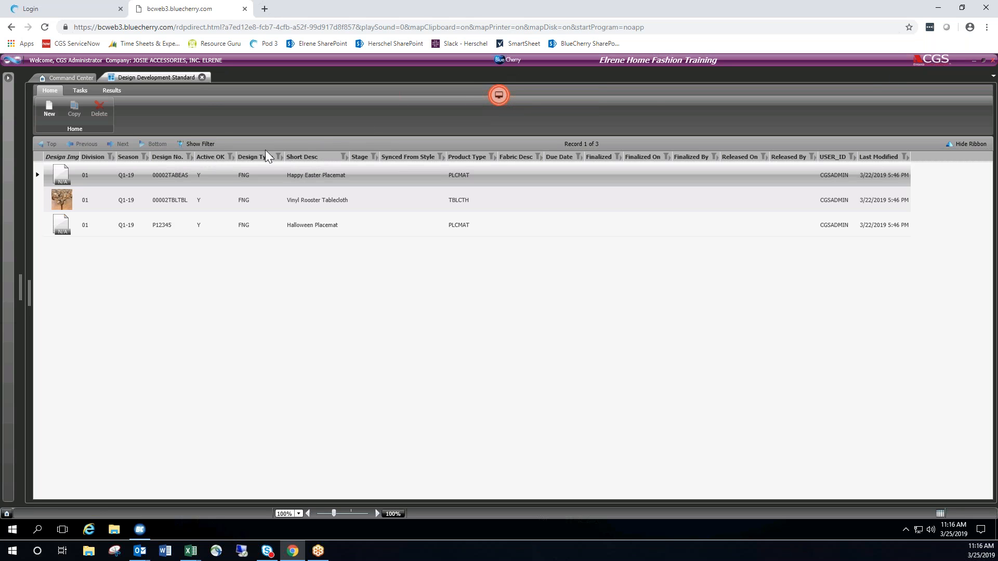
Show the filter again and examine the fields offered for PLM design detail, colorway, vendors and delivery codes, ending on PLM Design.
left_click(202, 145)
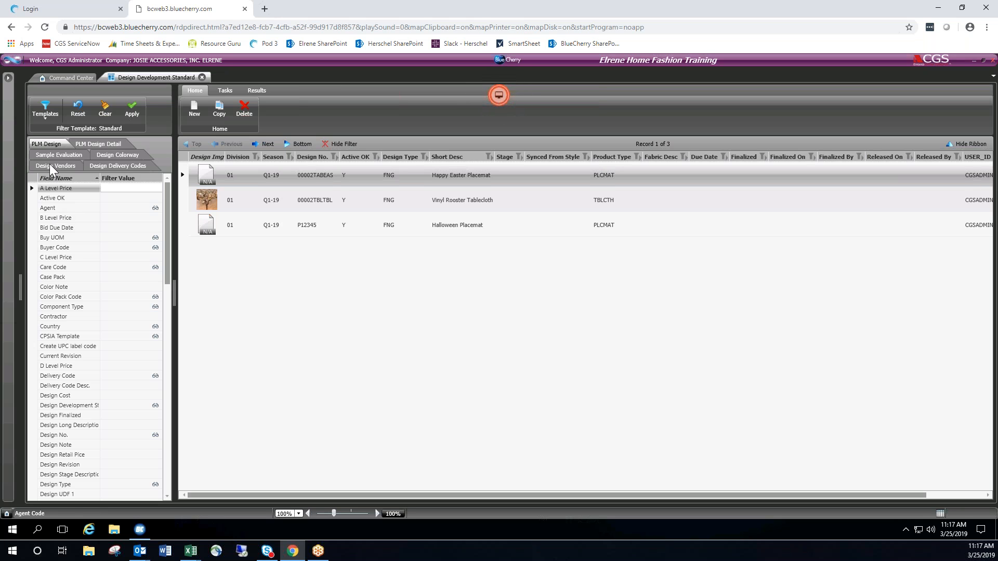
left_click(92, 142)
left_click(110, 155)
left_click(70, 163)
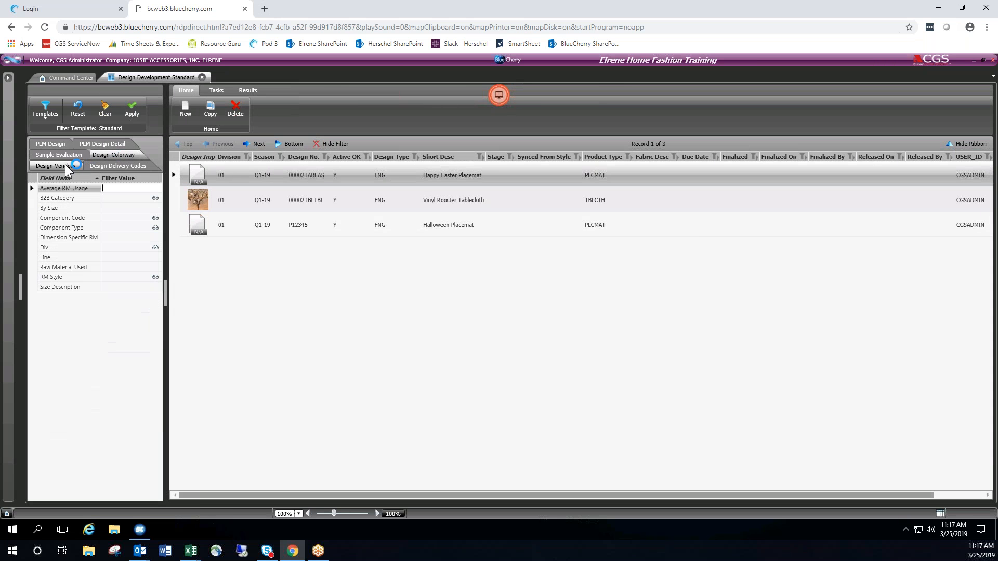
left_click(105, 165)
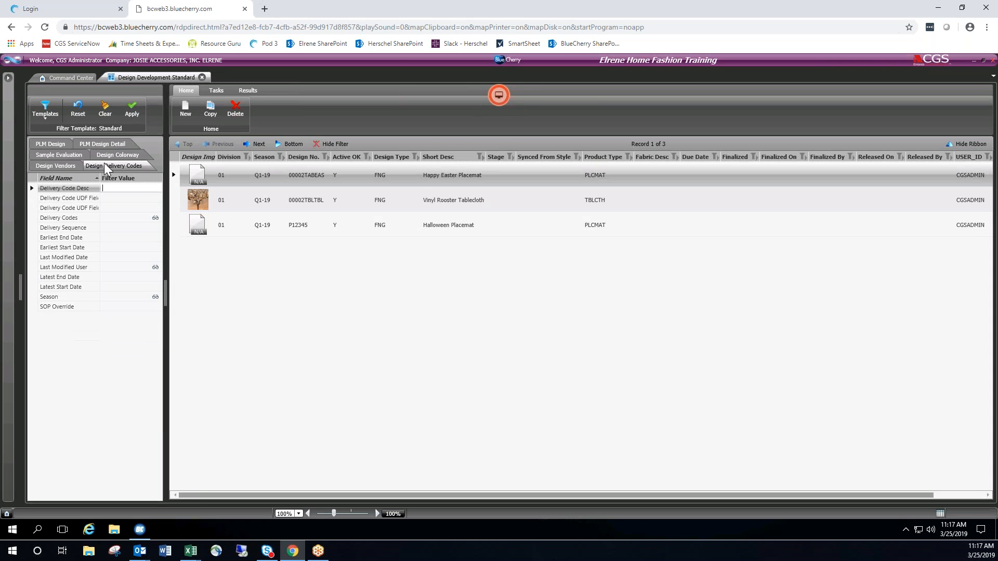
left_click(55, 145)
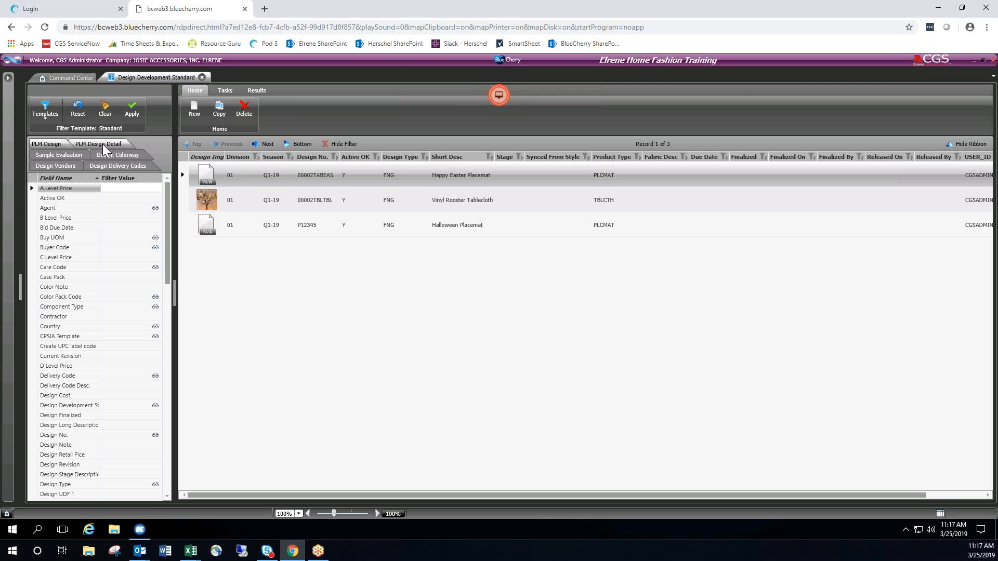
Open the Elrene SharePoint document library in a new browser tab.
left_click(265, 10)
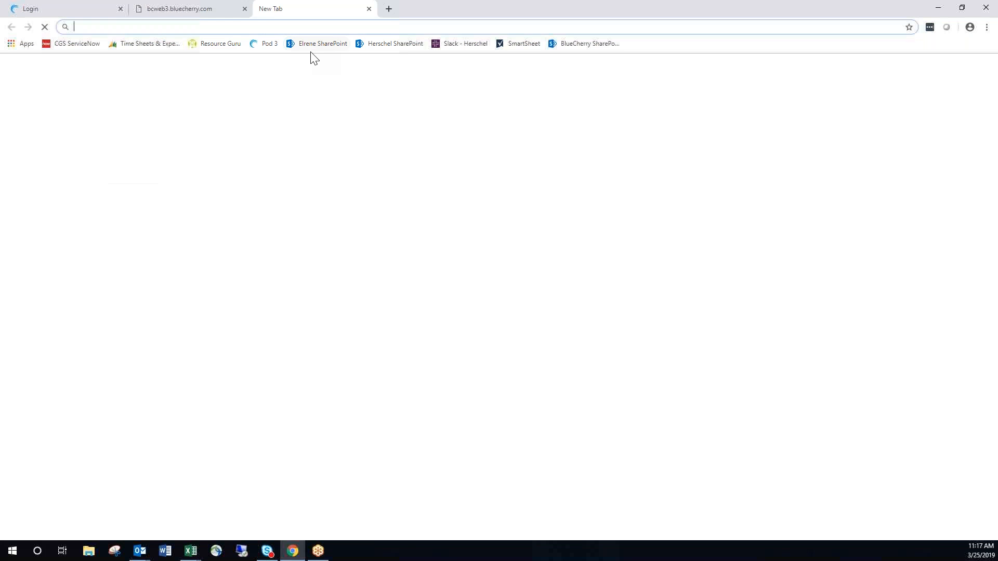
left_click(313, 47)
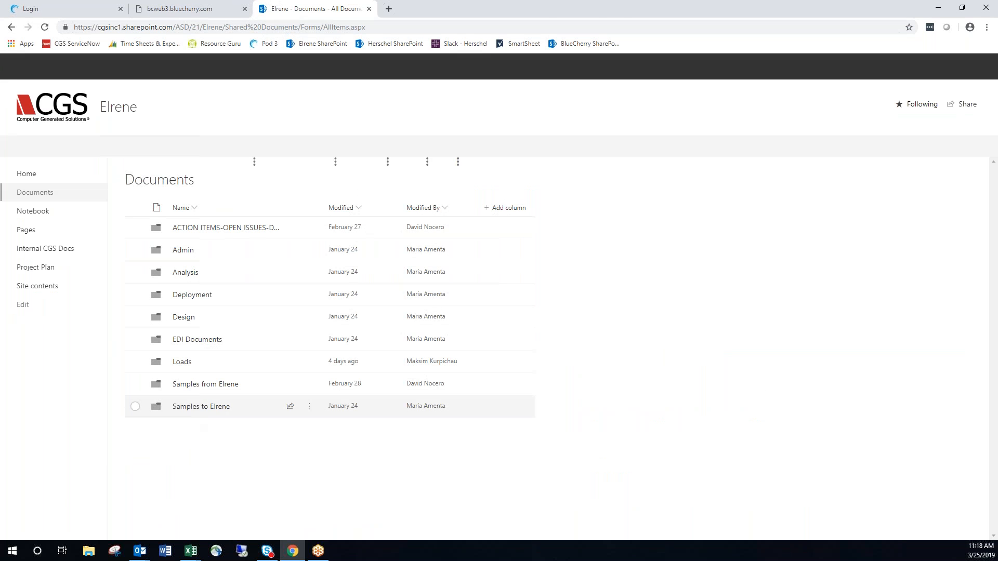
Open the BlueCherry Filter Operands handout from the Samples to Elrene folder and highlight the B* wildcard example.
left_click(199, 407)
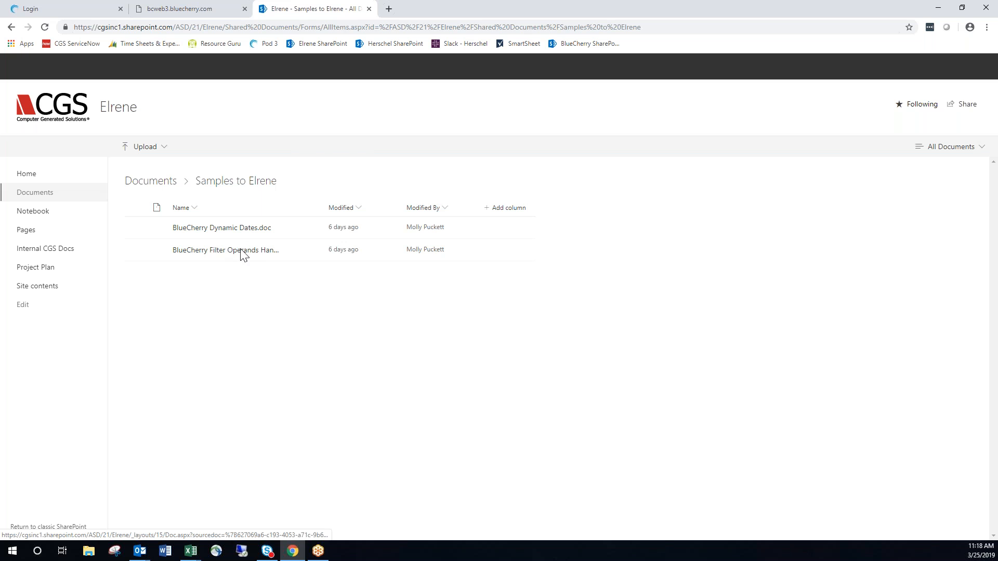
left_click(240, 255)
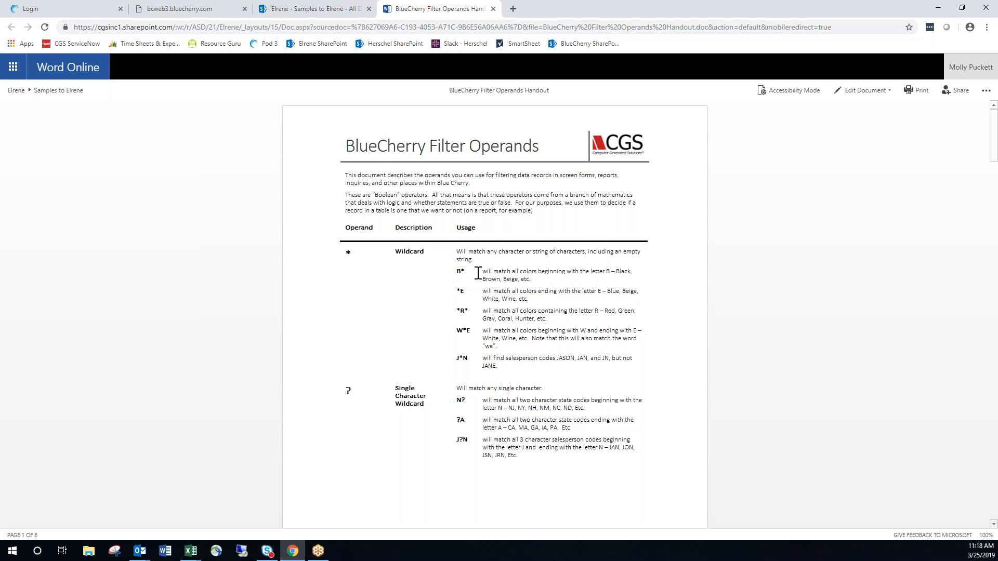
left_click_drag(464, 271, 638, 274)
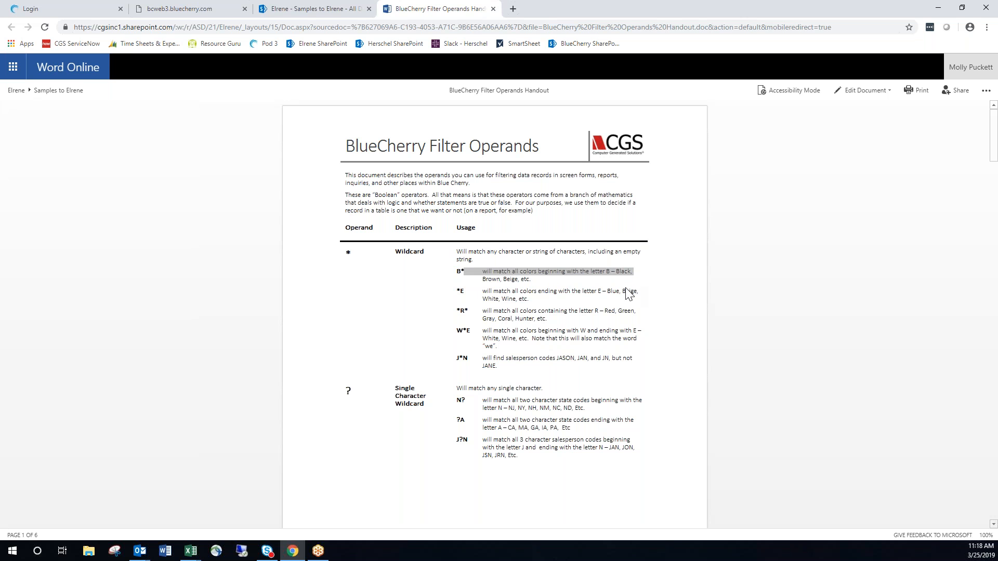
left_click(627, 293)
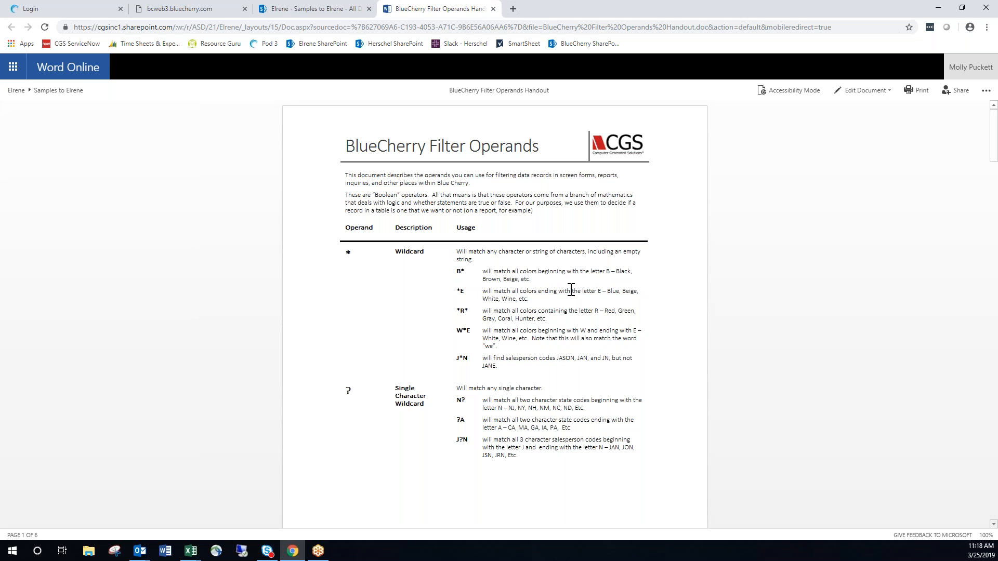
left_click(966, 304)
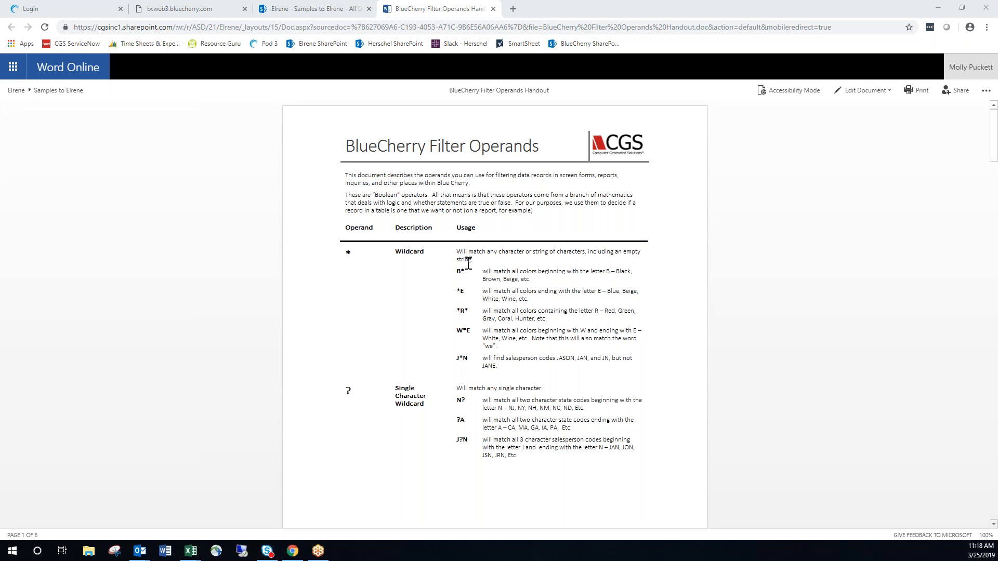
left_click(465, 285)
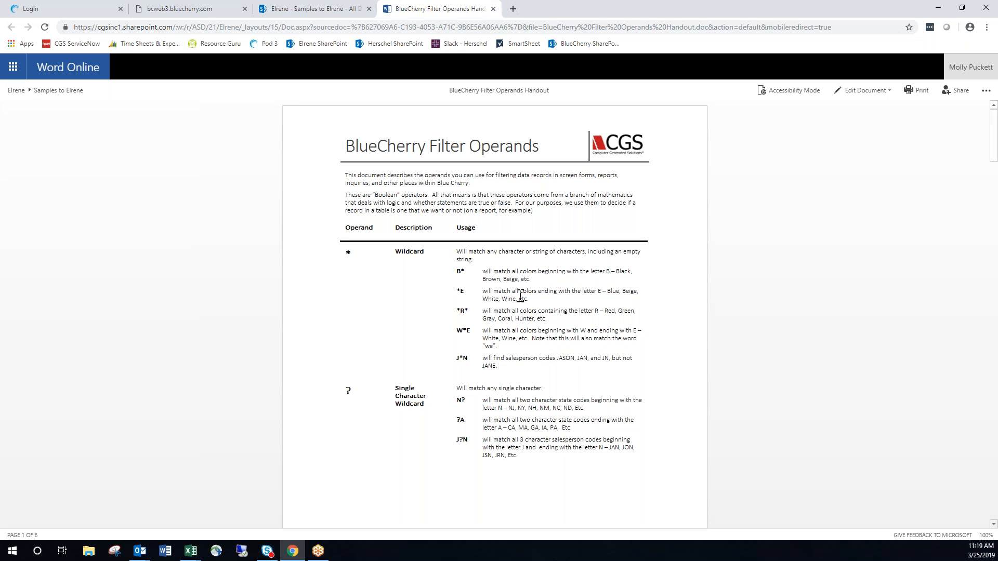
Examine the filter operands handout from the wildcards through the Range, Equal To and Not Equal To operands.
left_click(317, 8)
left_click(405, 8)
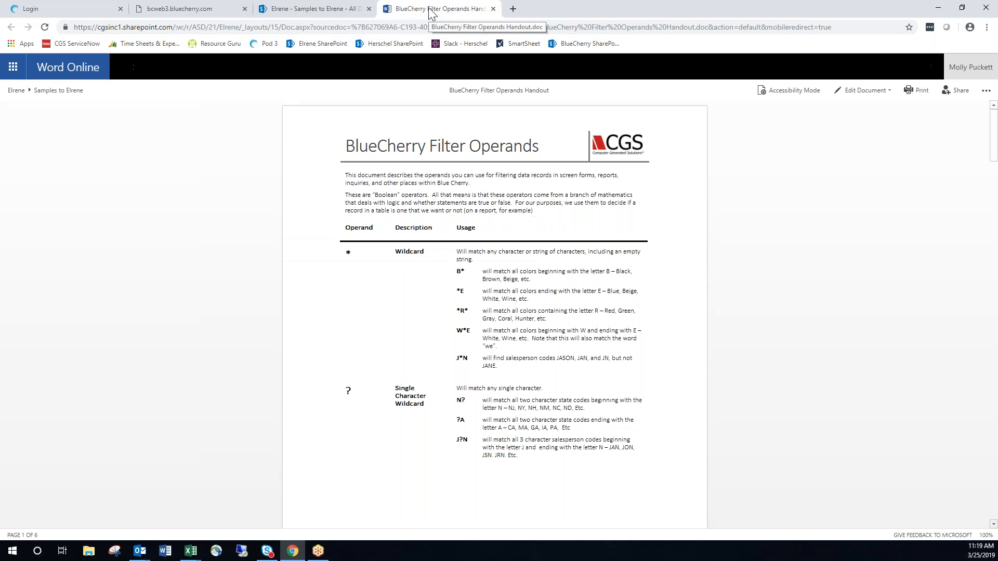
scroll(410, 244, "down", 5)
scroll(430, 270, "up", 3)
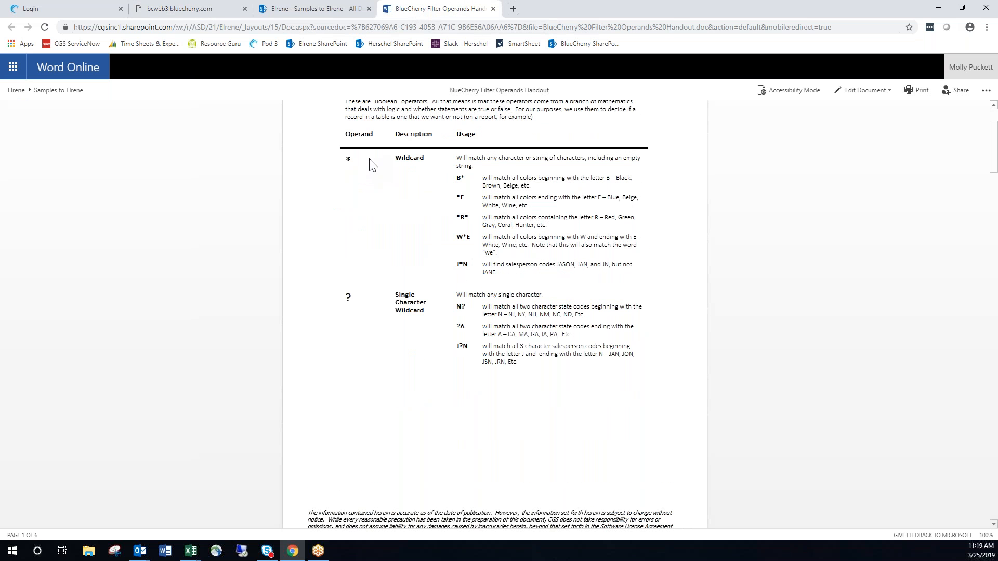
scroll(373, 165, "down", 10)
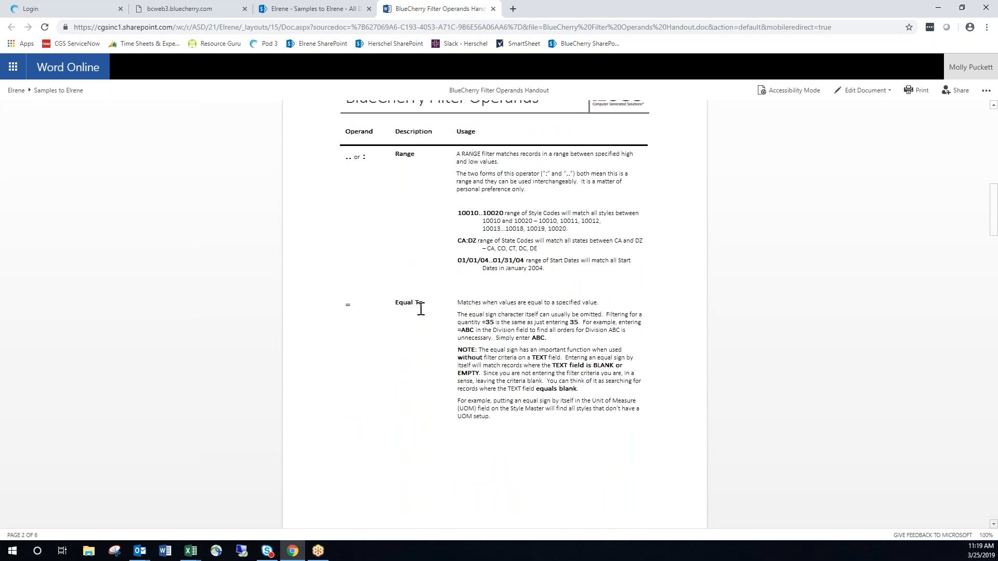
scroll(426, 307, "down", 1)
scroll(431, 305, "down", 5)
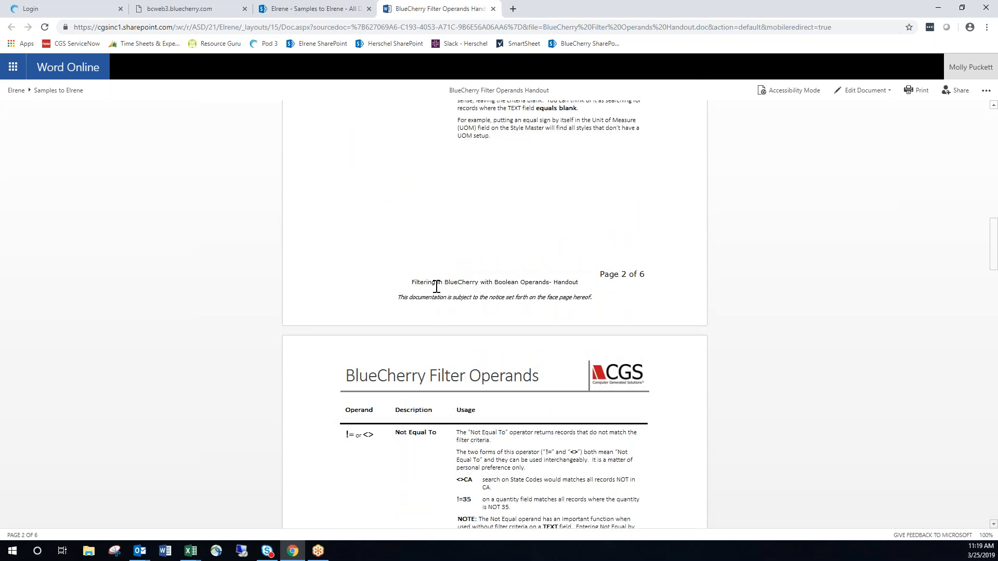
scroll(426, 245, "up", 4)
left_click(322, 9)
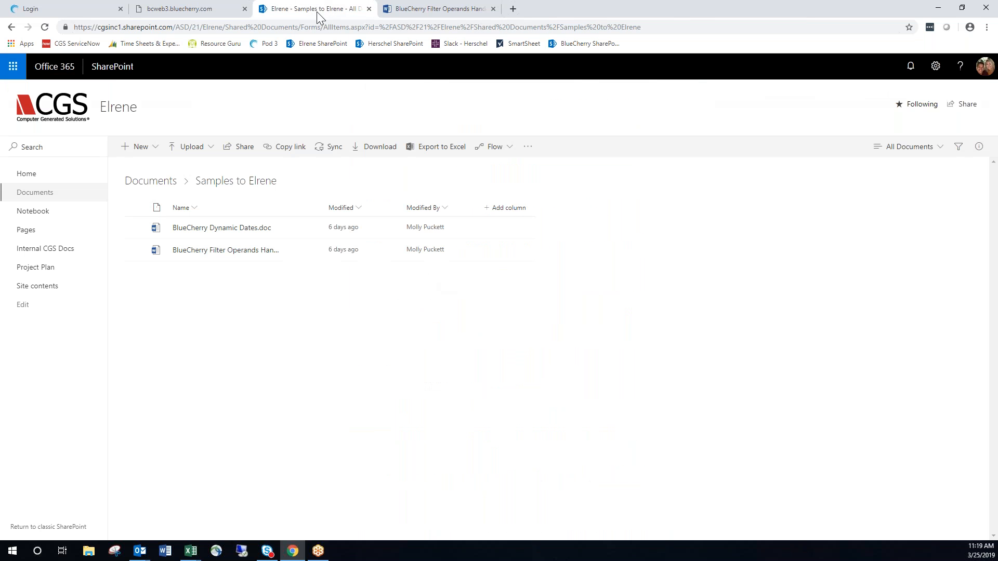
left_click(266, 228)
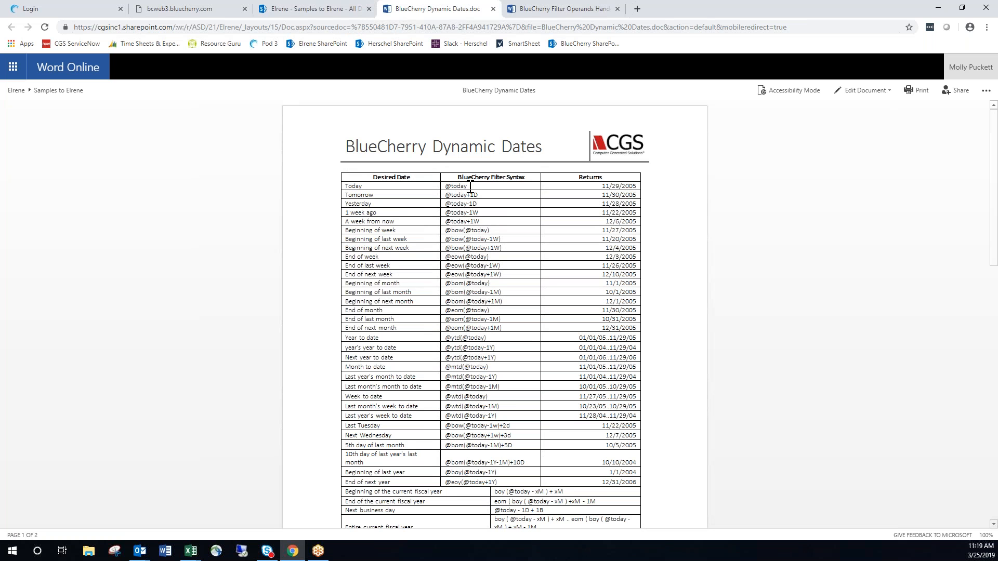
left_click_drag(464, 187, 441, 190)
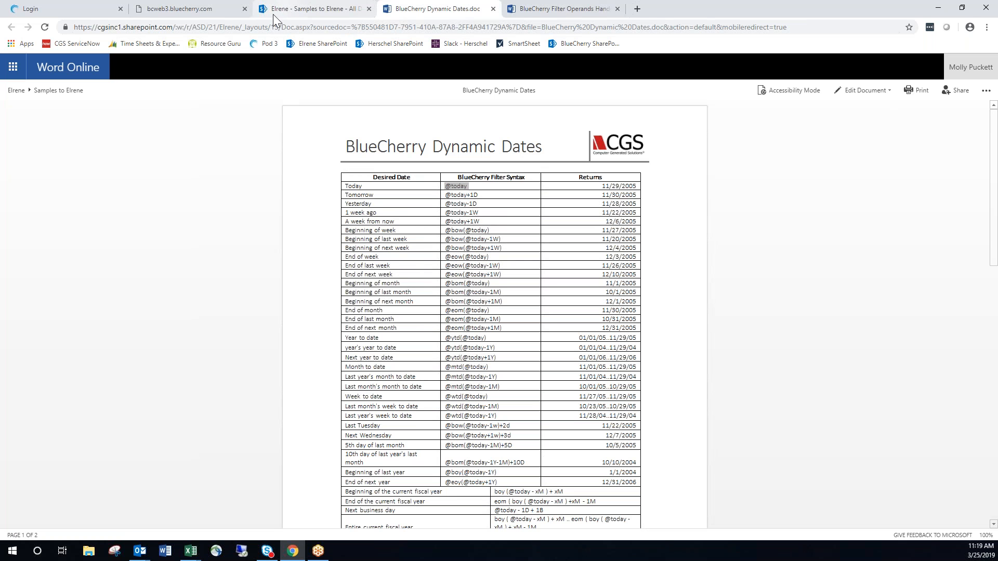
Switch back to BlueCherry, open the Happy Easter Placemat design record and advance to the Vinyl Rooster Tablecloth design.
left_click(207, 9)
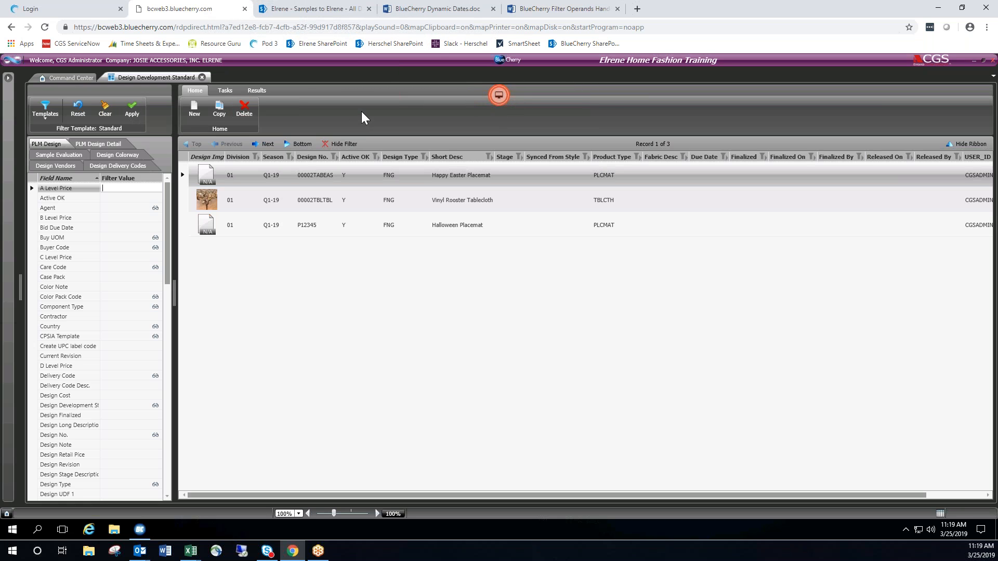
left_click(453, 175)
double_click(453, 176)
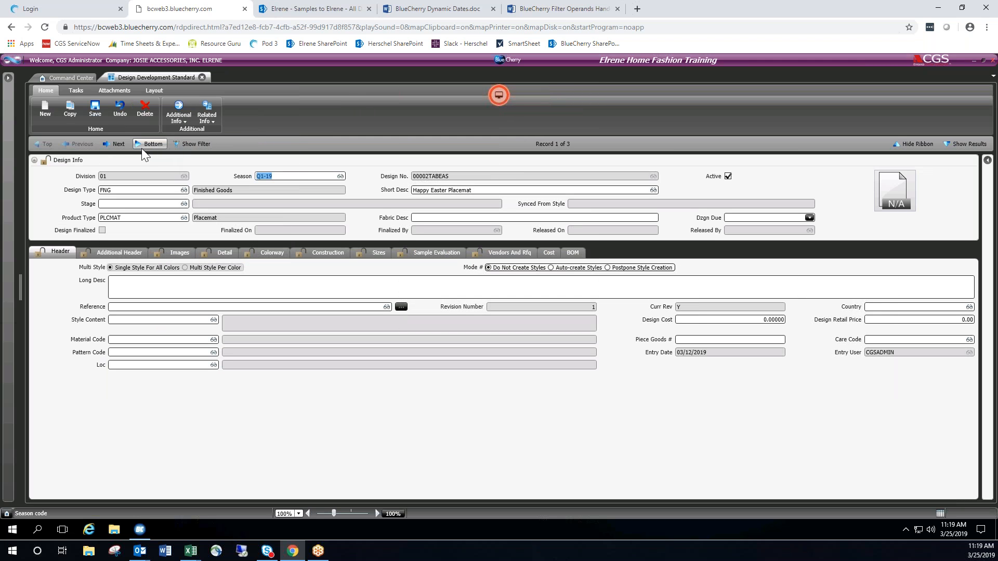
left_click(117, 143)
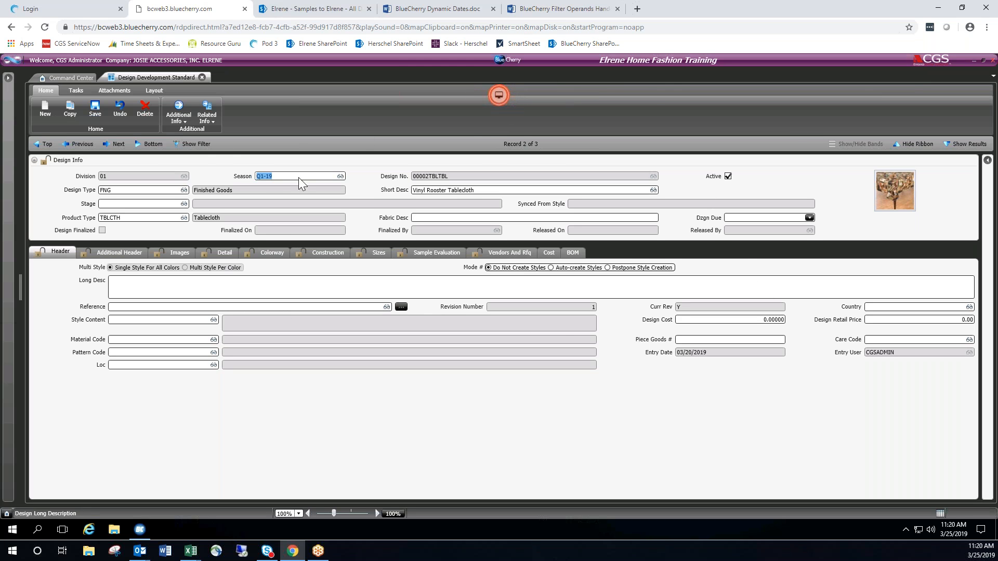
left_click(389, 386)
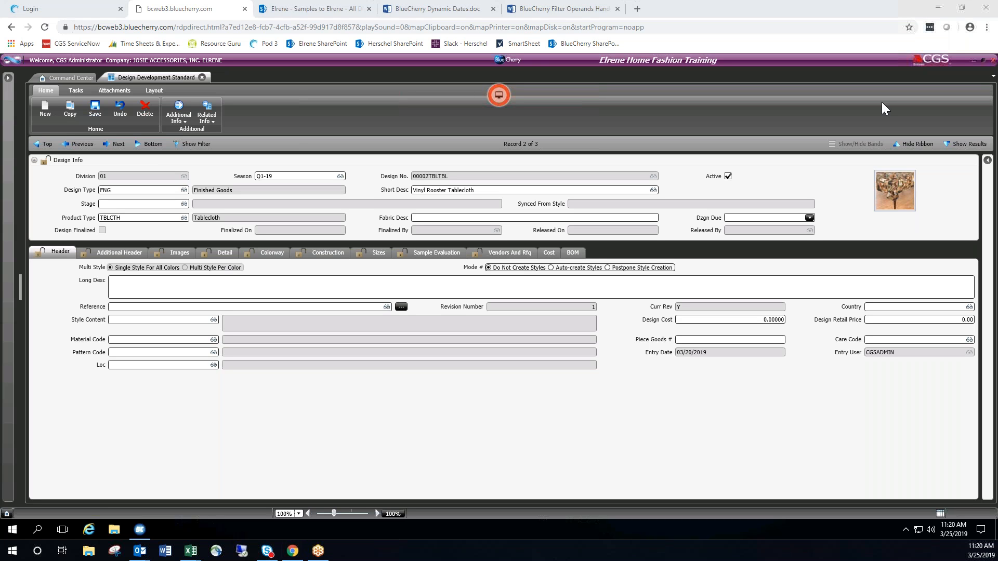
left_click(325, 117)
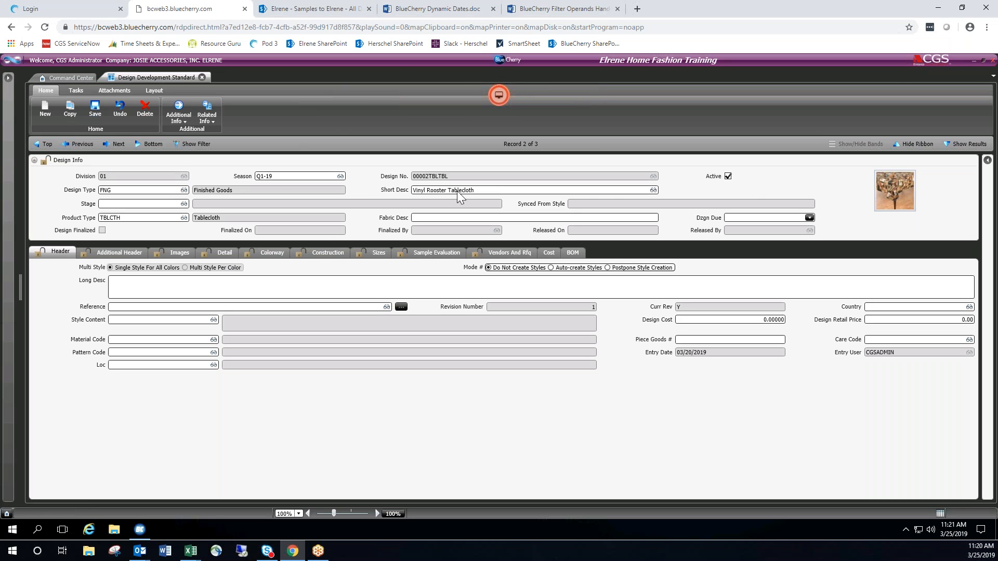
Hide the ribbon and show it again, twice, on the Vinyl Rooster Tablecloth record.
left_click(918, 145)
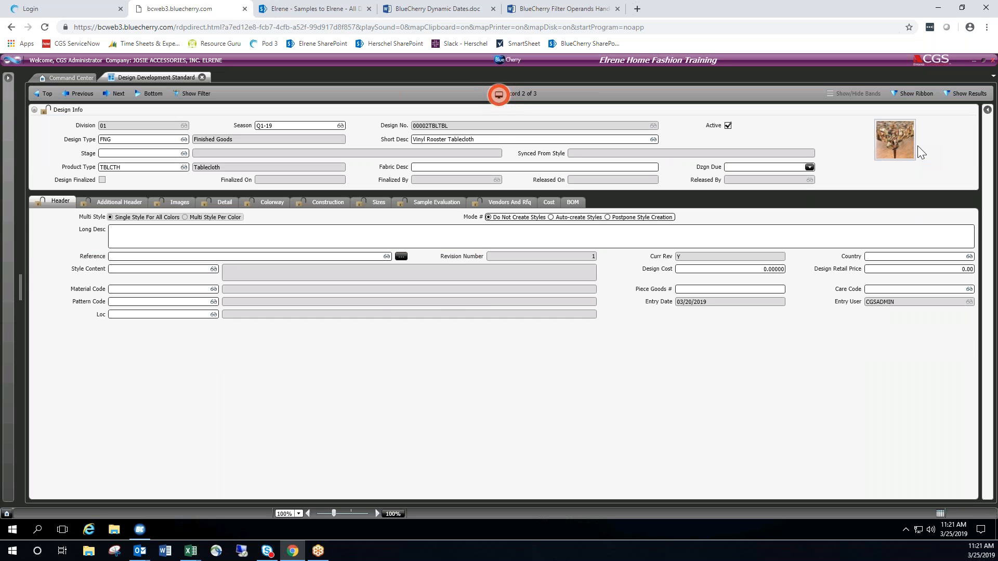
left_click(906, 95)
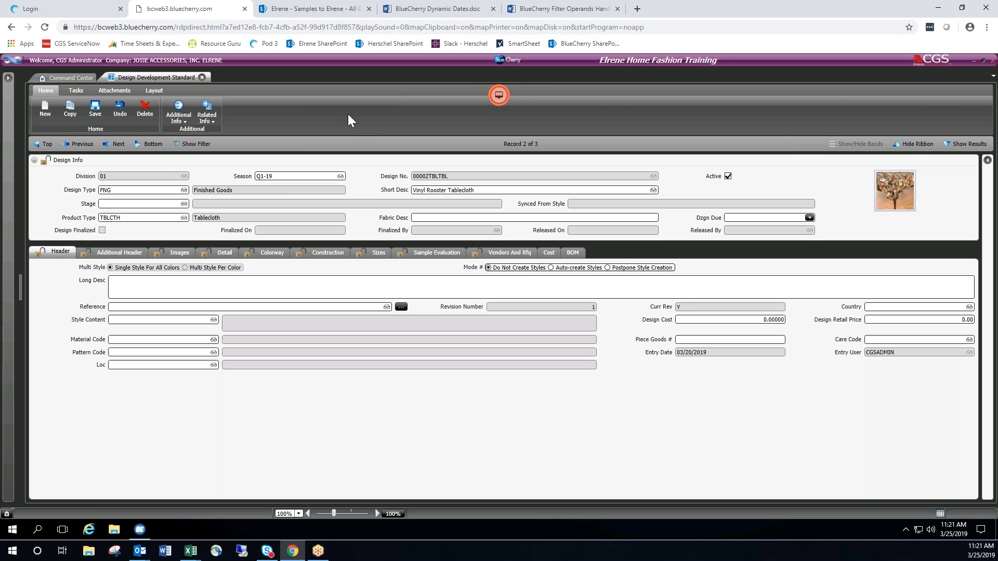
left_click(909, 144)
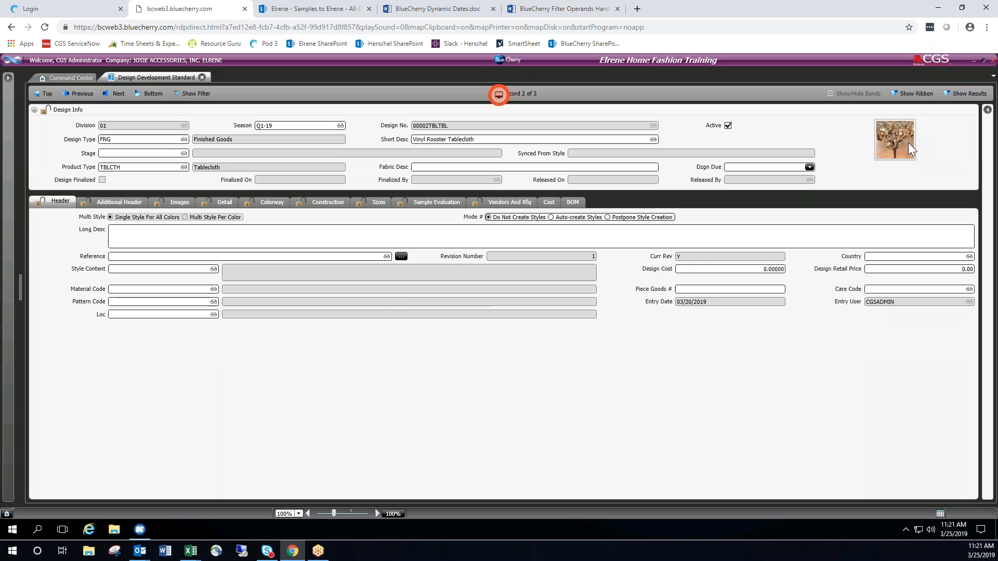
left_click(915, 95)
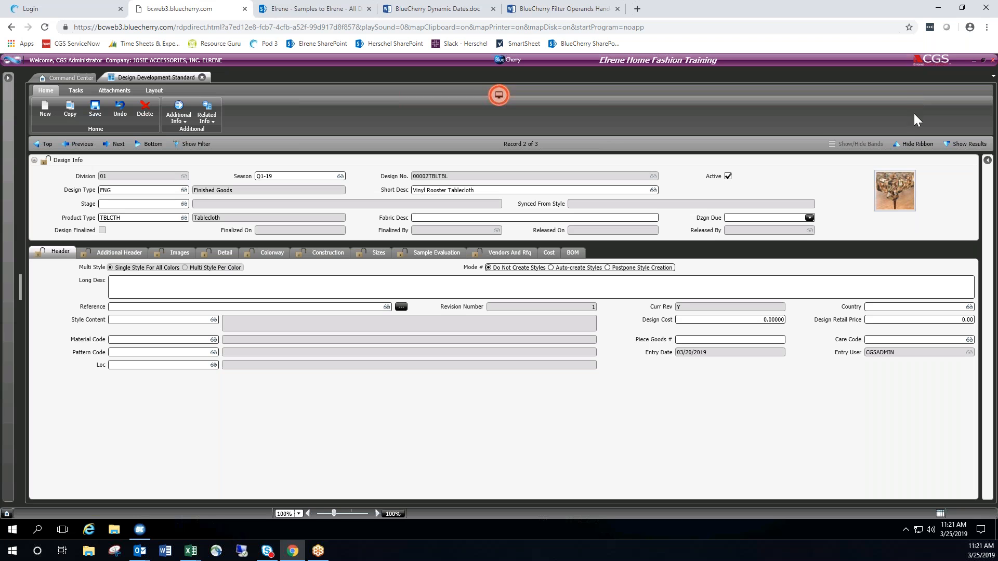
Show the results grid with the design form and move between the three listed designs, ending on Vinyl Rooster Tablecloth.
left_click(976, 144)
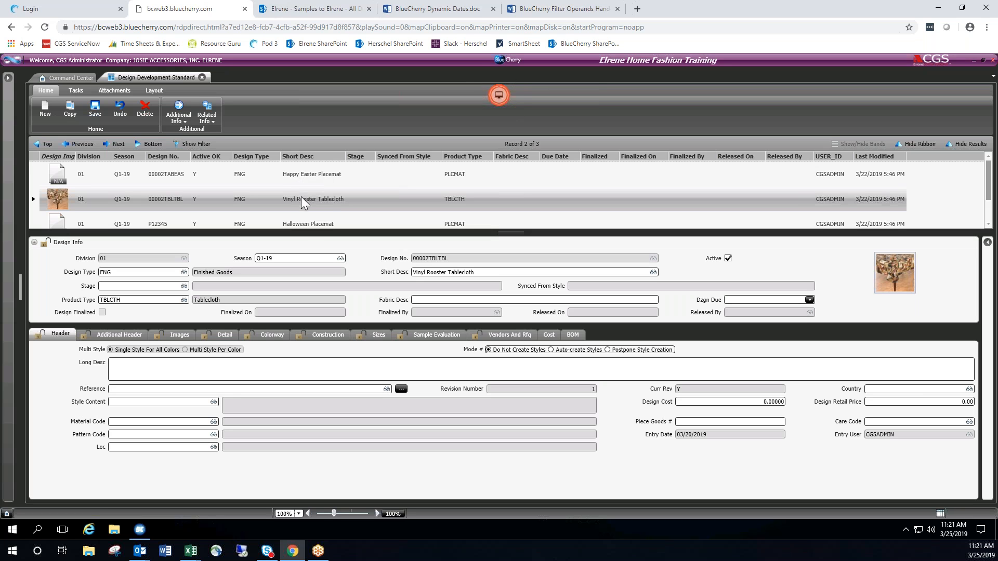
left_click(108, 142)
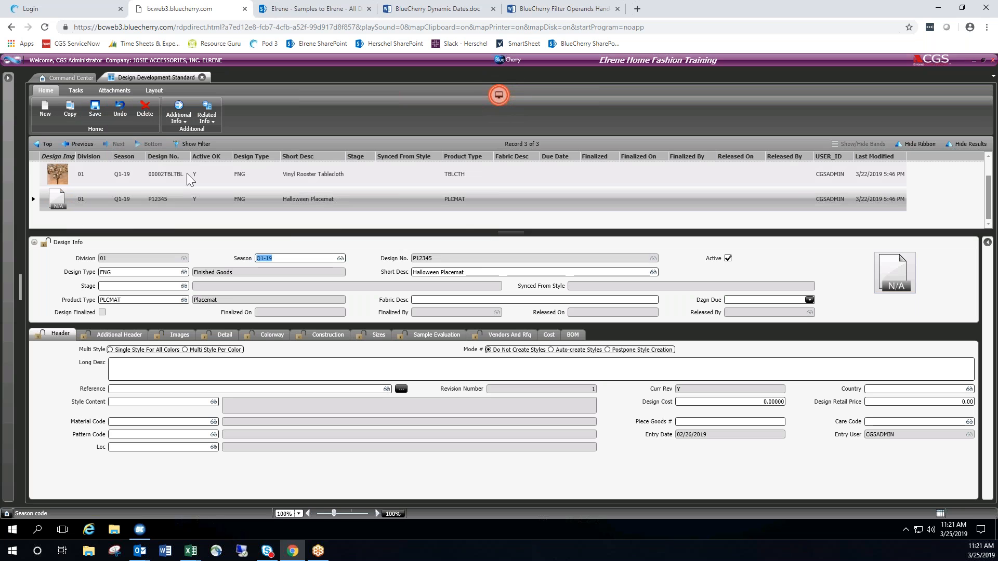
left_click(73, 144)
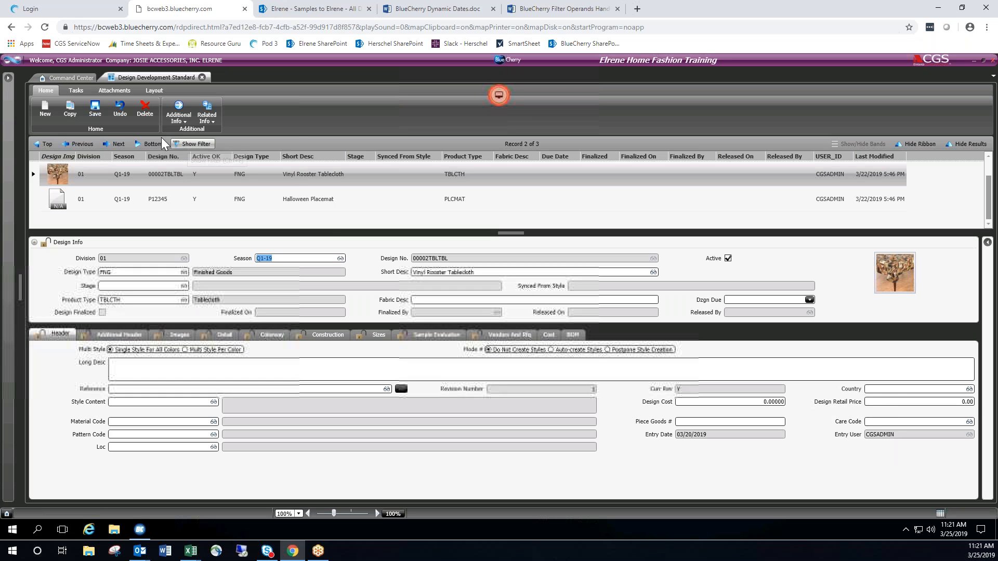
scroll(336, 213, "up", 1)
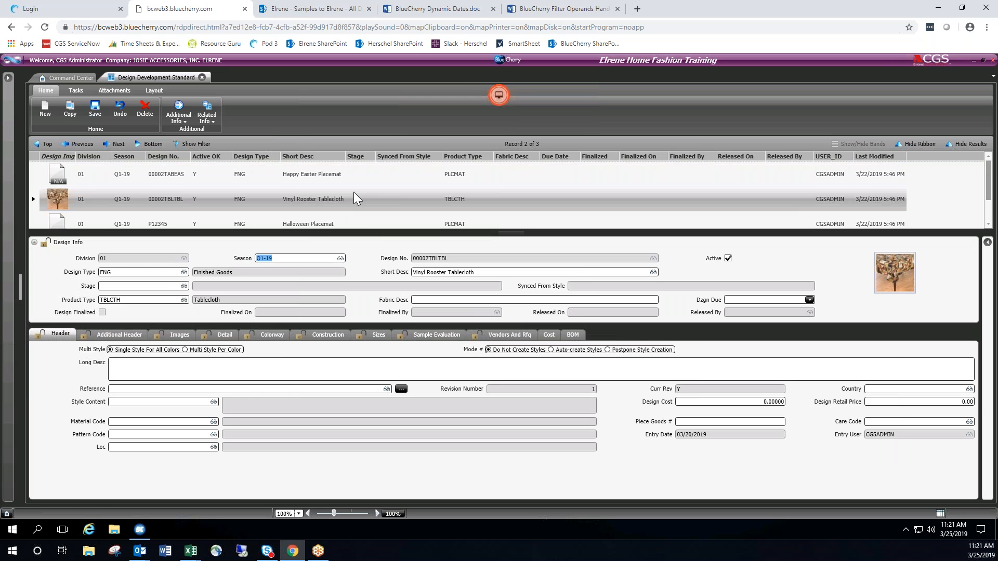
left_click(180, 168)
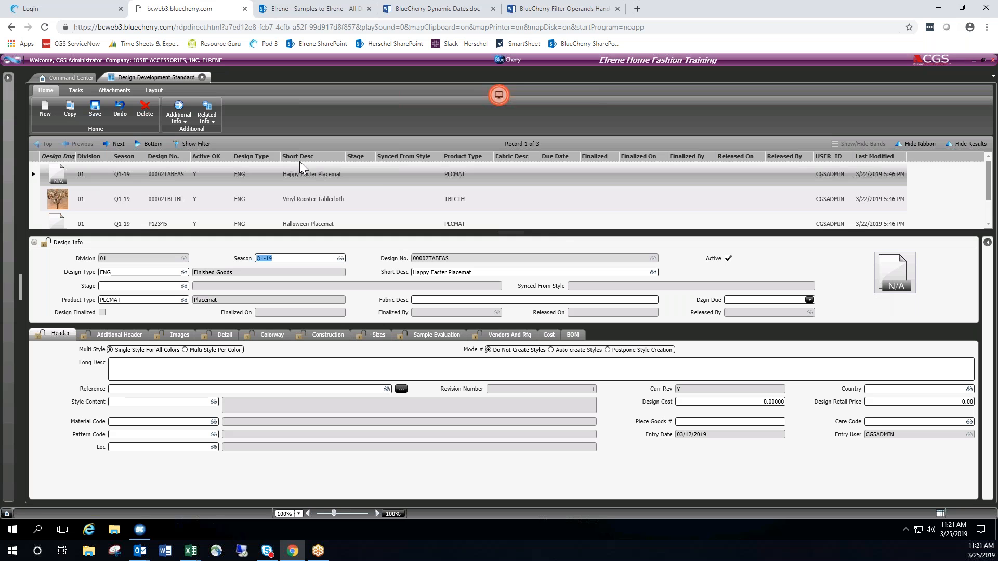
left_click(183, 200)
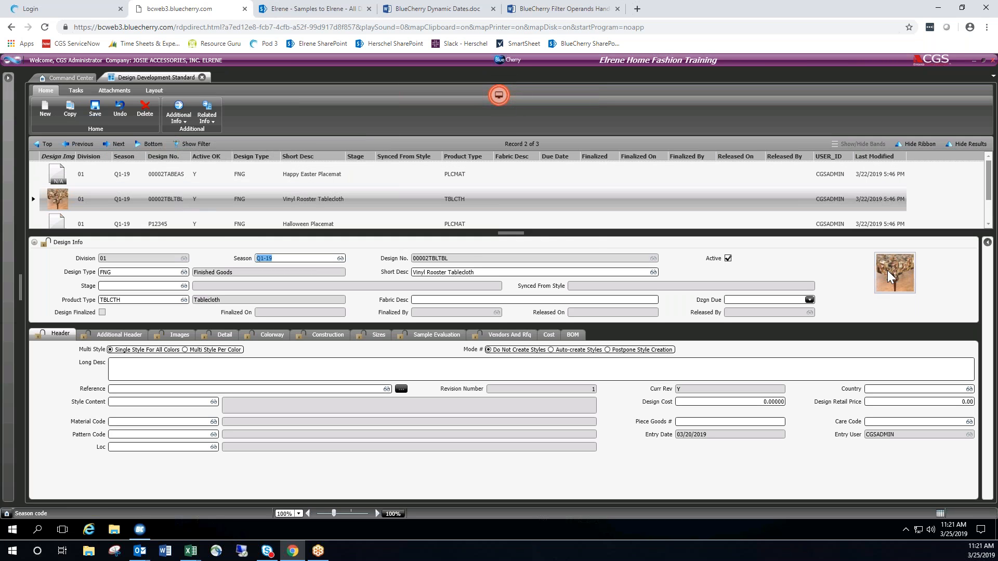
left_click(124, 141)
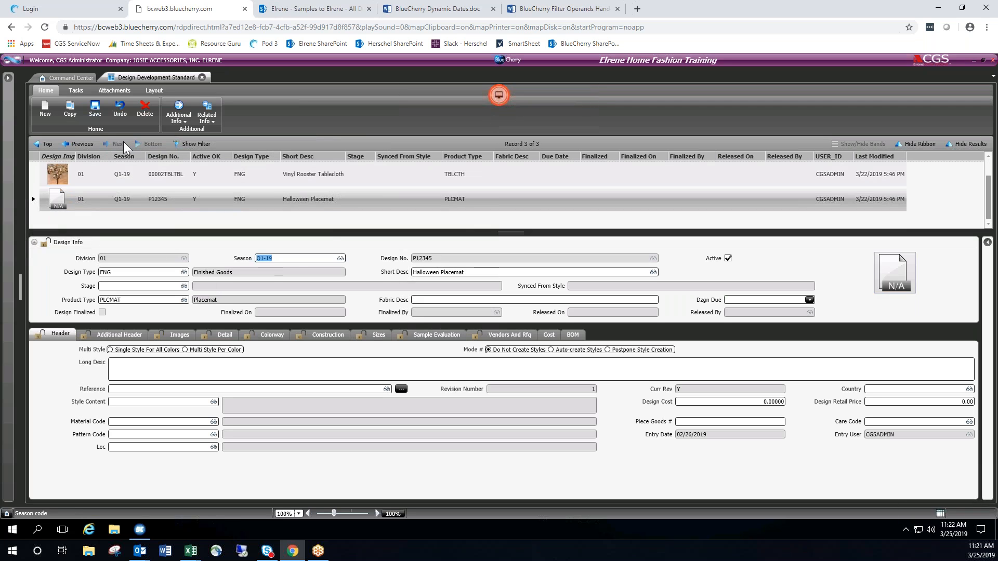
left_click(79, 143)
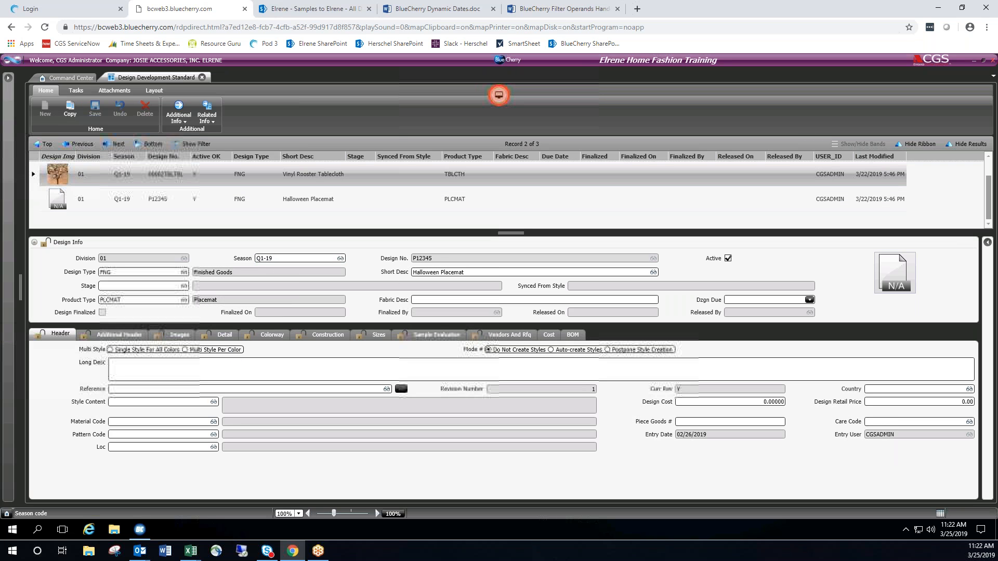
View the images of the Vinyl Rooster Tablecloth and Halloween Placemat, and the colorways of all three designs, ending on Vinyl Rooster Tablecloth.
left_click(182, 338)
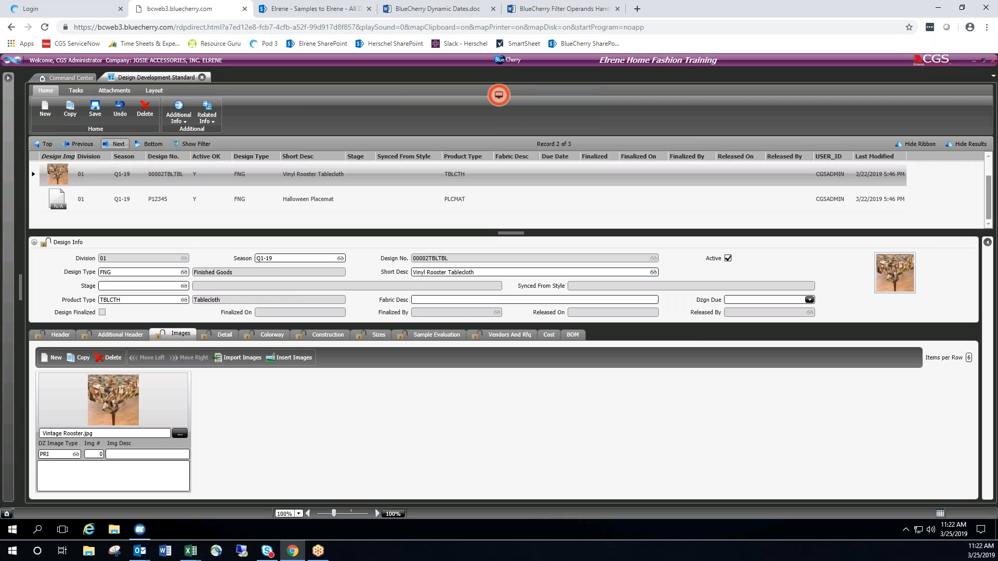
left_click(115, 144)
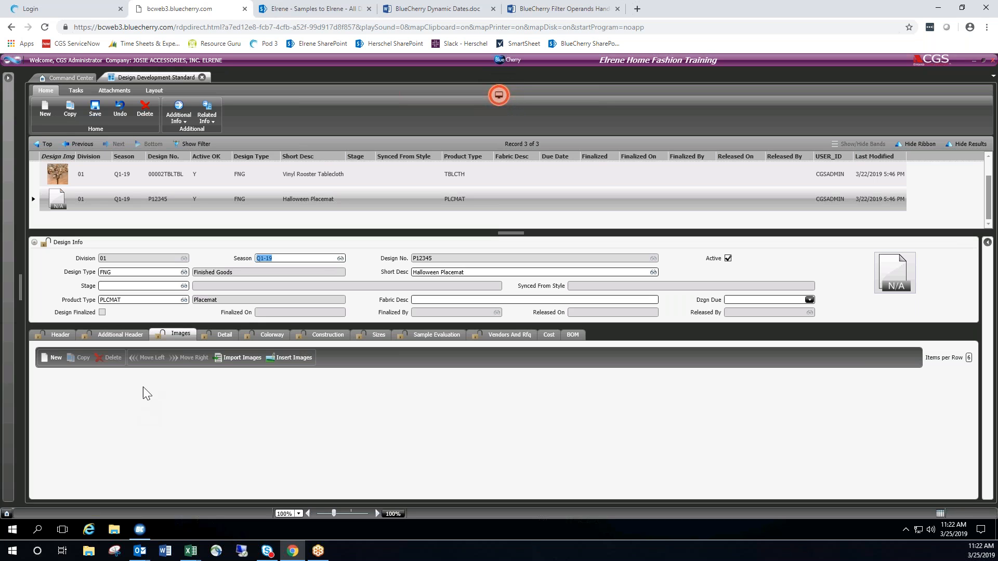
left_click(268, 335)
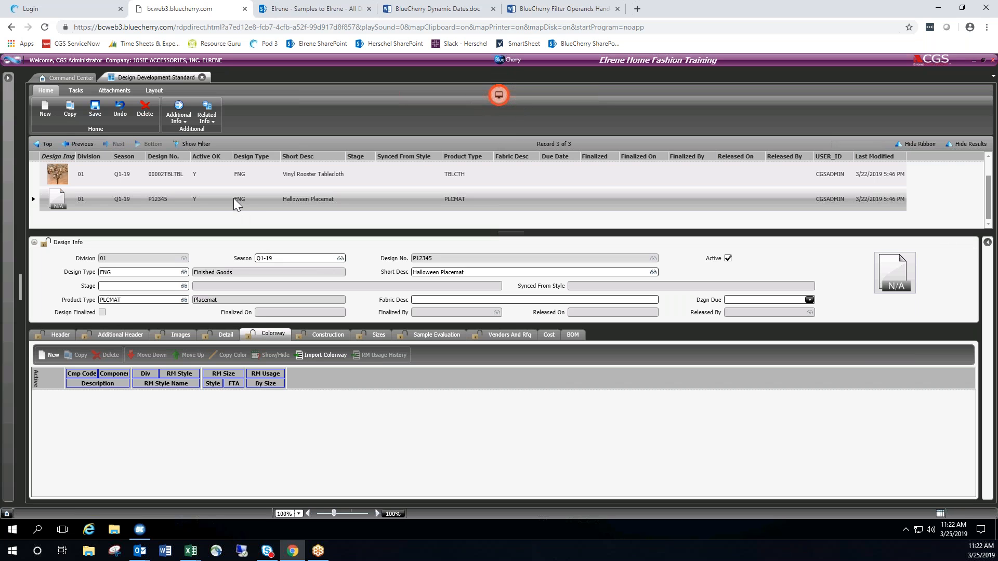
scroll(152, 192, "up", 1)
left_click(174, 180)
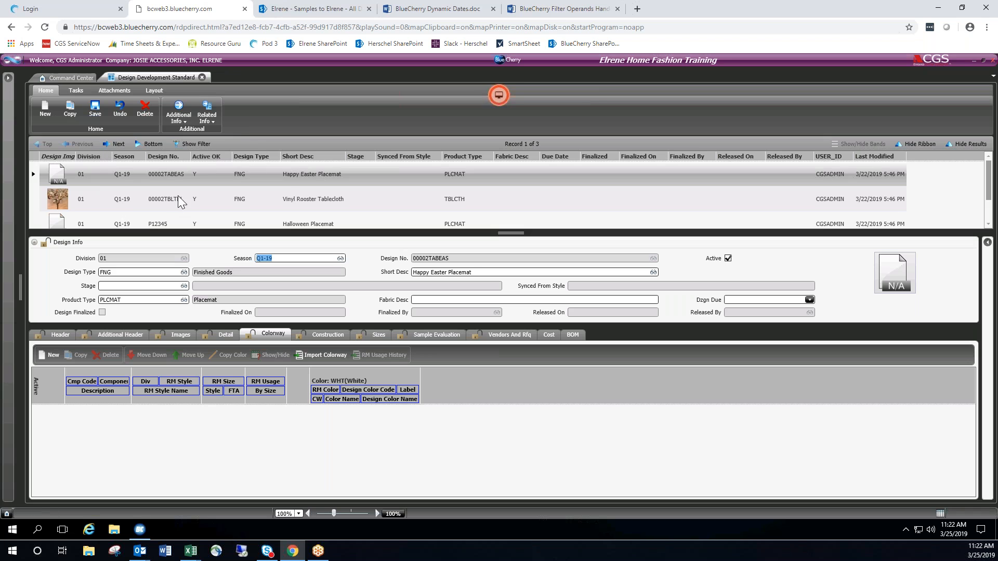
left_click(337, 198)
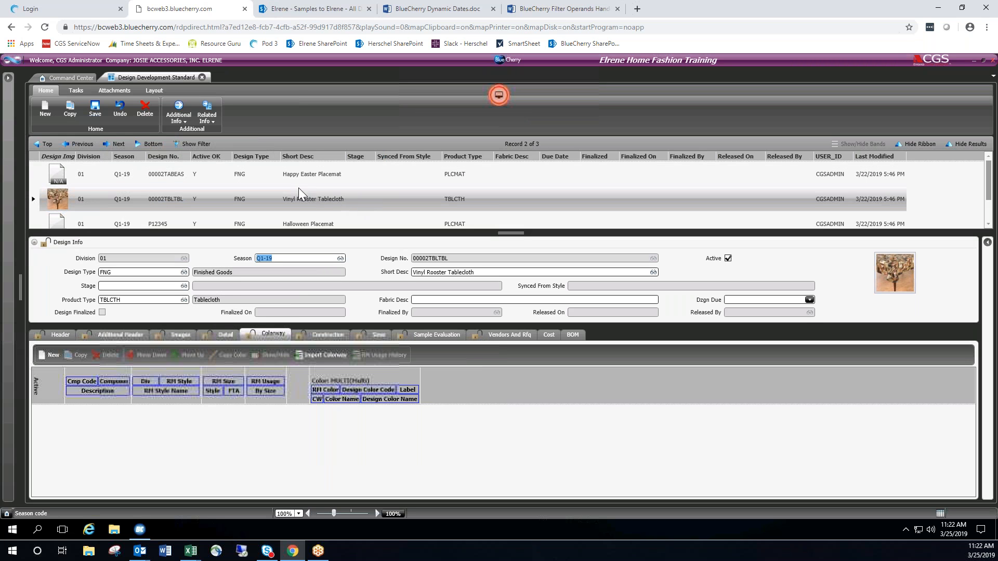
Hide the results grid and show the Header section of the Vinyl Rooster Tablecloth record.
left_click(965, 144)
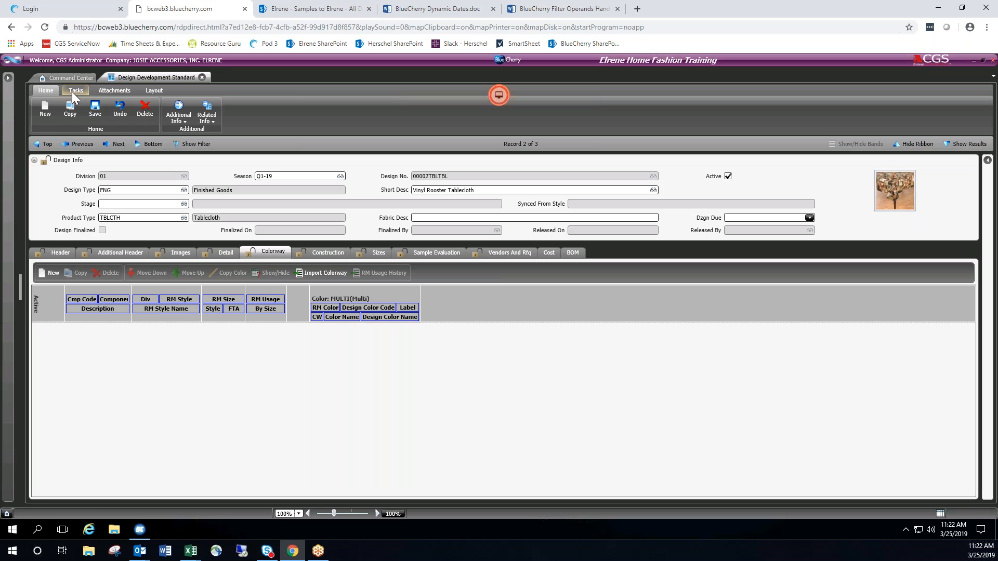
left_click(61, 252)
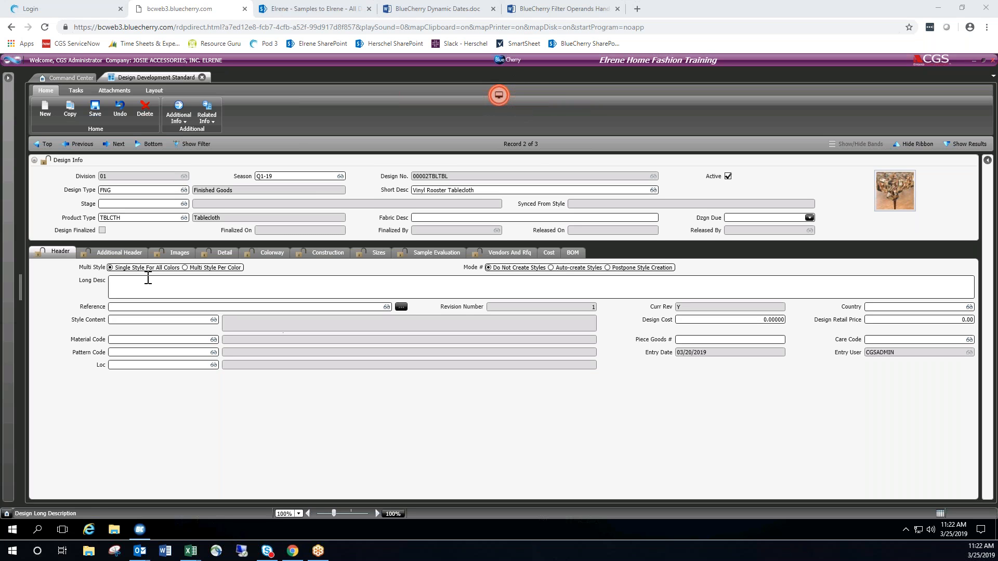
left_click(51, 188)
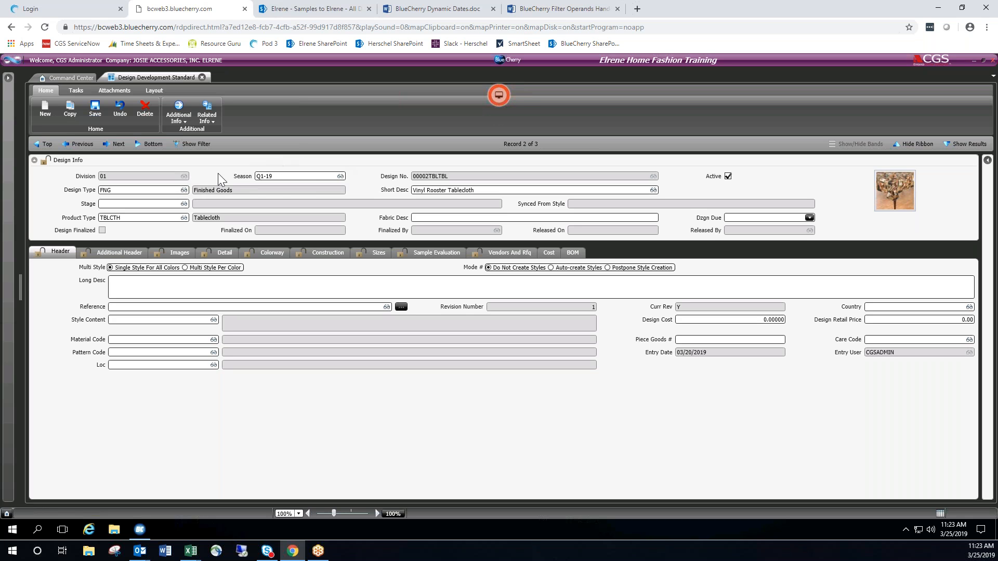
Look up the available seasons and design types for the tablecloth record, closing both lists without making a selection.
double_click(316, 176)
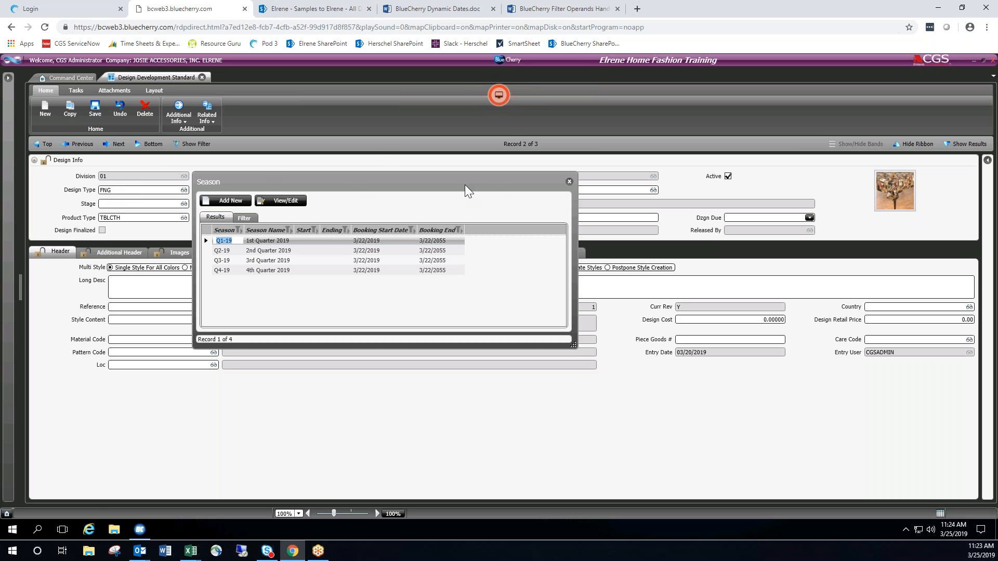
left_click(569, 181)
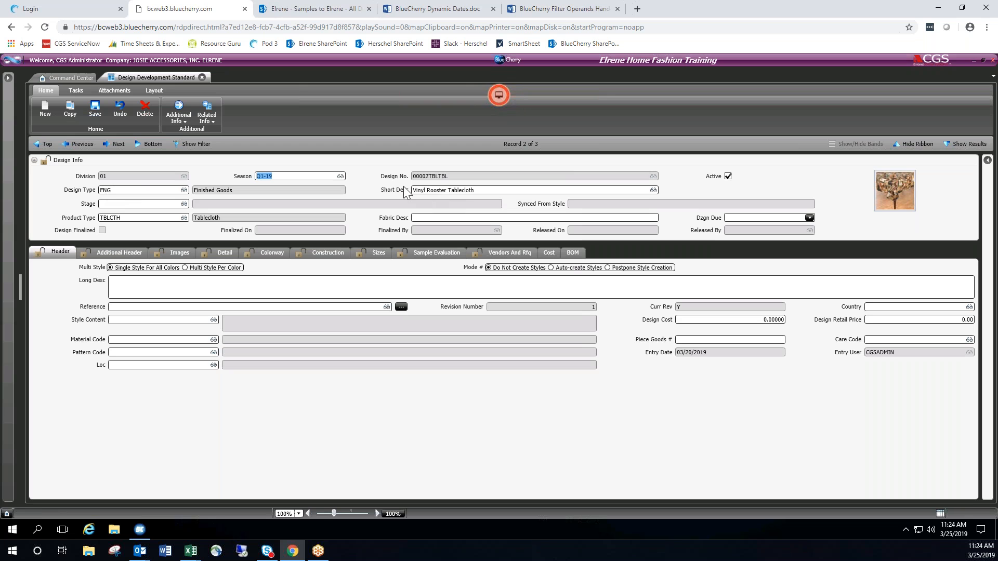
left_click(450, 177)
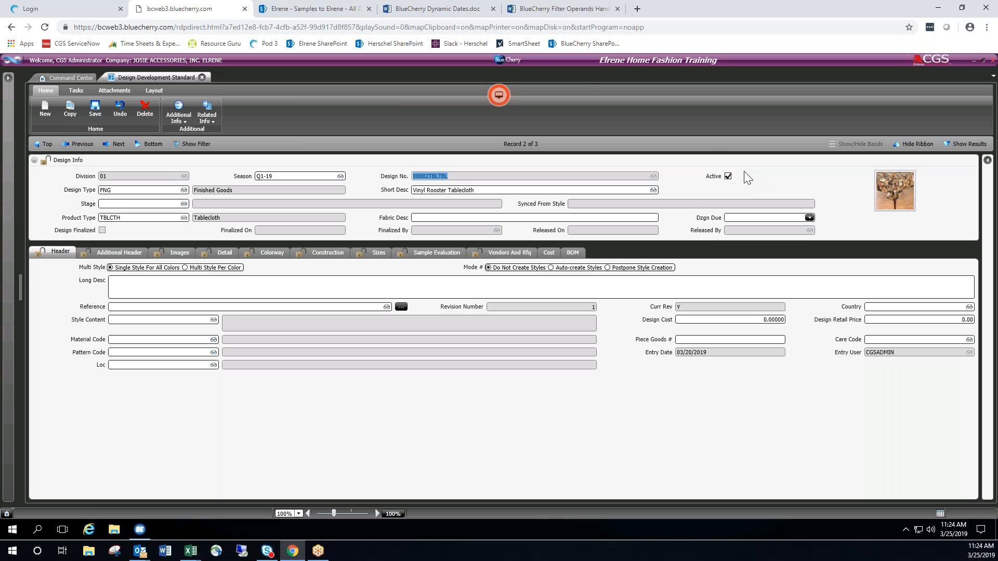
left_click(727, 175)
double_click(121, 192)
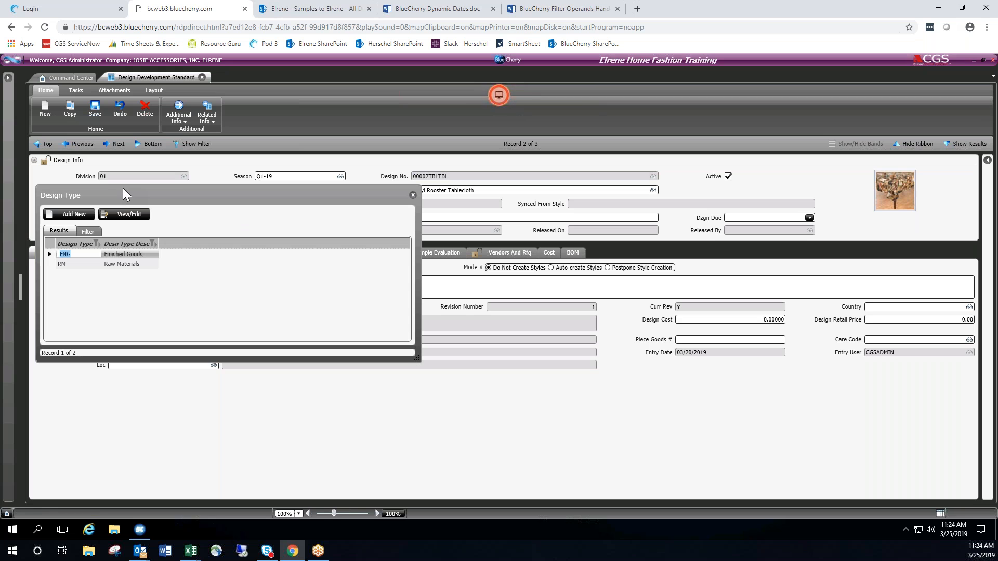
left_click(412, 195)
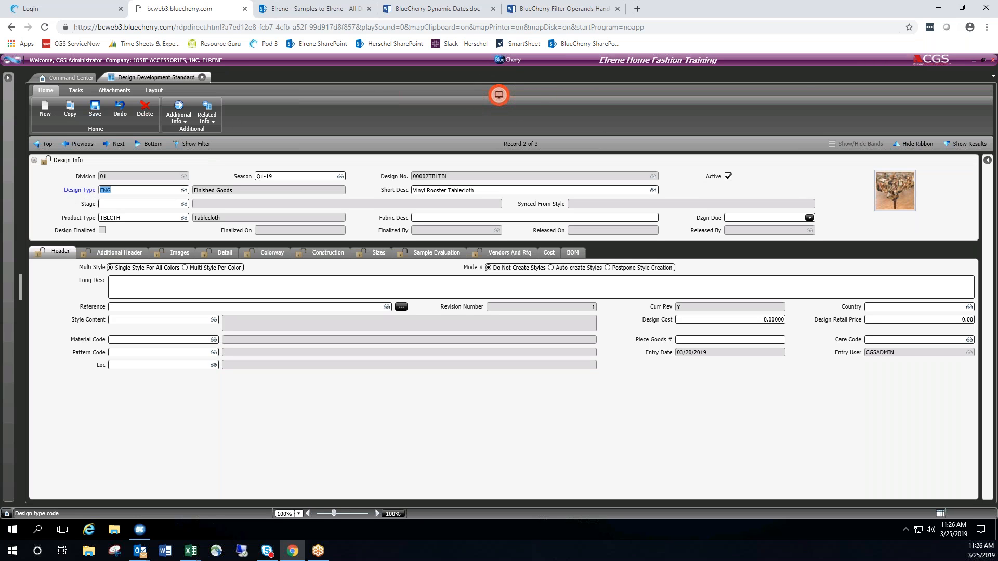
Look up the design types again and select FNG, Finished Goods, for the tablecloth.
left_click(116, 191)
double_click(116, 192)
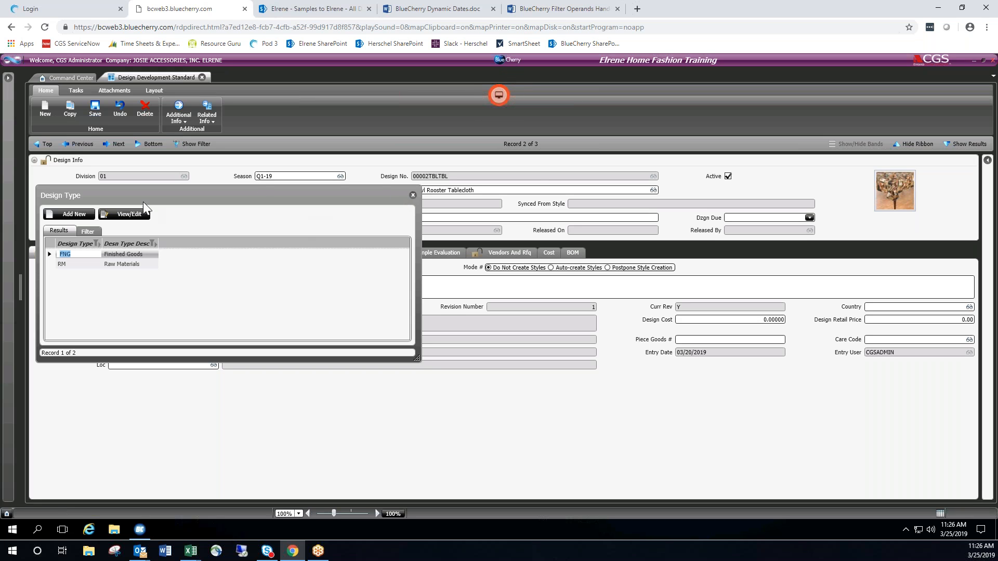
double_click(71, 254)
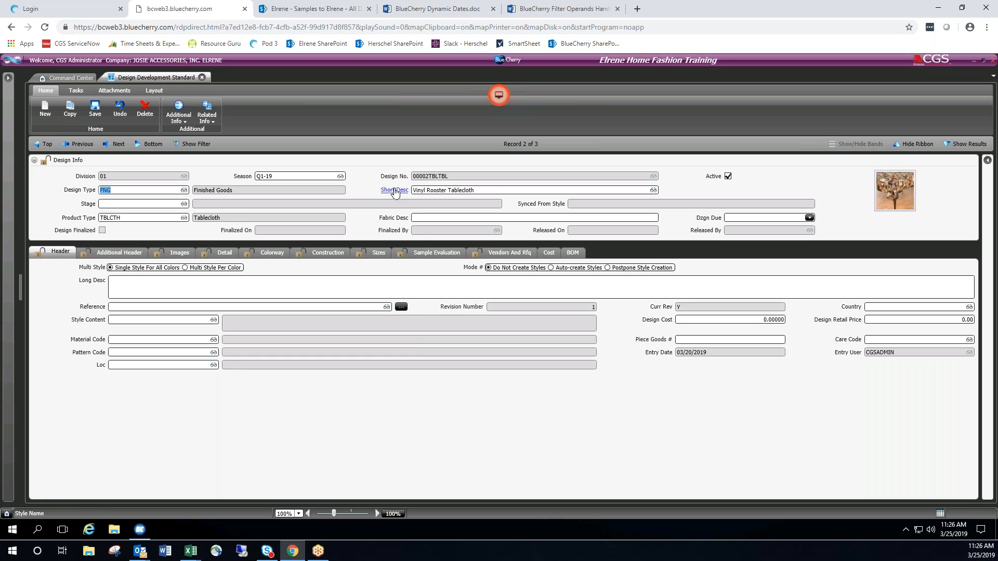
Add the sample characters "adf" to the short description and remove them again.
left_click(494, 192)
left_click(507, 191)
type("adf")
key("BackSpace")
key("BackSpace")
key("BackSpace")
Look up the values for the Stage and Product Type fields without selecting any.
left_click(150, 206)
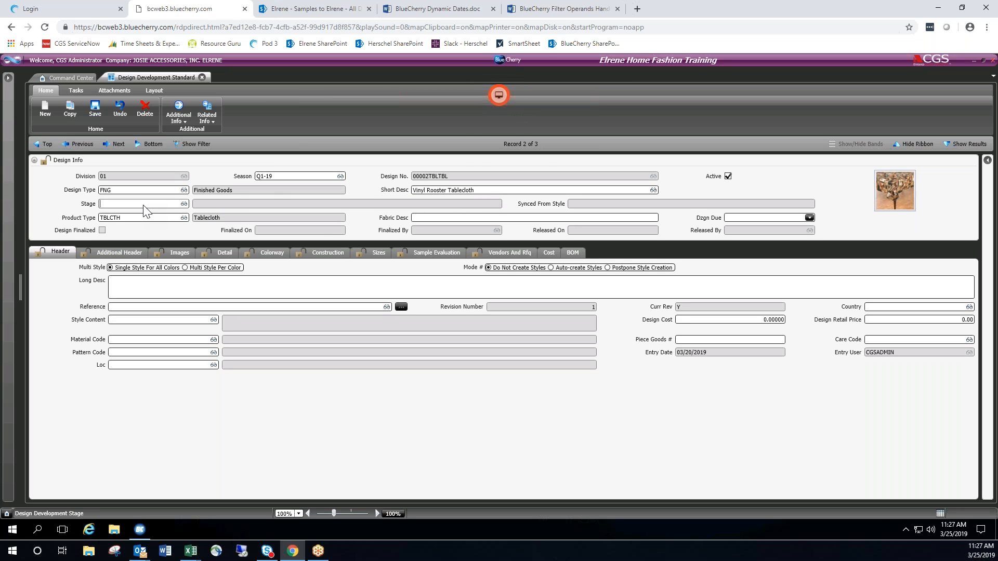
double_click(141, 205)
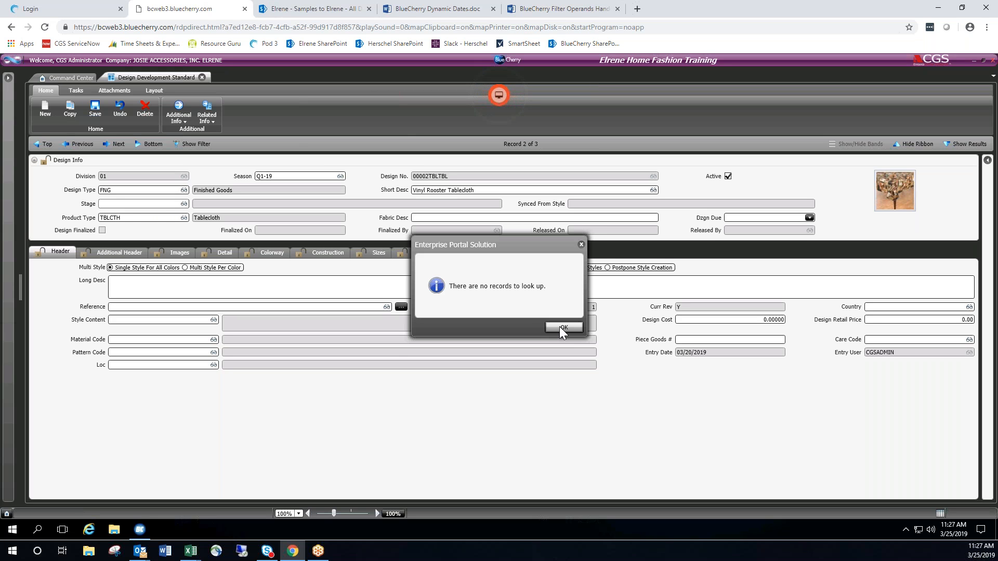
left_click(544, 324)
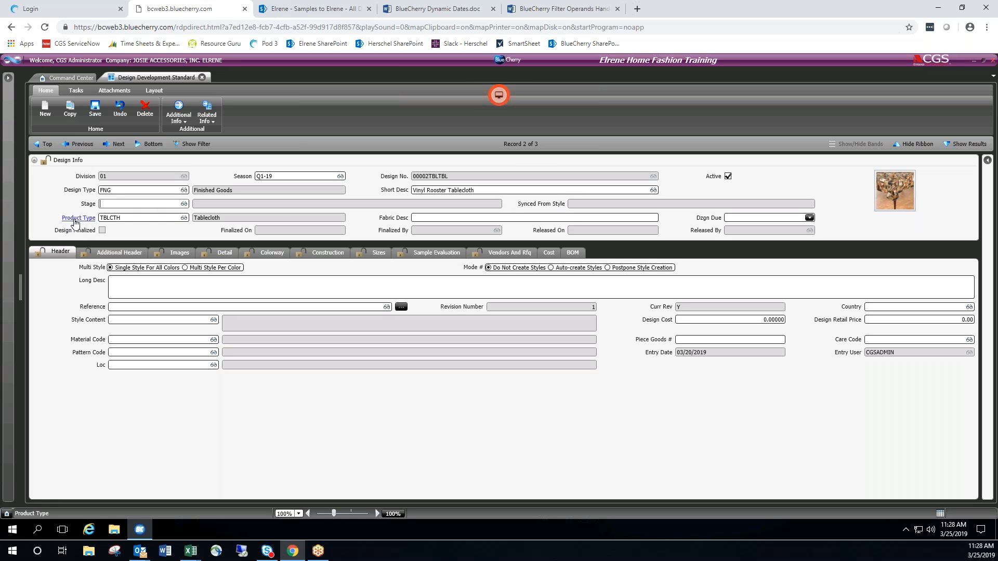
double_click(132, 220)
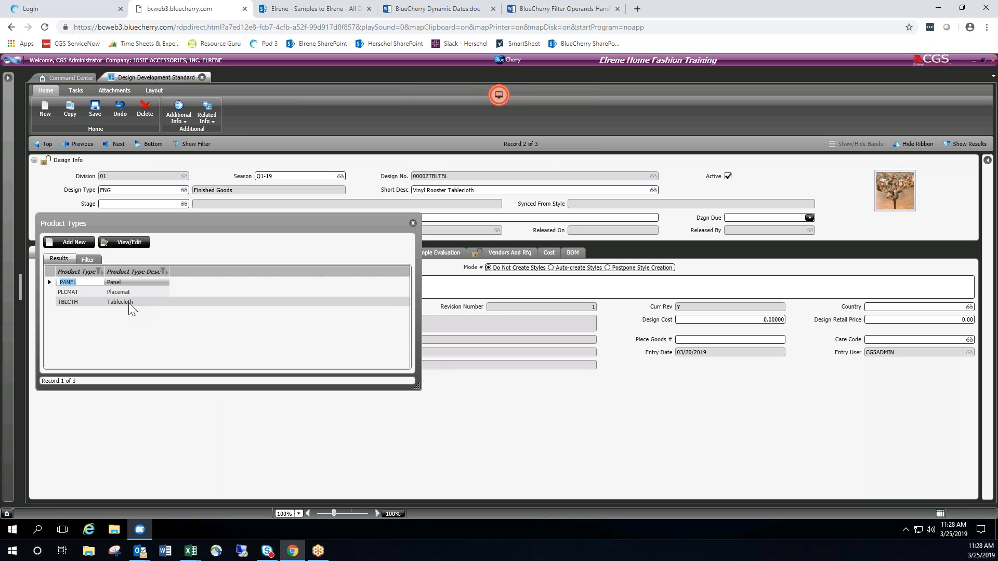
left_click(413, 224)
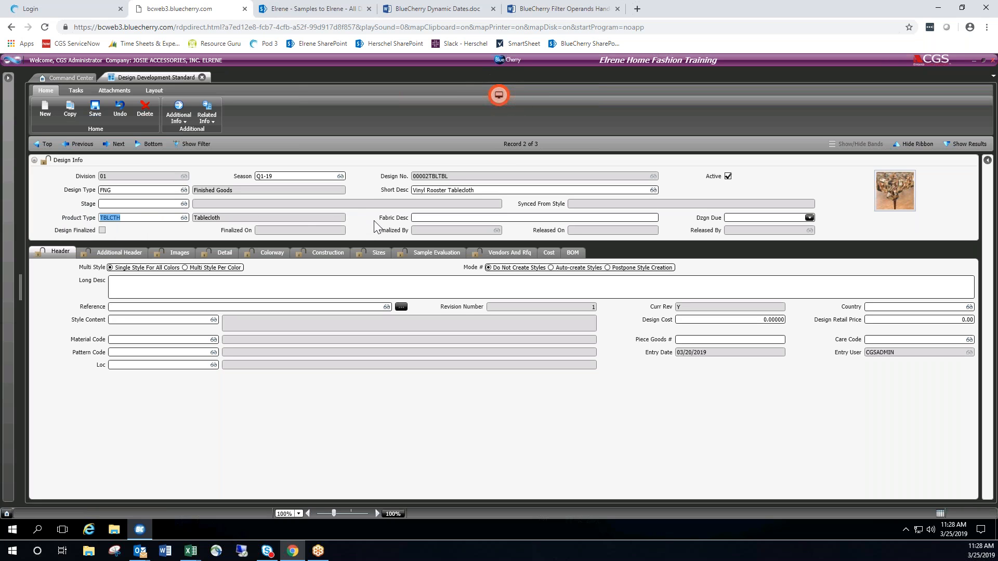
Enter sample text in the fabric description and clear it, then go to the design due date.
left_click(421, 218)
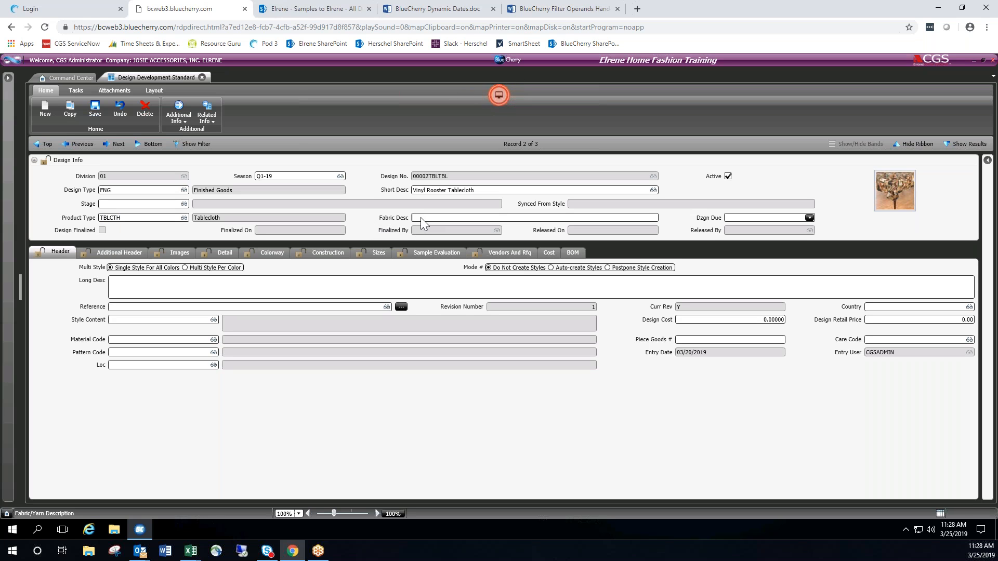
type("ADSDFADFASDF")
key("BackSpace")
key("BackSpace")
key("BackSpace")
key("BackSpace")
key("BackSpace")
key("BackSpace")
key("BackSpace")
key("BackSpace")
key("BackSpace")
key("BackSpace")
key("BackSpace")
key("BackSpace")
left_click(728, 217)
Search the application's screens for "design control" and open the Design Control reference record by applying its filter.
left_click(8, 78)
type("design")
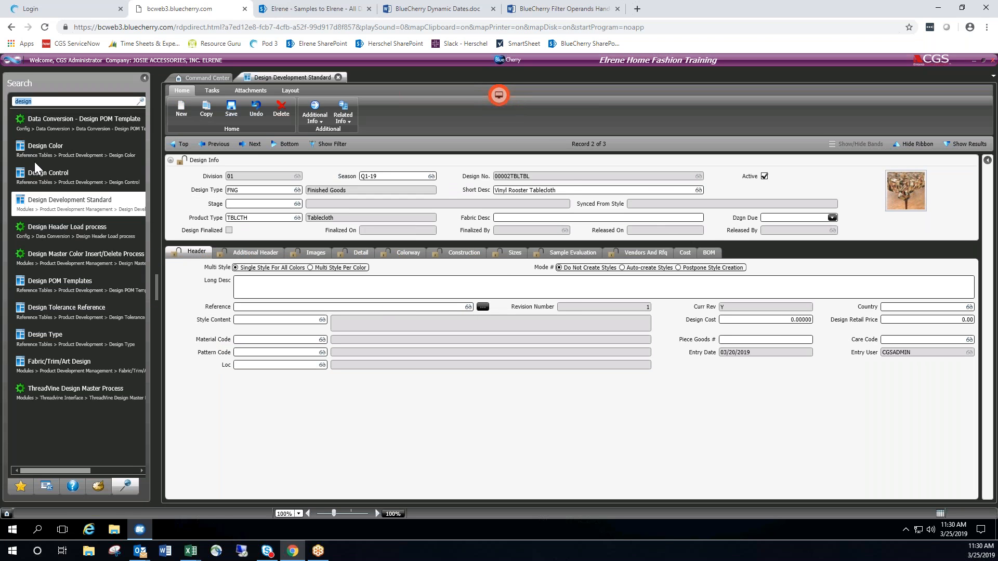
type(" control")
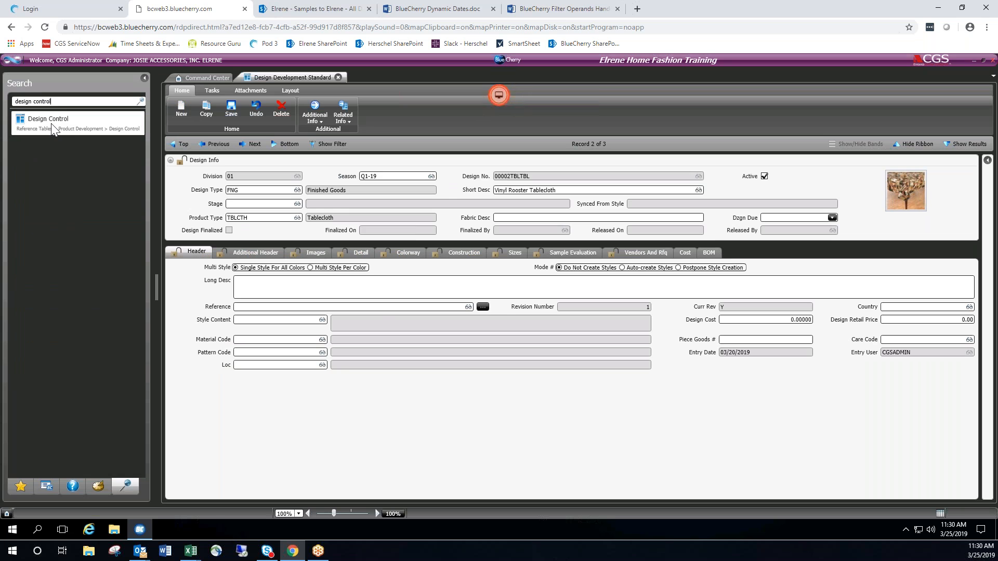
left_click(51, 123)
left_click(134, 112)
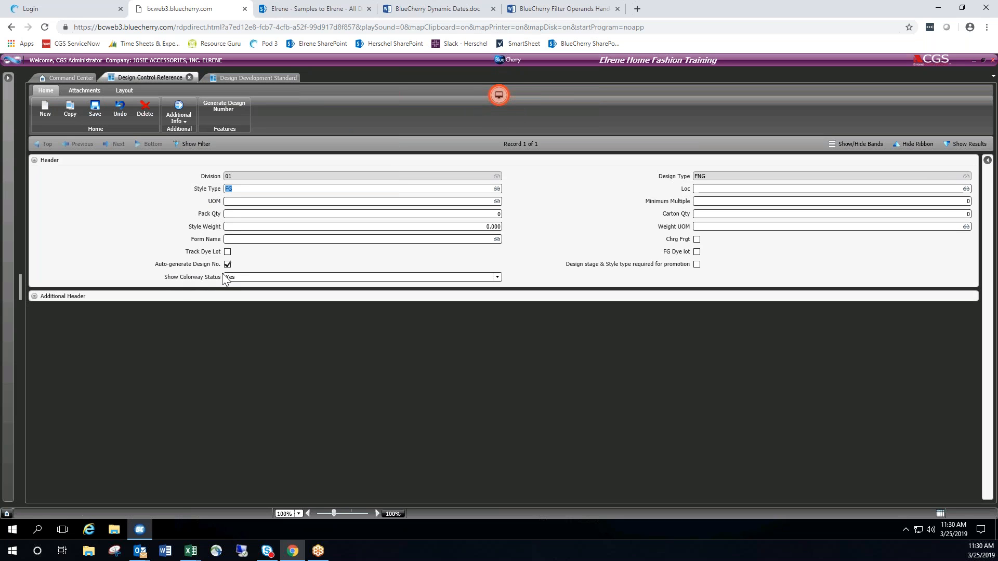
Examine the selected columns and component widths for generating design numbers, and accept the settings without changes.
left_click(223, 109)
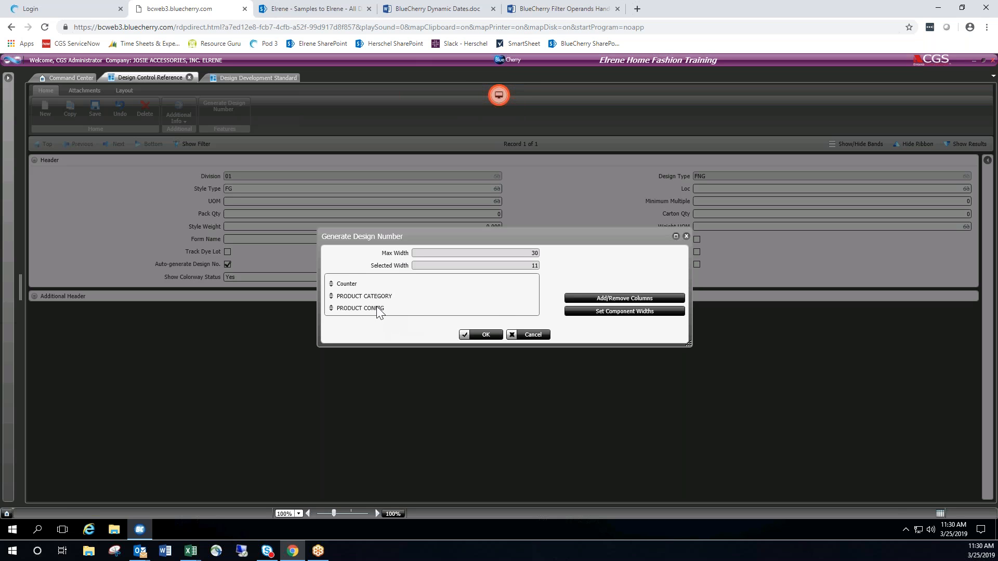
left_click(624, 299)
left_click(525, 210)
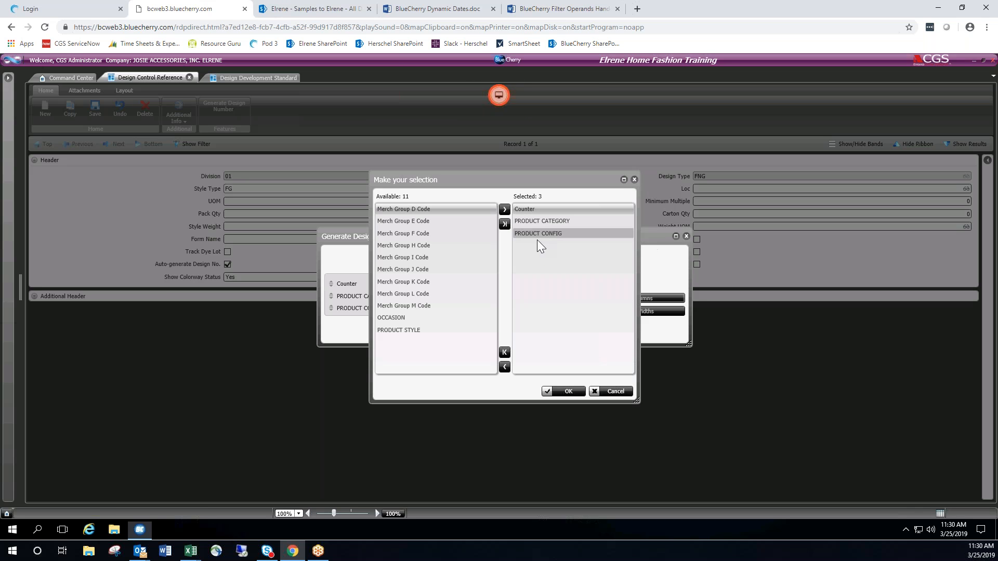
mouse_move(535, 210)
left_mouse_down()
mouse_move(544, 242)
mouse_move(534, 213)
left_mouse_up()
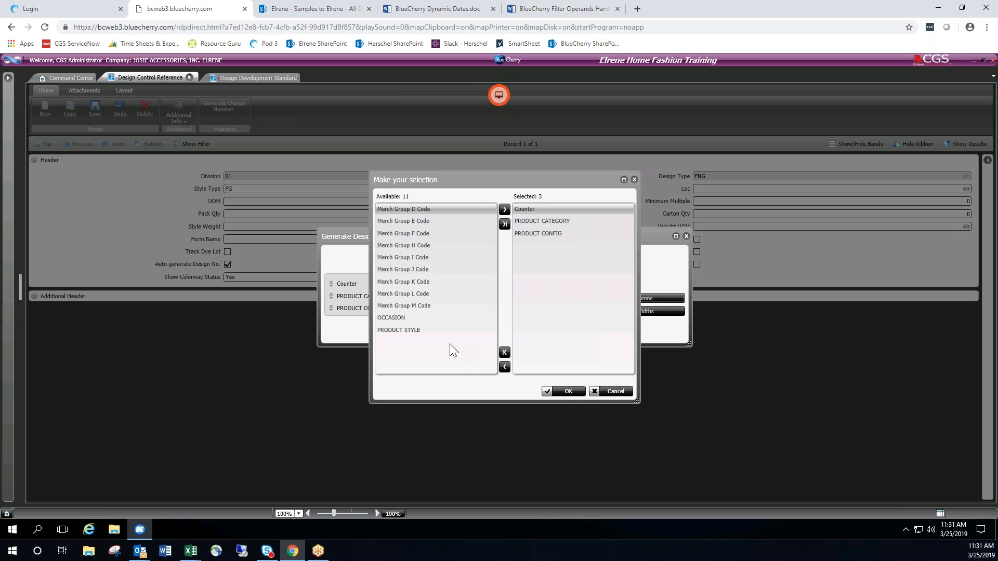
left_click(568, 391)
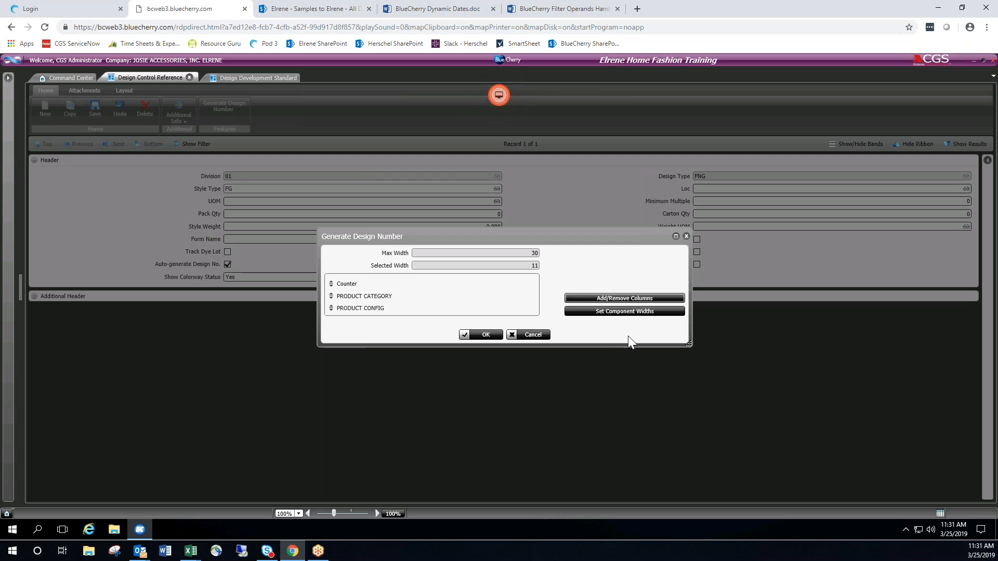
left_click(628, 311)
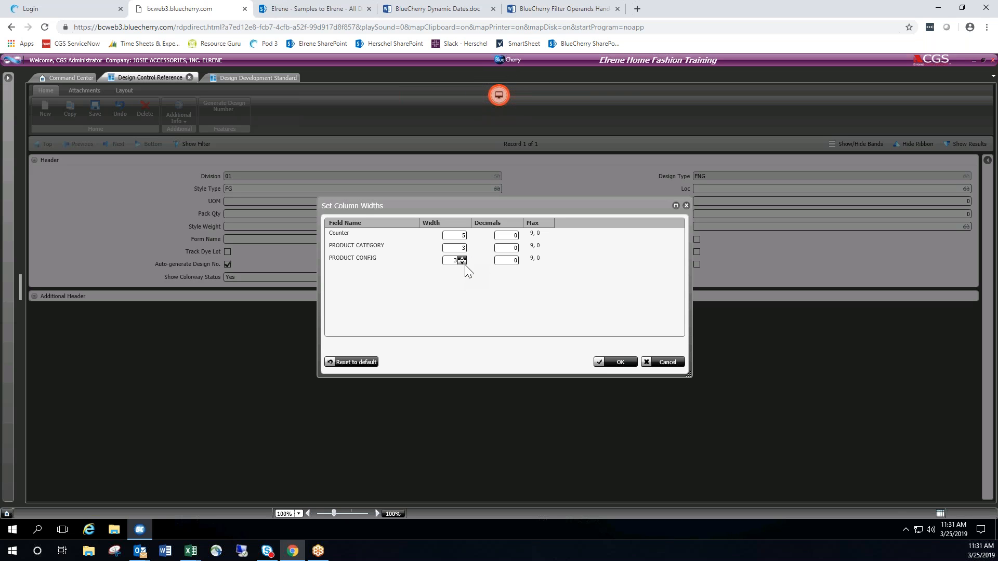
left_click(619, 362)
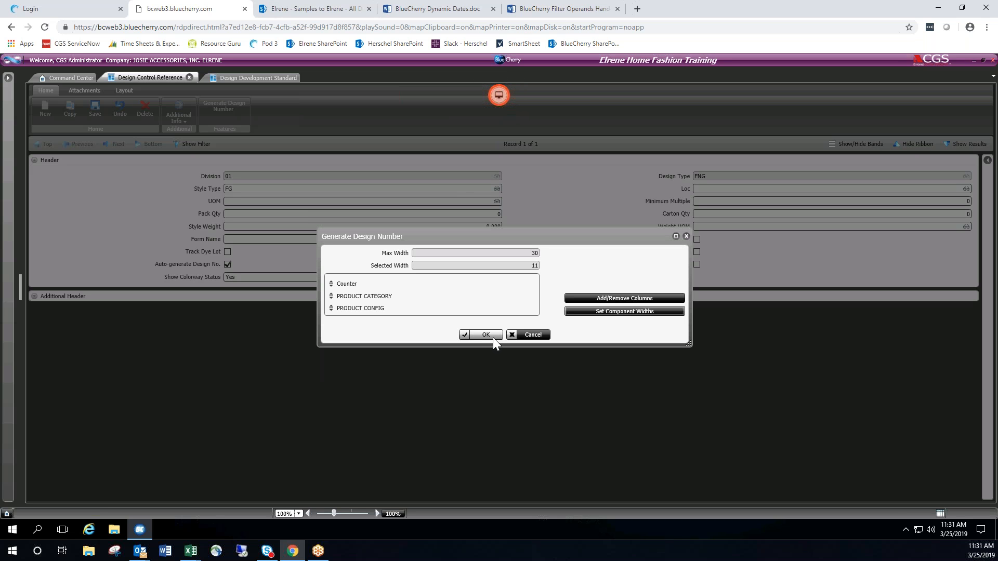
left_click(485, 334)
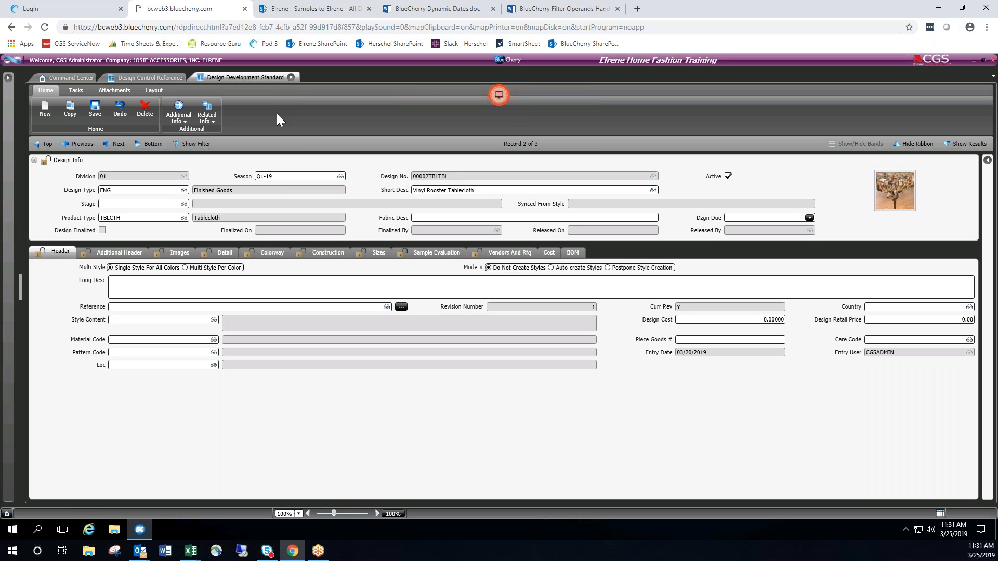
Create and save a new design with division 01, design type Finished Goods, product type Placemat and short description "test".
left_click(43, 116)
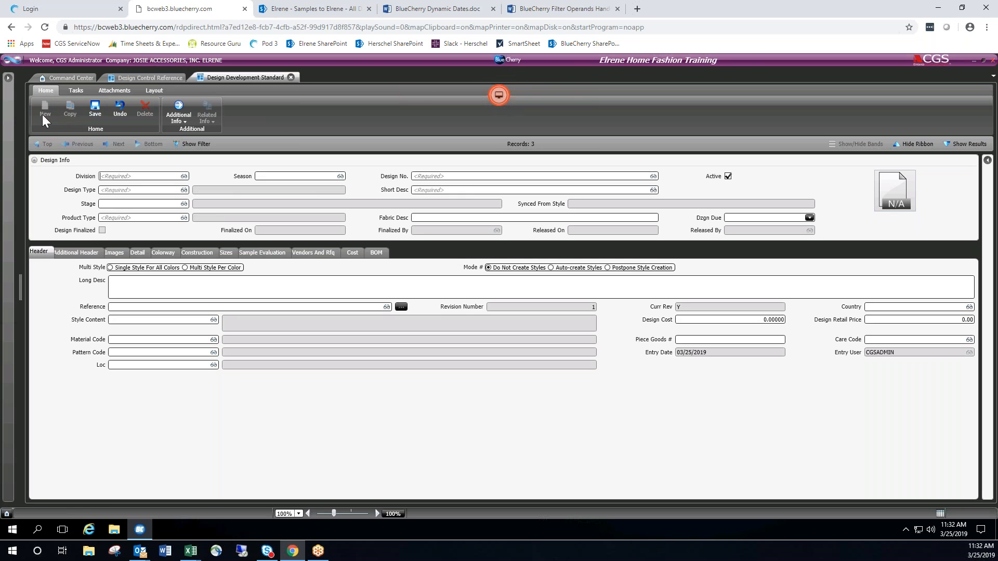
double_click(143, 177)
double_click(121, 240)
double_click(141, 190)
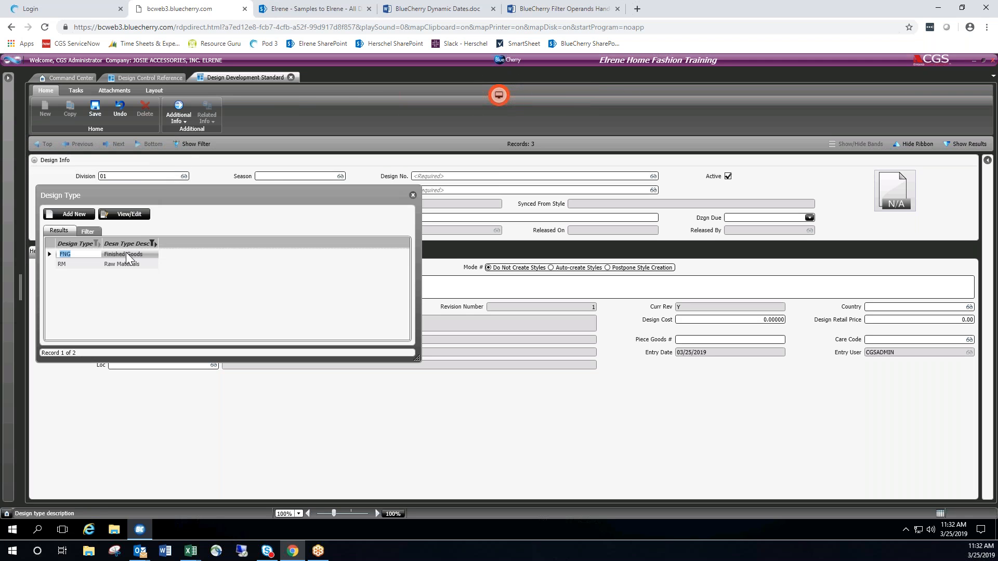
double_click(125, 253)
double_click(132, 218)
left_click(130, 293)
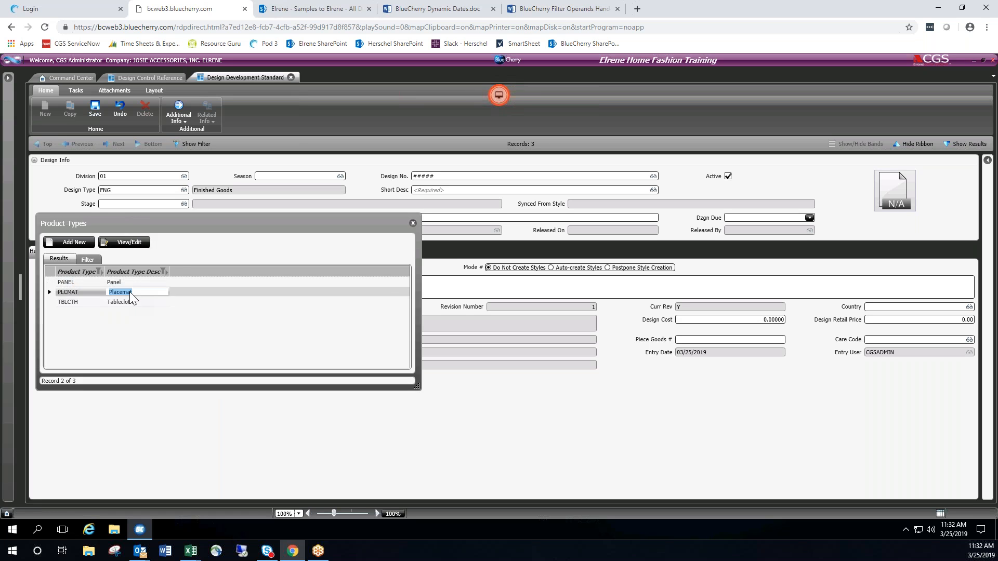
double_click(130, 292)
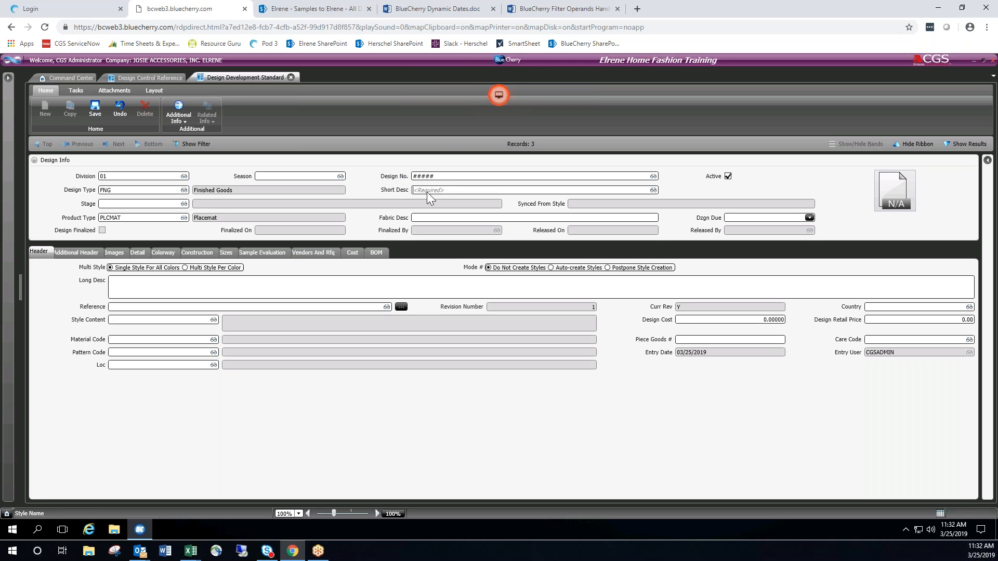
type("test")
left_click(95, 110)
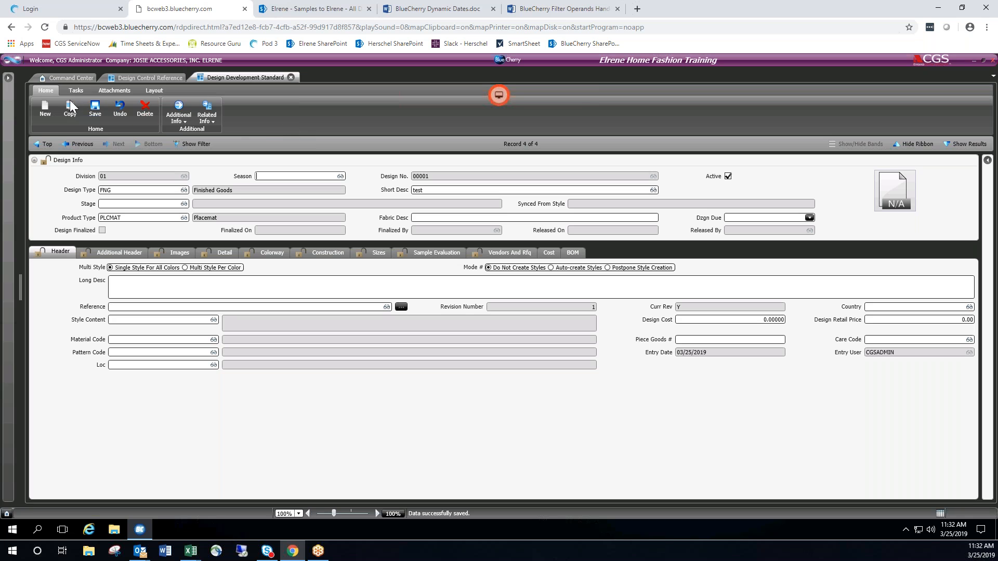
Delete only the current "test" design record and show the design filter.
left_click(145, 111)
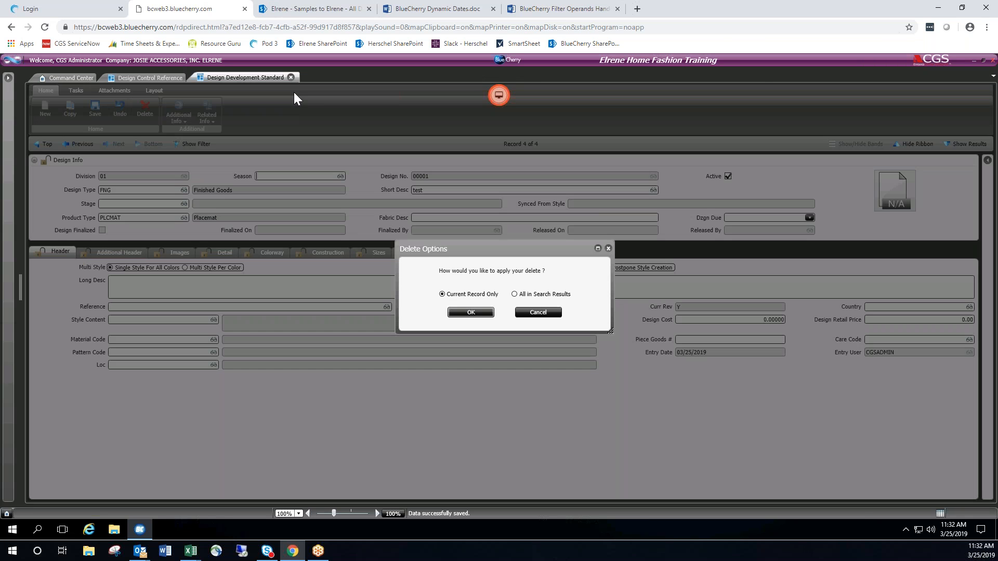
left_click(484, 313)
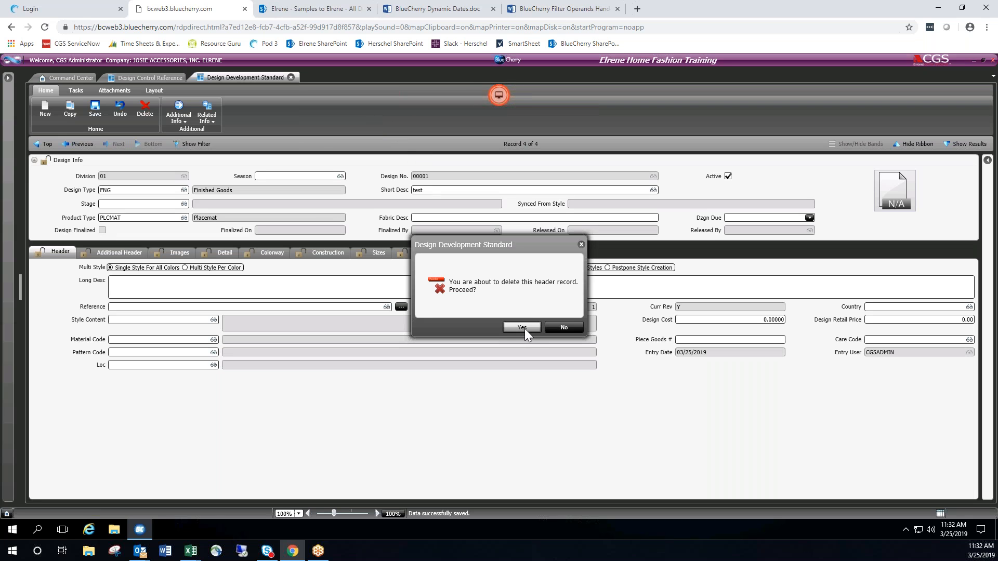
key("Return")
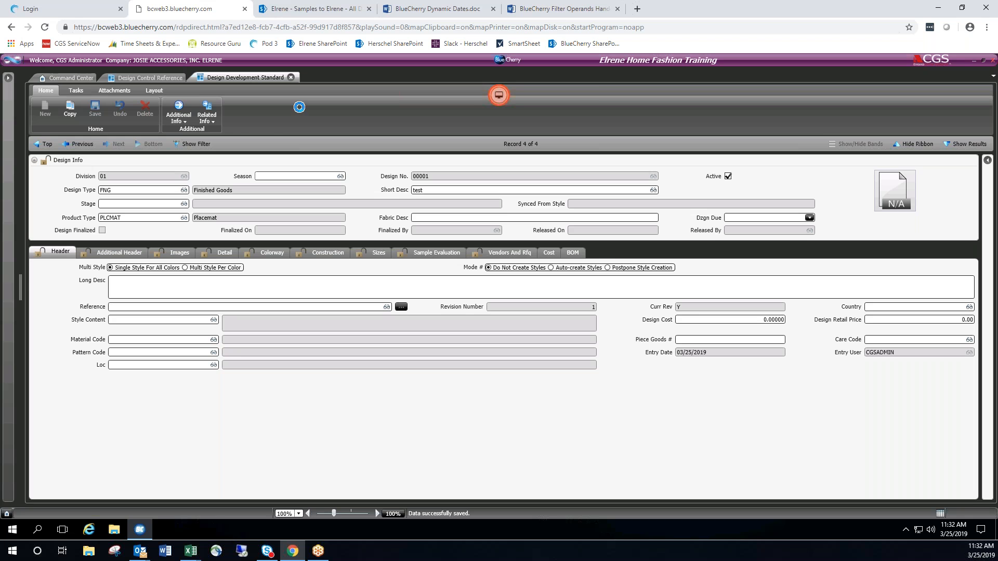
left_click(206, 144)
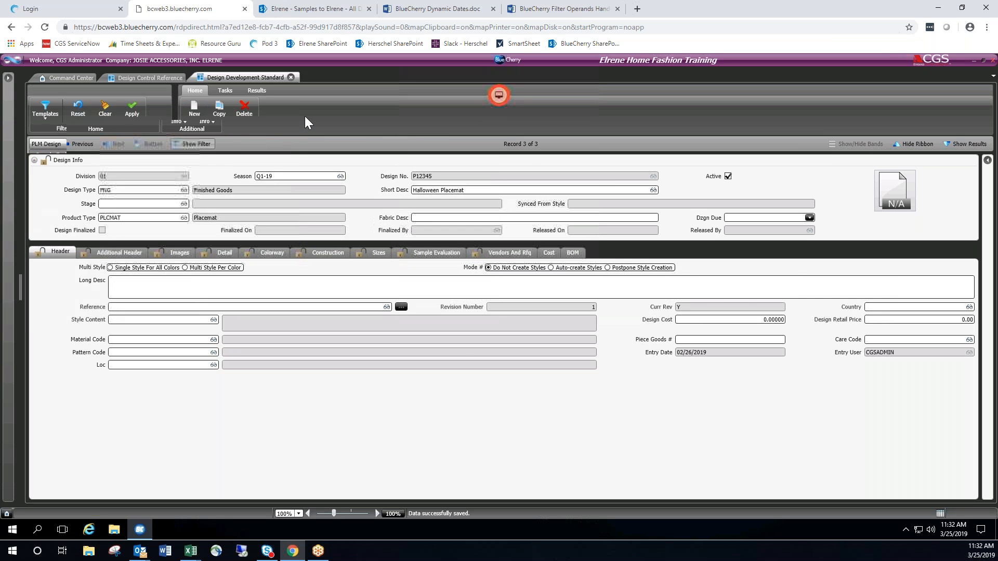
Open the Vinyl Rooster Tablecloth design record, and switch to the Elrene PLM Training Agenda workbook in Excel, maximized.
double_click(473, 204)
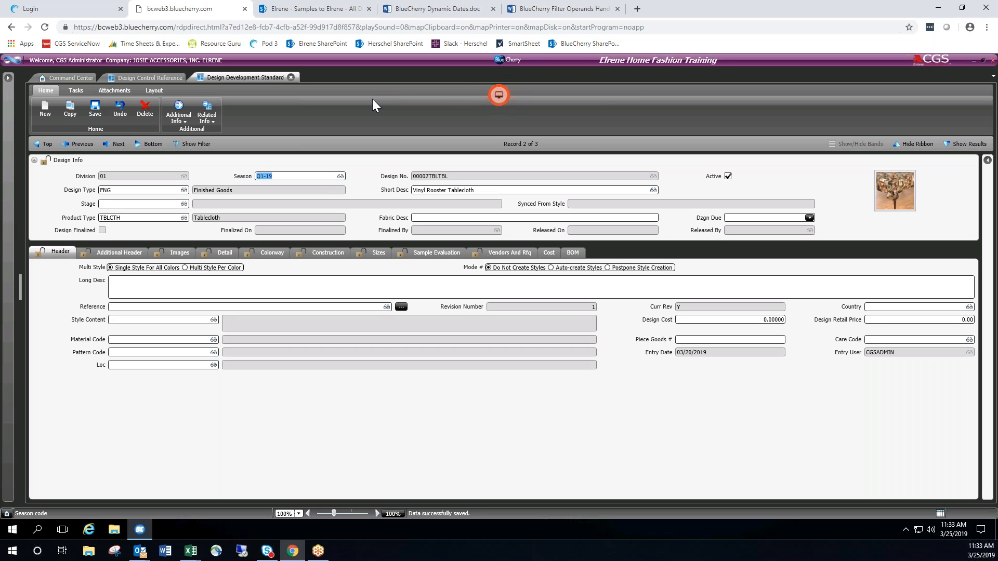
key("alt+Tab")
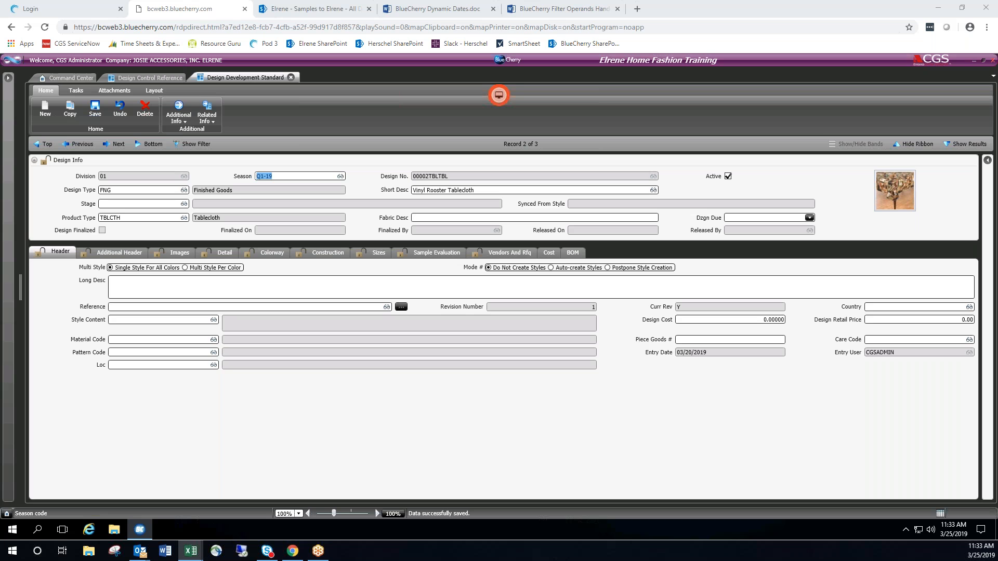
left_click(428, 223)
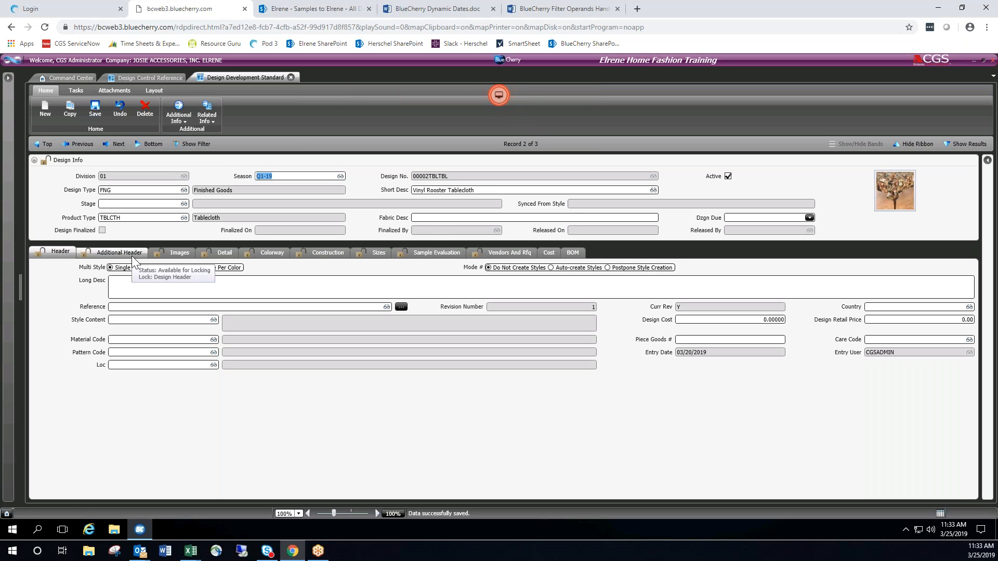
key("alt+Tab")
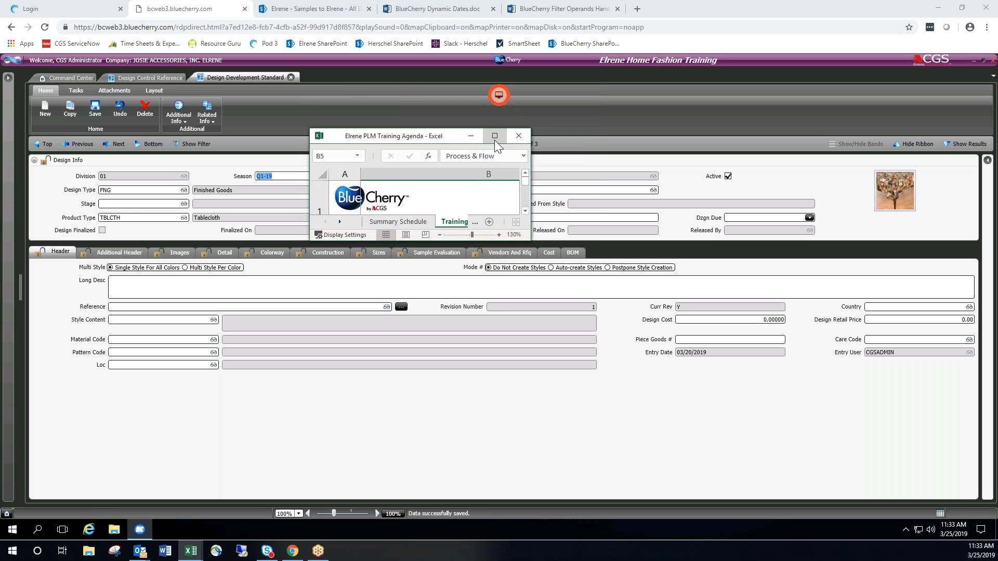
left_click(494, 136)
left_click(291, 364)
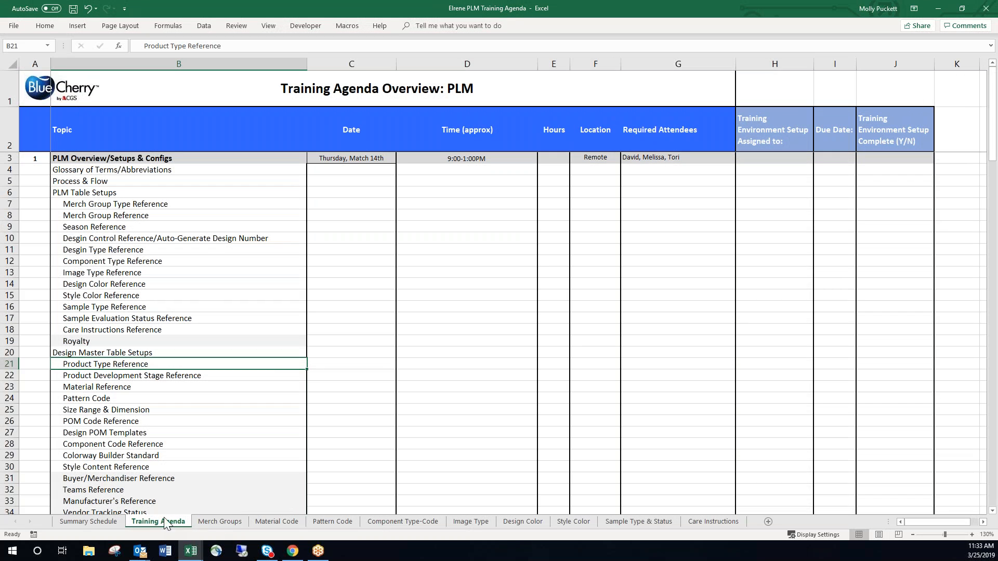
Examine the Product Category and Product Config lists on the Merch Groups sheet.
left_click(206, 522)
left_click(179, 174)
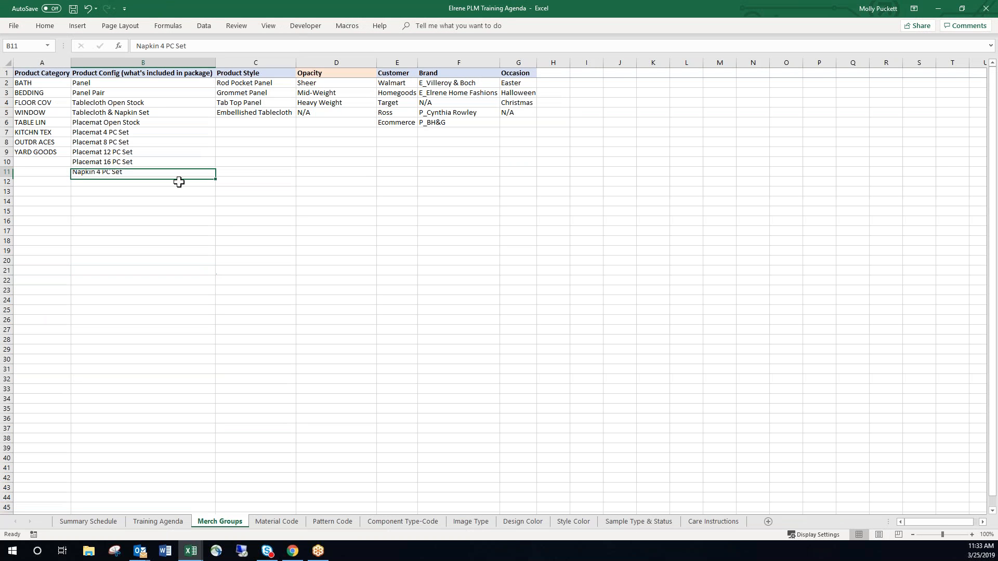
left_click(108, 230)
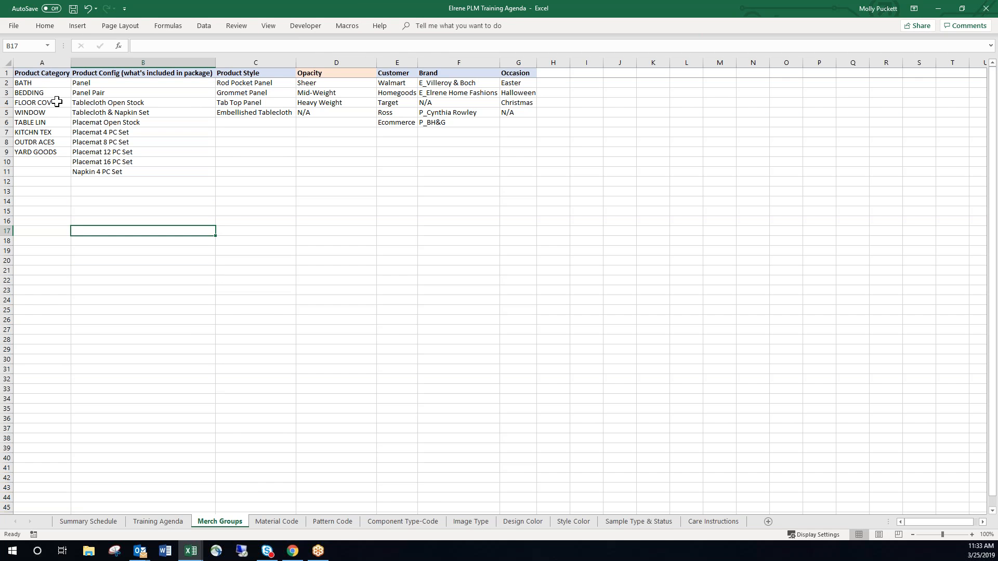
left_click_drag(48, 83, 48, 153)
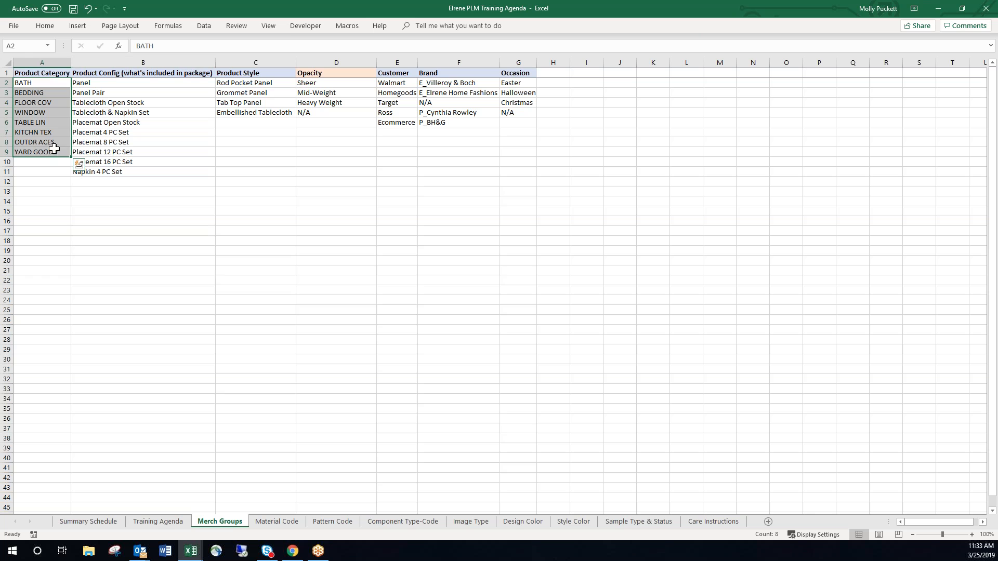
left_click(47, 74)
left_click_drag(49, 83, 53, 153)
left_click_drag(49, 84, 52, 153)
left_click_drag(163, 85, 156, 171)
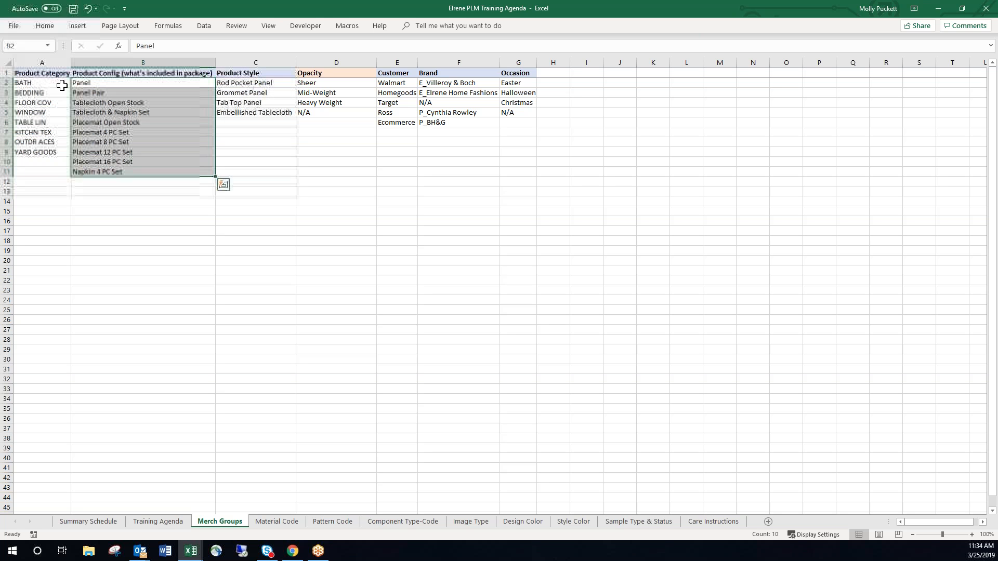
Compare the product categories with the Customer, Brand, Opacity and Product Style values.
left_click_drag(42, 83, 57, 150)
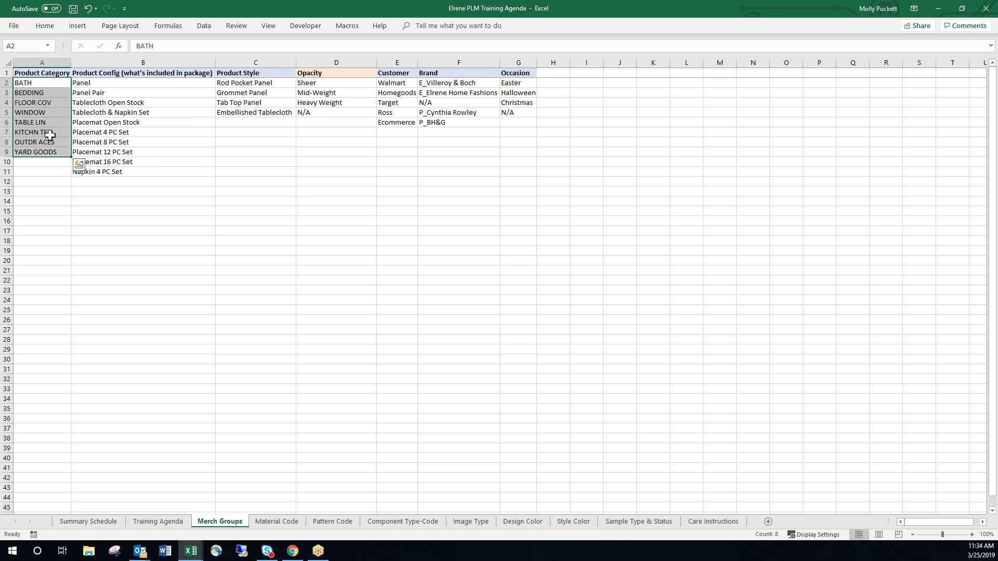
left_click_drag(41, 84, 56, 155)
left_click_drag(391, 85, 396, 122)
left_click_drag(457, 83, 479, 122)
left_click_drag(318, 82, 263, 111)
left_click_drag(52, 83, 50, 153)
Review the merch group and other PLM table setup topics on the Training Agenda sheet.
left_click(151, 523)
left_click(376, 251)
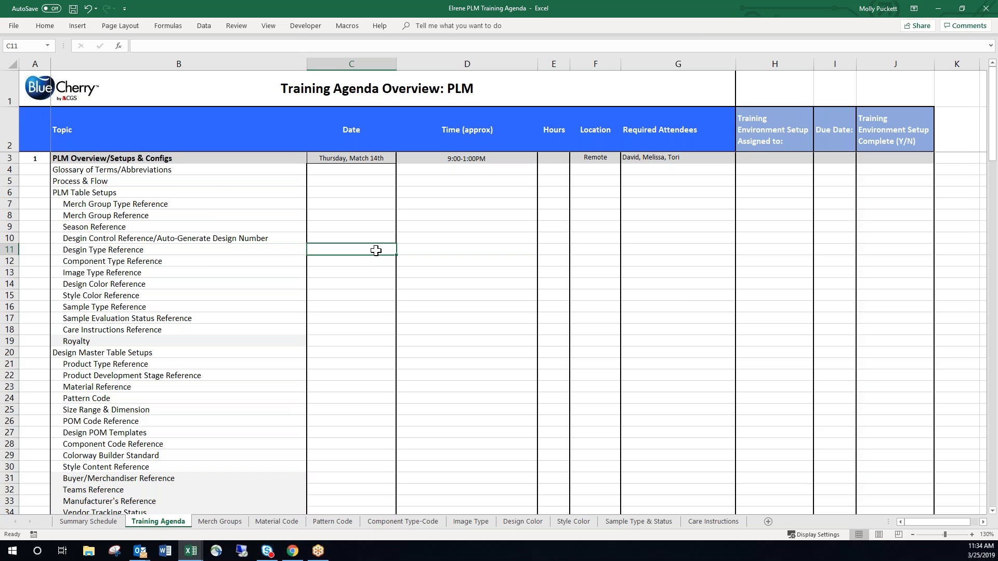
left_click(220, 202)
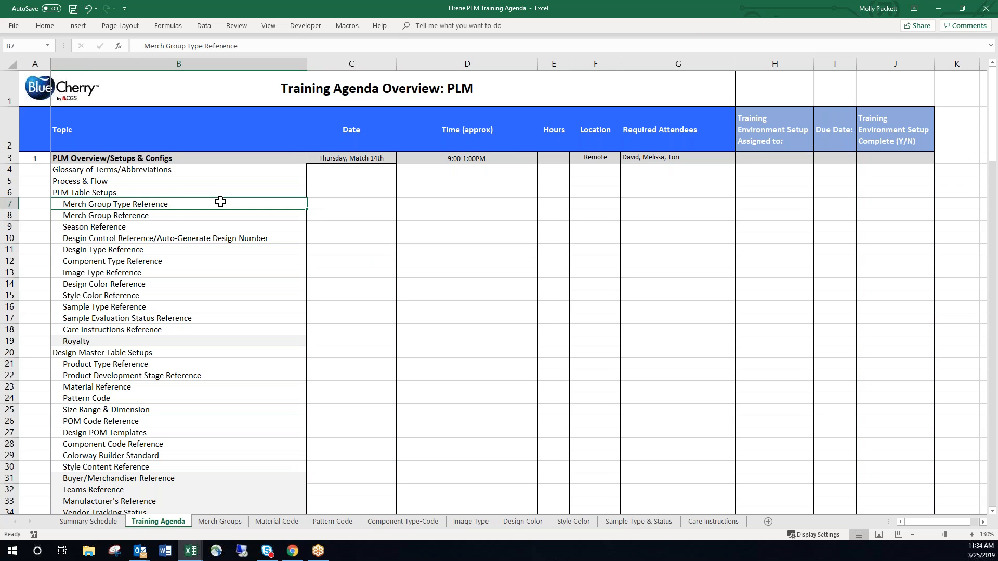
left_click(220, 215)
scroll(245, 289, "down", 4)
scroll(246, 285, "up", 4)
key("Down")
key("Down")
key("Down")
key("Down")
key("Down")
key("Down")
key("Down")
key("Down")
key("Down")
key("Down")
key("Down")
key("Down")
key("Down")
key("Down")
key("Down")
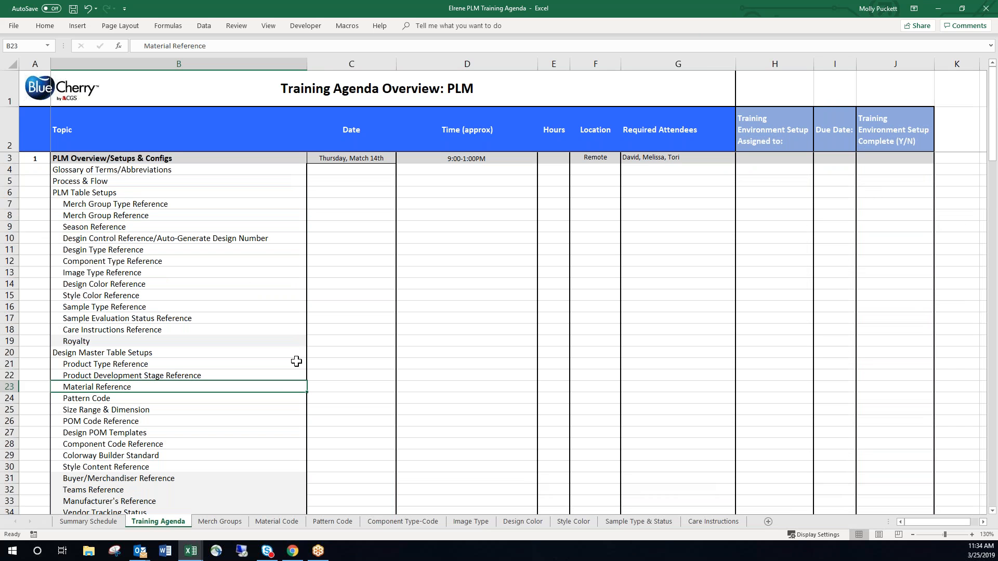
Review the Design Master table setups around POM Code Reference and check the Design POM Templates row's setup assignment.
scroll(245, 439, "down", 2)
left_click(226, 374)
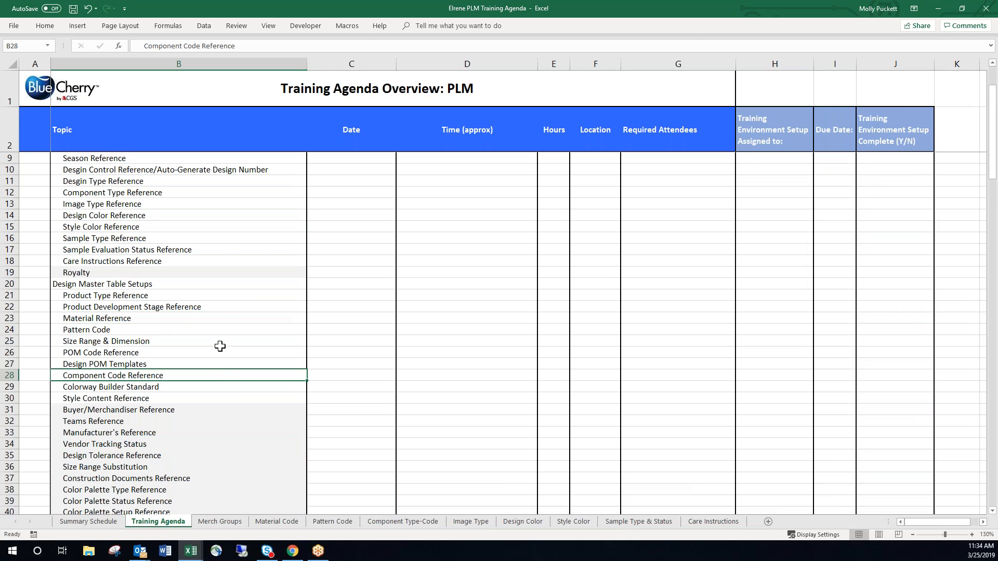
left_click(223, 351)
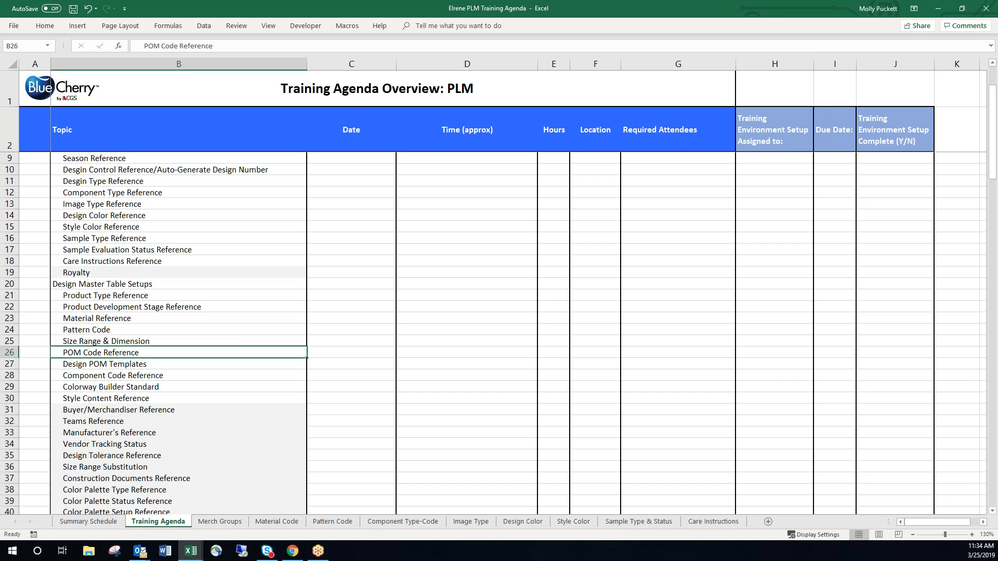
key("Down")
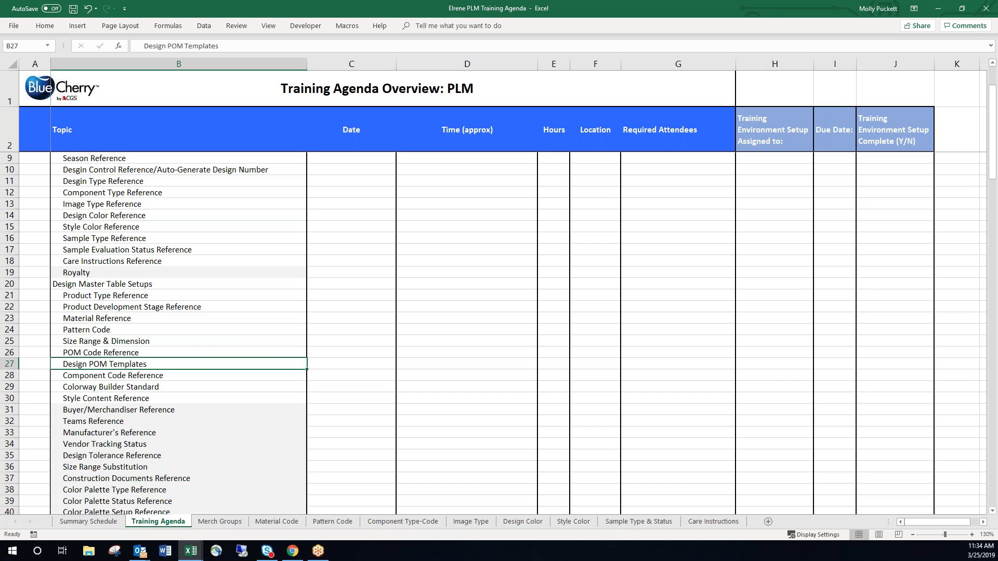
key("Right")
key("Right")
key("Right")
key("Right")
key("Right")
key("Right")
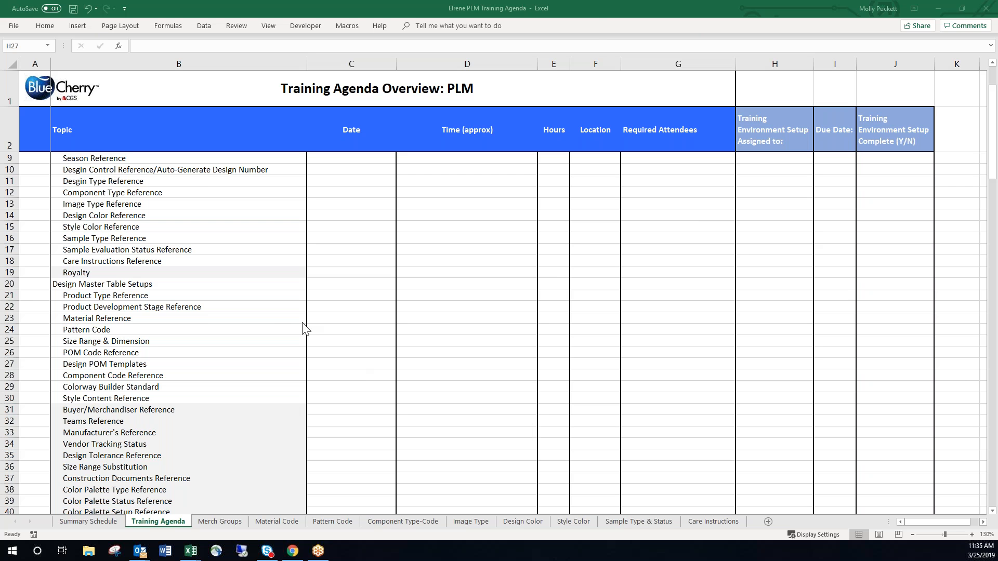
Check the training environment setup assignments for POM Code Reference and Design Control Reference/Auto-Generate Design Number.
left_click(278, 326)
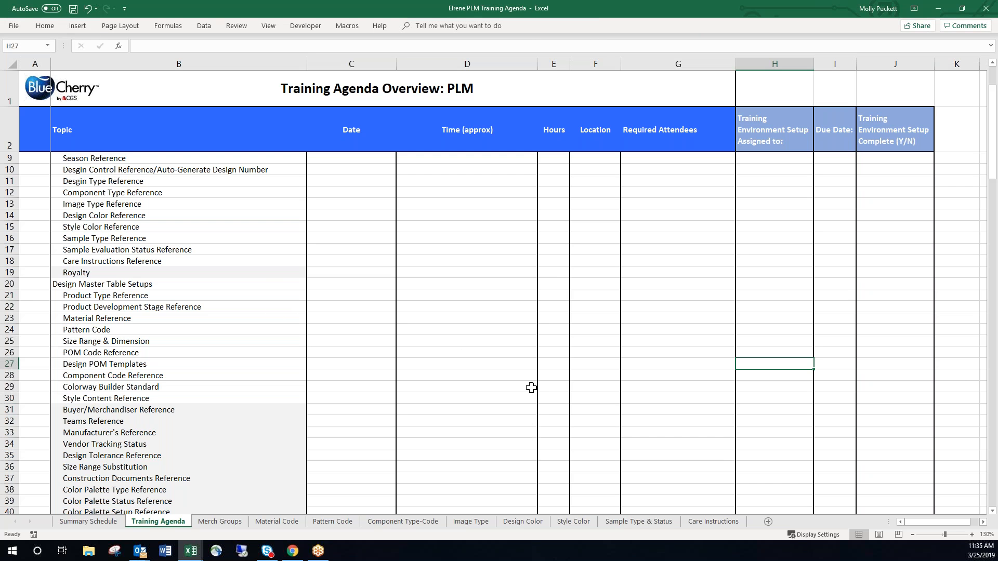
left_click(764, 354)
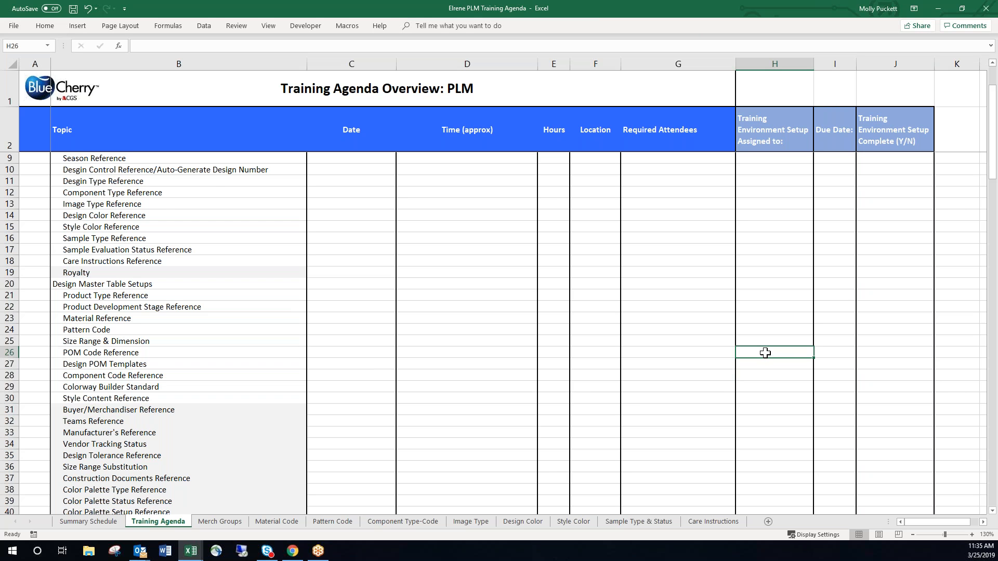
scroll(765, 353, "up", 1)
left_click(257, 204)
key("Right")
key("Right")
key("Right")
key("Right")
key("Right")
key("Right")
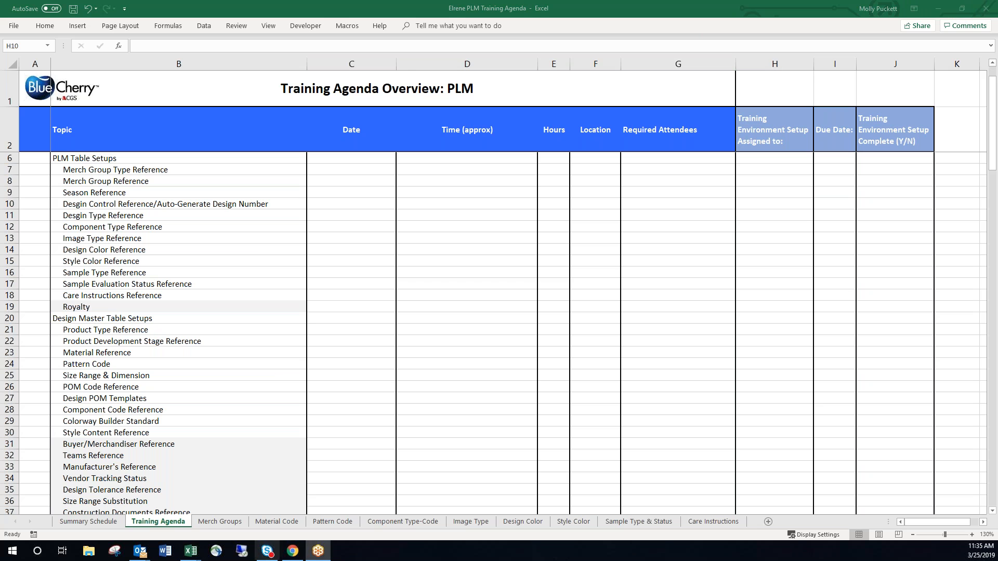
Return to the Merch Groups sheet and review the Product Config entries, including Placemat 4 PC Set.
left_click(220, 521)
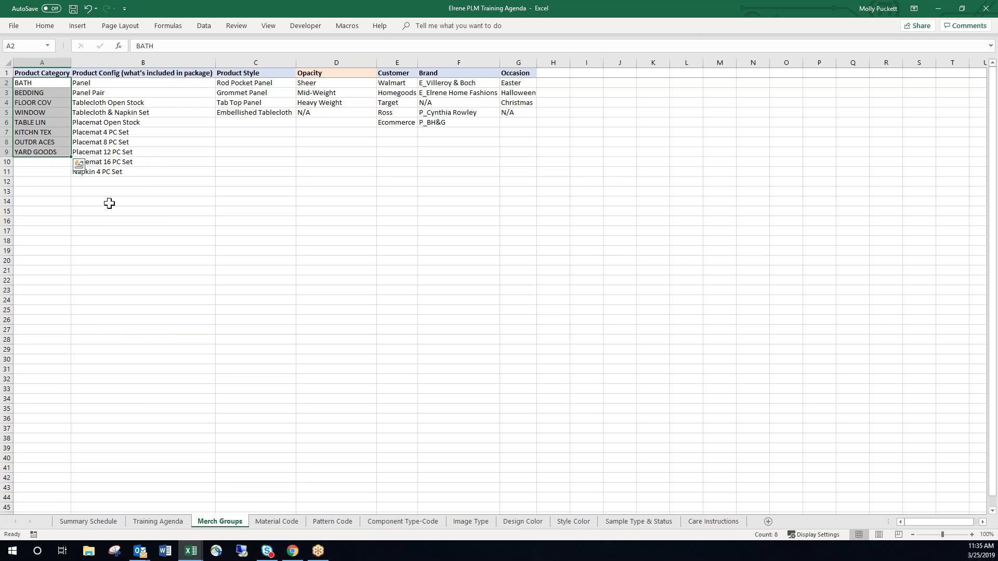
left_click(109, 201)
left_click(226, 169)
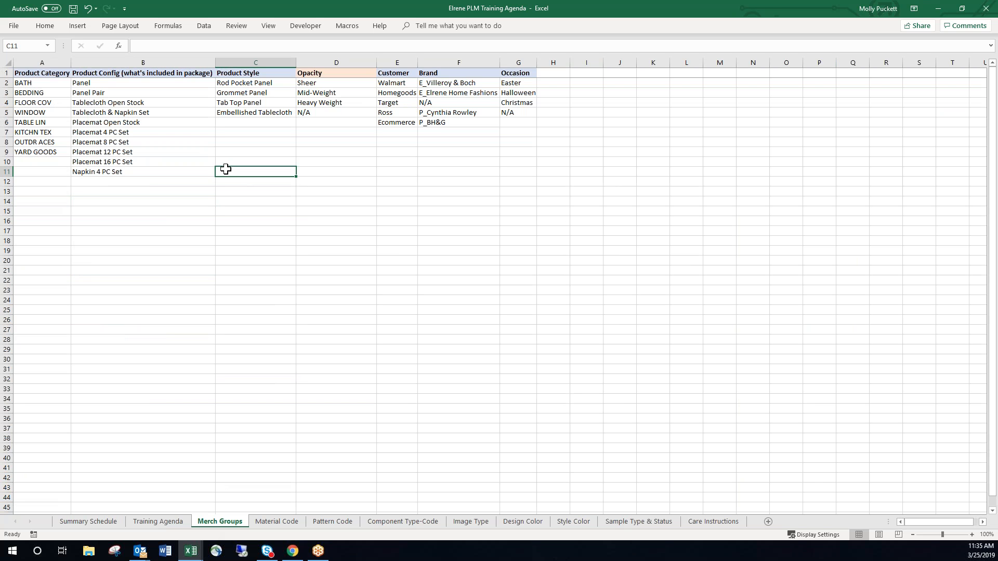
left_click(219, 253)
left_click(79, 138)
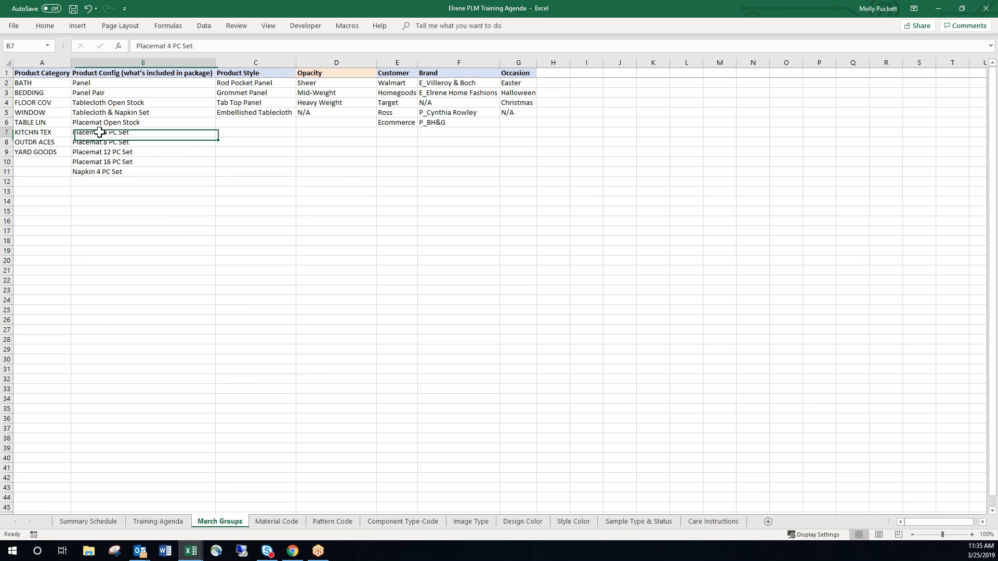
left_click(259, 390)
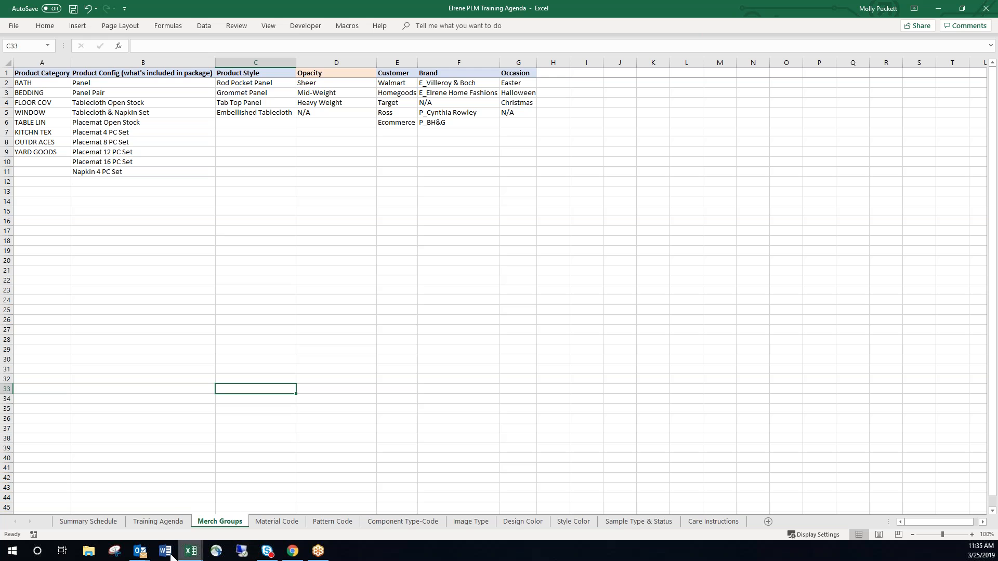
View the Design Control Reference record in BlueCherry, and switch back to the training agenda workbook in Excel.
left_click(293, 551)
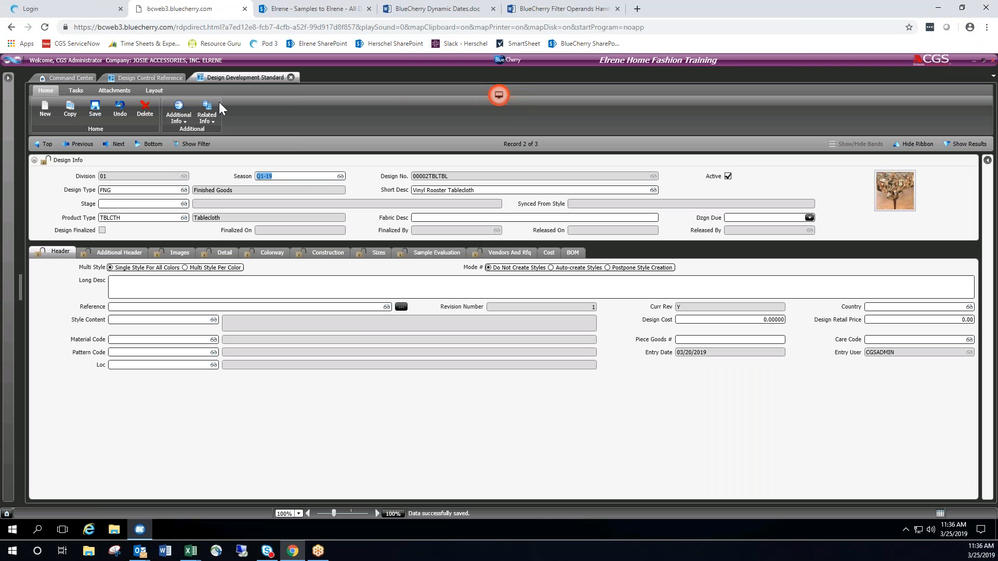
left_click(148, 77)
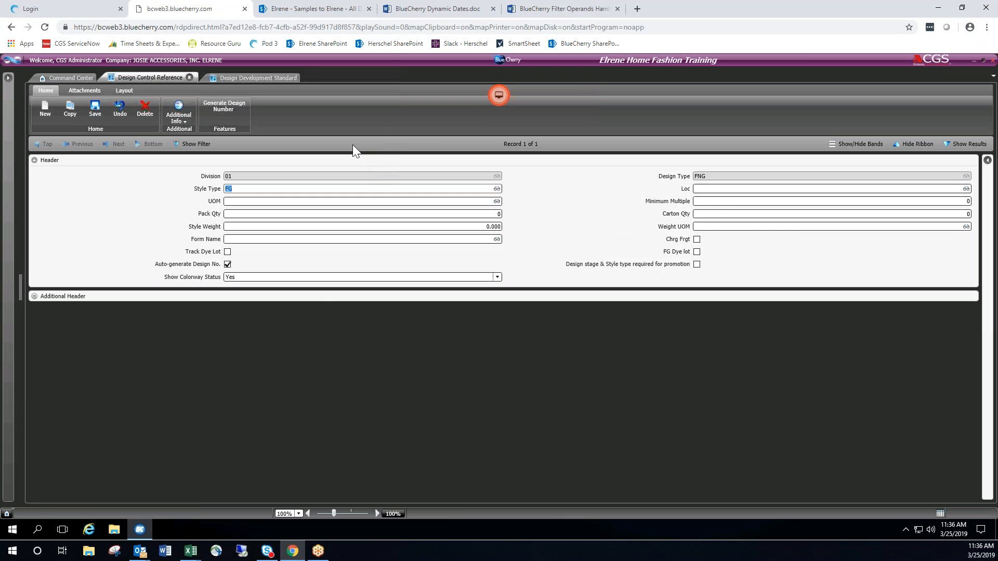
left_click(191, 552)
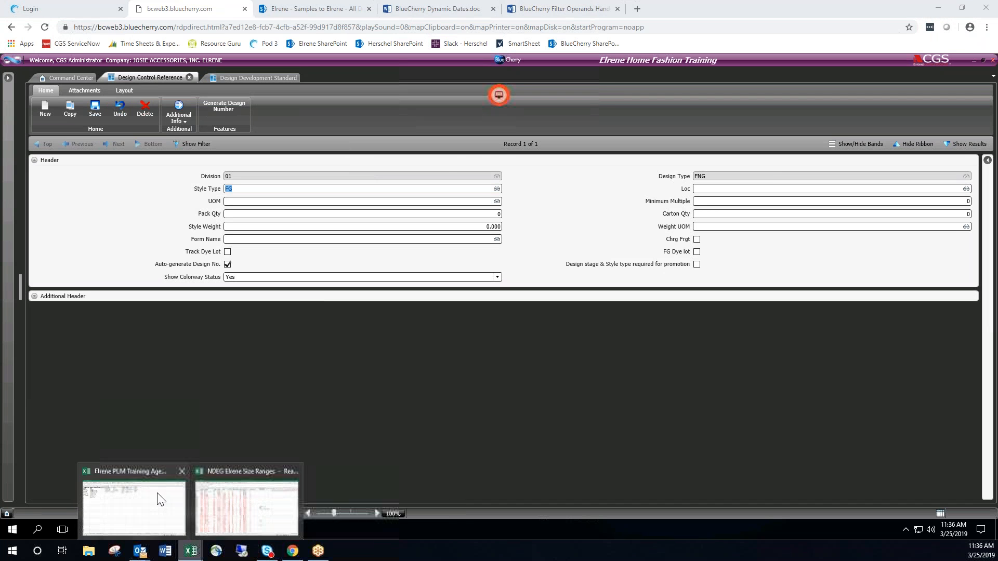
left_click(162, 500)
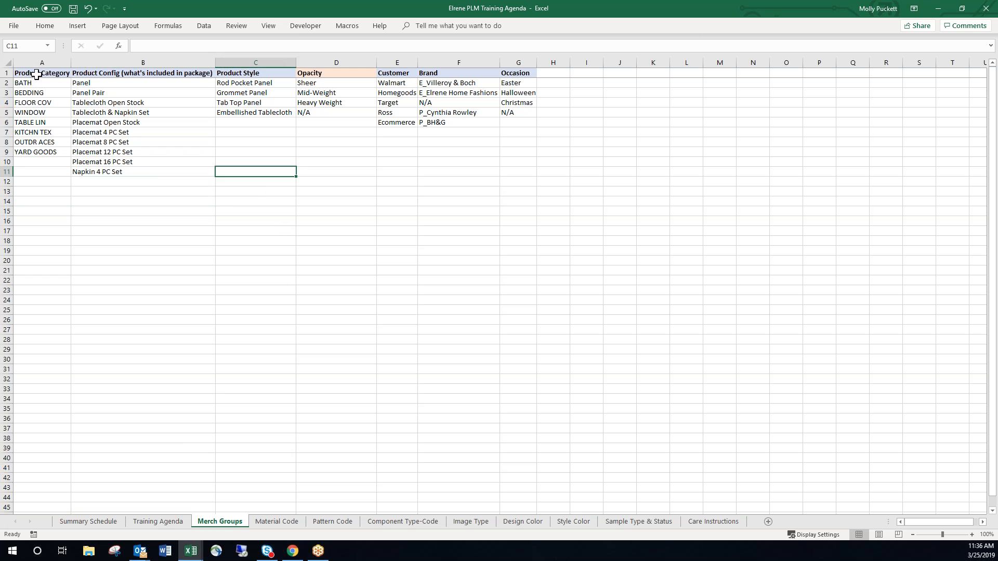
Examine the Product Category and Product Config headings and the Opacity column of the merch groups.
left_click(38, 73)
left_click(200, 73)
left_click(55, 74)
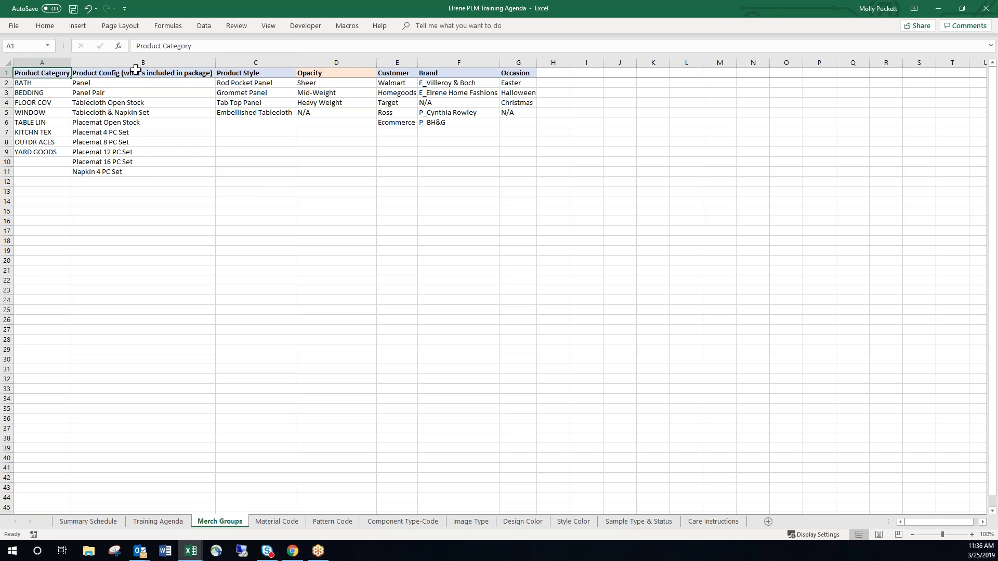
left_click(136, 72)
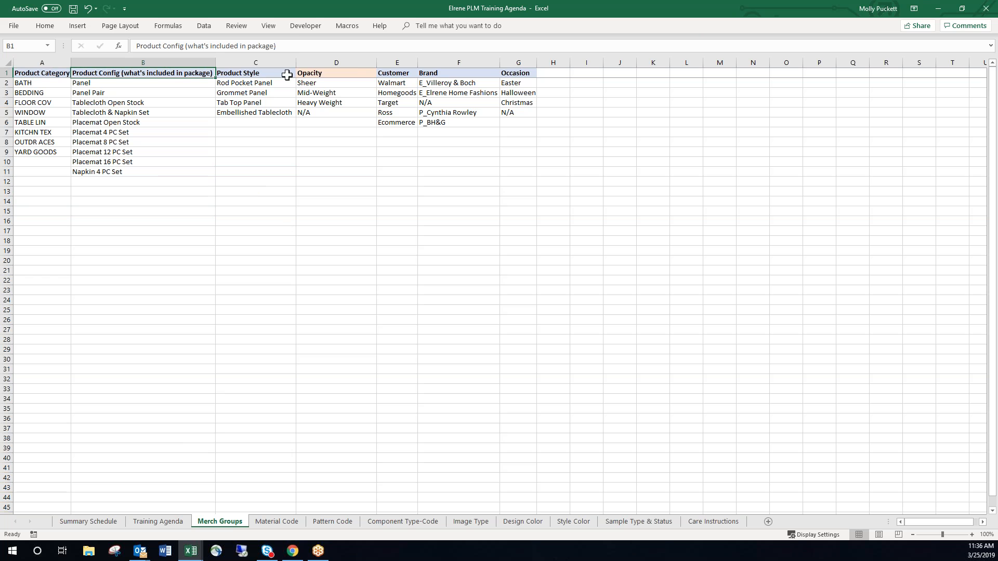
left_click(242, 144)
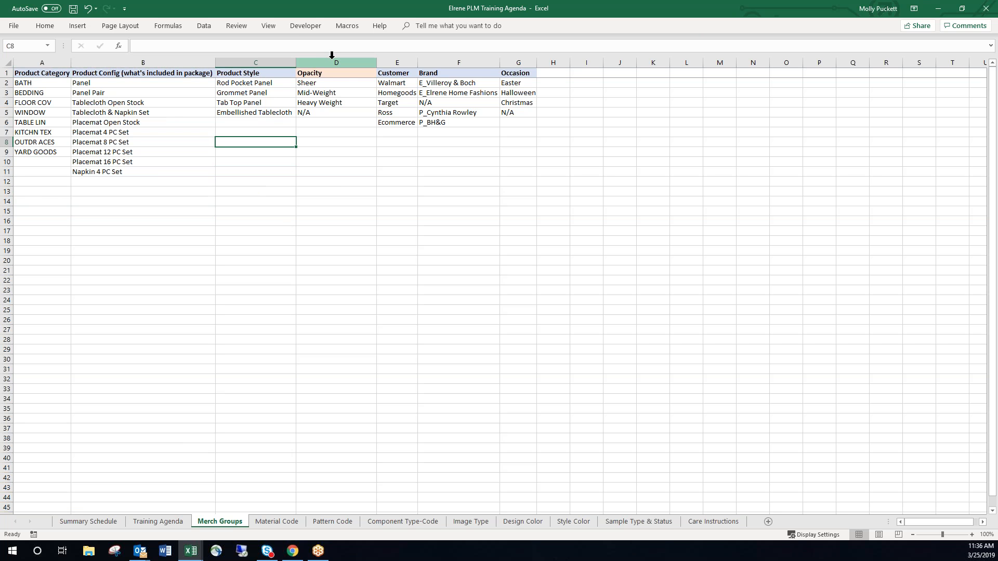
left_click(331, 54)
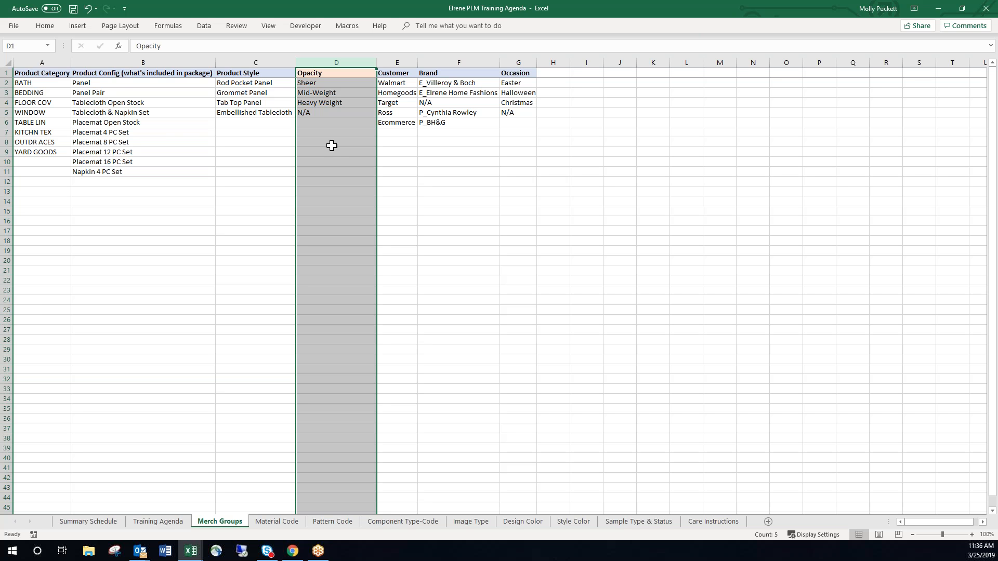
left_click(332, 145)
Highlight all merch group columns from Product Category to Occasion, and focus on the category values from BATH to YARD GOODS.
left_click_drag(44, 63, 518, 64)
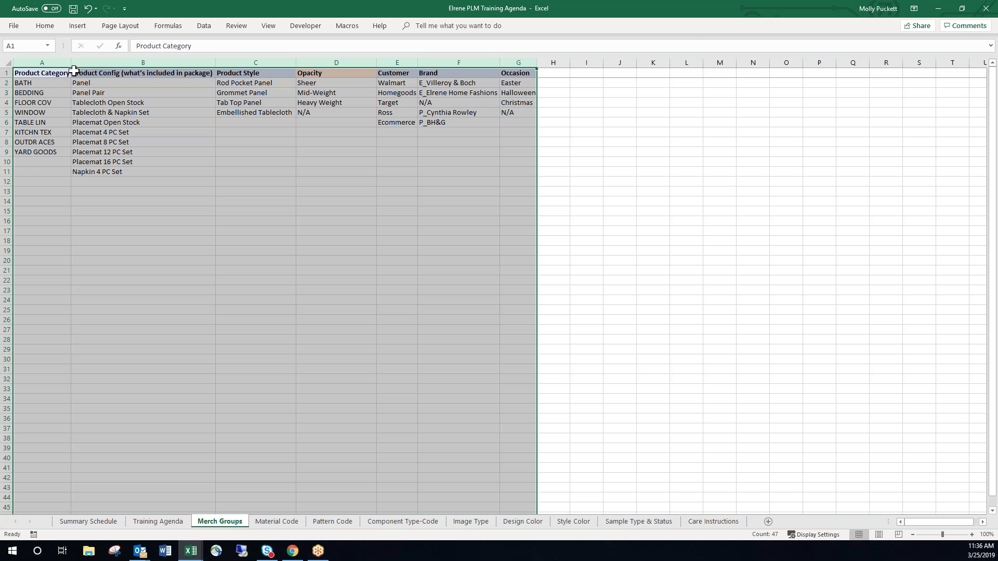
left_click(49, 62)
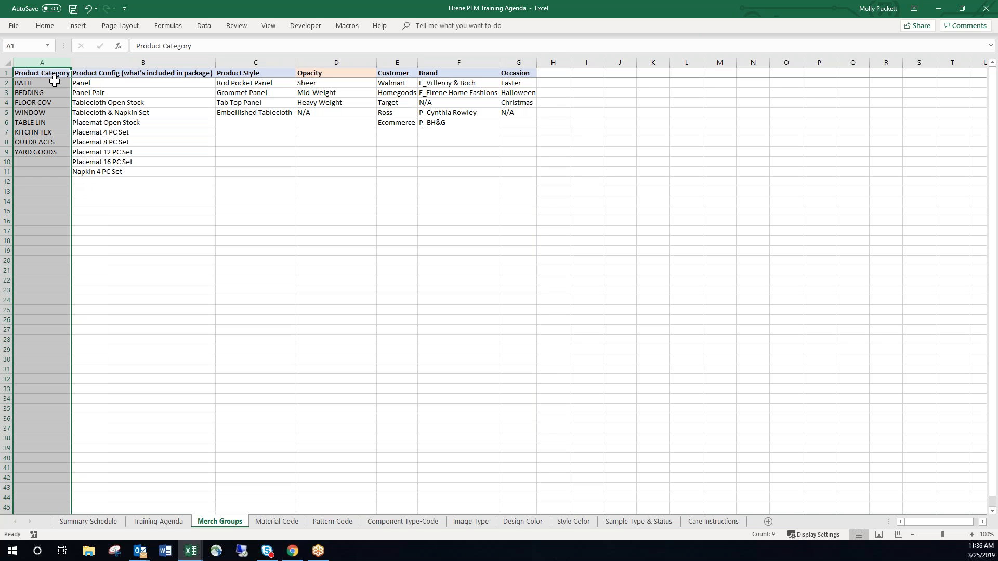
left_click_drag(55, 82, 52, 152)
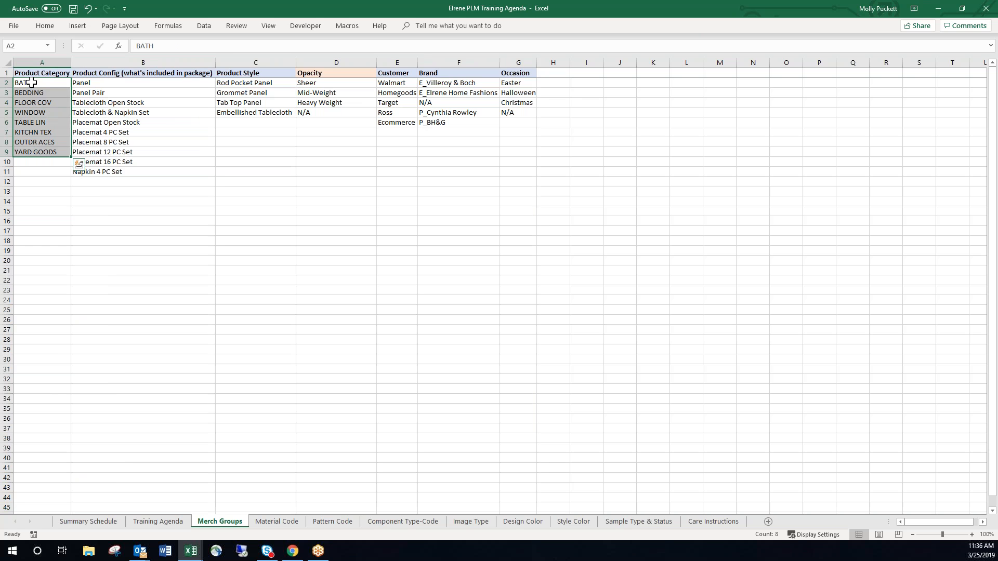
Review the Product Category values on the Merch Groups sheet, and highlight the Product Category and Product Config columns.
left_click(30, 83)
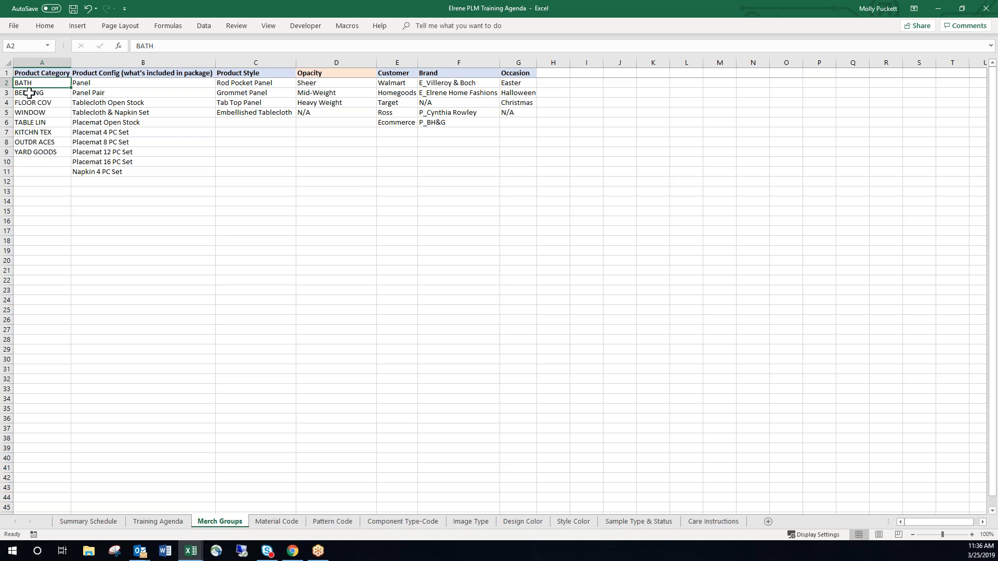
left_click_drag(59, 88, 52, 166)
left_click(53, 162)
left_click_drag(52, 63, 129, 72)
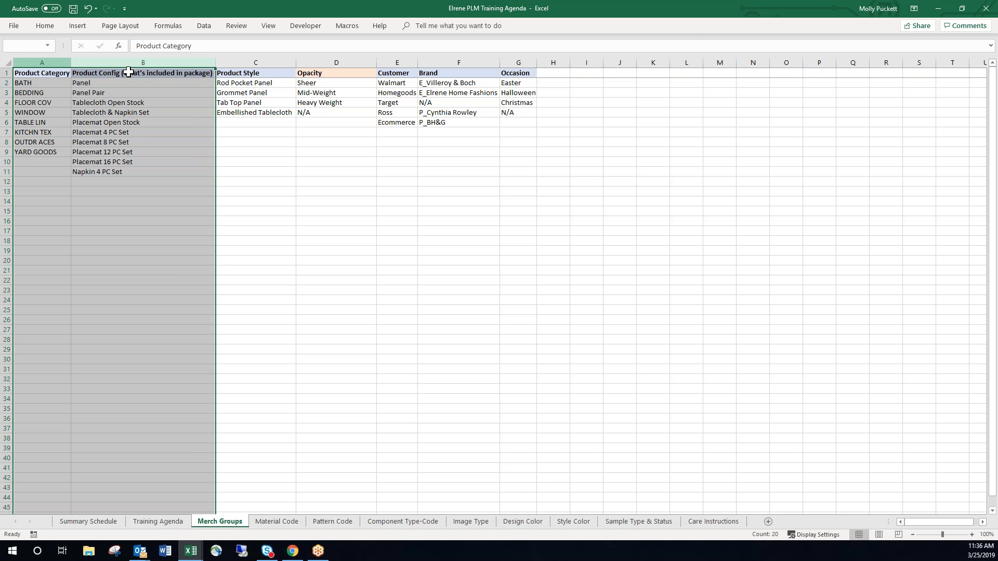
left_click(162, 201)
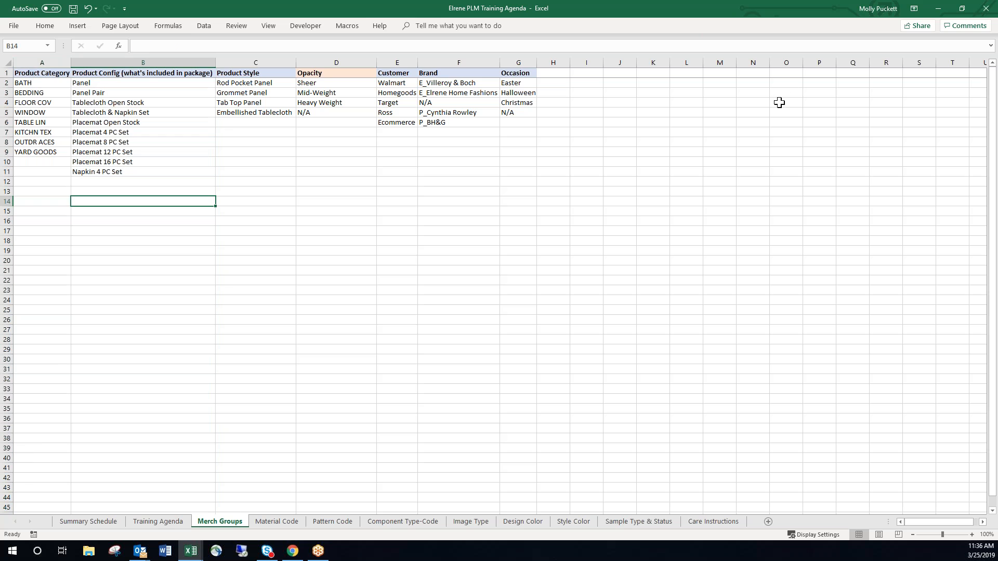
Switch to BlueCherry to view the Design Development Standard record, and briefly check the NDEG Elrene Size Ranges workbook.
left_click(944, 11)
left_click(248, 78)
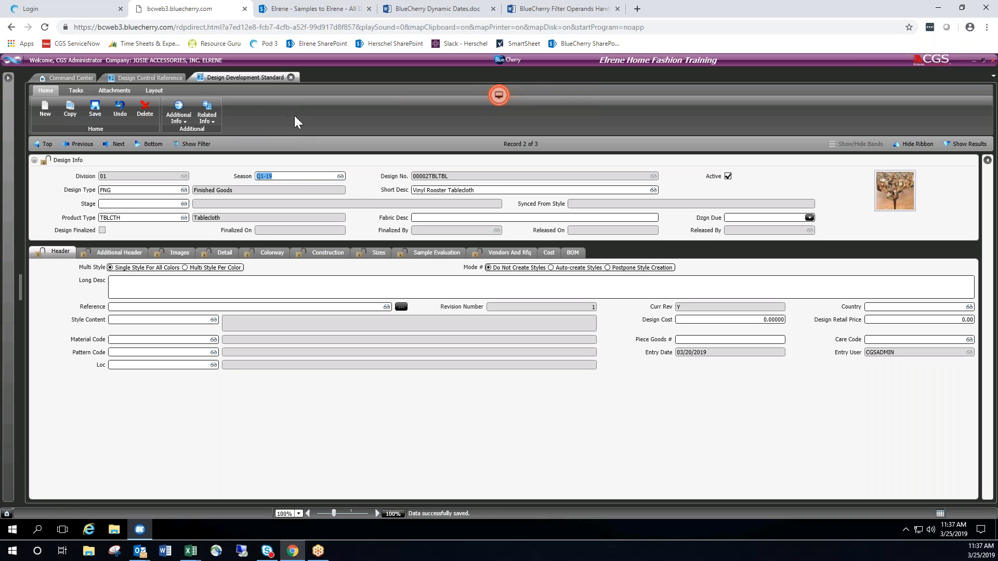
left_click(193, 551)
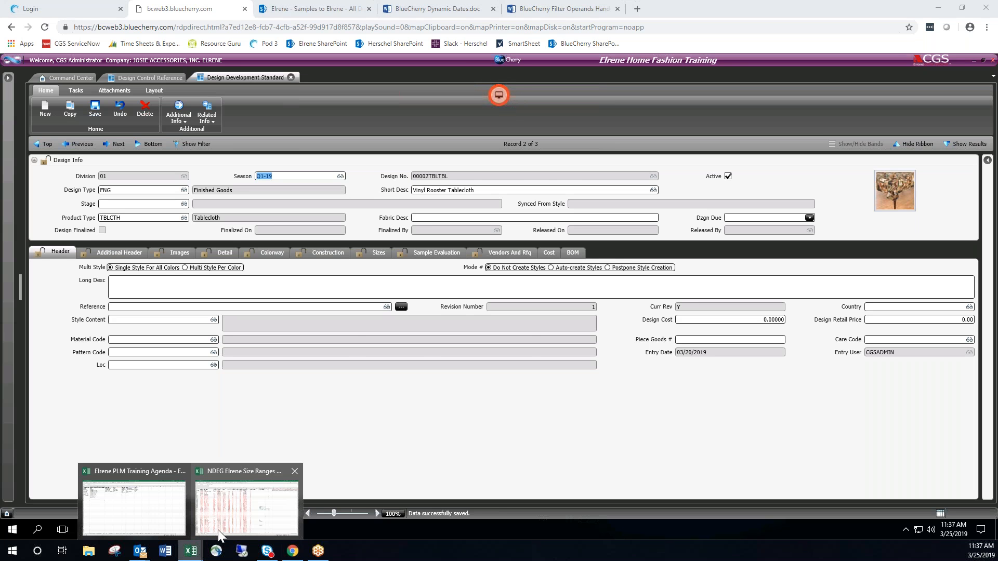
left_click(227, 518)
left_click(943, 10)
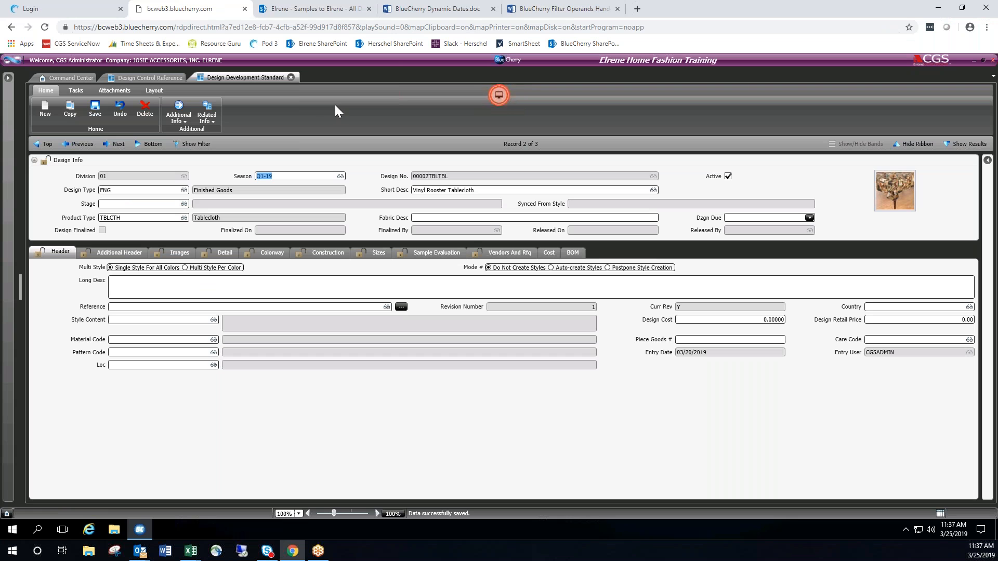
In Design Control Reference, move Counter after PRODUCT CATEGORY and PRODUCT CONFIG in the generated design number, save, and reopen the Design Development Standard record.
left_click(150, 78)
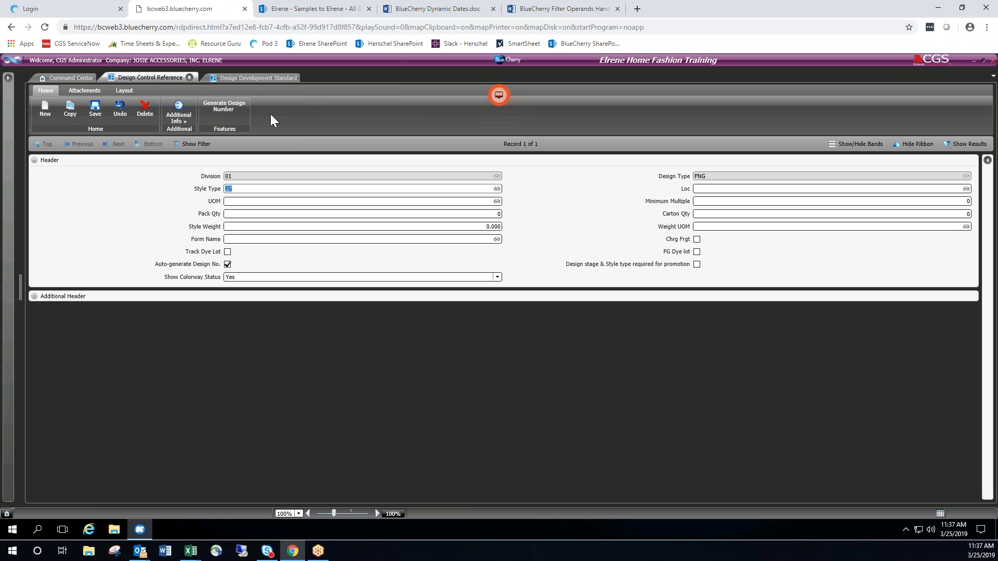
left_click(228, 109)
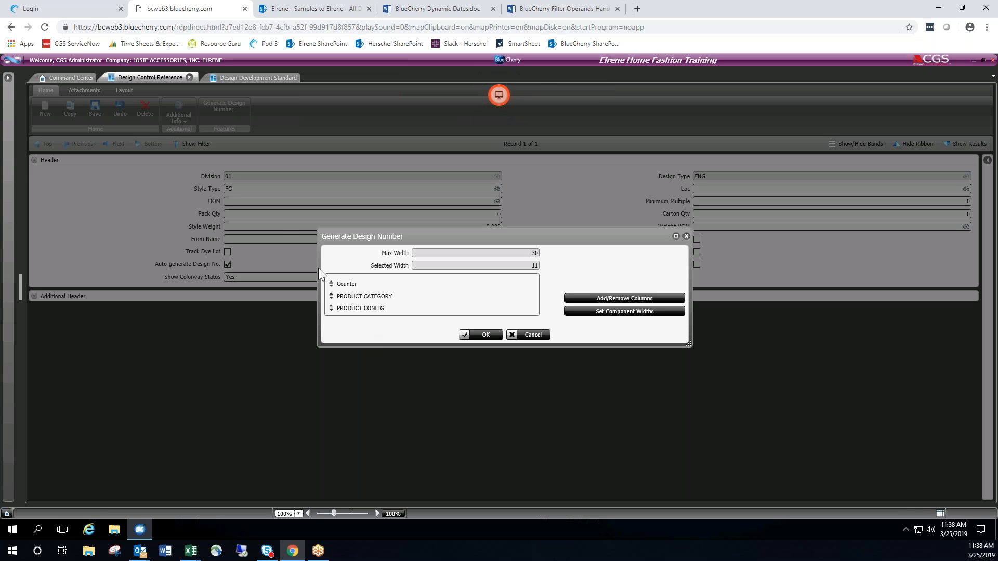
left_click_drag(348, 286, 351, 314)
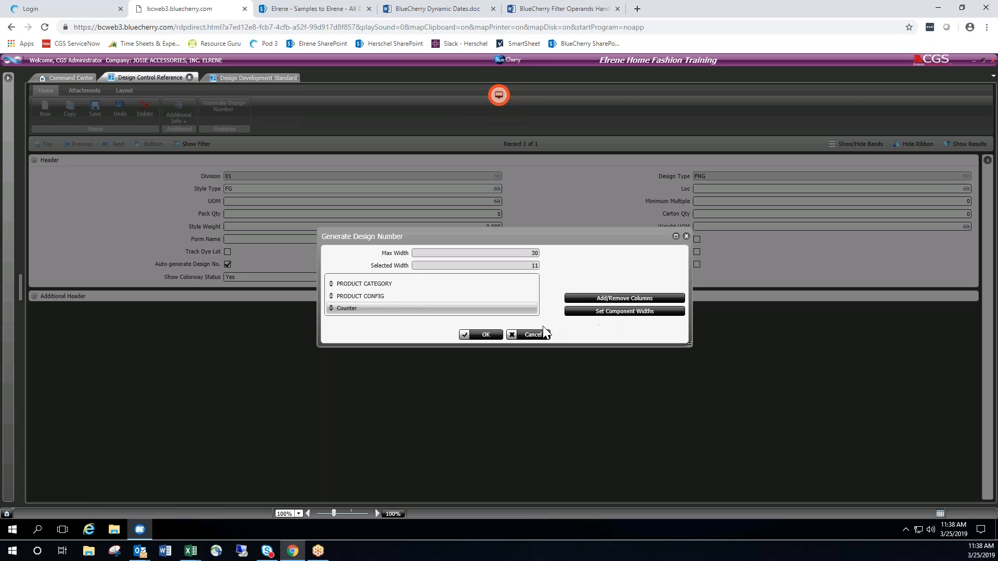
left_click(488, 332)
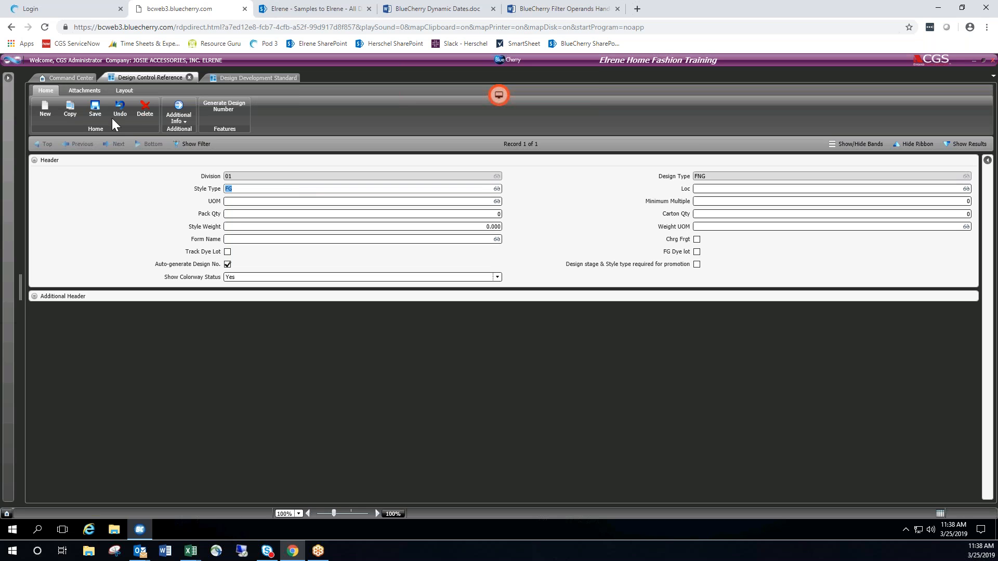
left_click(101, 113)
left_click(254, 77)
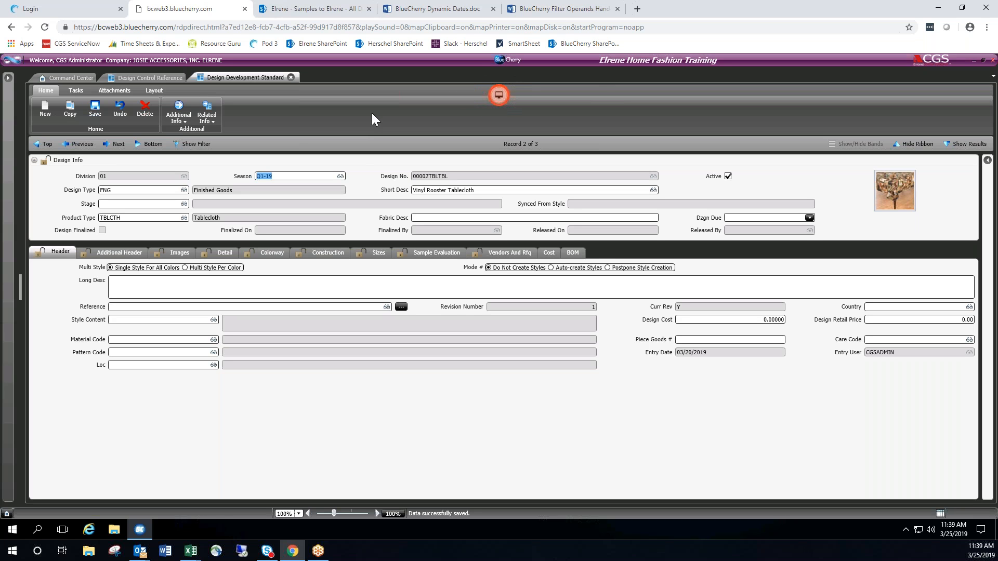
Start a new design record with division 01, design type FNG and short description "test".
left_click(45, 109)
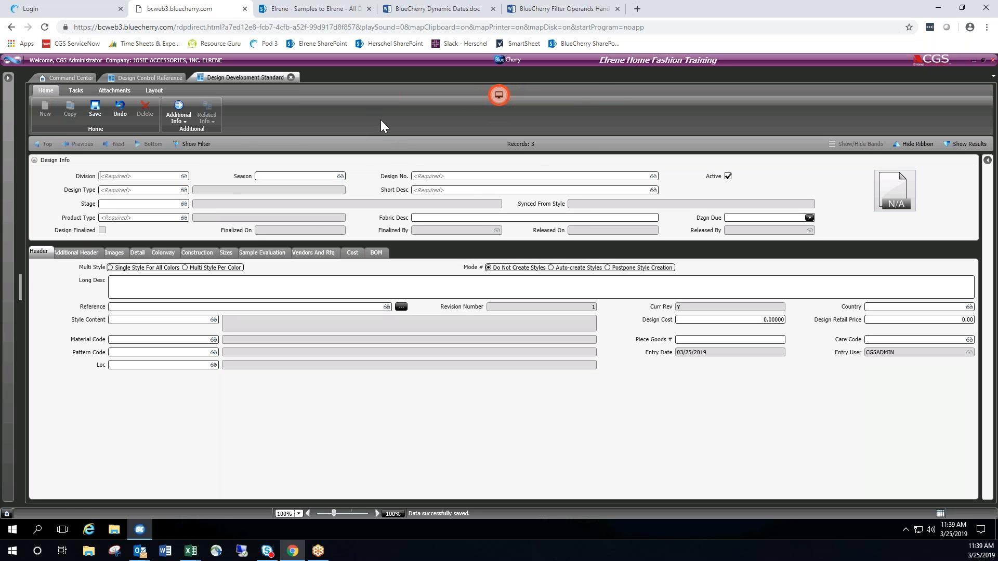
double_click(166, 180)
double_click(136, 239)
double_click(144, 191)
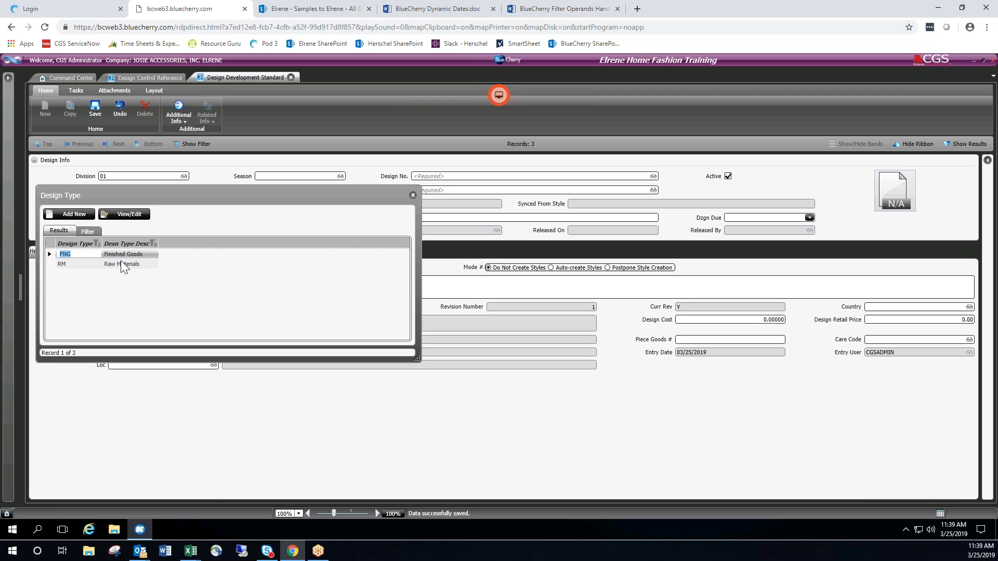
double_click(126, 255)
left_click(423, 189)
type("test")
Set the new design's product type to TBLCTH and save the record.
left_click(130, 219)
double_click(130, 219)
double_click(129, 294)
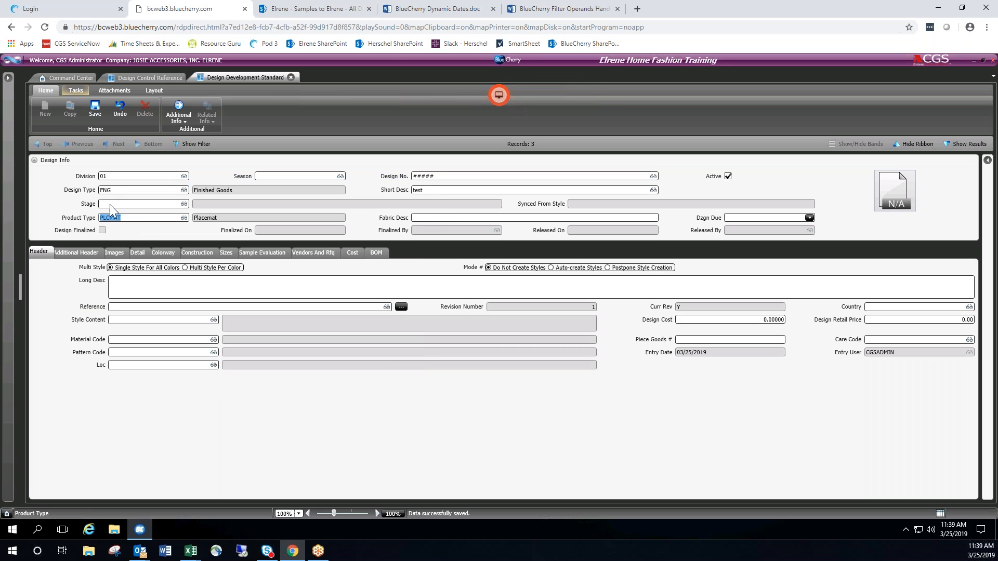
double_click(134, 218)
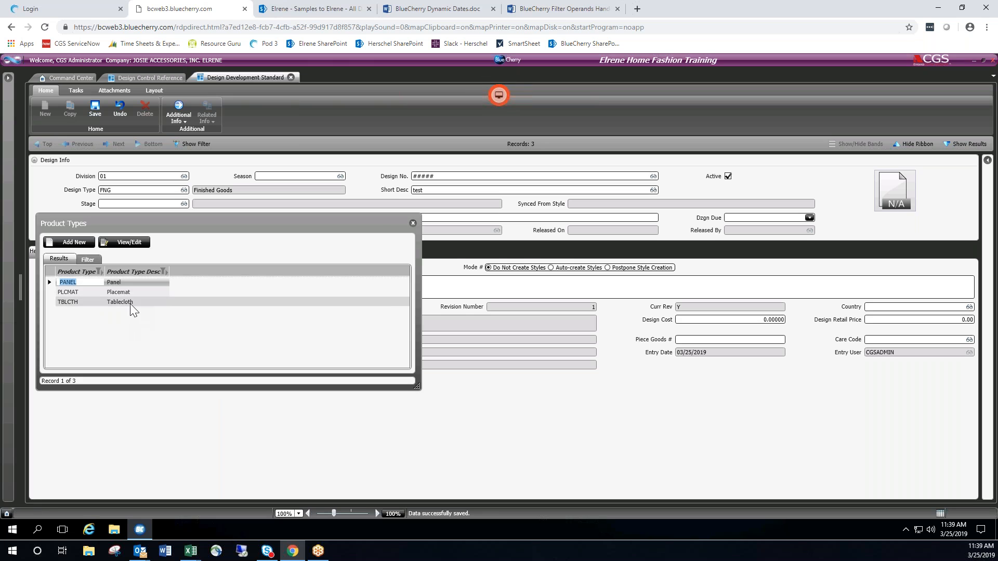
double_click(130, 304)
left_click(95, 108)
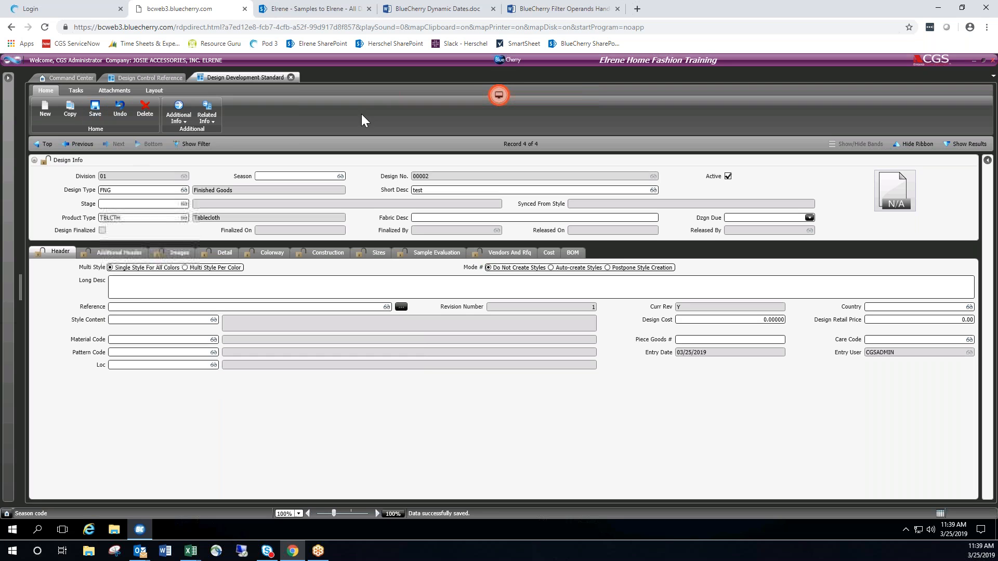
Delete only the current test design record and confirm the deletion.
left_click(145, 109)
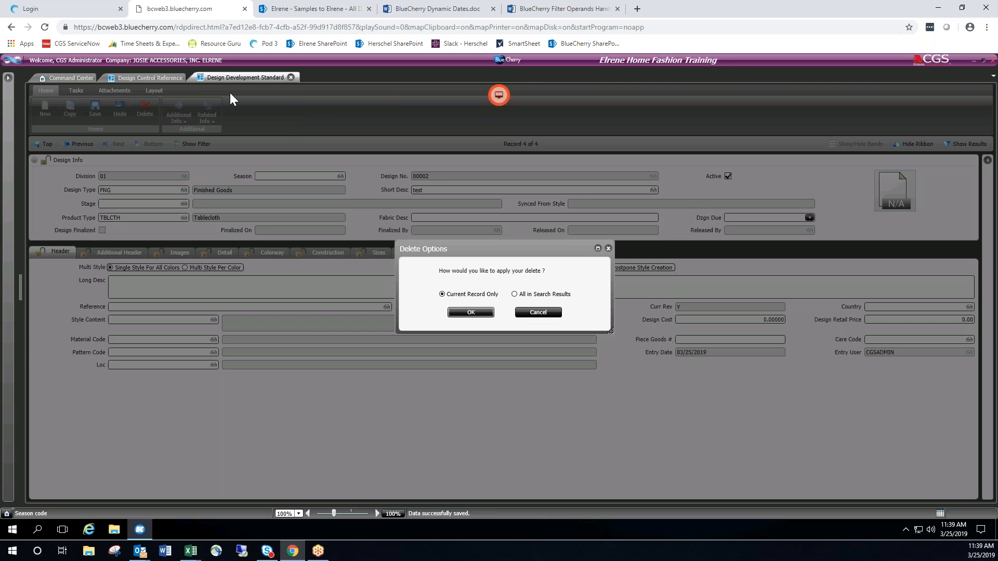
left_click(470, 312)
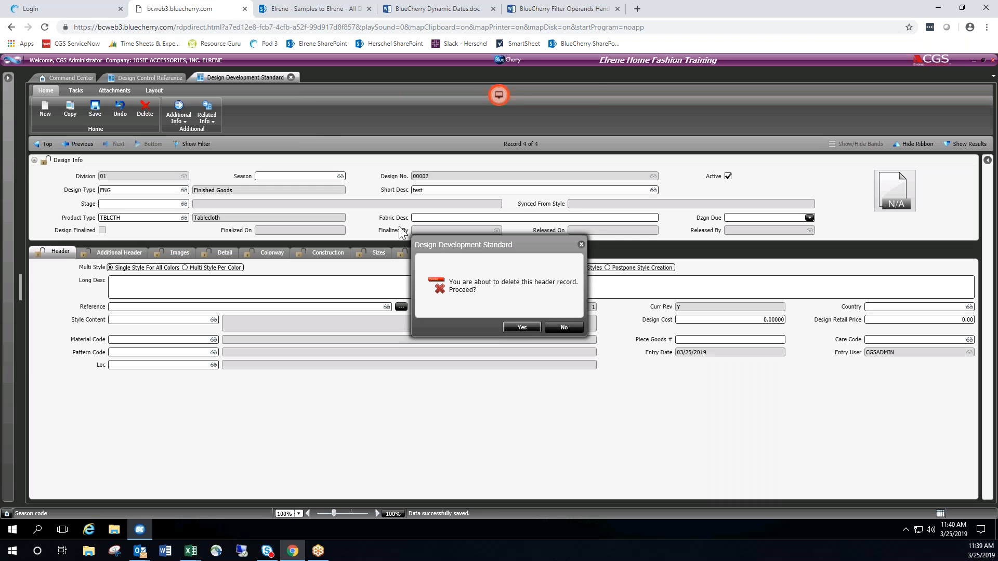
left_click(522, 327)
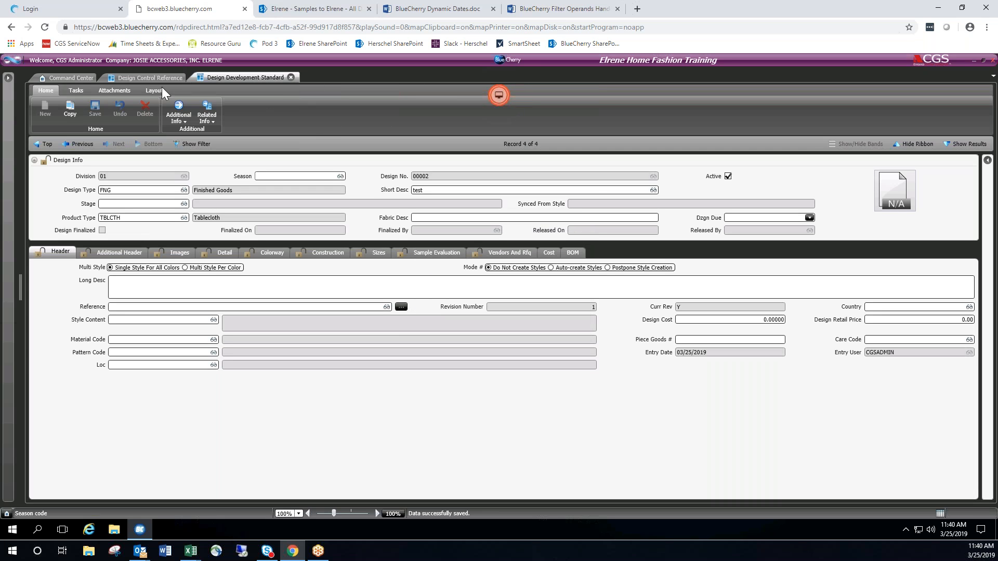
In Design Control Reference, examine the additional header's Bom Default, Style Color Rule and Upc settings, the Show Colorway Status options and the record list.
left_click(151, 77)
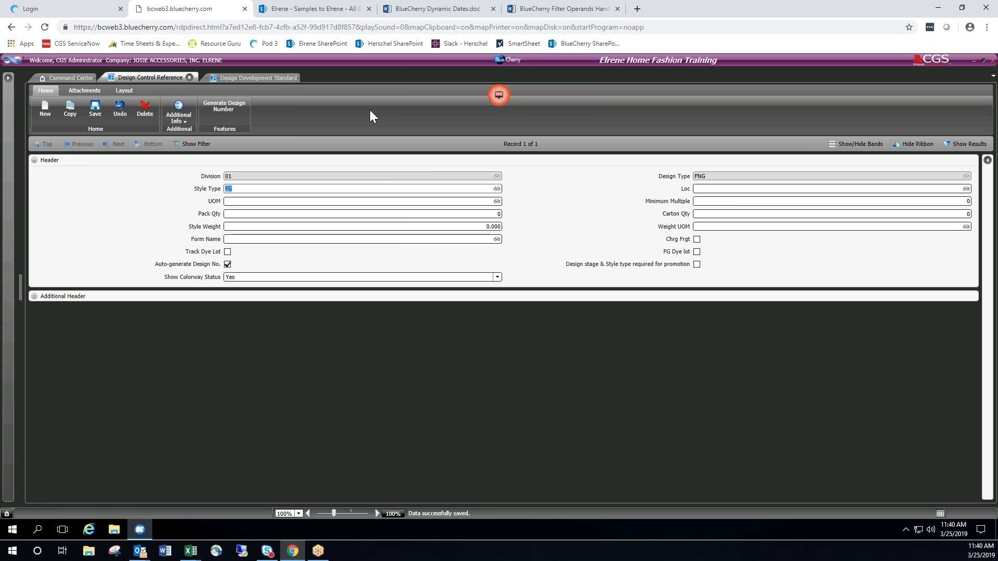
left_click(34, 295)
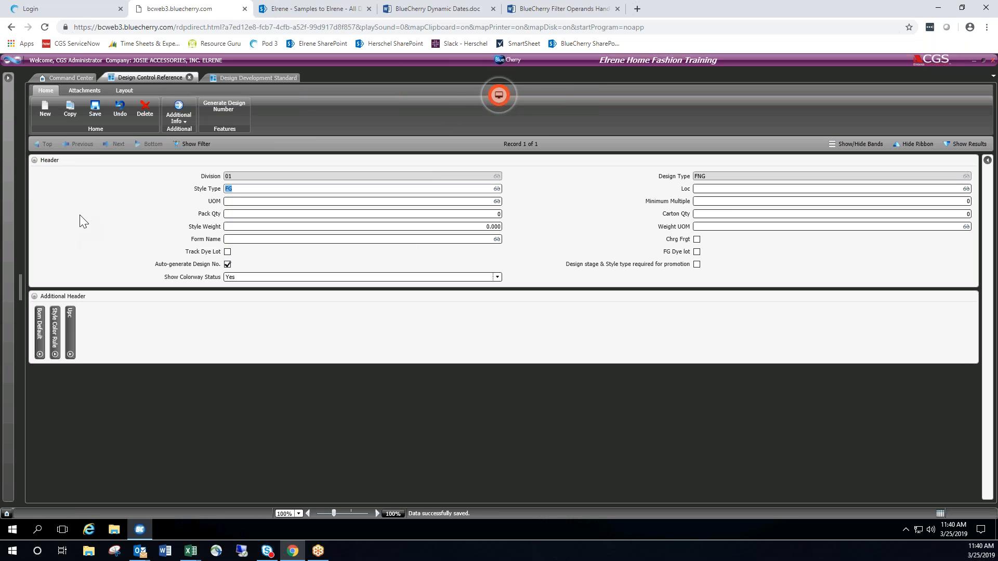
left_click(42, 329)
left_click(56, 328)
left_click(56, 328)
left_click(72, 326)
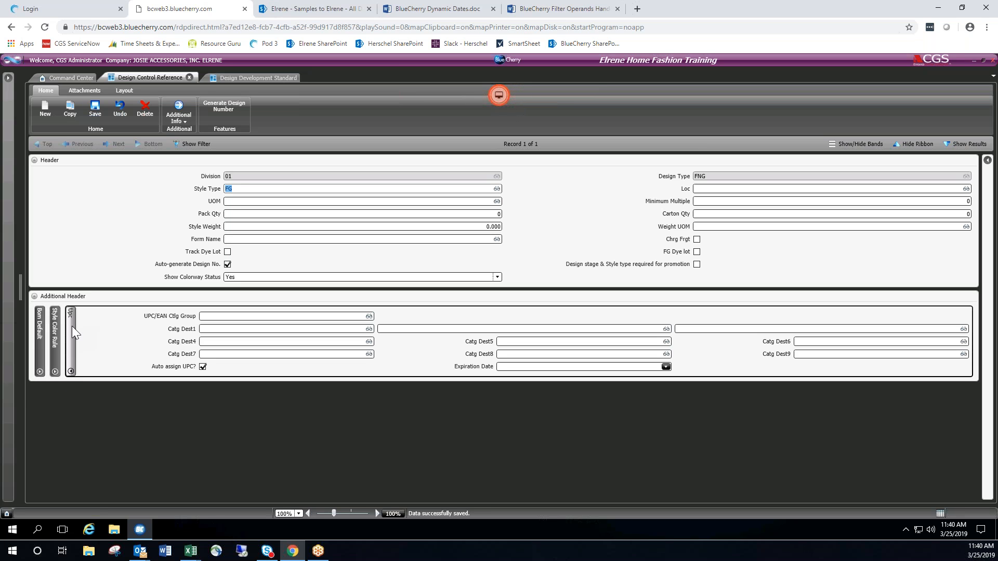
left_click(72, 326)
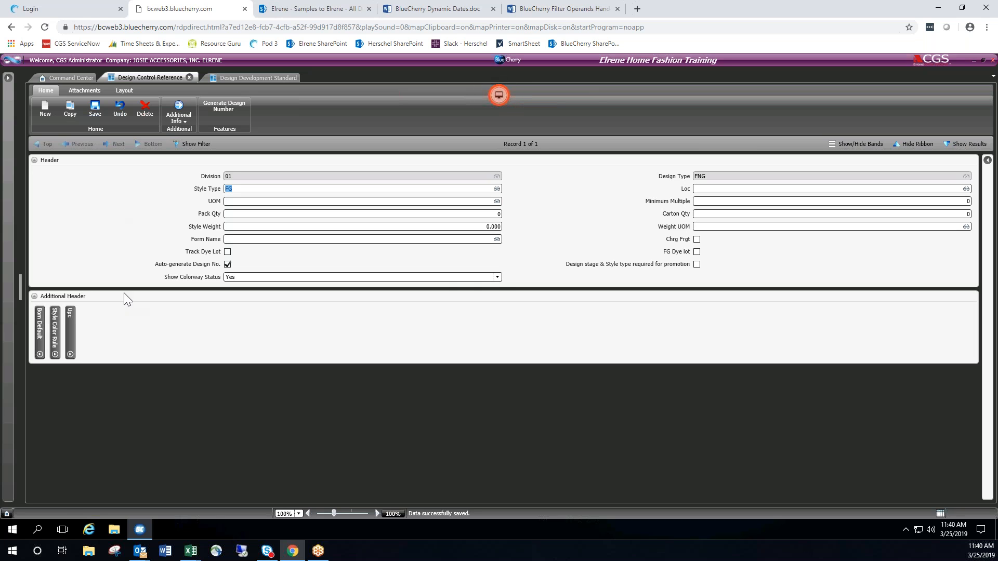
left_click(496, 277)
left_click(496, 277)
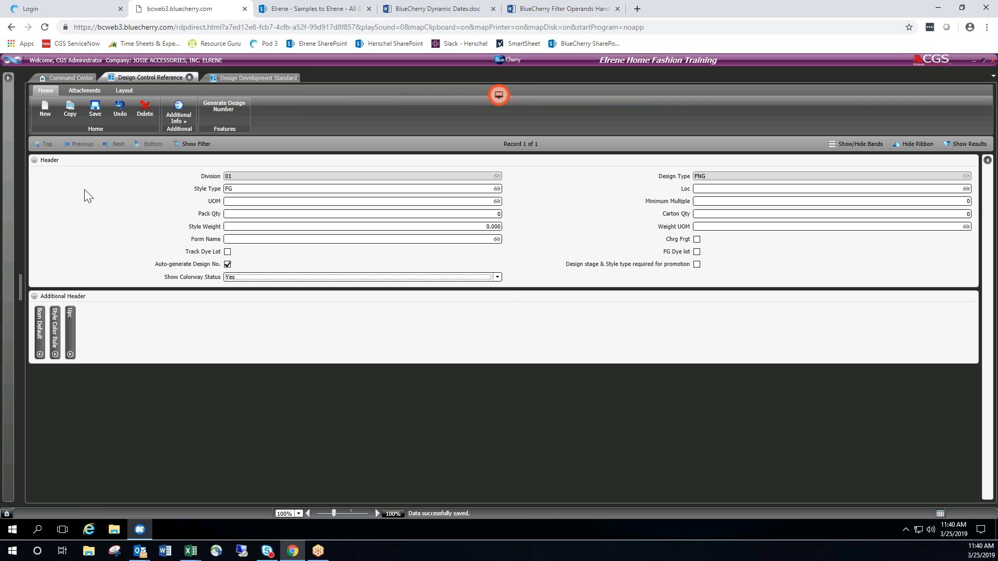
left_click(194, 145)
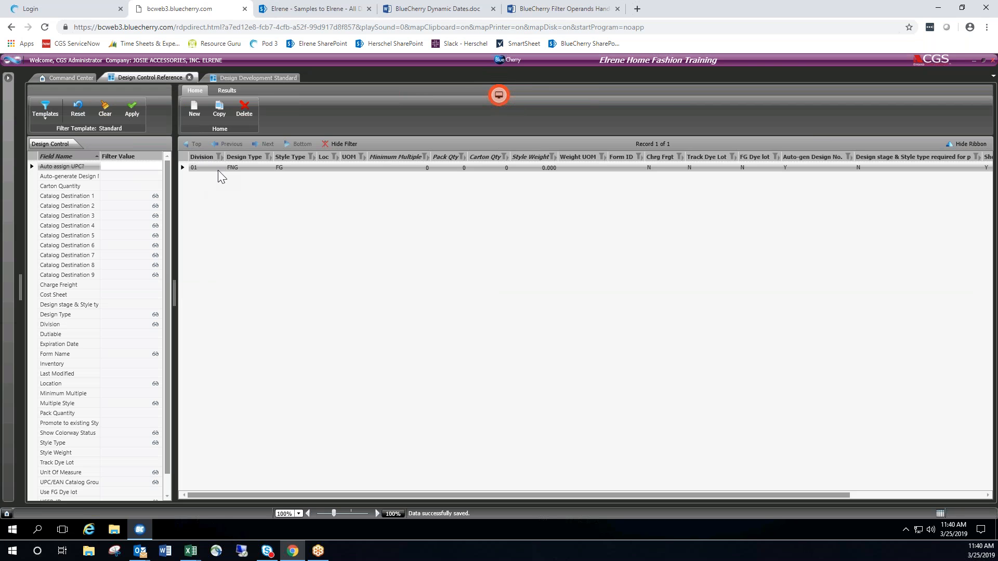
Return to Design Development Standard and open the Vinyl Rooster Tablecloth design from the record list.
left_click(259, 77)
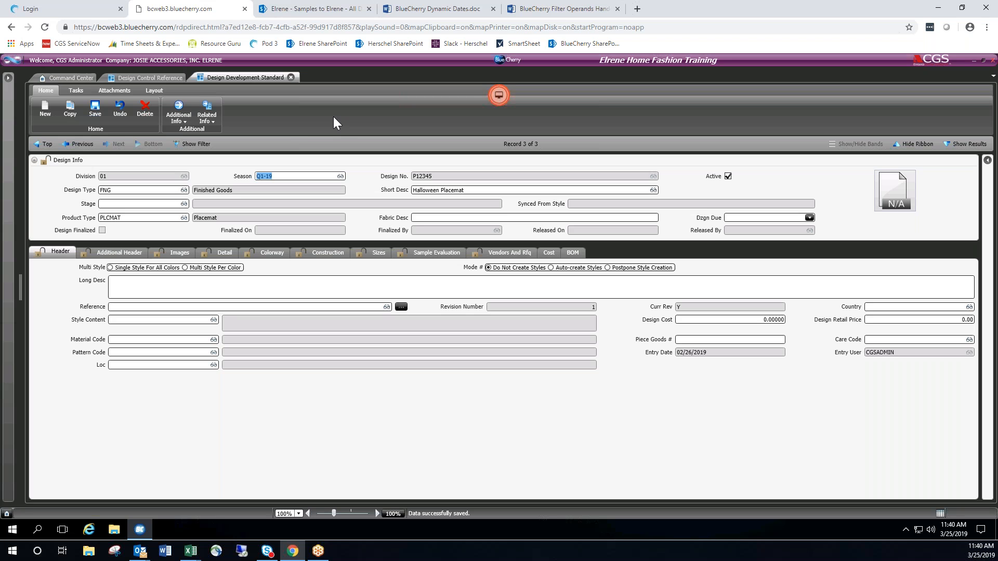
left_click(213, 147)
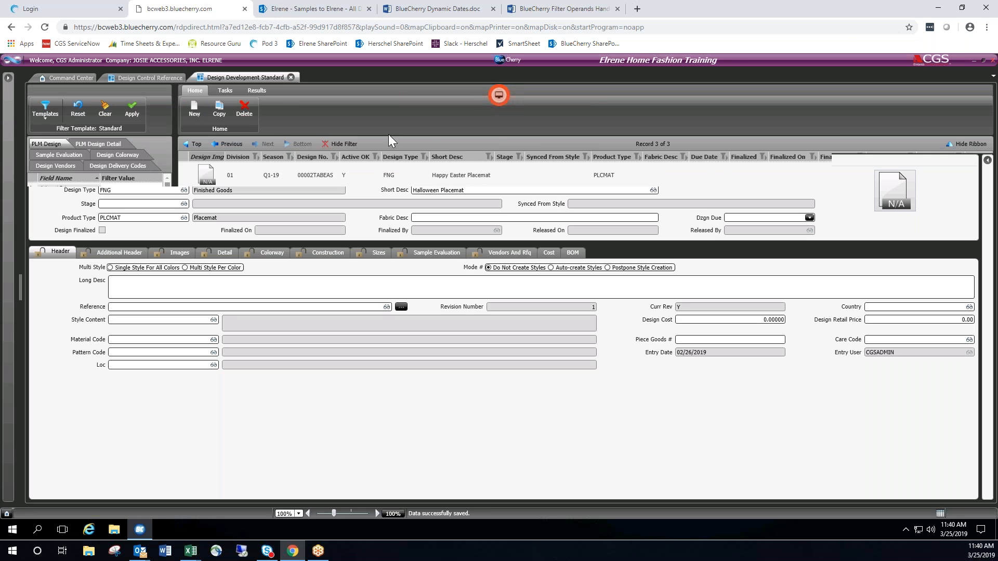
double_click(317, 206)
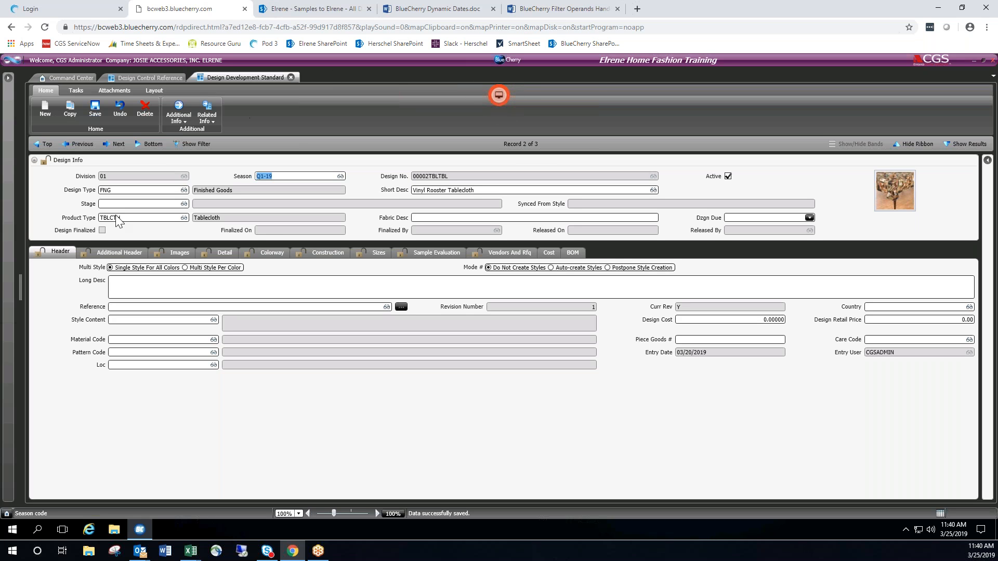
Switch to the Elrene PLM Training Agenda workbook in Excel and show the Training Agenda sheet.
mouse_move(190, 550)
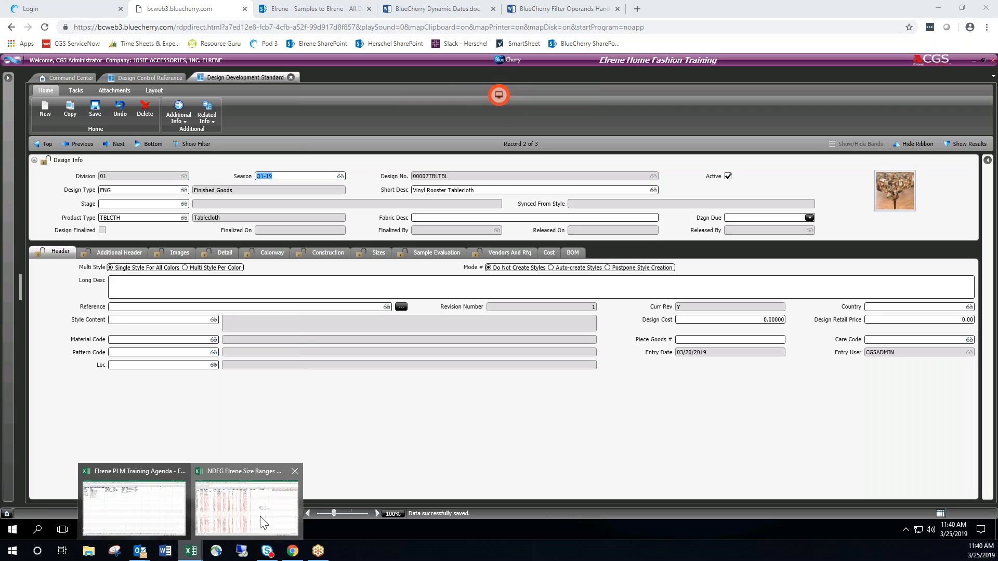
left_click(261, 521)
mouse_move(196, 557)
left_click(111, 531)
left_click(158, 521)
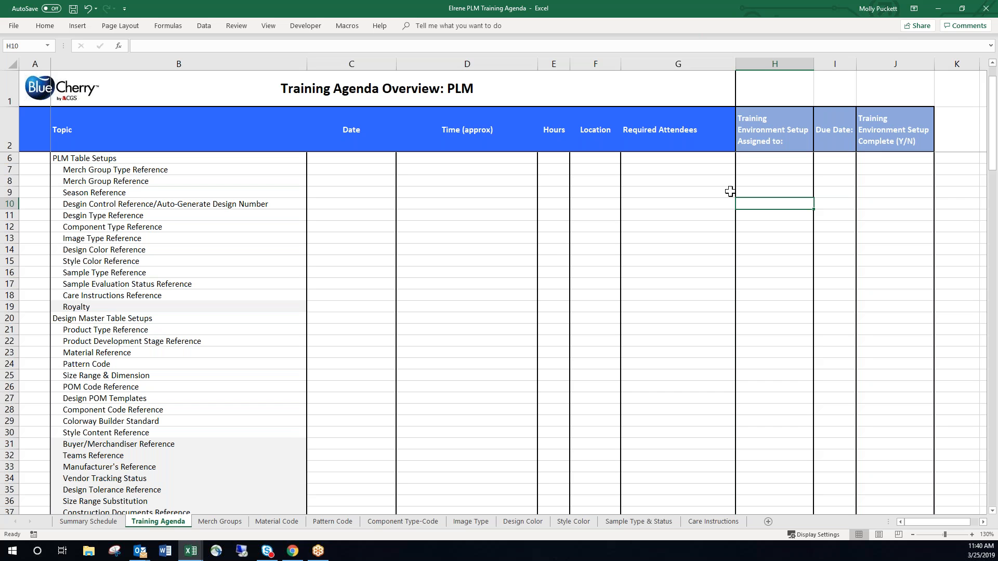
Enter the assignee's first name for the Design Control Reference/Auto-Generate Design Number topic in H10 and save the workbook.
type("LU")
key("Right")
key("Left")
type("LU")
key("Return")
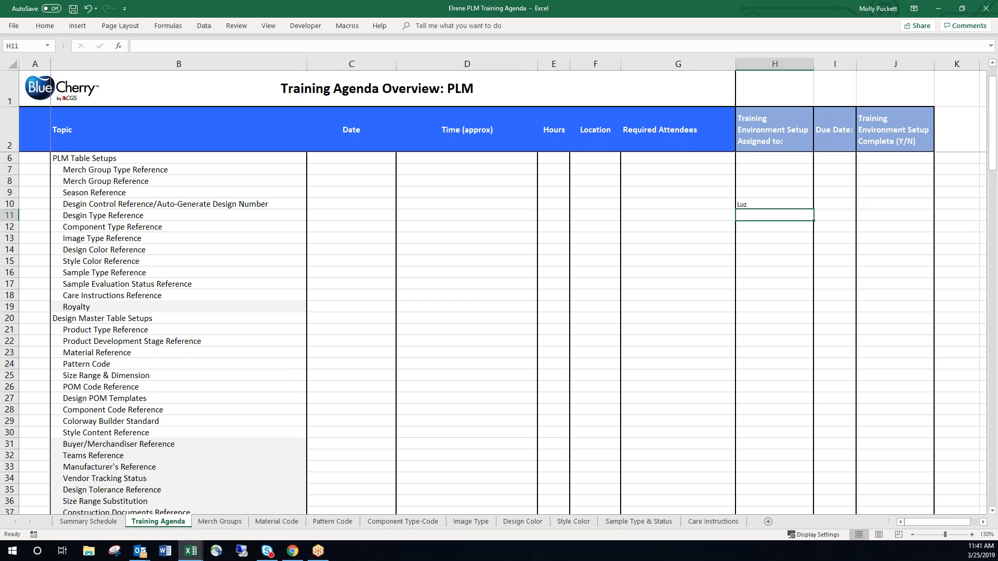
key("Down")
key("Down")
key("Up")
key("Up")
key("Up")
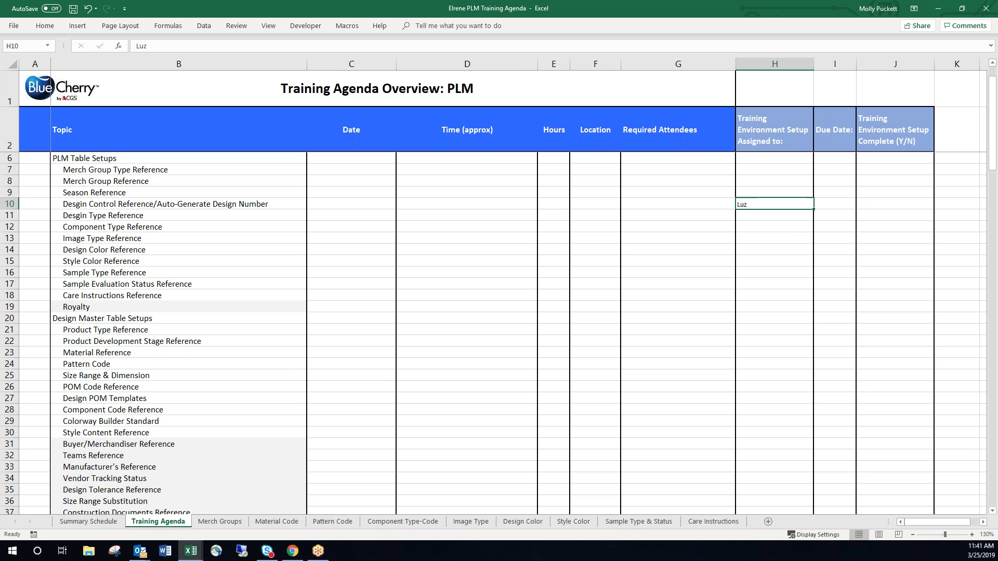
left_click(49, 28)
left_click(73, 9)
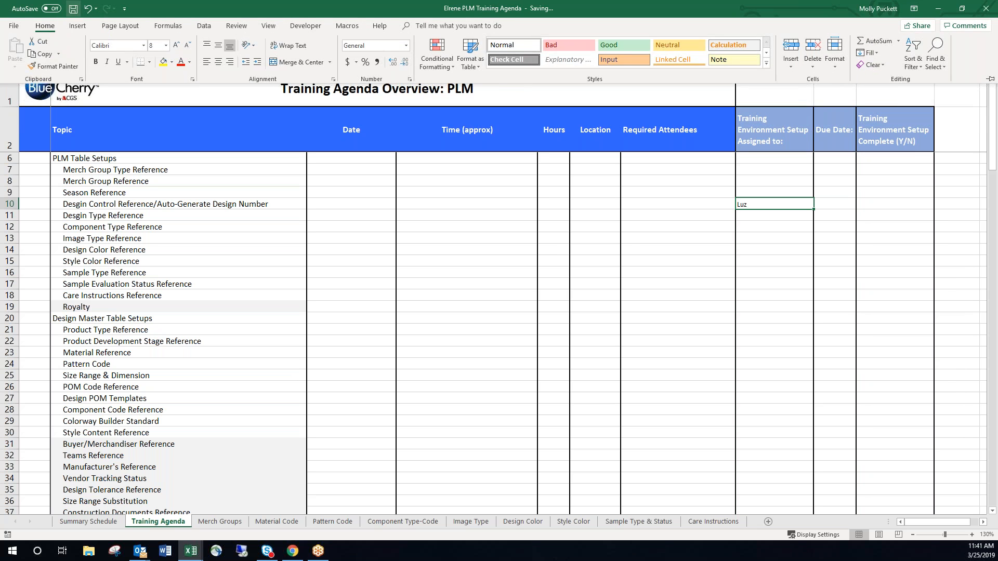
left_click(774, 222)
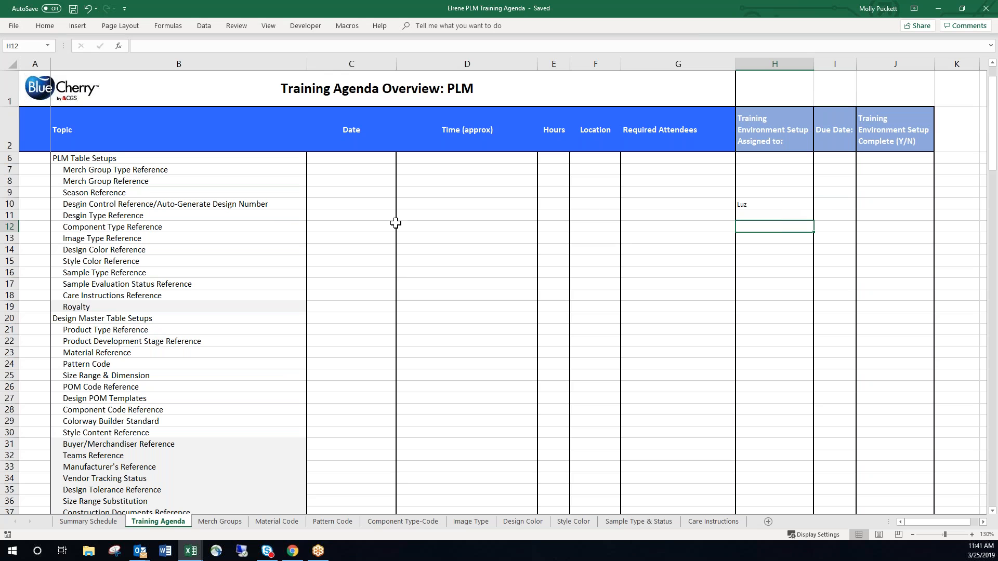
Change the column H header to "Testing Environment Setup Assigned to:".
left_click(264, 217)
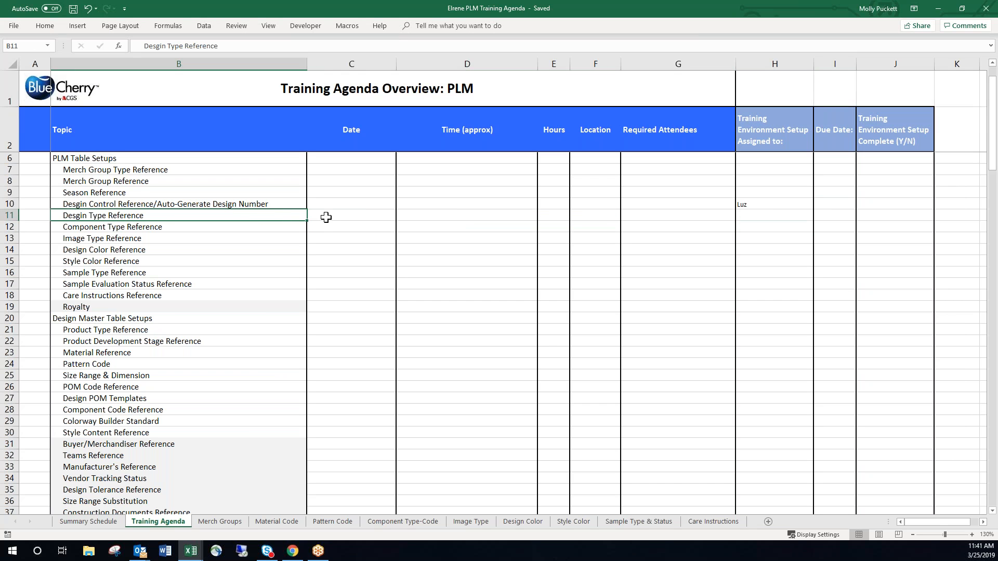
double_click(773, 116)
double_click(751, 118)
type("Testing")
key("Return")
Change the column J header to "Testing Environment Setup Complete (Y/N)" and switch back to BlueCherry.
left_click(872, 127)
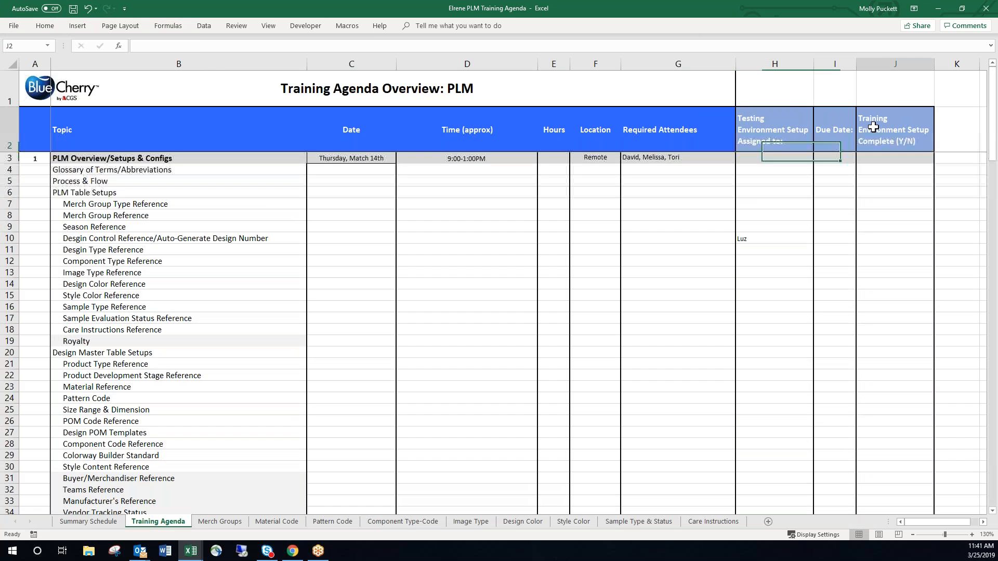
double_click(161, 47)
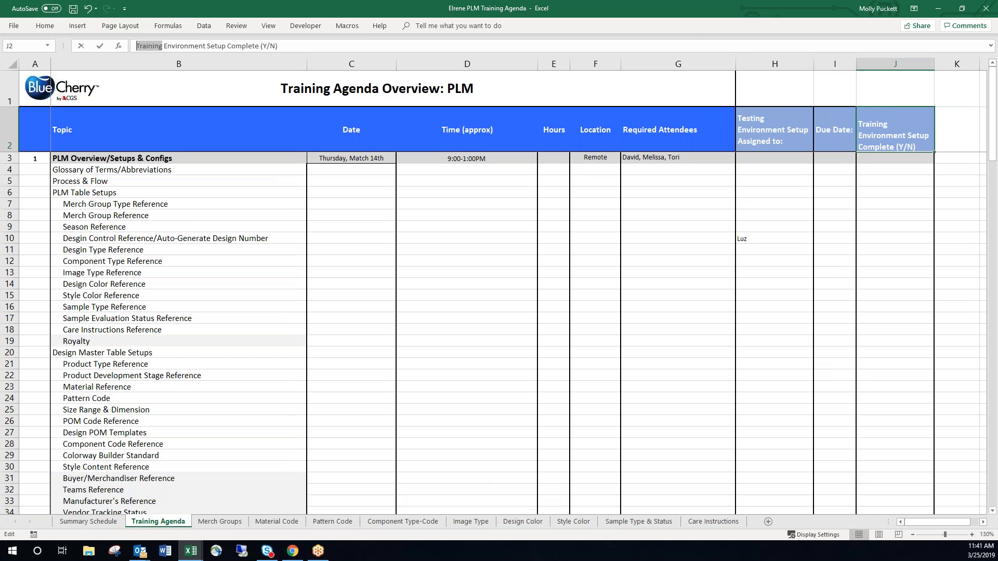
type("Testing")
key("Return")
left_click(951, 306)
left_click(784, 243)
left_click(939, 10)
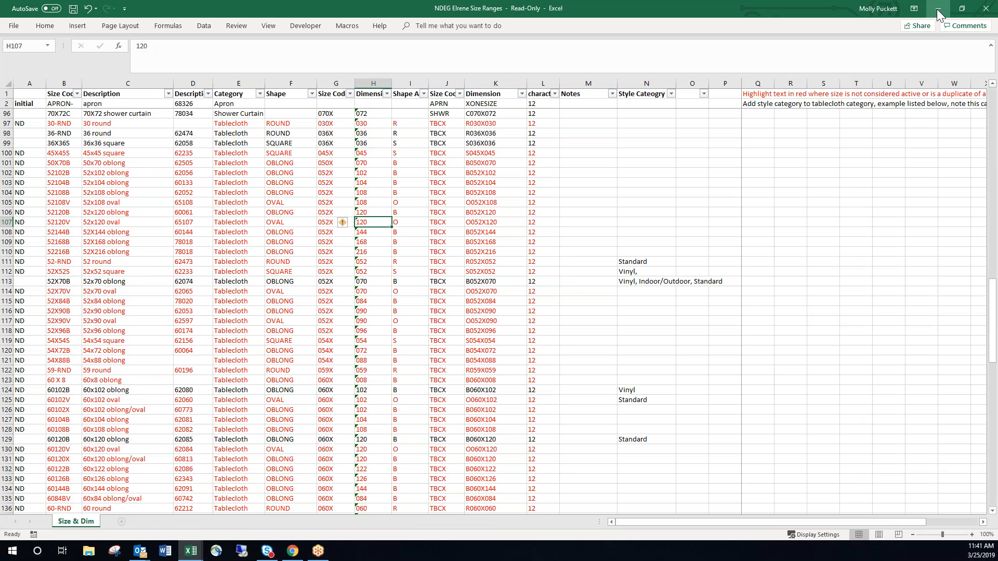
left_click(937, 8)
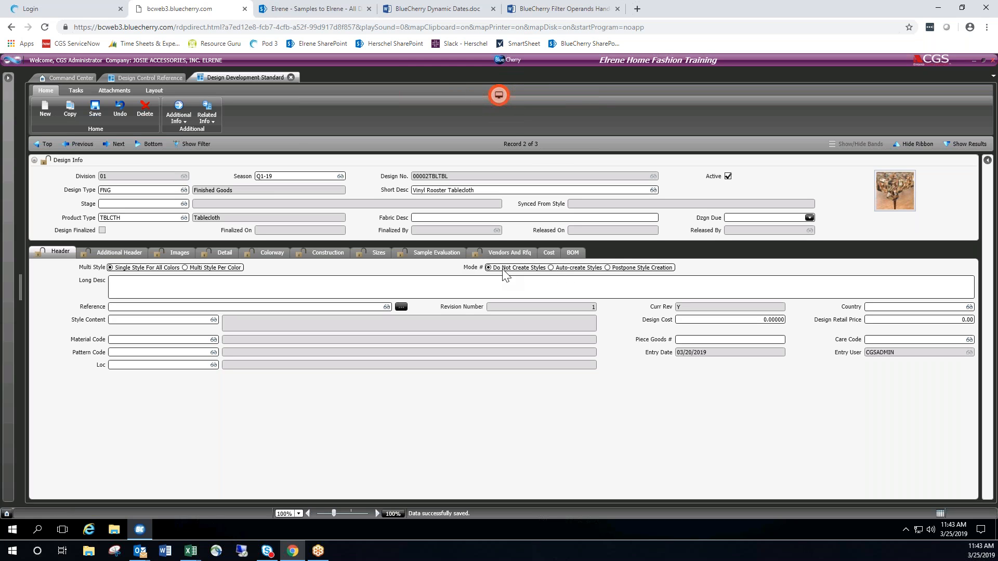
Try out the Long Desc field of the Vinyl Rooster Tablecloth design with filler text and clear it.
left_click(180, 282)
type("afassdfjalfjfaldfkjasdflkjasdfkjsdjfa;lkfjasdkfjdf")
key("BackSpace")
key("BackSpace")
key("BackSpace")
key("BackSpace")
key("BackSpace")
key("BackSpace")
key("BackSpace")
key("BackSpace")
key("BackSpace")
key("BackSpace")
key("BackSpace")
key("BackSpace")
key("BackSpace")
key("BackSpace")
key("BackSpace")
key("BackSpace")
key("BackSpace")
key("BackSpace")
key("BackSpace")
key("BackSpace")
left_click(482, 190)
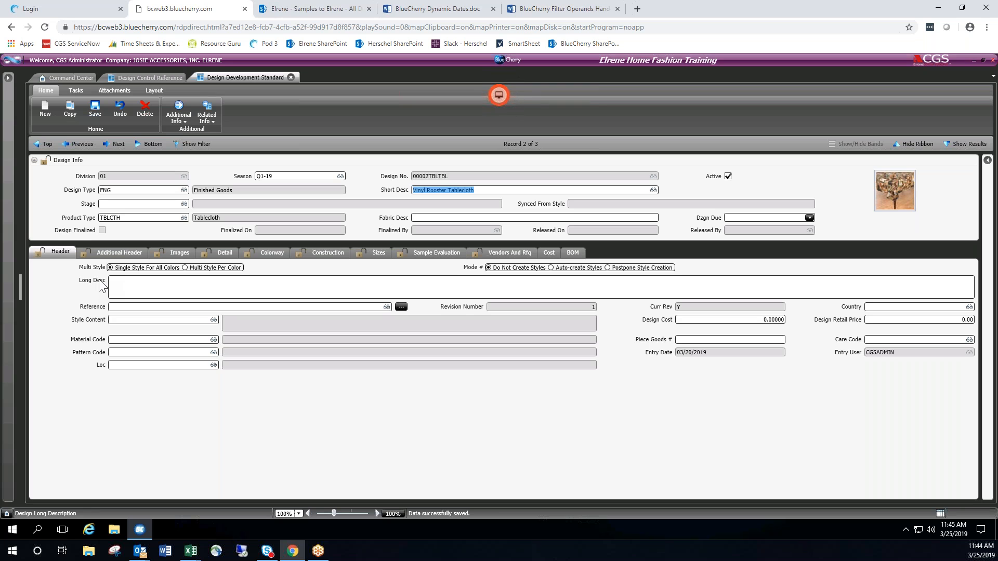
left_click(124, 289)
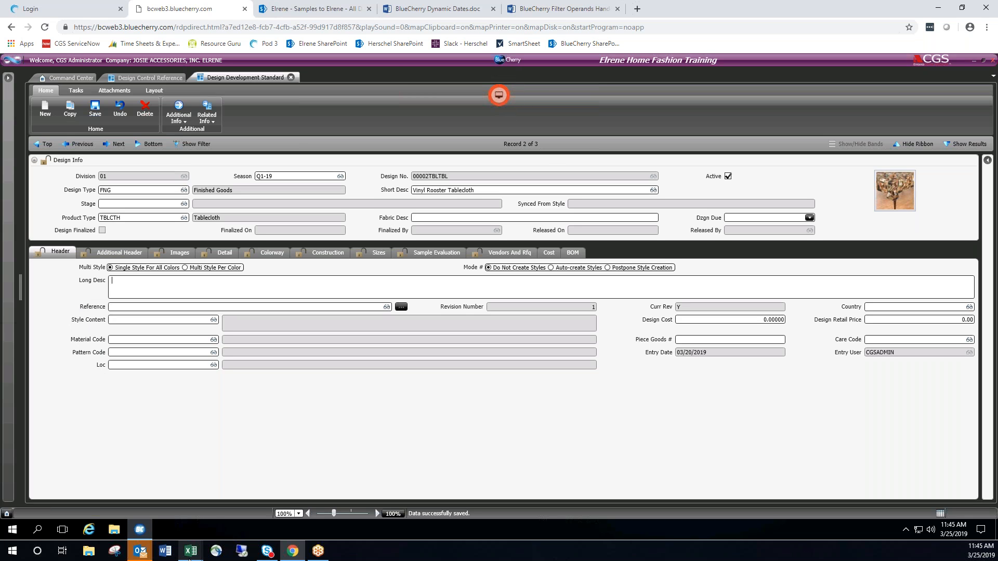
Highlight the full merch group table A1:G11 on the training workbook's Merch Groups sheet, and return to BlueCherry.
mouse_move(186, 554)
left_click(151, 485)
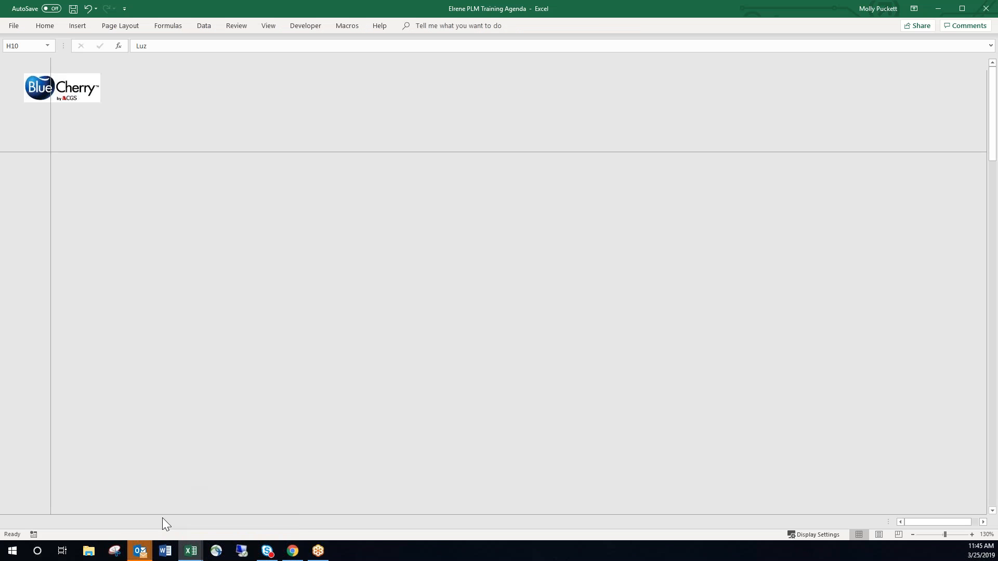
left_click(207, 522)
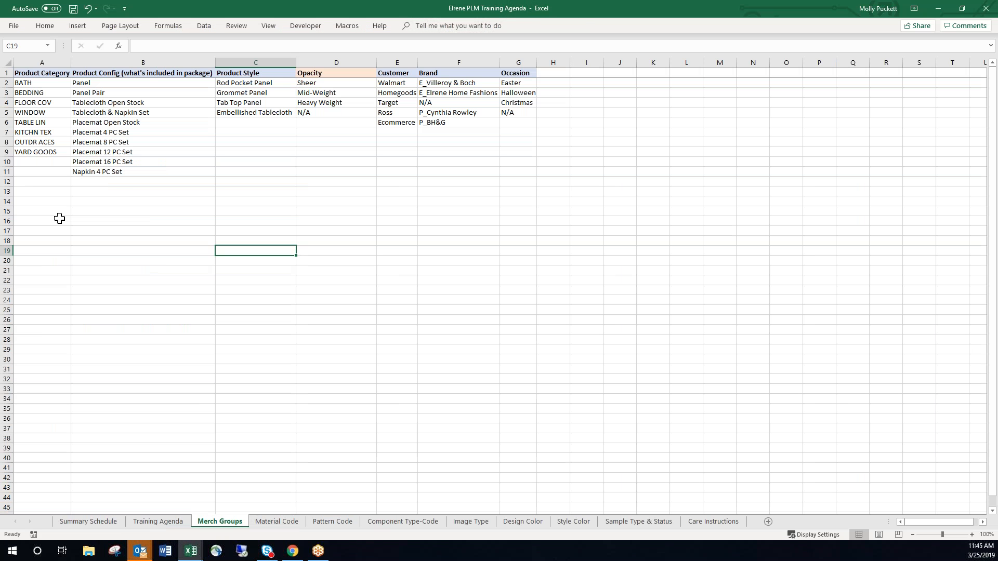
left_click_drag(42, 73, 527, 168)
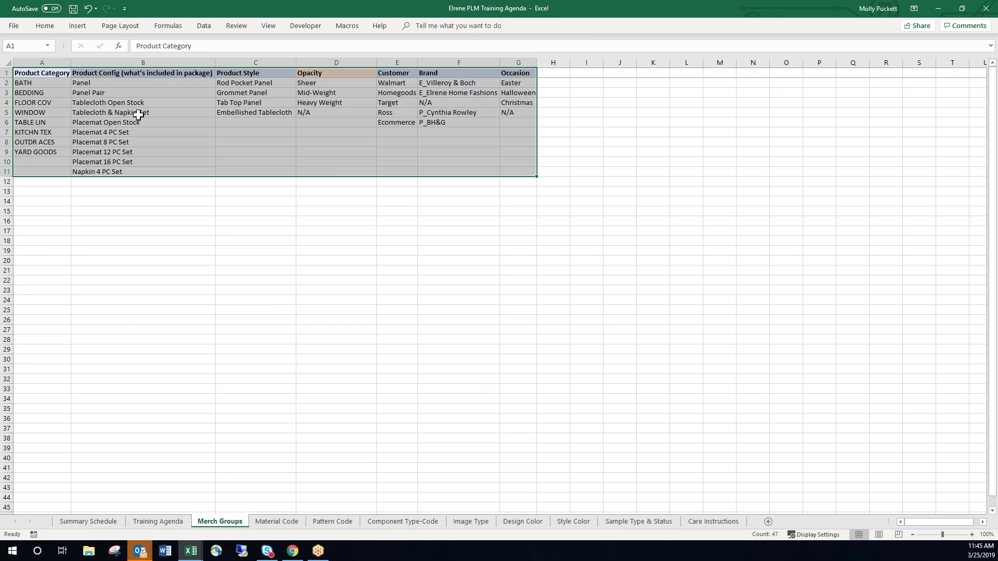
left_click(938, 8)
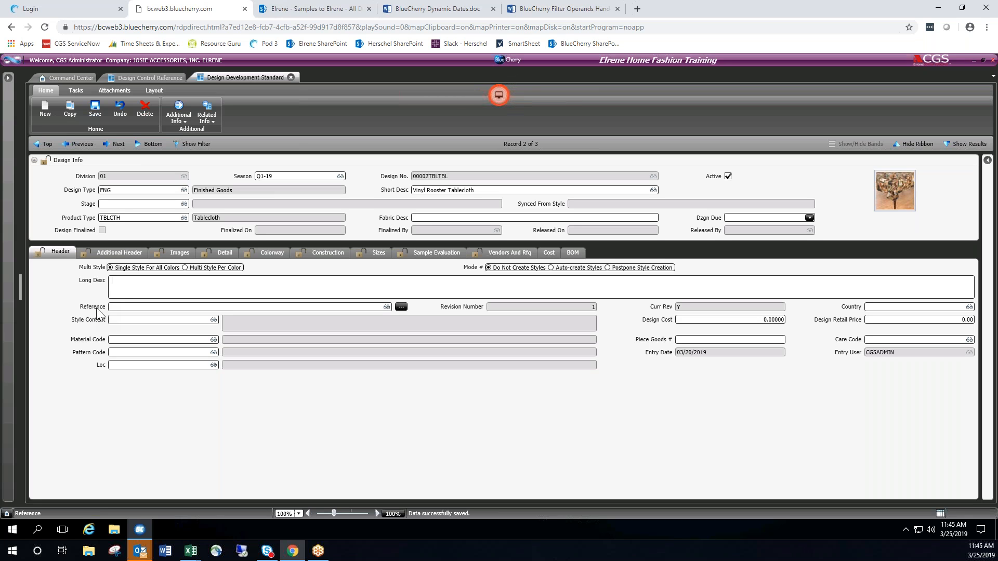
Try out the Fabric Desc field with filler text and clear it.
left_click(421, 219)
type("ASDSASDFFDFFDS")
key("BackSpace")
key("BackSpace")
key("BackSpace")
key("BackSpace")
key("BackSpace")
key("BackSpace")
key("BackSpace")
key("BackSpace")
key("BackSpace")
key("BackSpace")
key("BackSpace")
key("BackSpace")
key("BackSpace")
key("BackSpace")
type("DD")
key("BackSpace")
key("BackSpace")
Review the lookup lists of the Reference, Country and Style Content fields on the design header without choosing a value.
double_click(304, 308)
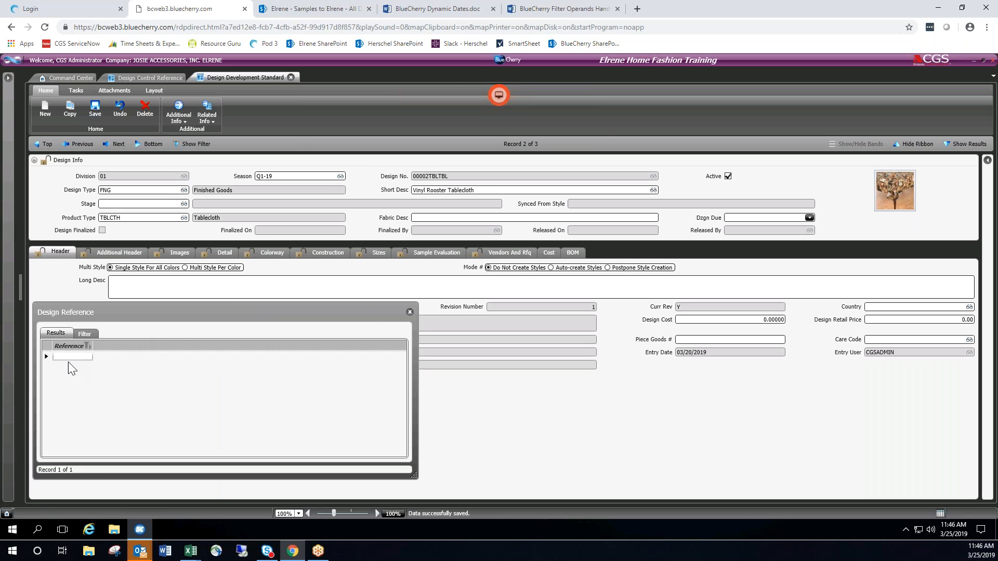
left_click(410, 313)
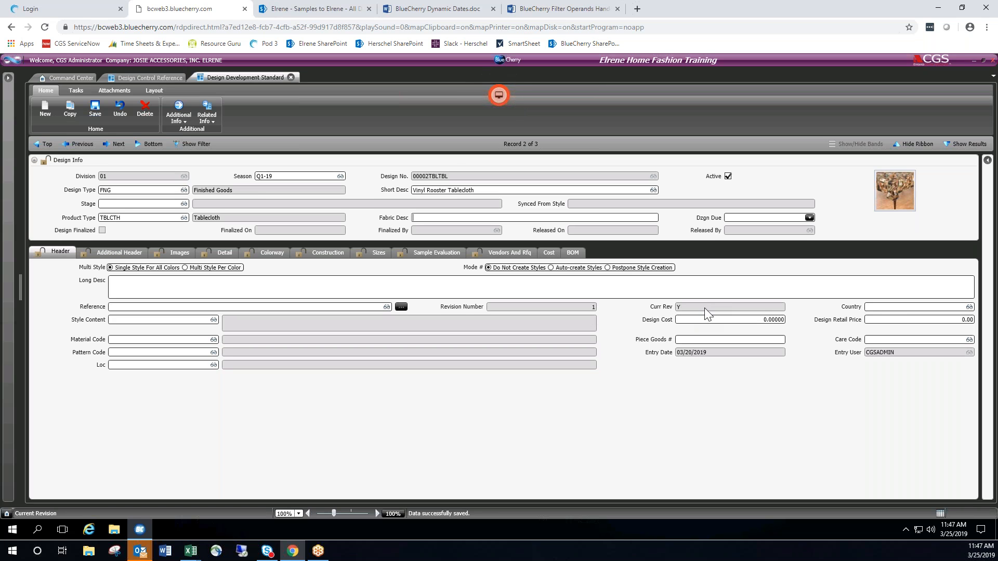
double_click(896, 307)
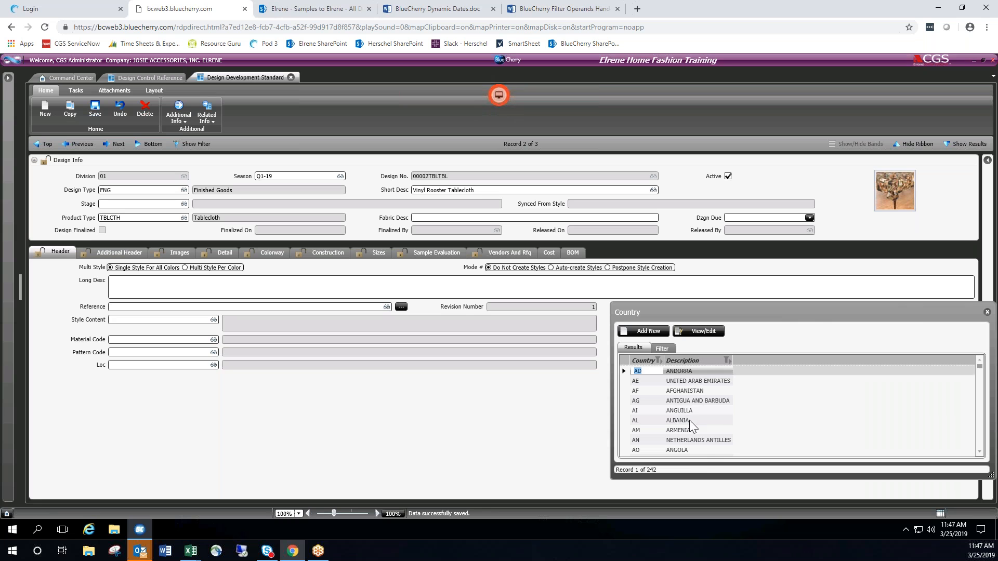
left_click(986, 312)
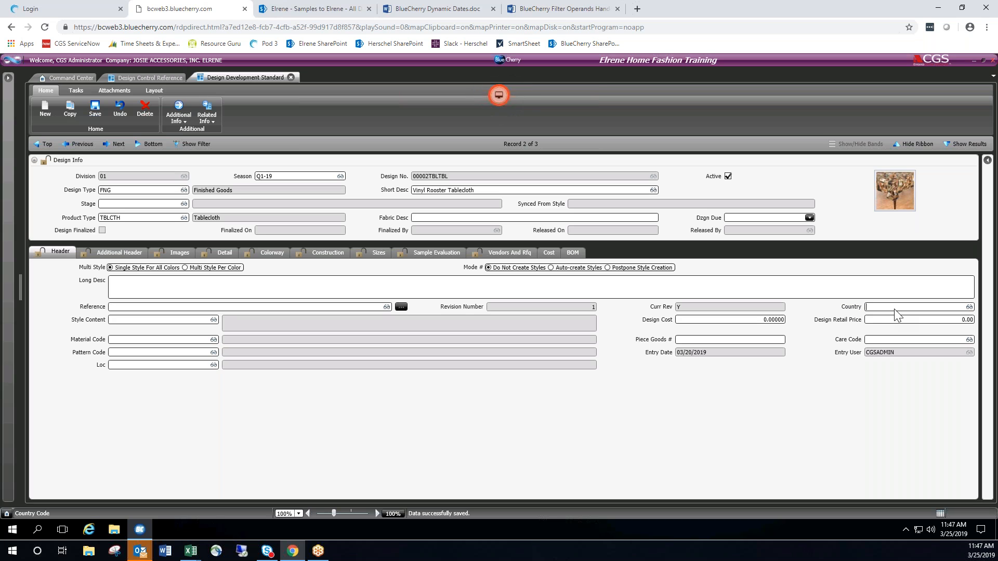
double_click(120, 320)
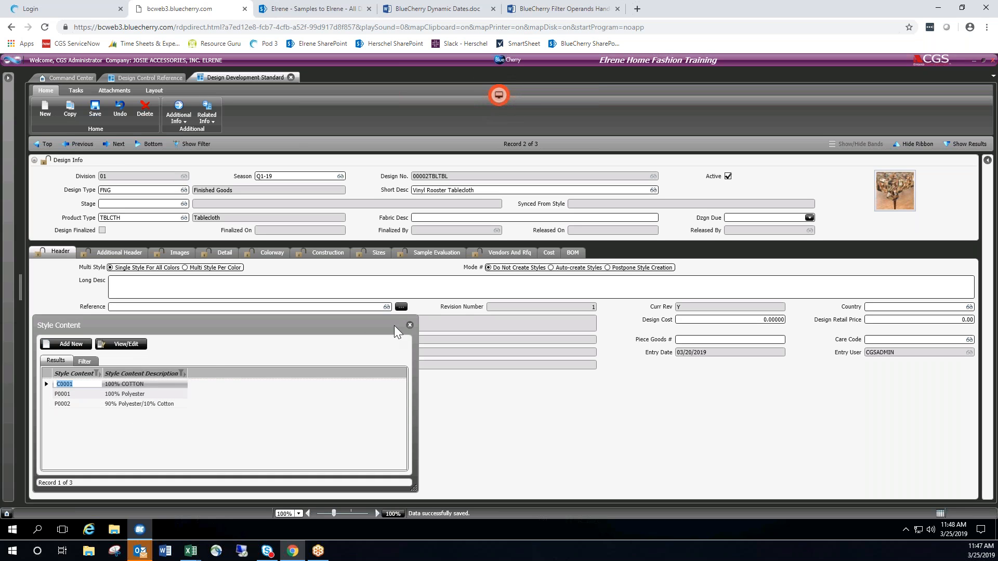
left_click(409, 325)
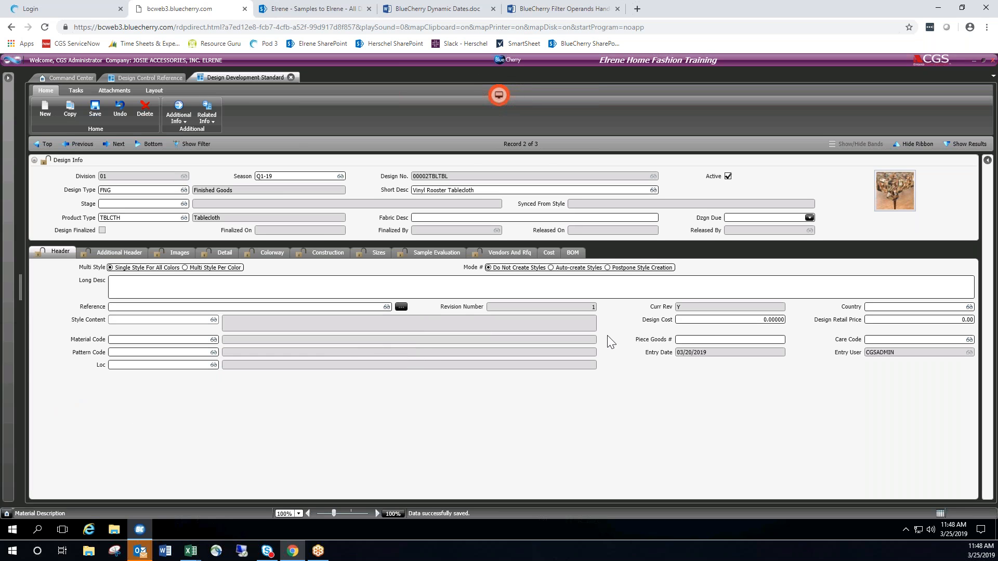
Point out the Design Cost field and check the lookups of the Material Code and Pattern Code fields.
left_click(718, 325)
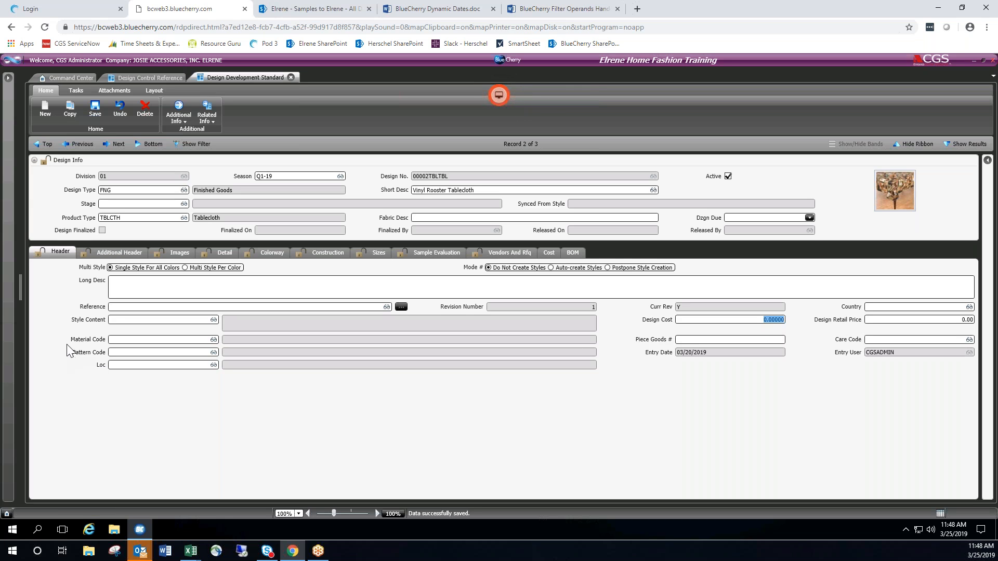
double_click(130, 341)
left_click(563, 328)
double_click(142, 353)
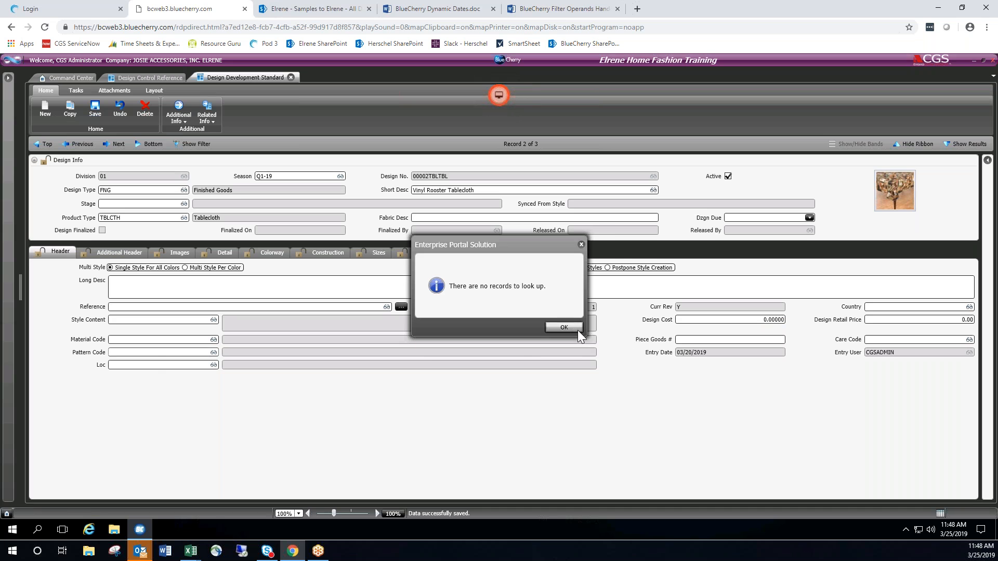
left_click(578, 329)
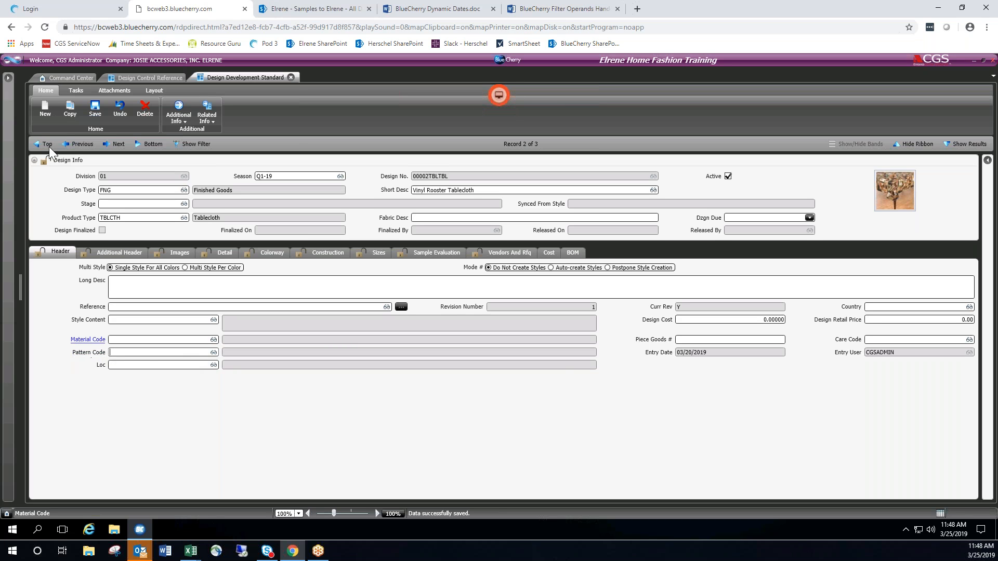
Browse the PLM Design filter fields around PRODUCT CATEGORY and reopen the Vinyl Rooster Tablecloth design.
left_click(204, 146)
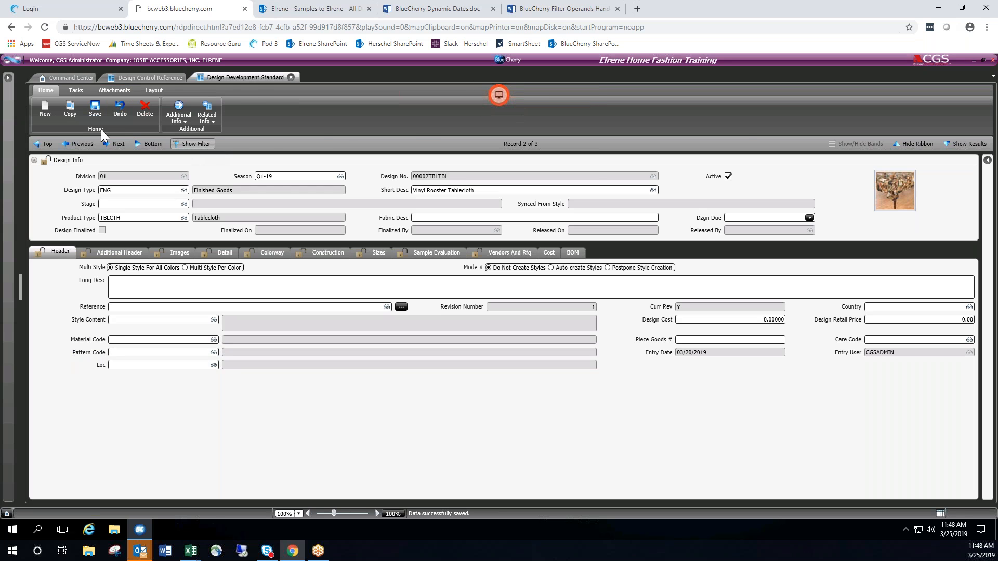
scroll(112, 369, "down", 20)
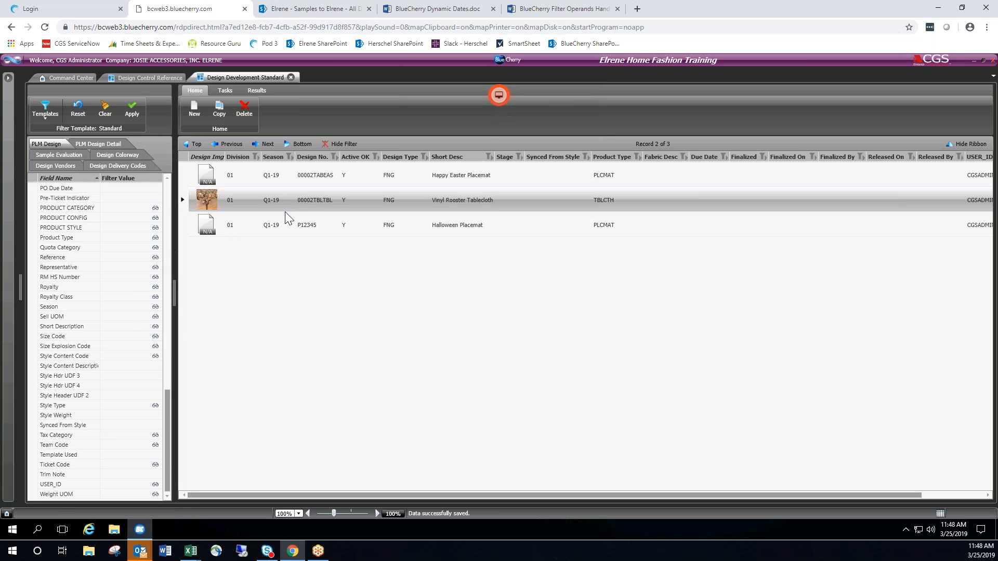
left_click(116, 209)
scroll(118, 220, "up", 3)
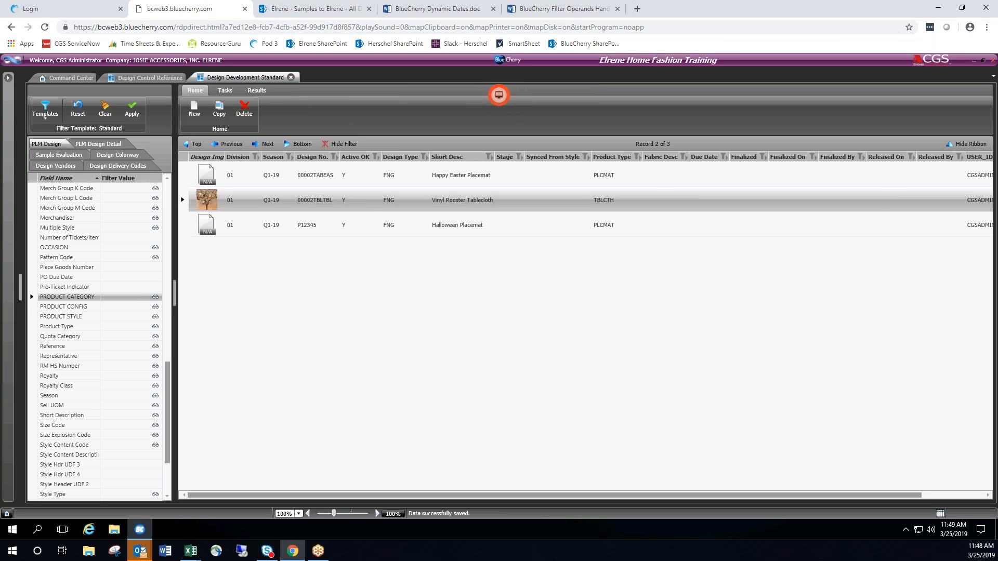
double_click(350, 204)
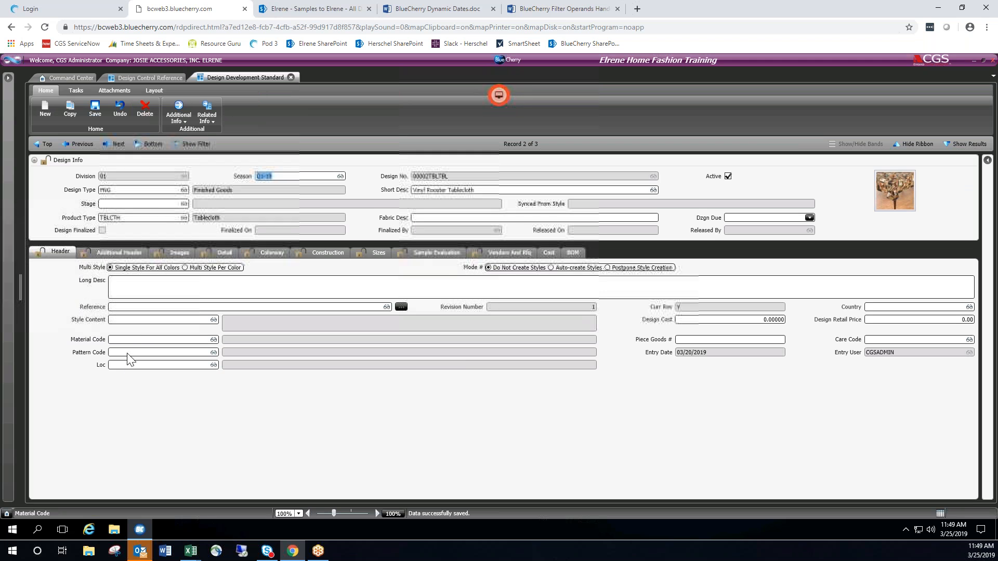
Try out the Piece Goods # field with filler text and clear it.
left_click(689, 340)
type("ERRTEWRT")
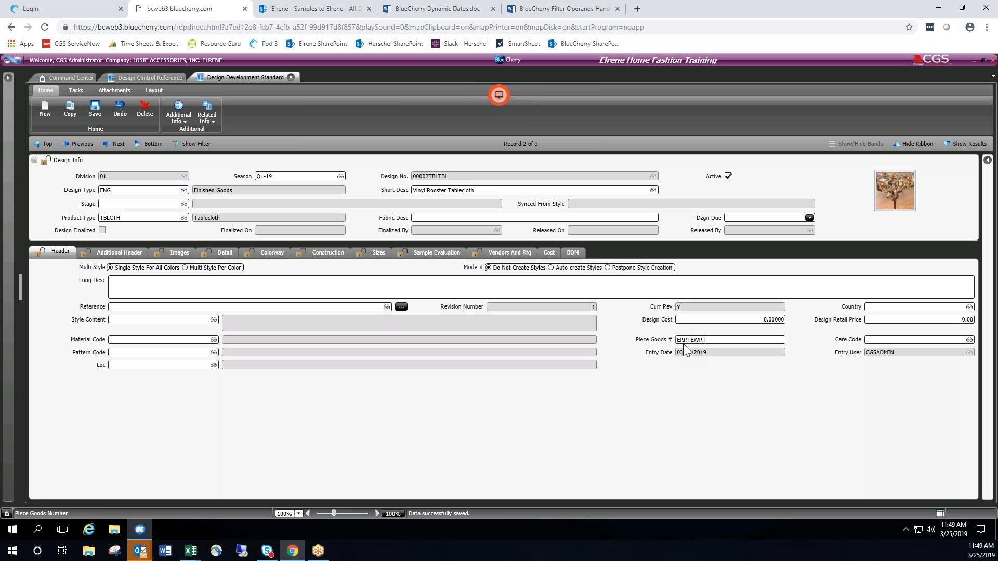
type("WERTWERTWRTRTWR")
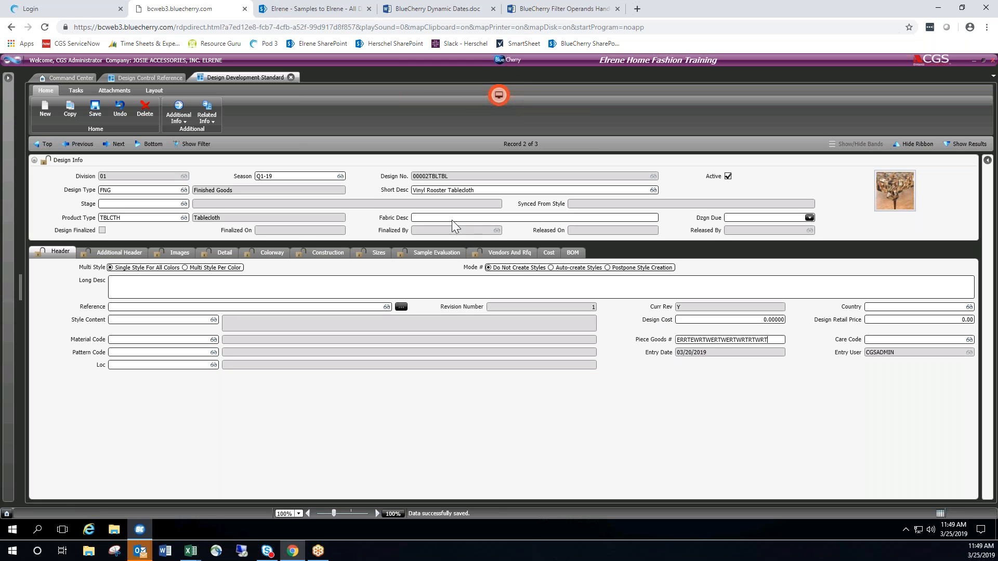
key("BackSpace")
key("BackSpace")
key("BackSpace")
key("BackSpace")
key("BackSpace")
key("BackSpace")
key("BackSpace")
key("BackSpace")
key("BackSpace")
key("BackSpace")
key("BackSpace")
key("BackSpace")
key("BackSpace")
key("BackSpace")
key("BackSpace")
key("BackSpace")
key("BackSpace")
key("BackSpace")
key("BackSpace")
key("BackSpace")
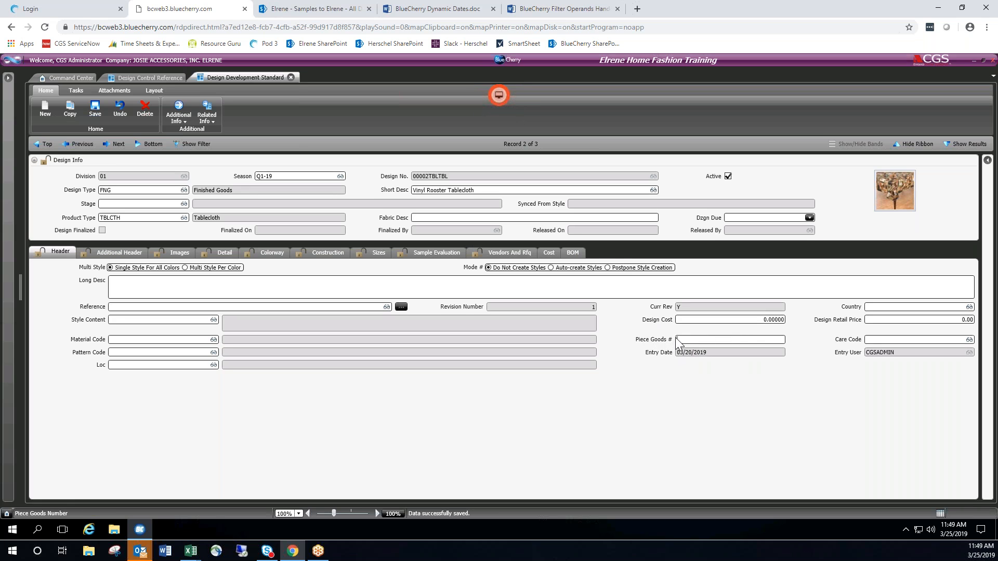
View the Care Code lookup with the Care Instructions column widened, and close it without choosing a code.
left_click(868, 342)
double_click(866, 342)
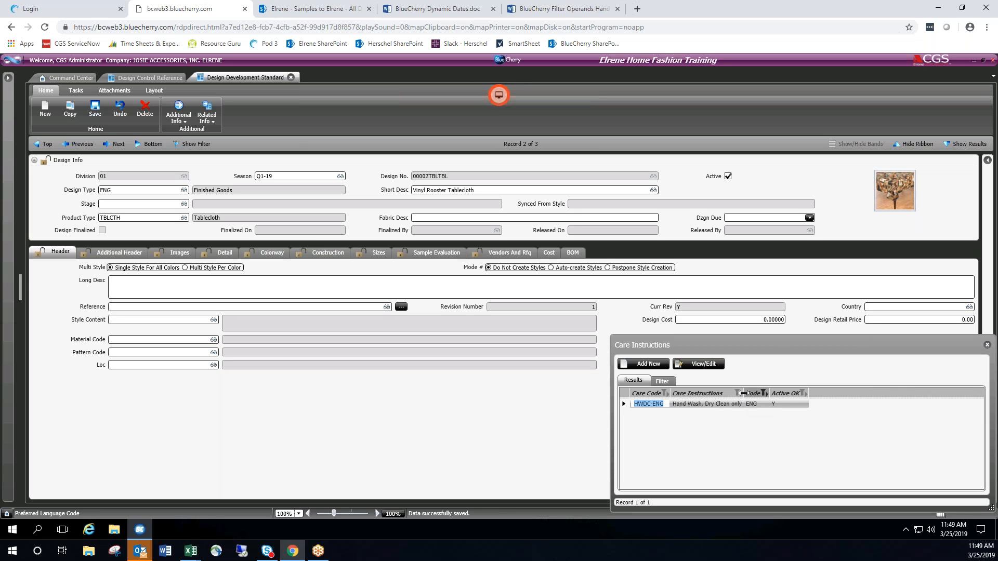
left_click_drag(743, 394, 838, 394)
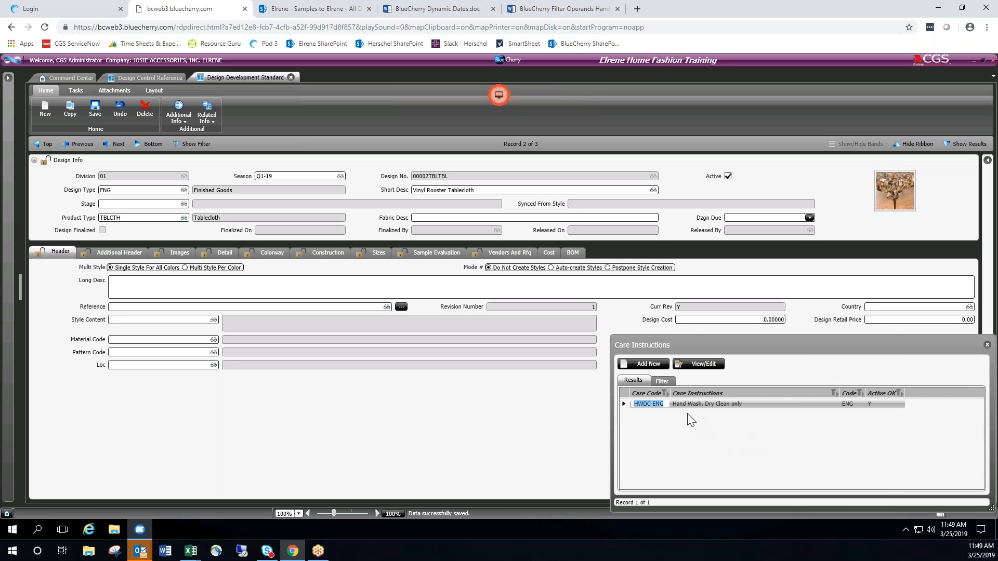
left_click(987, 347)
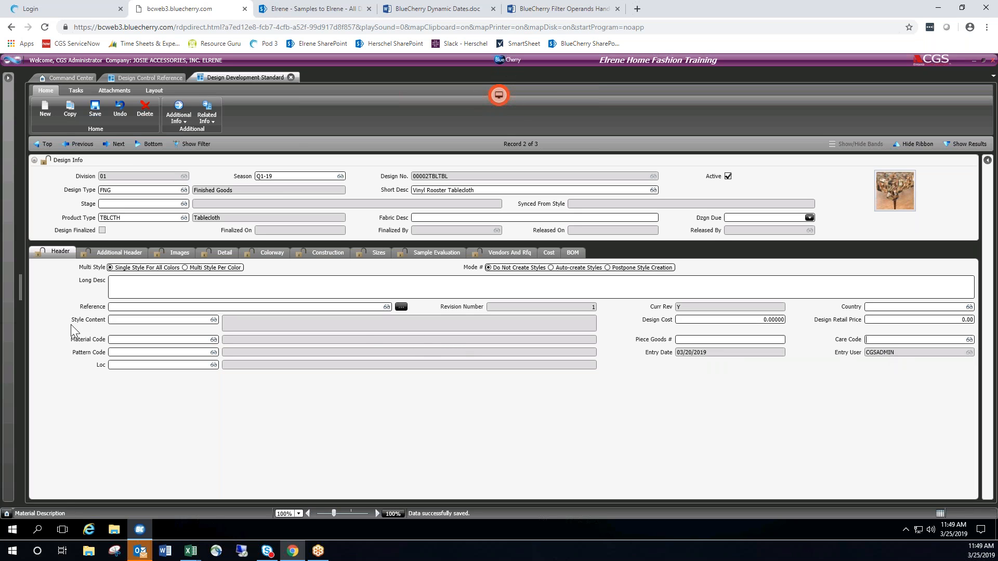
View the available locations in the Loc field's lookup and close it without choosing one.
left_click(114, 366)
key("F2")
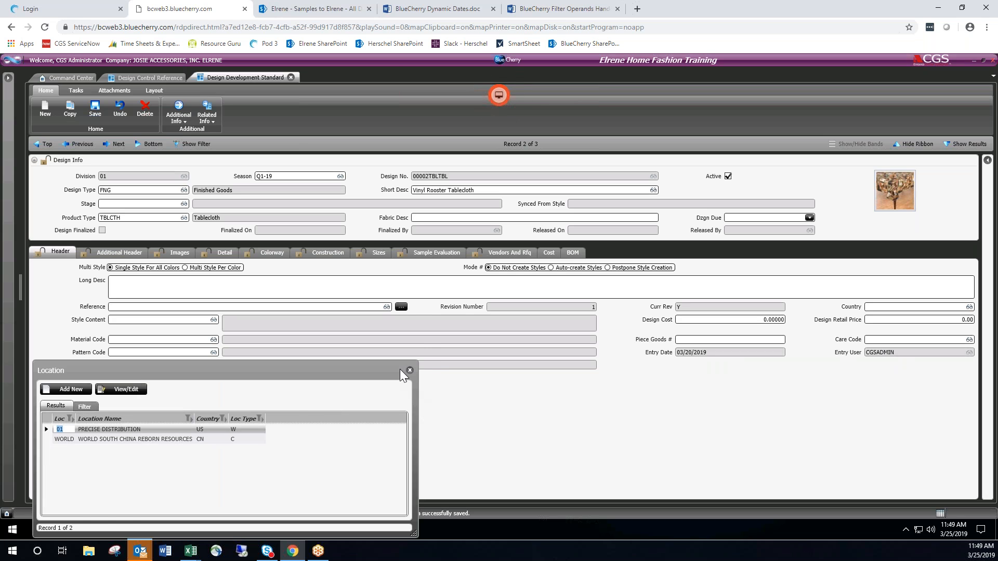
left_click(409, 371)
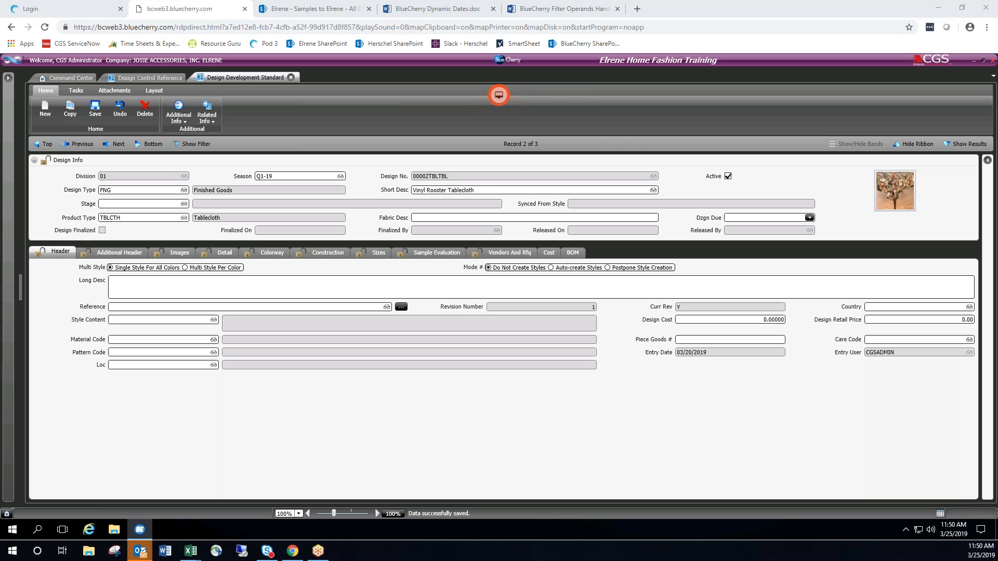
left_click(204, 422)
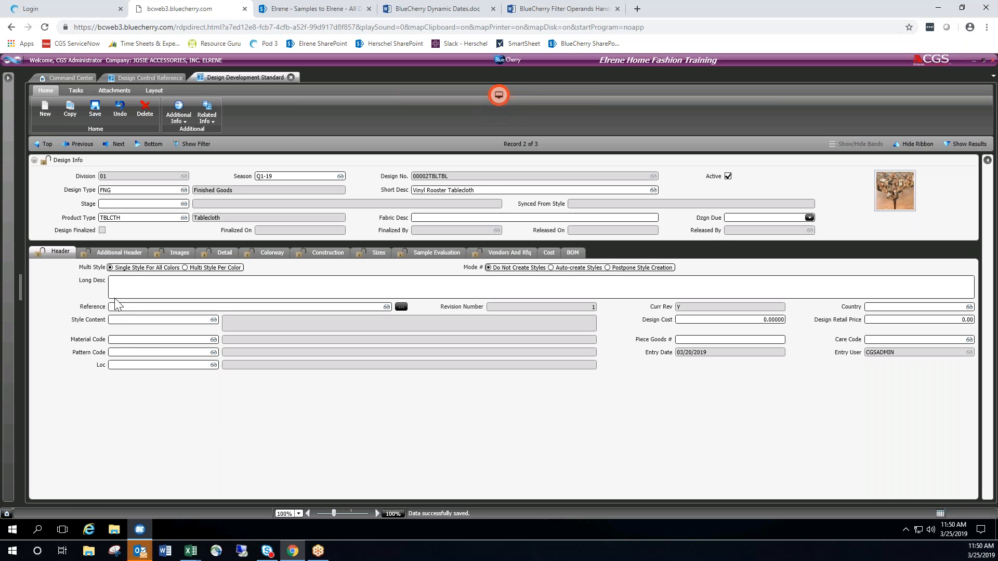
Expand the Comments section of the Additional Header, with the ribbon hidden and the Design Info band collapsed.
left_click(110, 253)
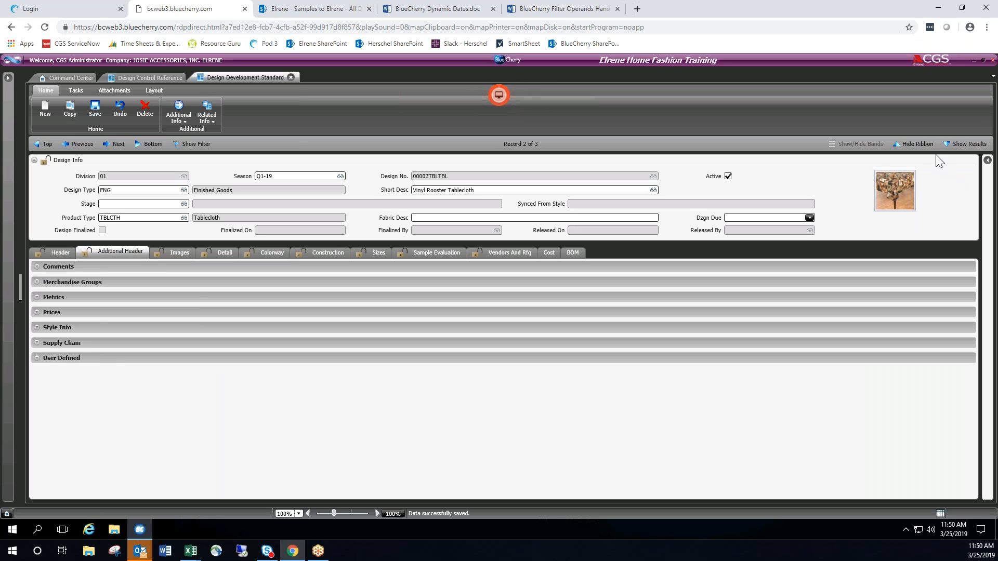
left_click(925, 144)
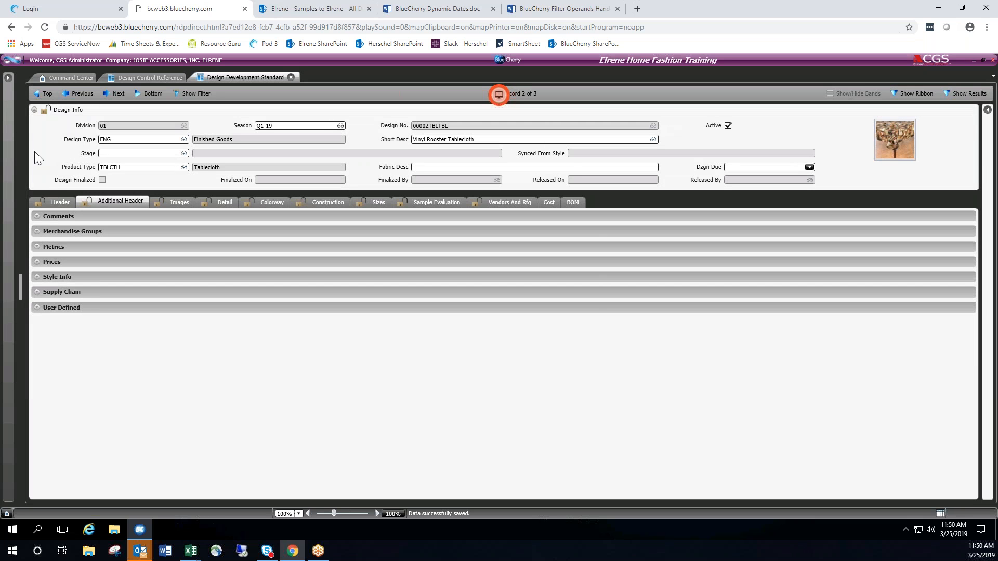
left_click(35, 110)
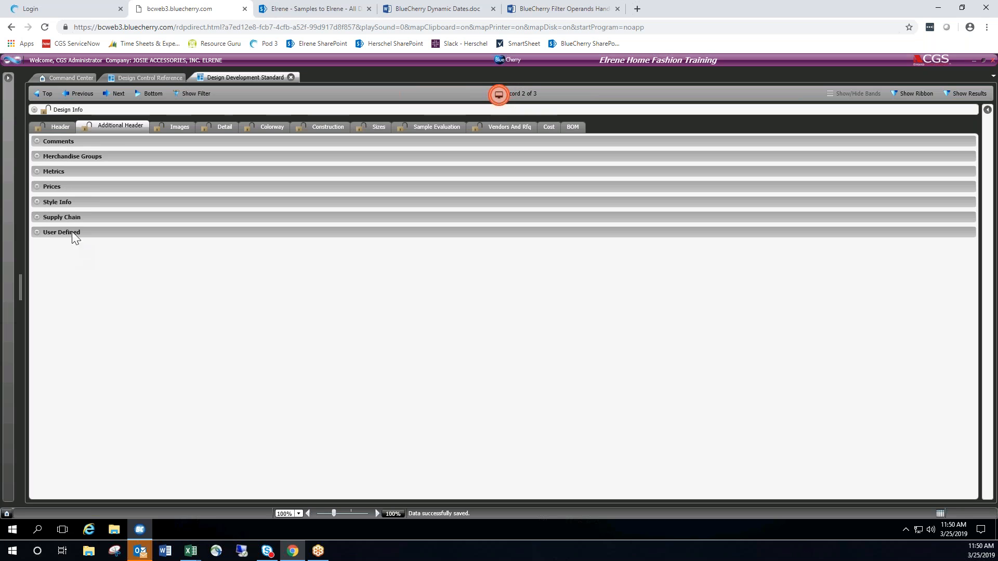
left_click(36, 142)
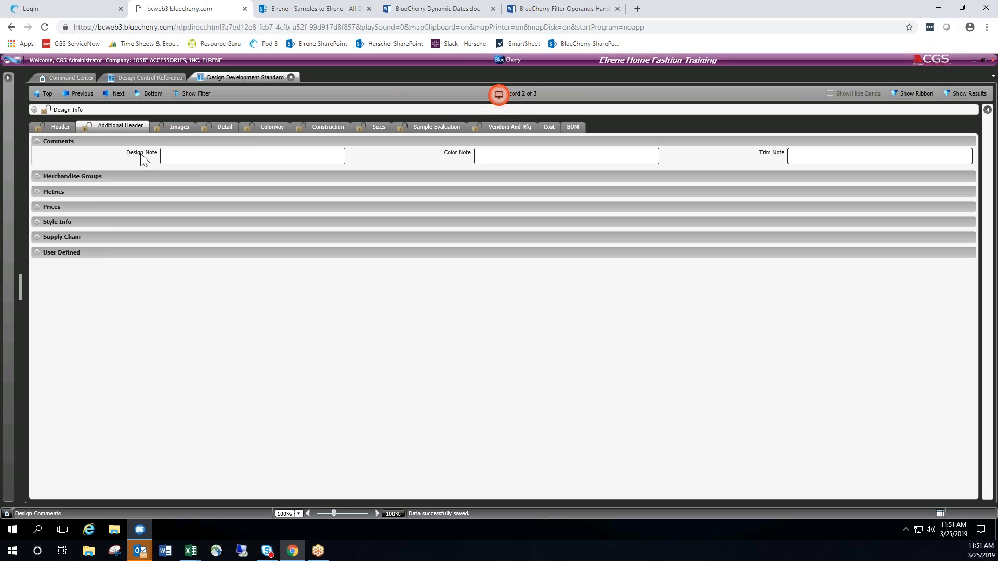
Expand the Design Info band again while viewing the Header fields, and return to the Additional Header.
left_click(61, 127)
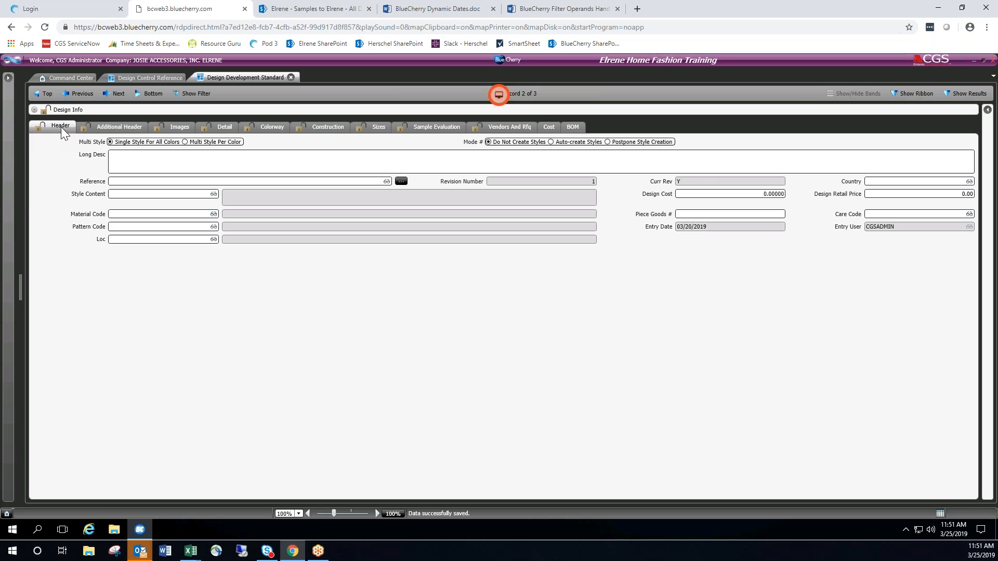
left_click(33, 109)
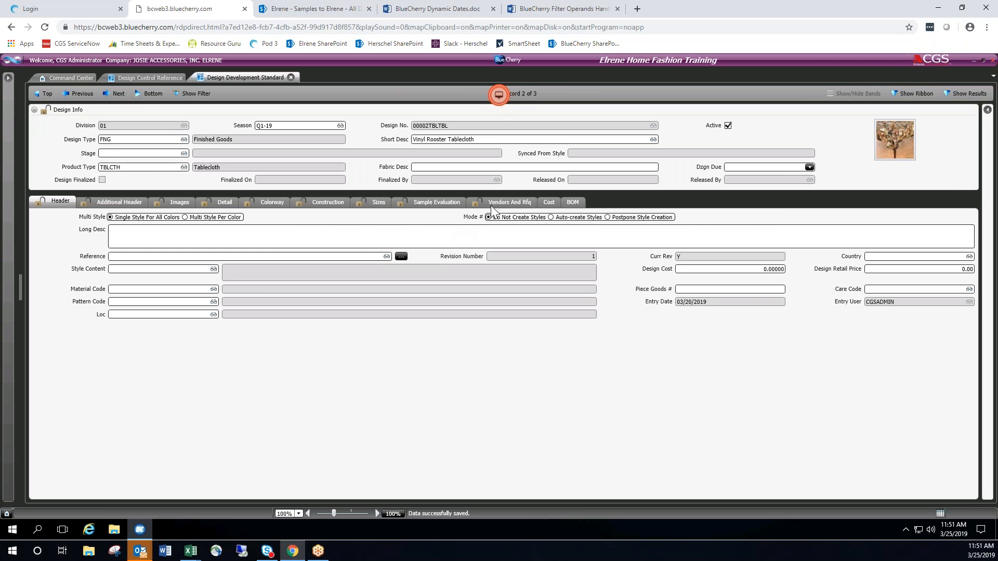
left_click(119, 202)
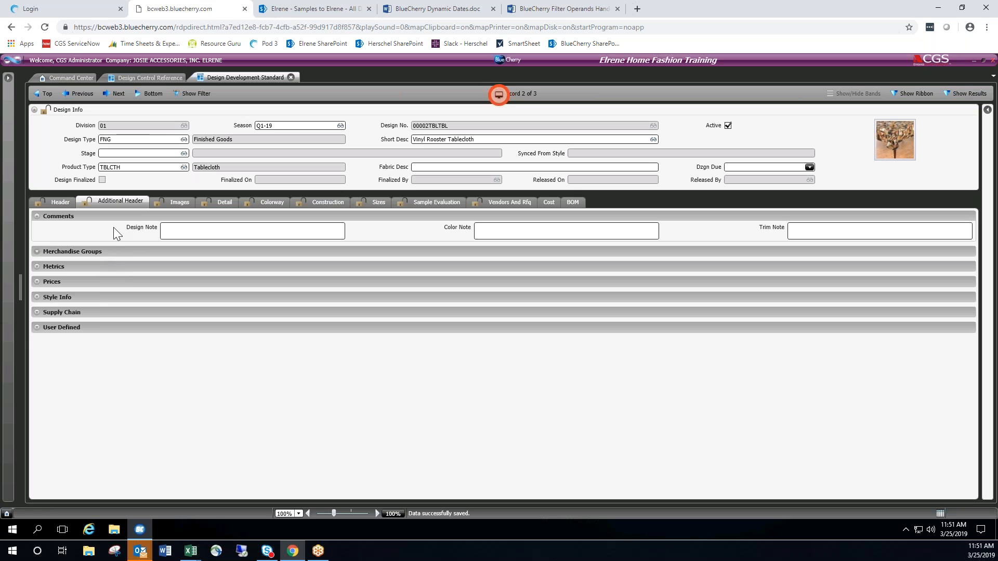
Point out the Design Note and Trim Note fields and expand the Merchandise Groups section.
left_click(201, 233)
left_click(813, 227)
left_click(38, 251)
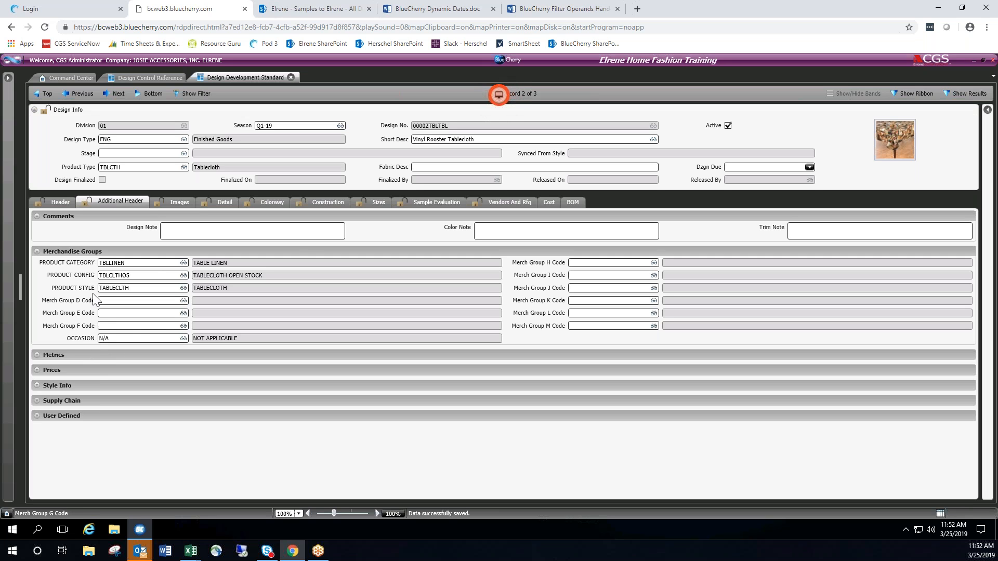
Review the PRODUCT CATEGORY and PRODUCT CONFIG lookup lists without changing either code, and return to the Header fields.
left_click(184, 263)
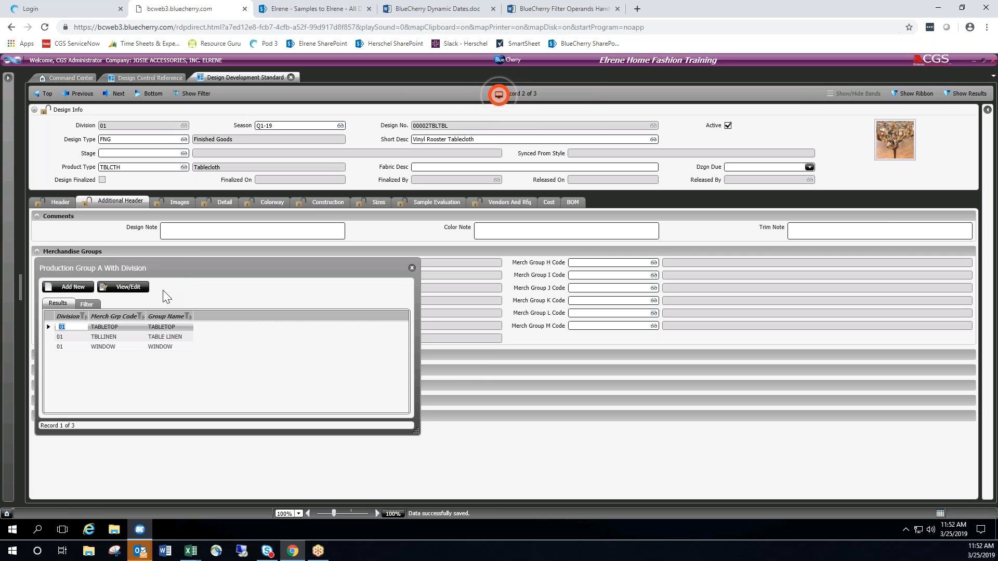
left_click(411, 268)
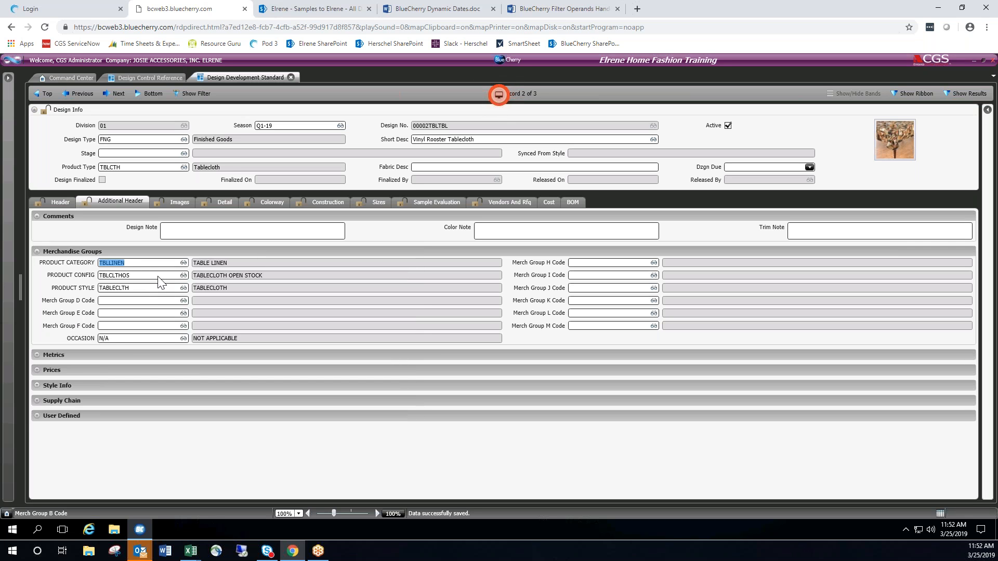
left_click(183, 276)
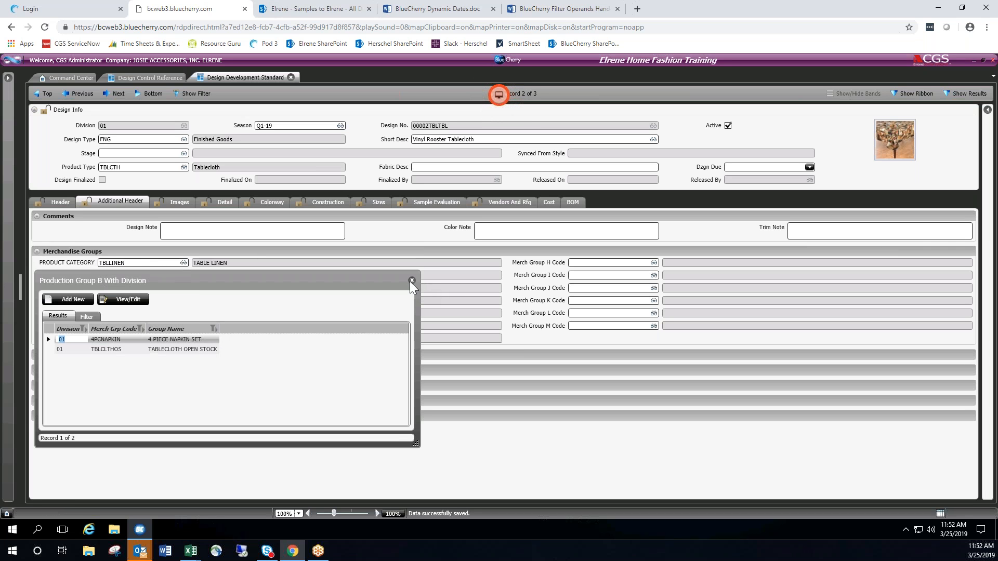
left_click(411, 281)
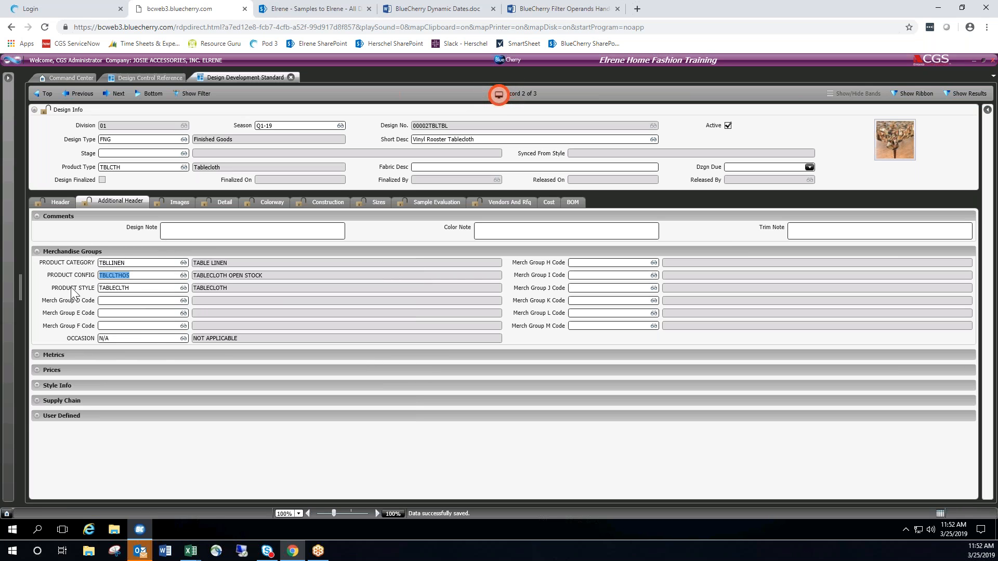
left_click(60, 203)
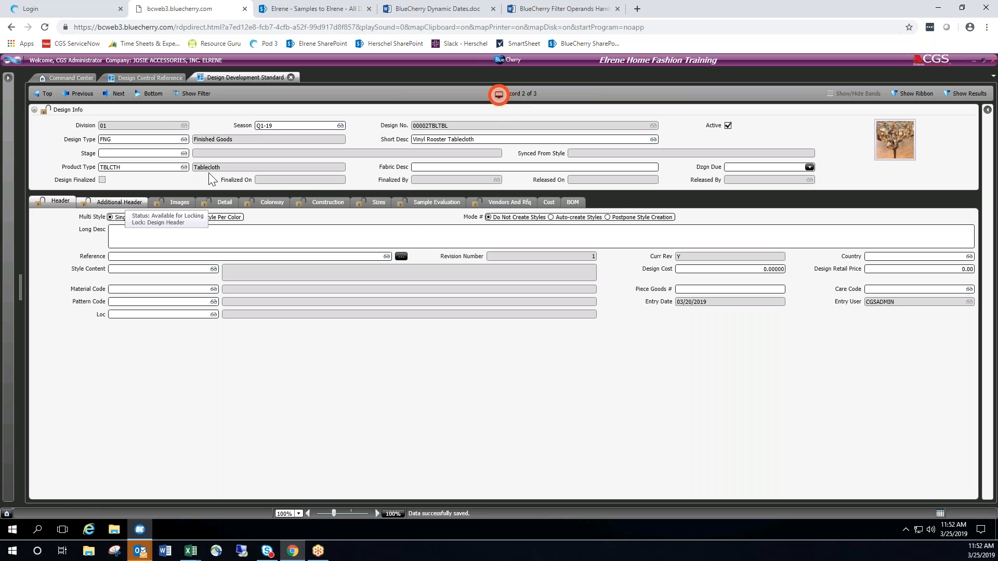
Expand the Metrics section of the Additional Header and review the Sell UOM lookup list without choosing a unit.
left_click(114, 202)
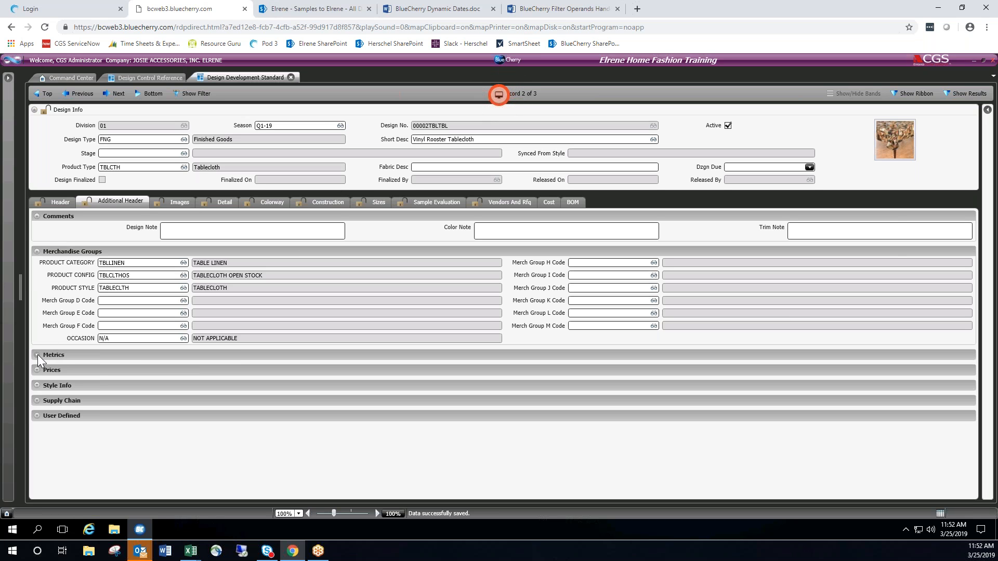
left_click(64, 204)
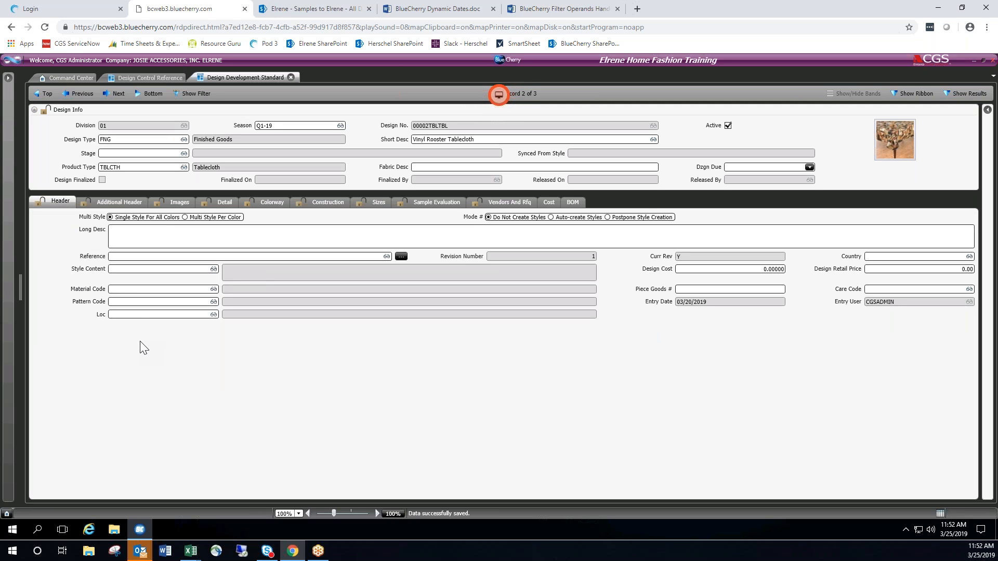
left_click(119, 201)
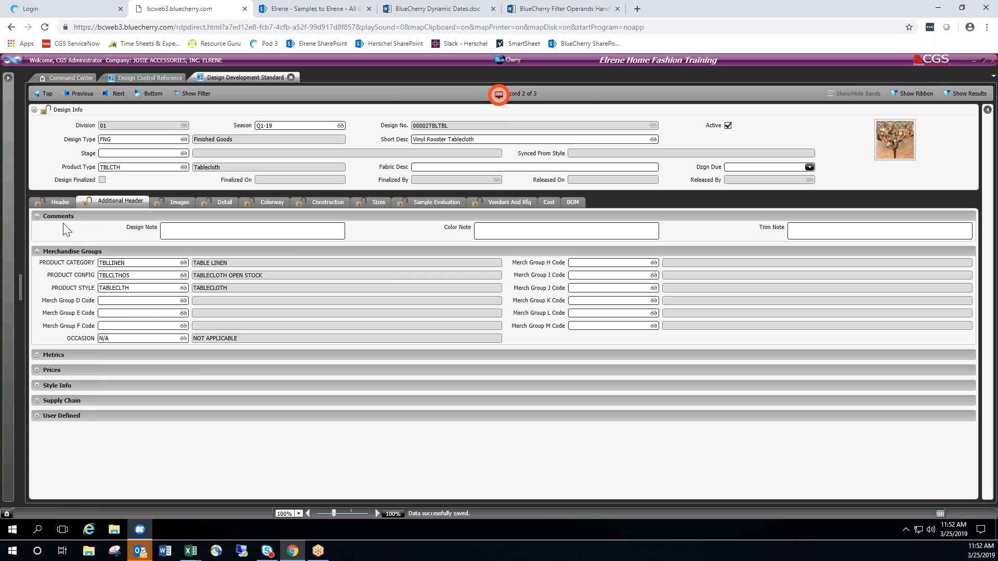
left_click(39, 354)
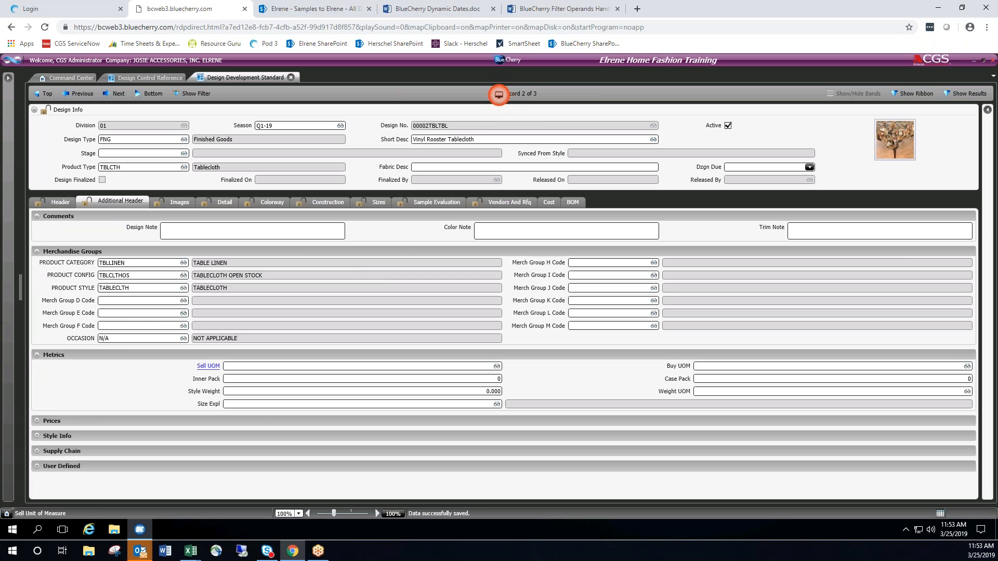
left_click(221, 369)
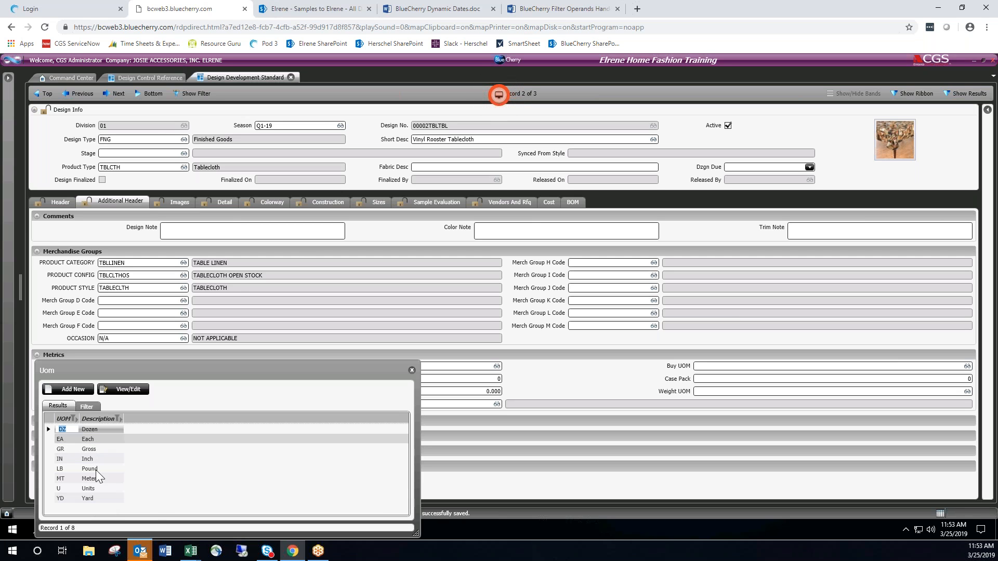
left_click(412, 370)
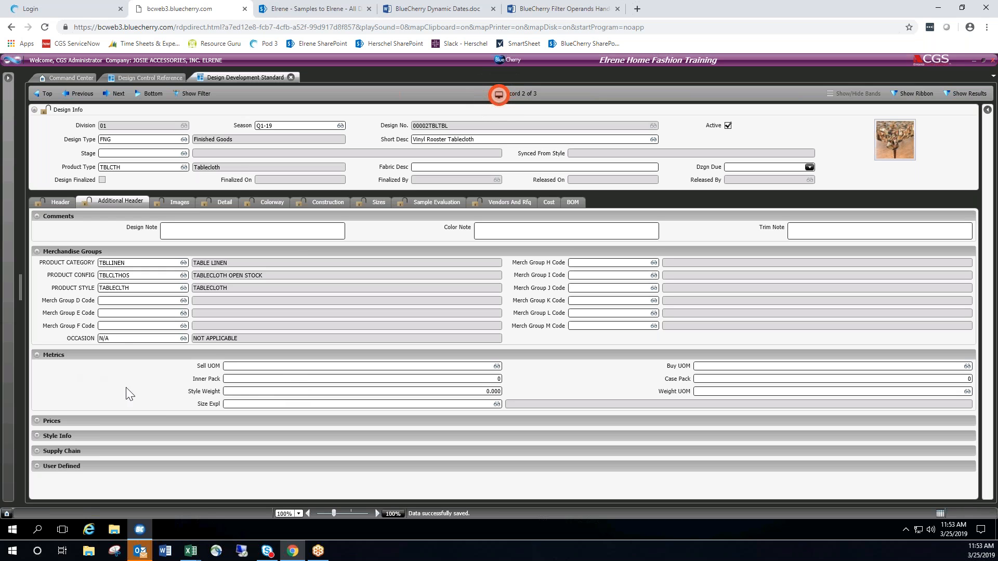
Collapse the Comments, Merchandise Groups and Metrics sections, and expand Prices to show the Price A to Price E fields.
left_click(36, 216)
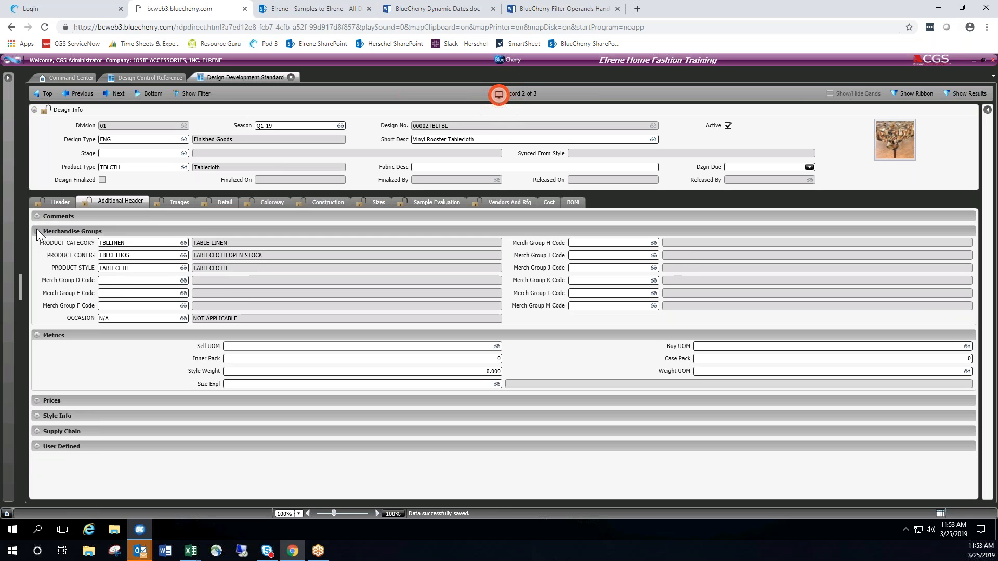
left_click(36, 232)
left_click(37, 246)
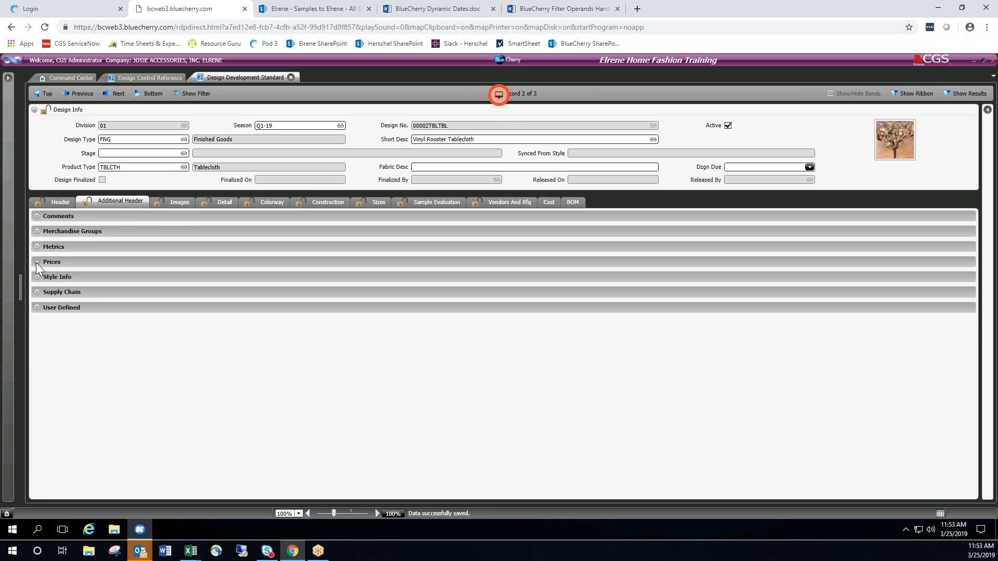
left_click(36, 262)
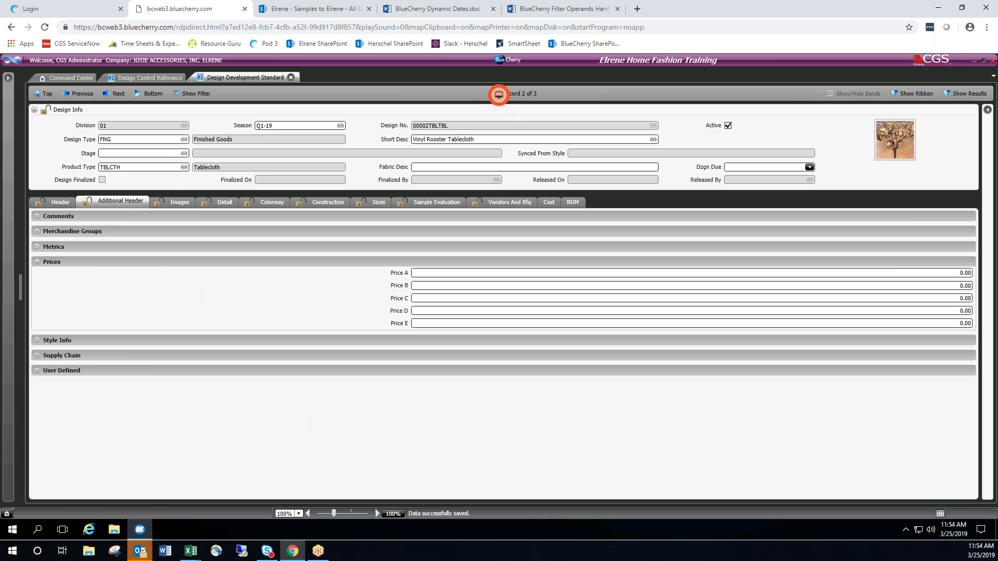
Switch to the Elrene PLM Training Agenda workbook in Excel, point out the Customer entries on the Merch Groups sheet, and return to BlueCherry.
left_click(190, 550)
left_click(151, 505)
left_click_drag(403, 131, 404, 122)
left_click_drag(405, 82, 405, 115)
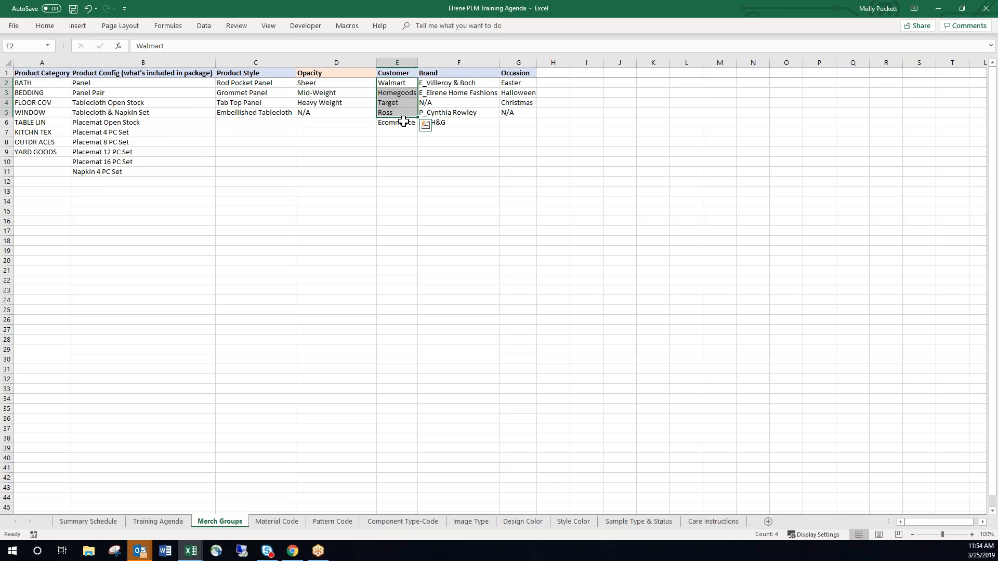
left_click(403, 122)
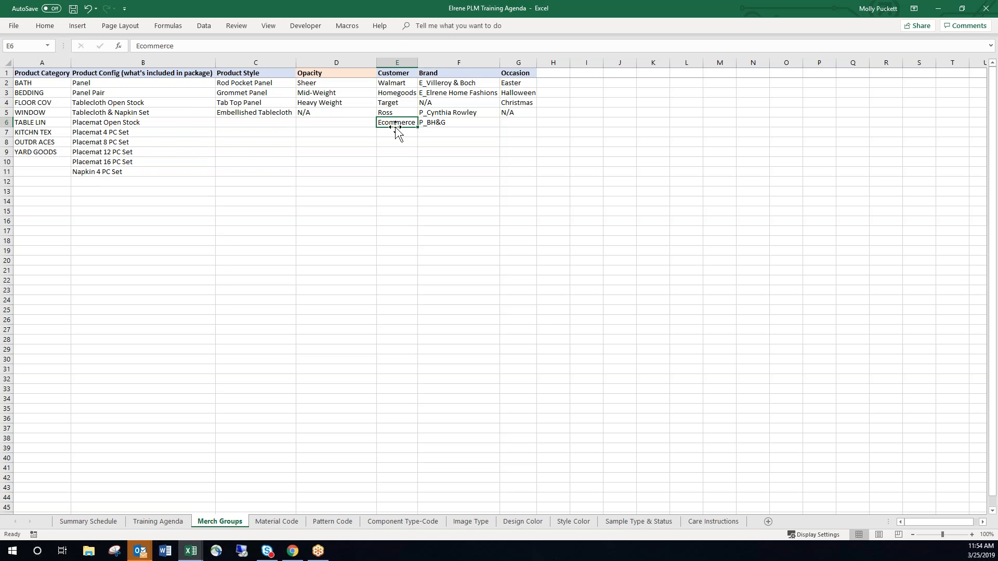
left_click(938, 12)
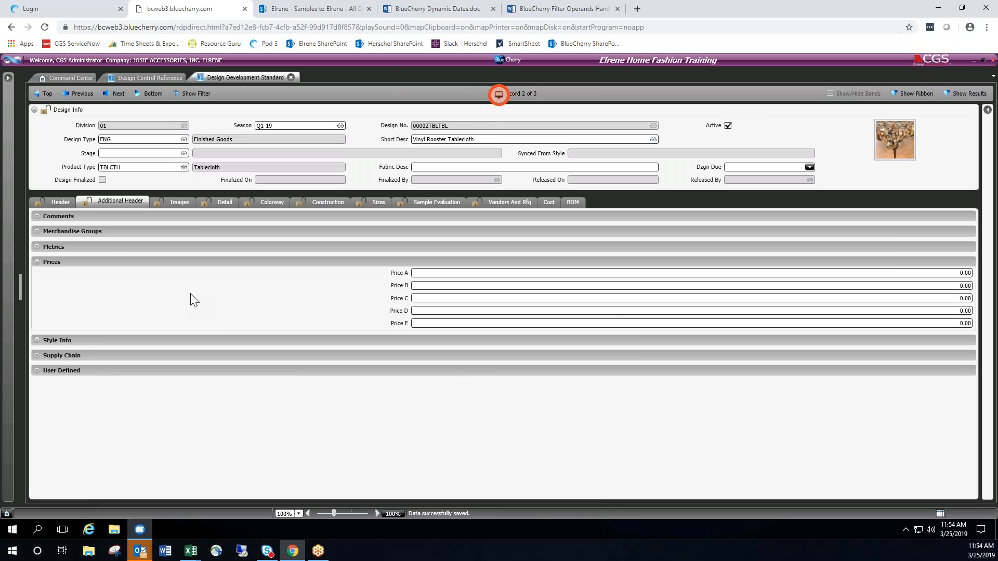
Go through the Style Info, Supply Chain and User Defined sections one at a time, collapsing each previous section before expanding the next.
left_click(36, 263)
left_click(37, 276)
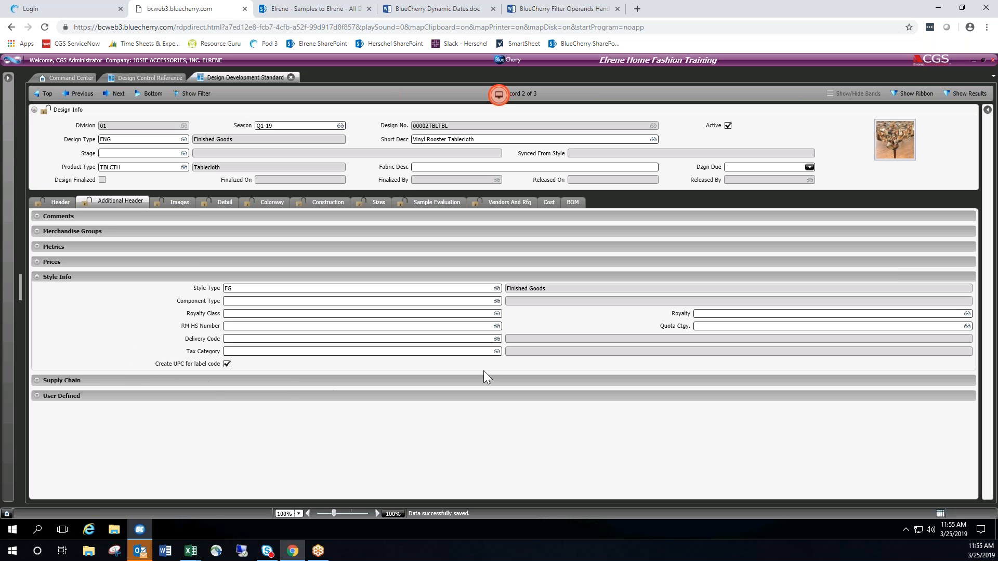
left_click(36, 277)
left_click(37, 293)
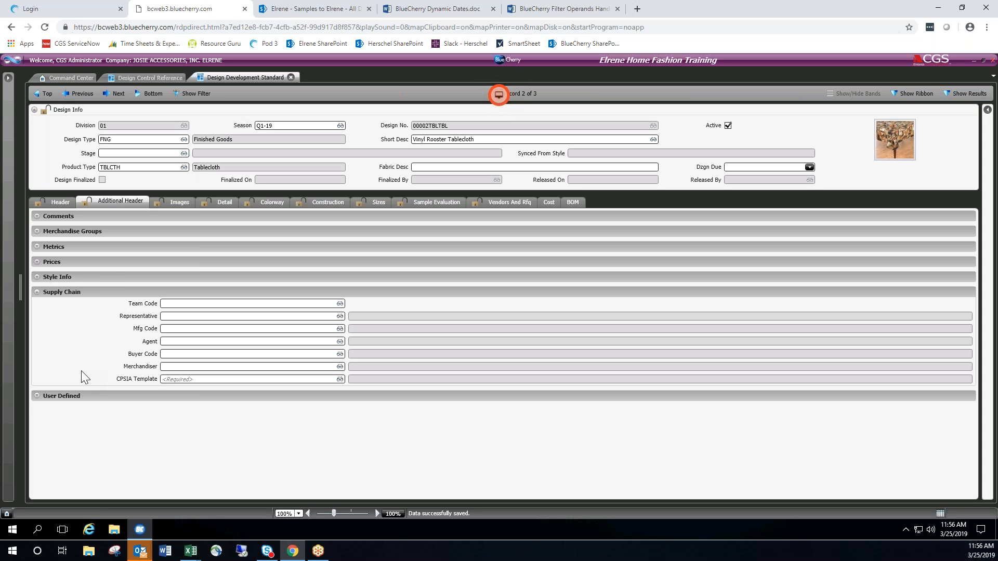
left_click(37, 293)
left_click(36, 308)
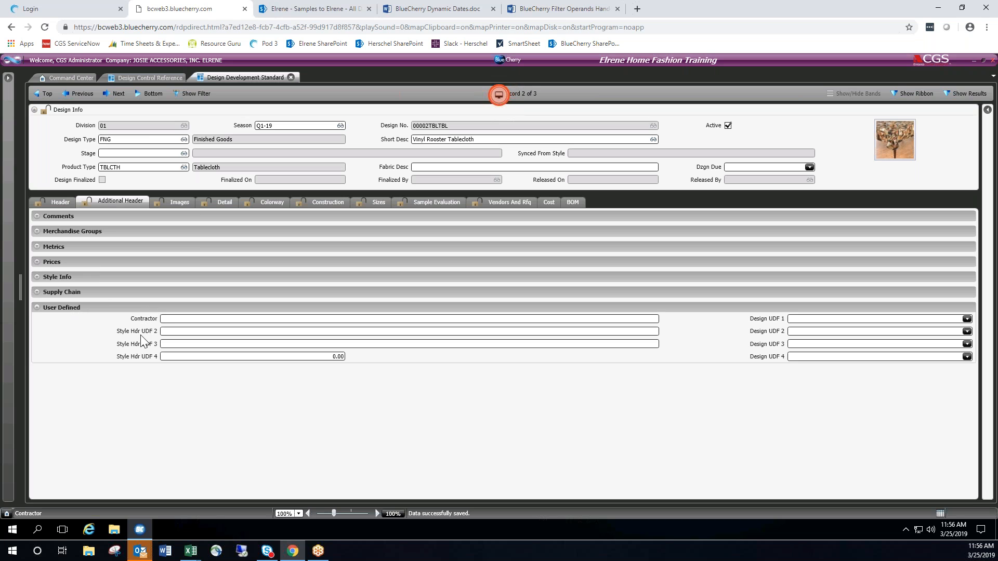
Enter FFADFFADF in Style Hdr UDF 2, DSFADSF in Style Hdr UDF 3, and the date 03/25/2019 in Design UDF 1.
left_click(180, 334)
type("FFADFFADF")
key("Tab")
type("DSFADSF")
key("Tab")
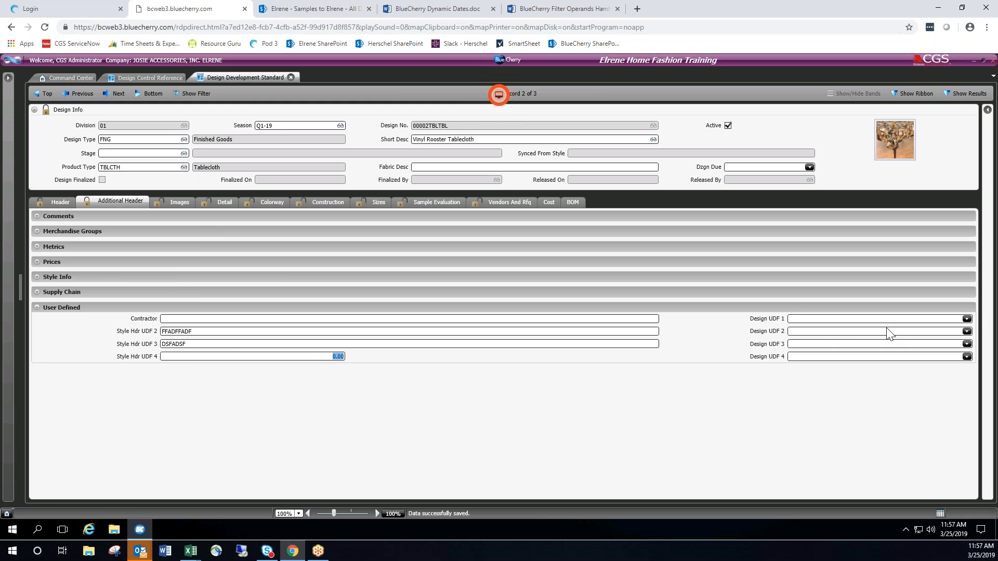
left_click(966, 319)
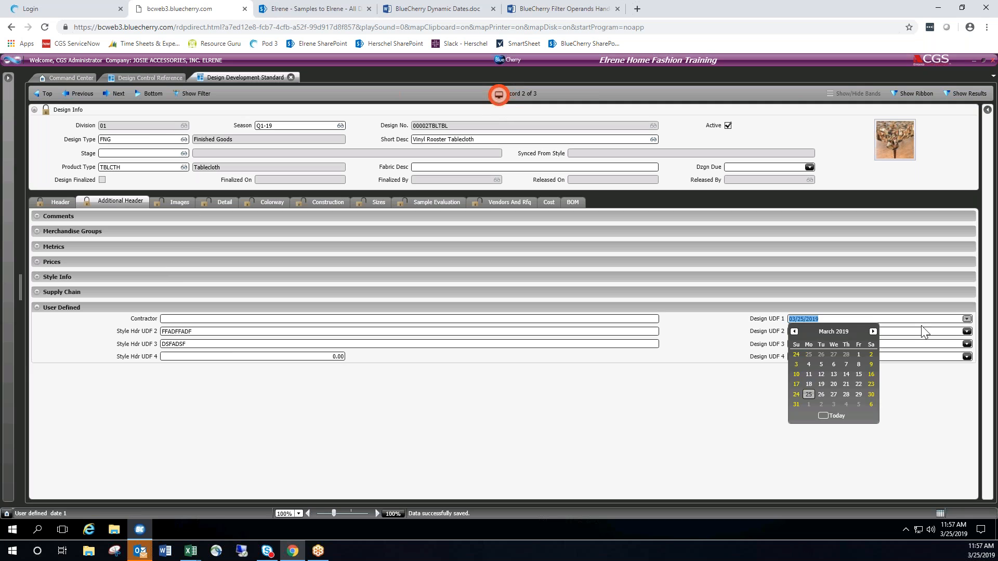
left_click(740, 377)
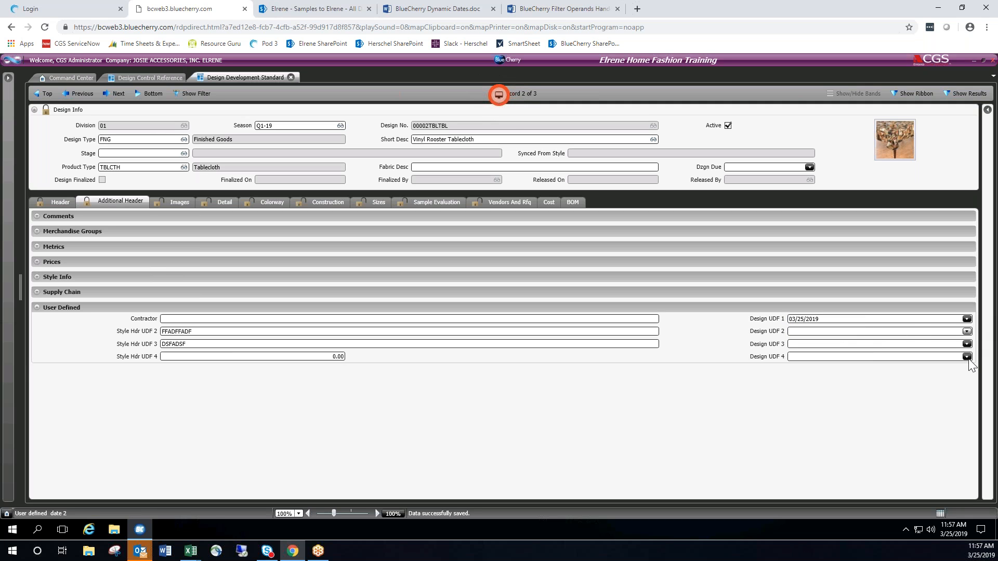
Clear the sample entries from Design UDF 1, Style Hdr UDF 2 and Style Hdr UDF 3.
left_click(833, 322)
key("Delete")
left_click(199, 335)
key("Delete")
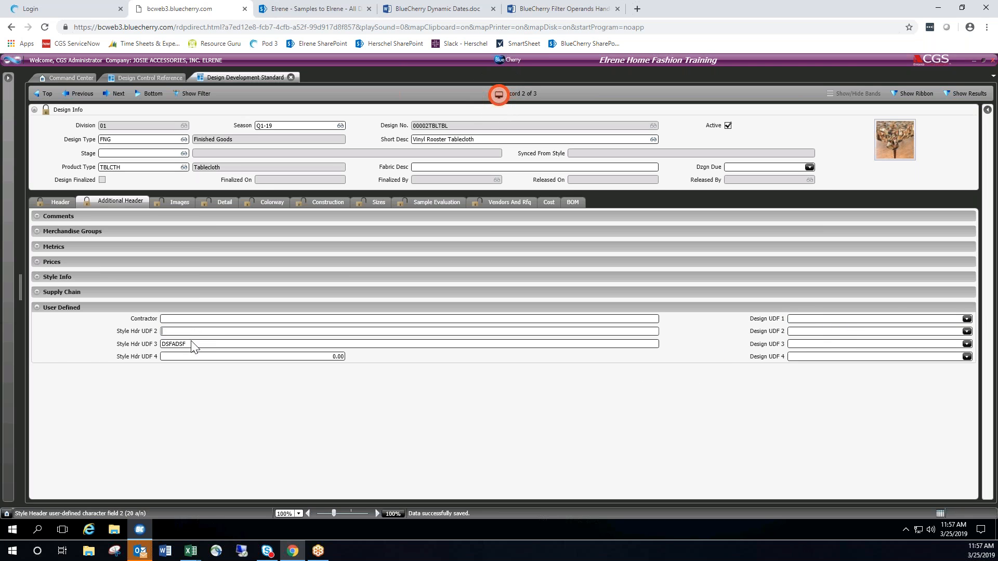
left_click(195, 345)
key("Delete")
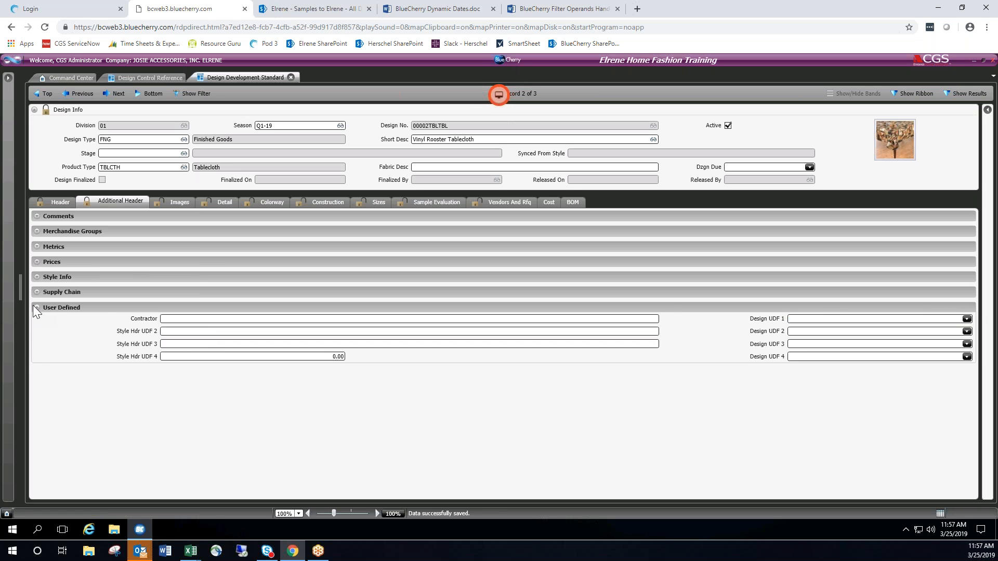
Collapse User Defined and expand the Comments, Merchandise Groups, Metrics and Prices sections together.
left_click(37, 307)
left_click(39, 215)
left_click(40, 252)
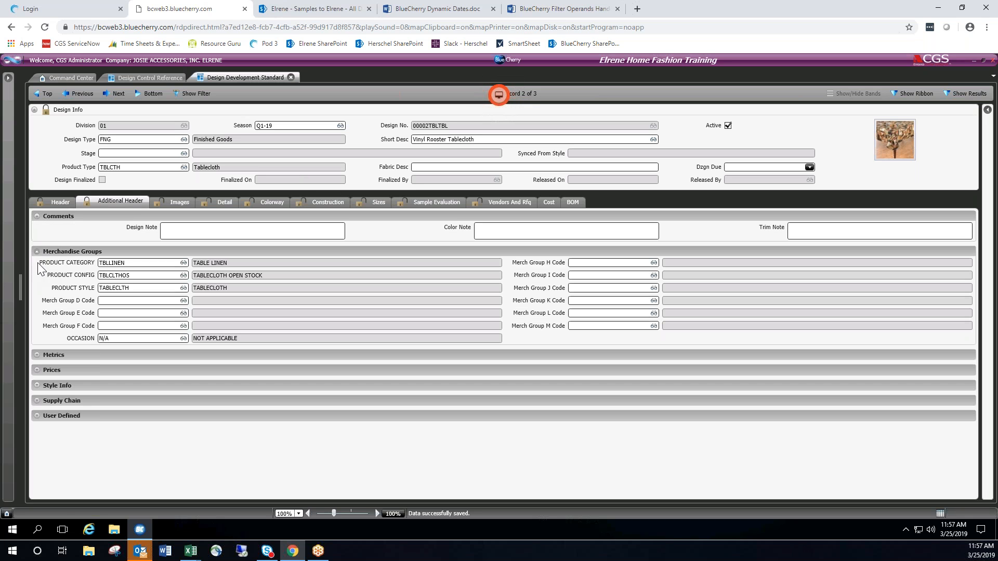
left_click(39, 356)
left_click(36, 421)
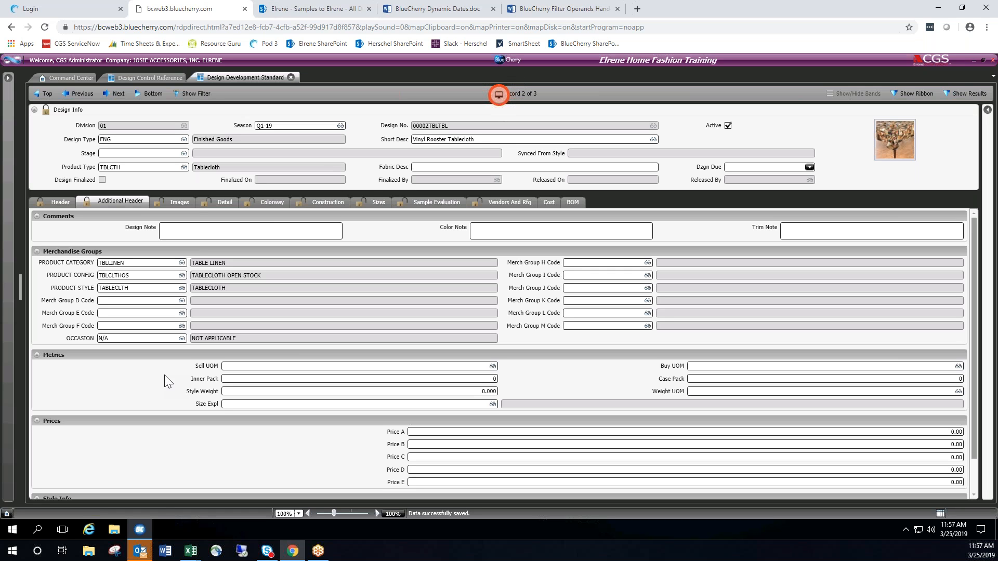
Collapse all open Additional Header sections, return to the Header fields and show the ribbon.
left_click(37, 216)
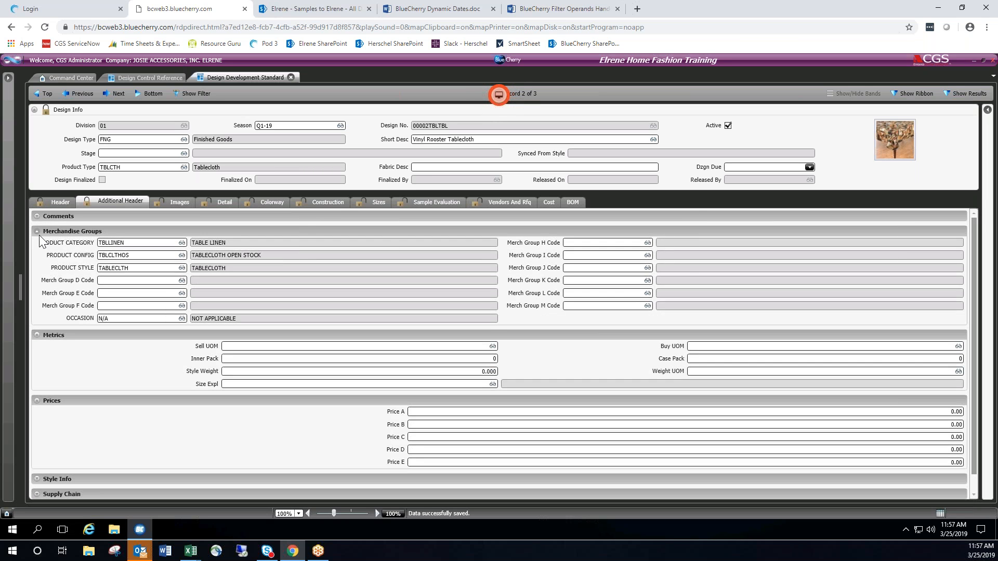
left_click(39, 231)
left_click(36, 247)
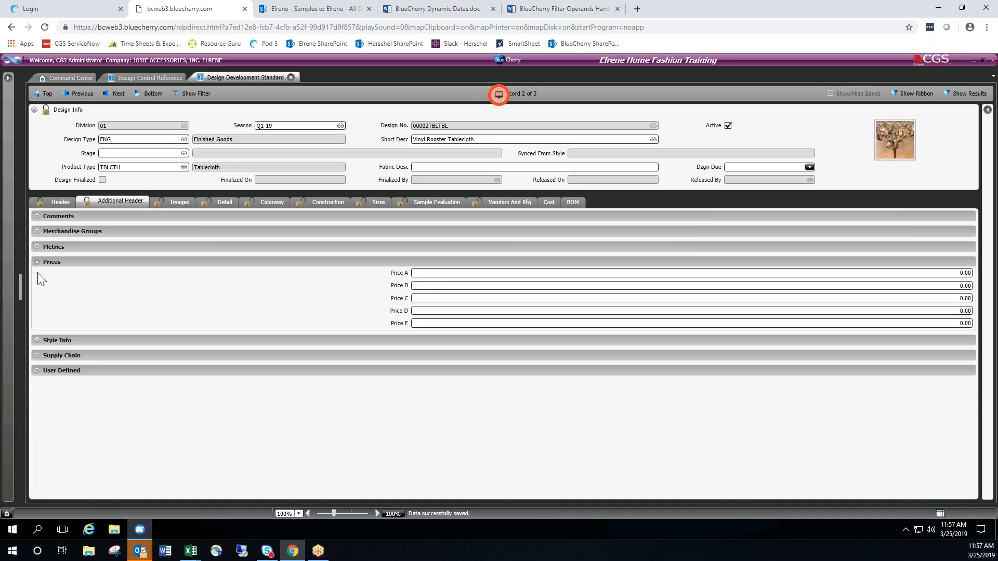
left_click(37, 262)
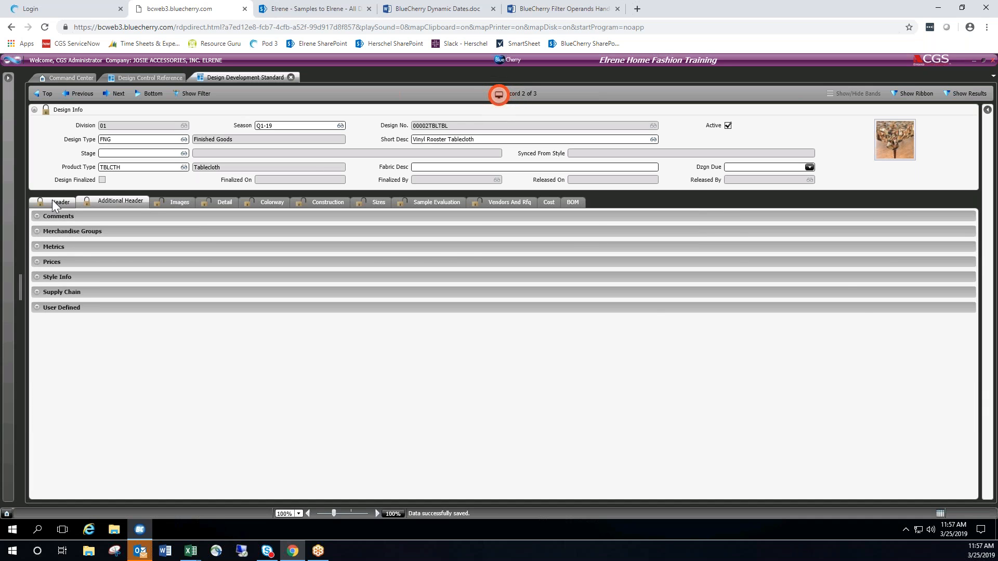
left_click(54, 204)
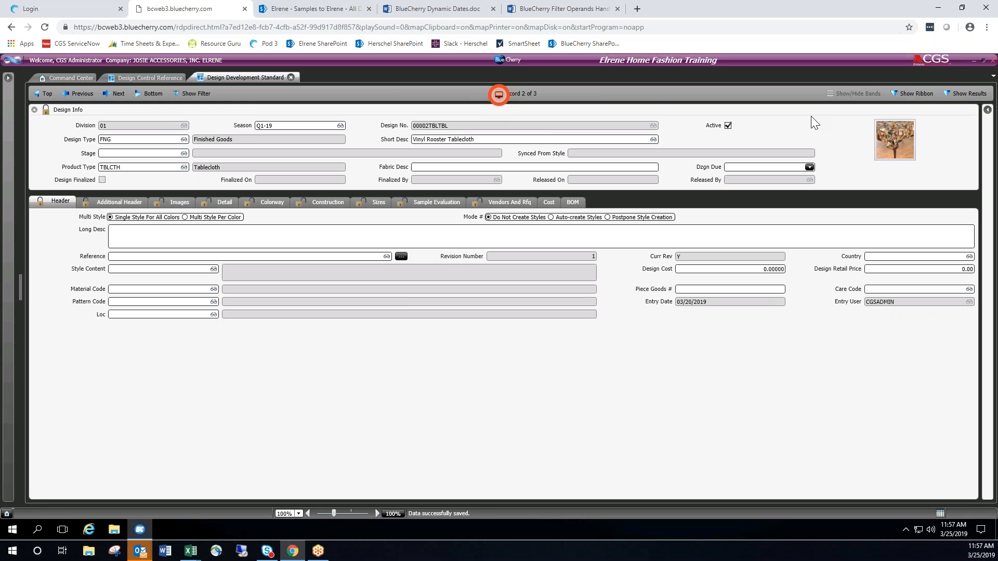
left_click(914, 94)
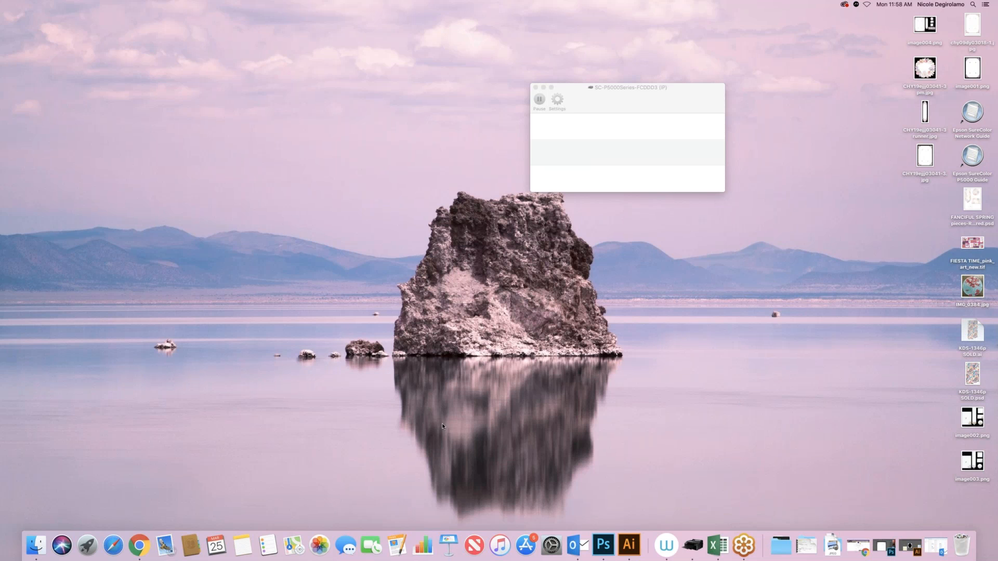
Switch to Google Chrome on the Mac and clear the FedEx page's web address from the address field.
left_click(140, 545)
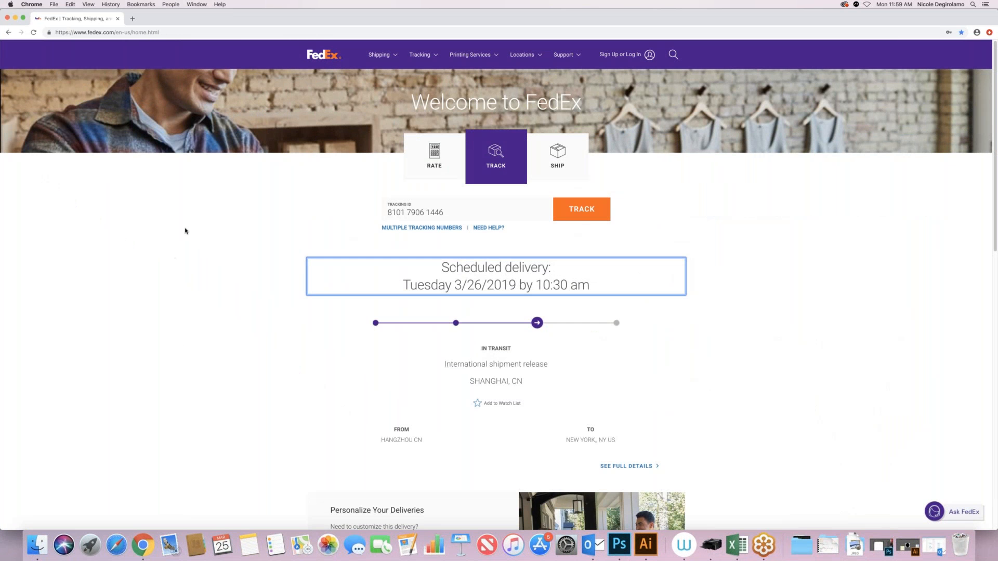
left_click(242, 32)
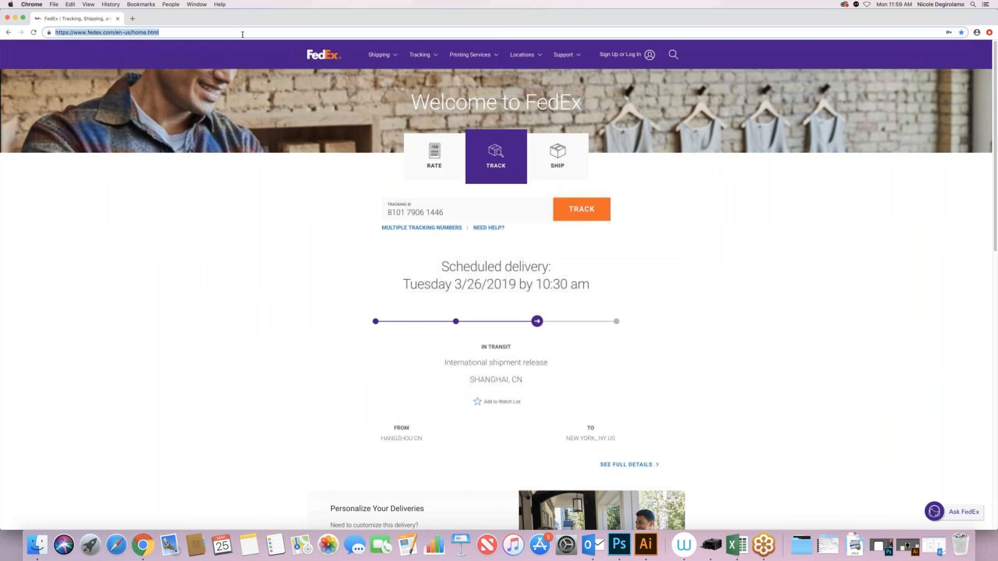
key("BackSpace")
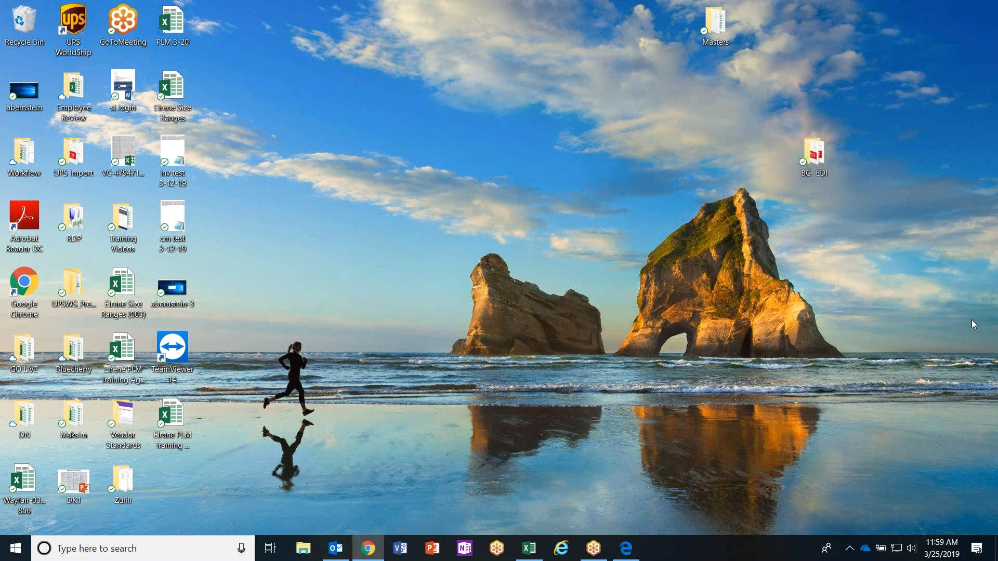
Close the browser window showing the CGS applications portal and start a new Chrome window.
left_click_drag(997, 61, 295, 39)
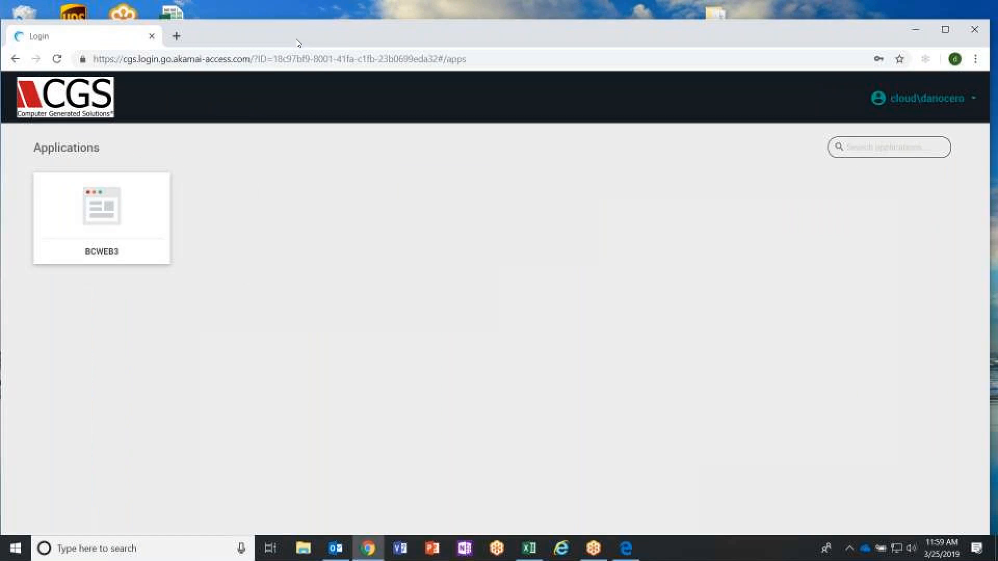
left_click(974, 30)
left_click(367, 548)
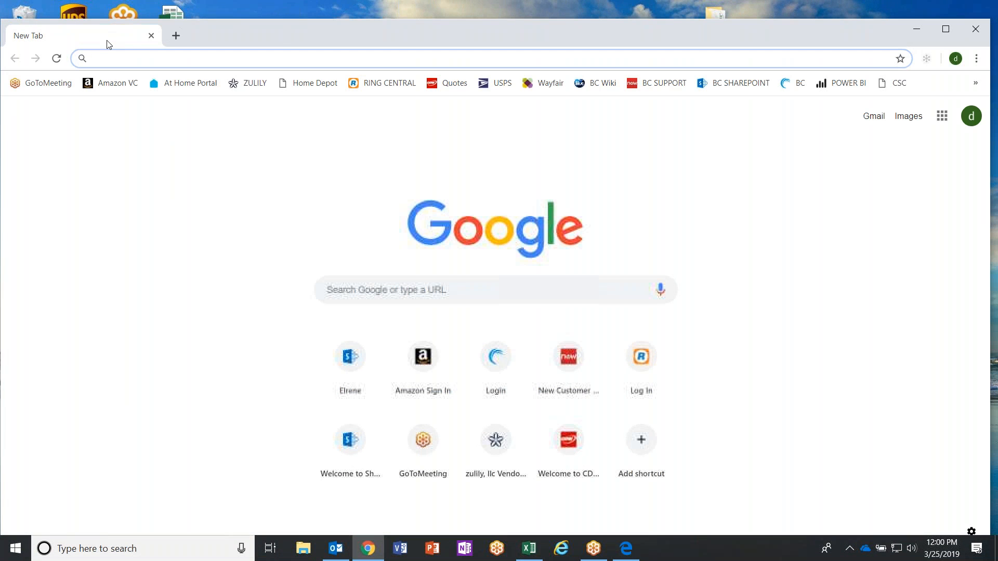
Check which account Chrome is syncing to, and open the bookmarked BC login portal.
left_click(954, 59)
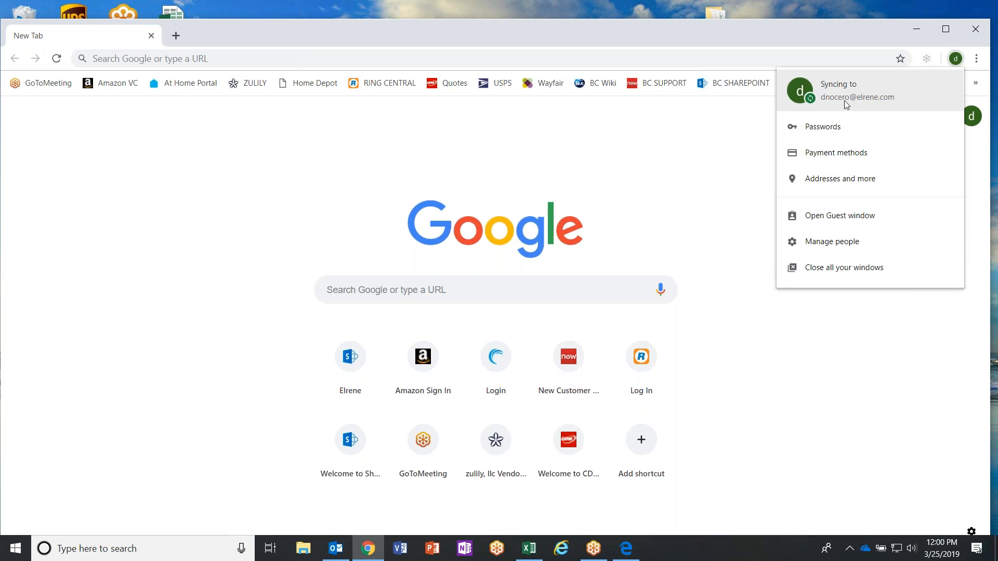
left_click(714, 167)
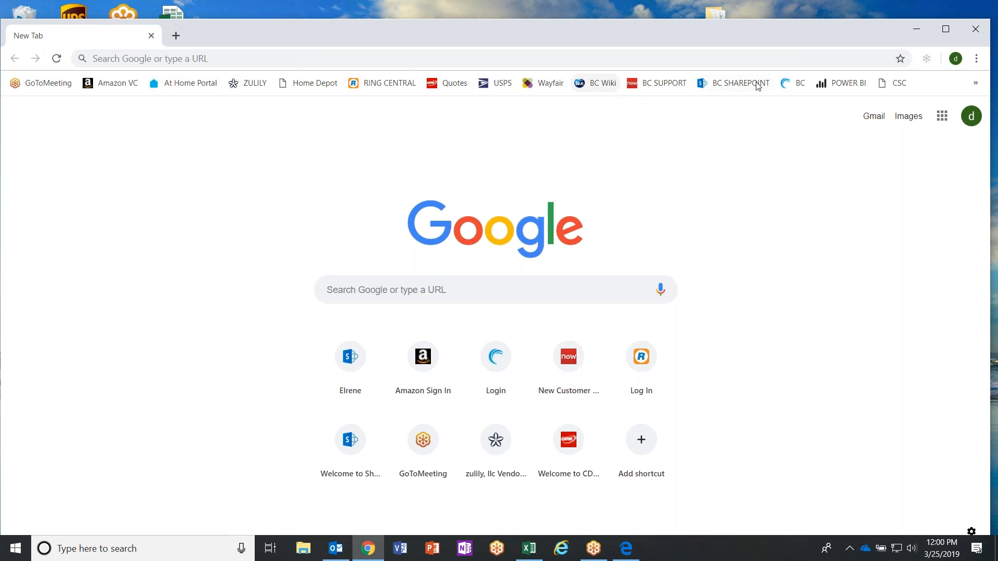
left_click(788, 85)
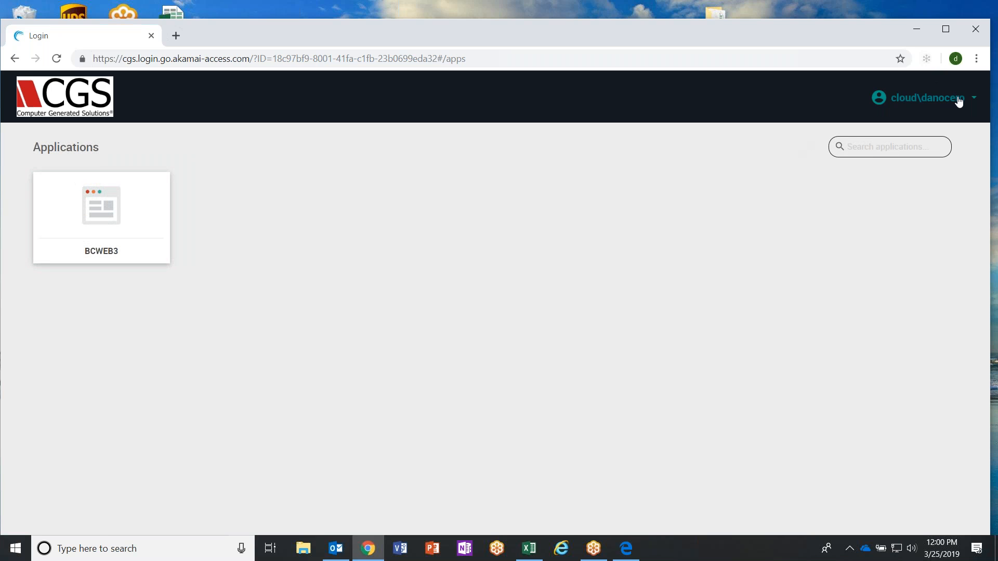
Sign out of the CGS applications portal and return to its login form.
left_click(959, 101)
left_click(905, 149)
left_click(458, 393)
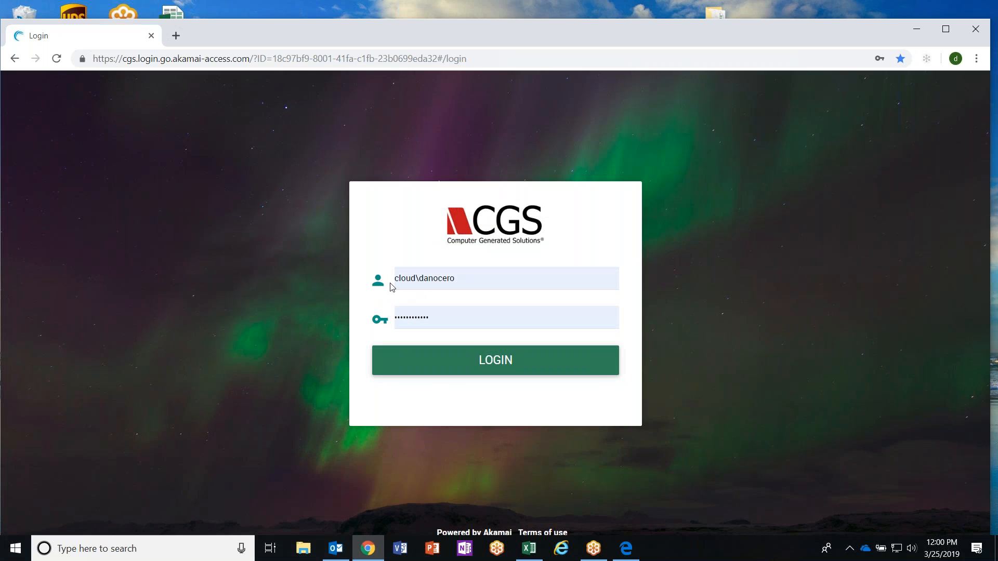
Log in to the CGS portal with the saved account credentials and launch the BCWEB3 application.
left_click(499, 373)
left_click(76, 208)
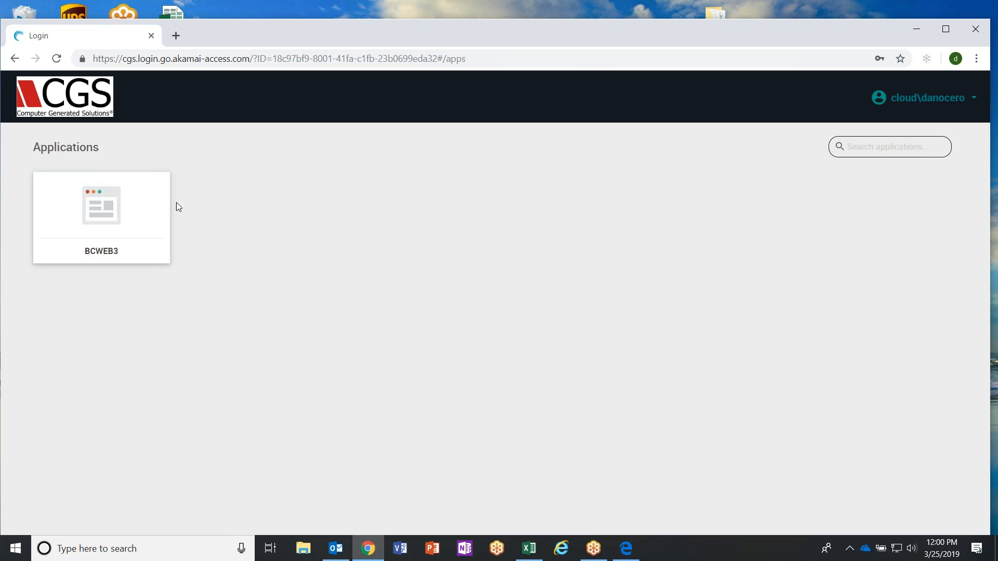
left_click(115, 203)
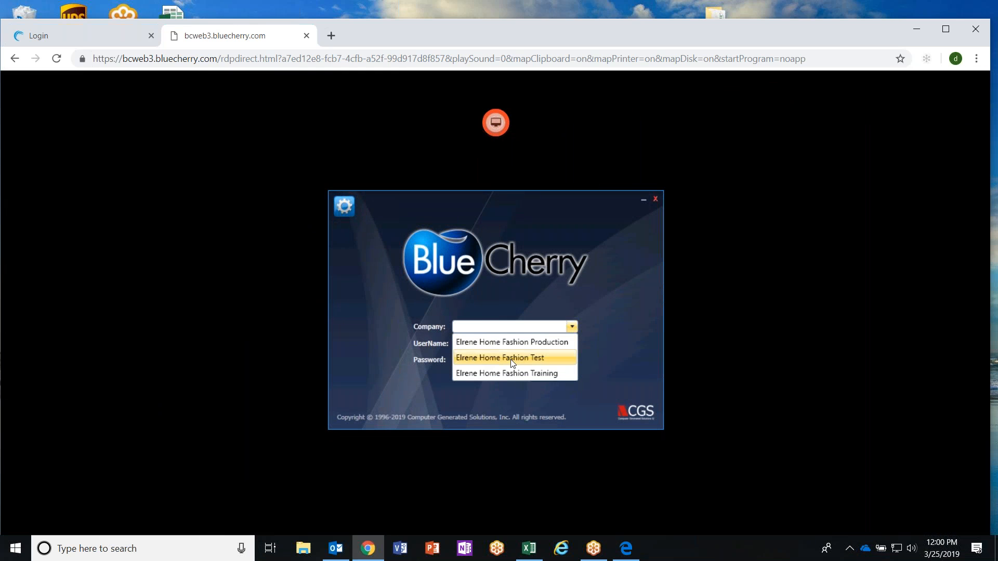
Try to log in to BlueCherry for the company Elrene Home Fashion Test with the account username and password.
left_click(513, 356)
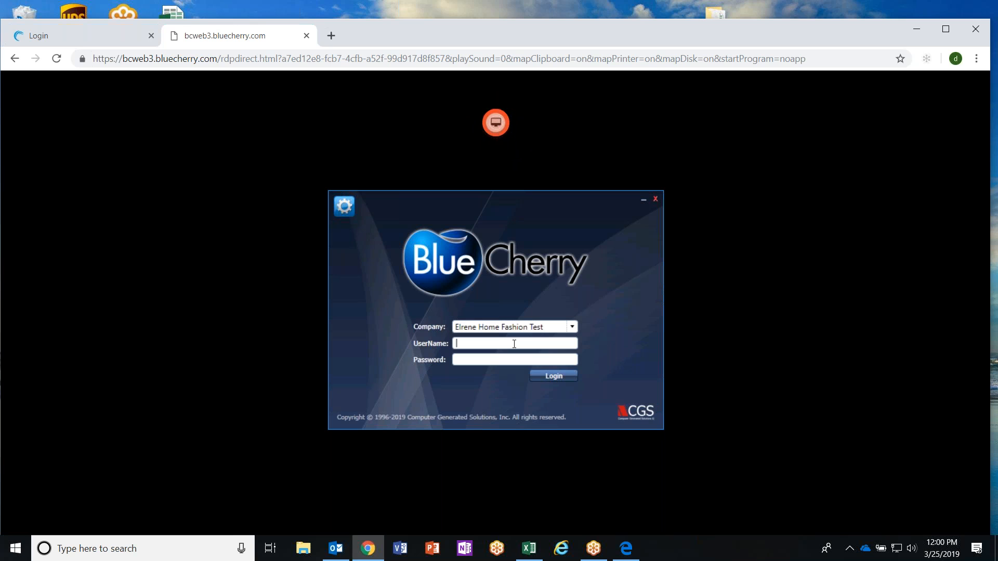
type("DADA••••••••")
left_click(550, 373)
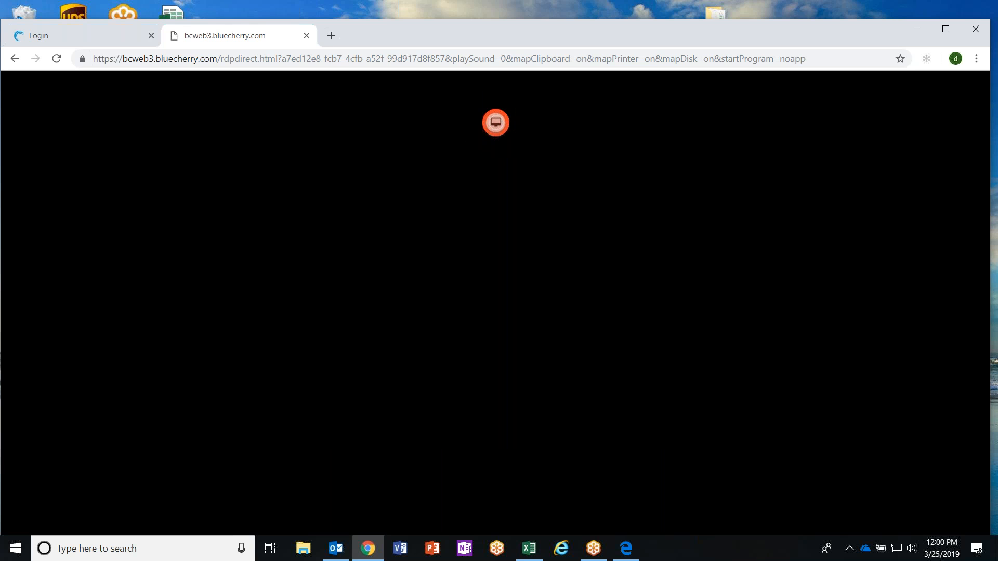
left_click(587, 364)
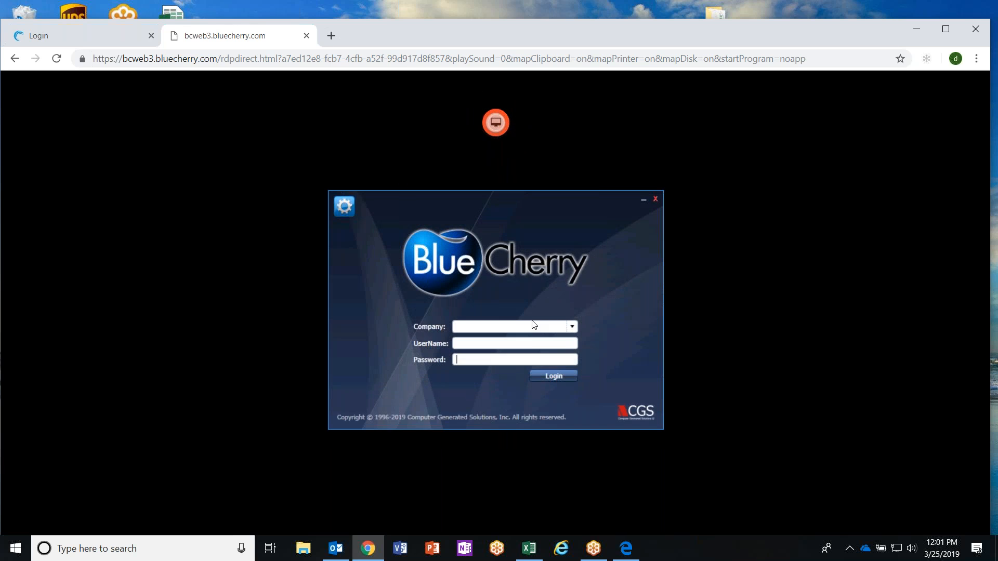
Retry the BlueCherry login for Elrene Home Fashion Test, re-entering the username and password, and dismiss the resulting dialog.
left_click(571, 326)
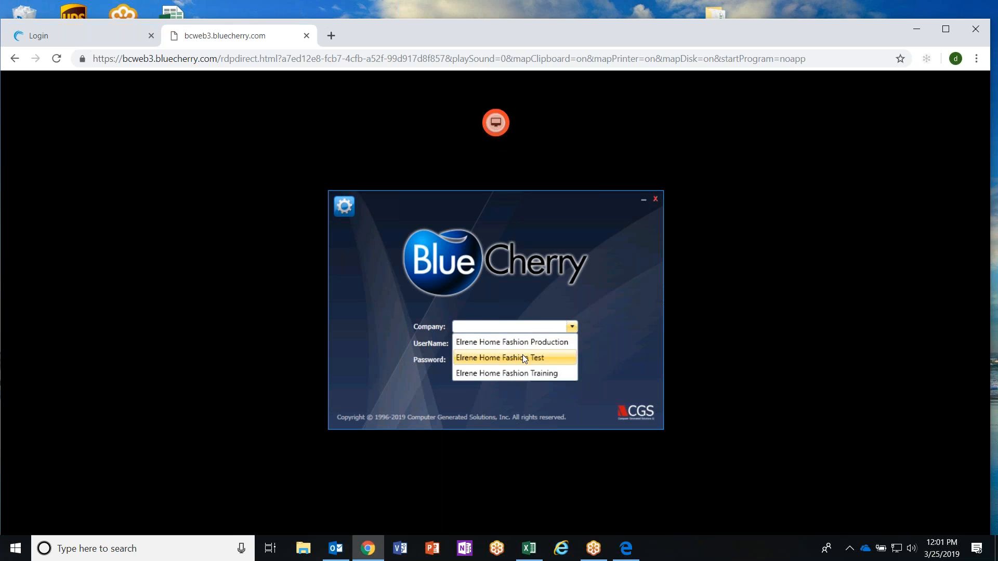
left_click(522, 355)
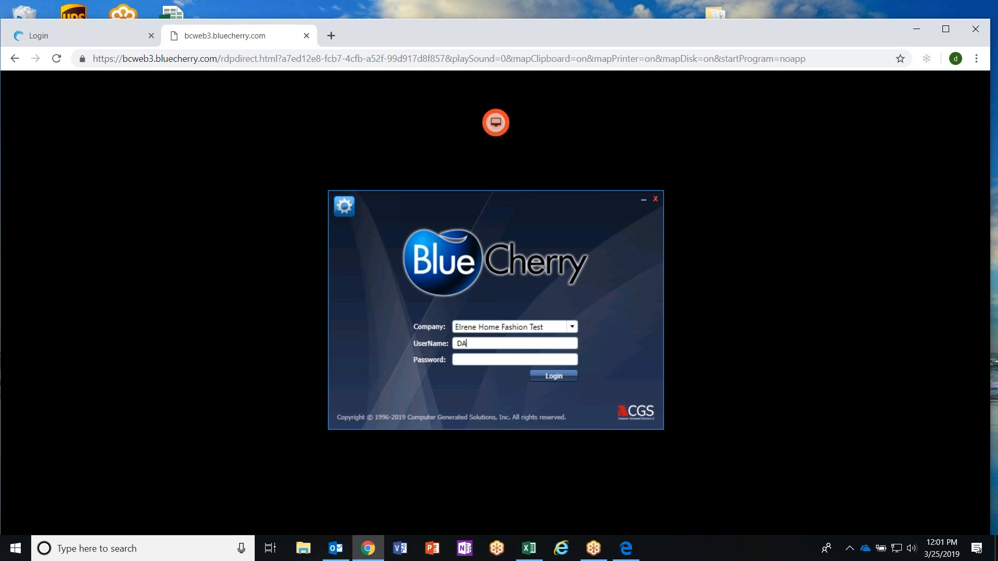
type("RO")
key("Tab")
type("S")
key("BackSpace")
type("****")
left_click(556, 375)
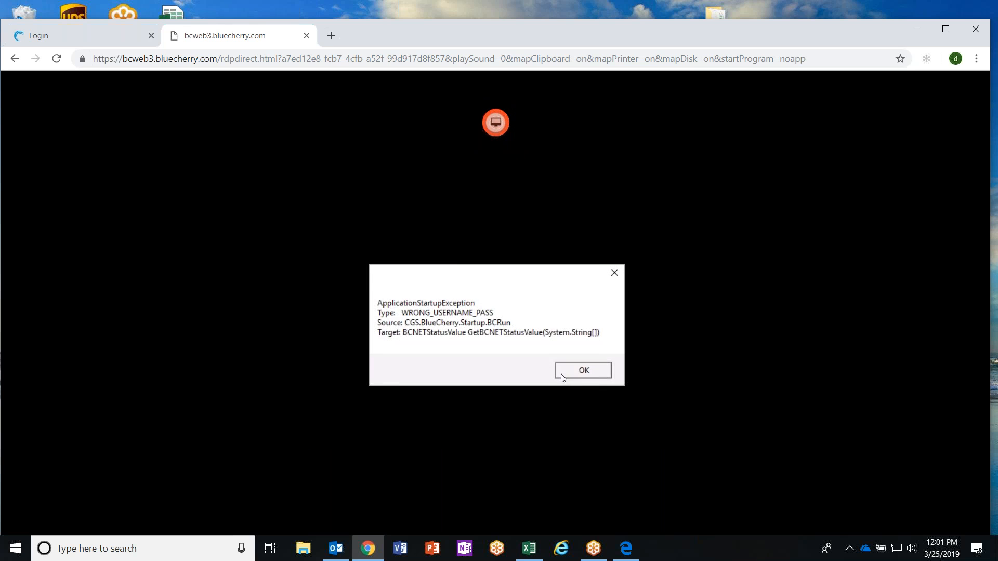
left_click(576, 370)
Log in to BlueCherry with company Elrene Home Fashion Test, the account username and the account password.
left_click(509, 327)
left_click(501, 357)
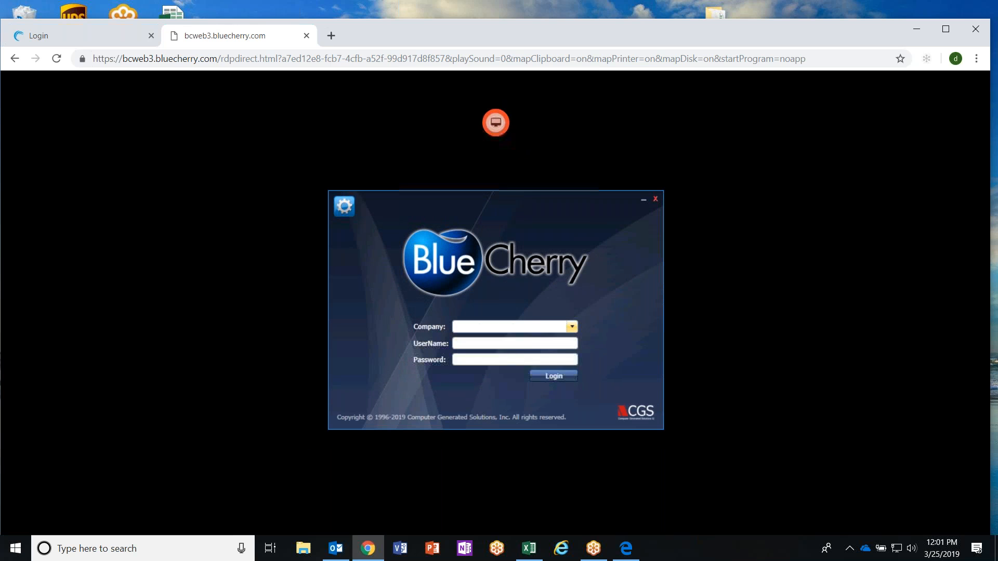
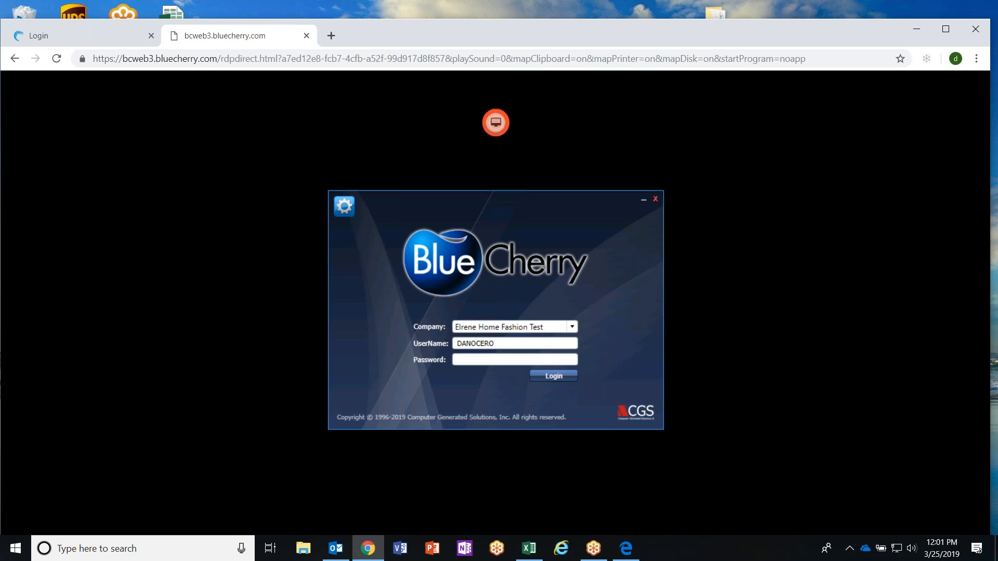
key("Tab")
type("•••••••••")
key("Tab")
key("Return")
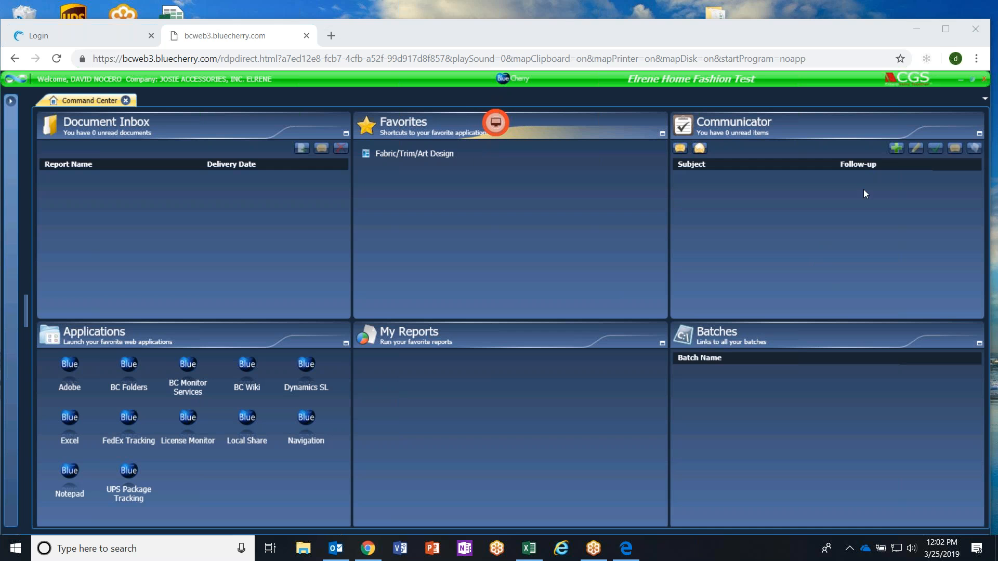
Maximize the browser window and open Fabric/Trim/Art Design from the Command Center favorites.
left_click(946, 28)
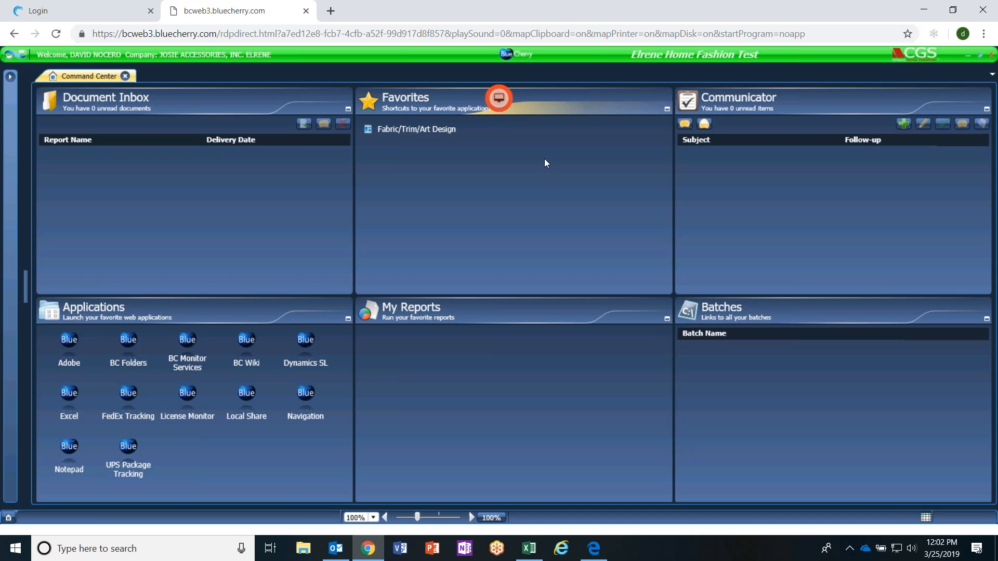
left_click(445, 132)
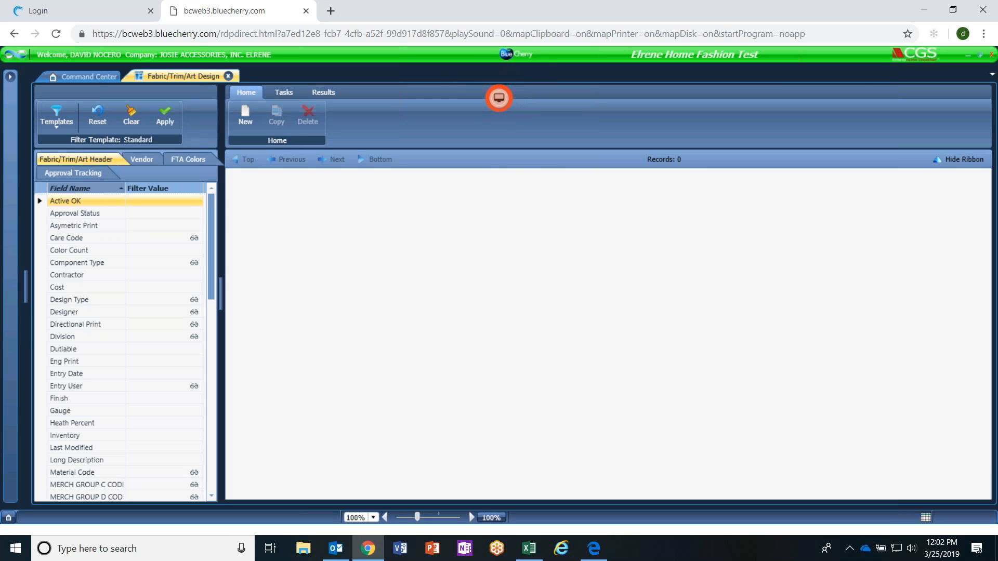
Return to the Command Center, expand the navigation pane and search the modules for "design deve".
left_click(65, 75)
left_click(11, 77)
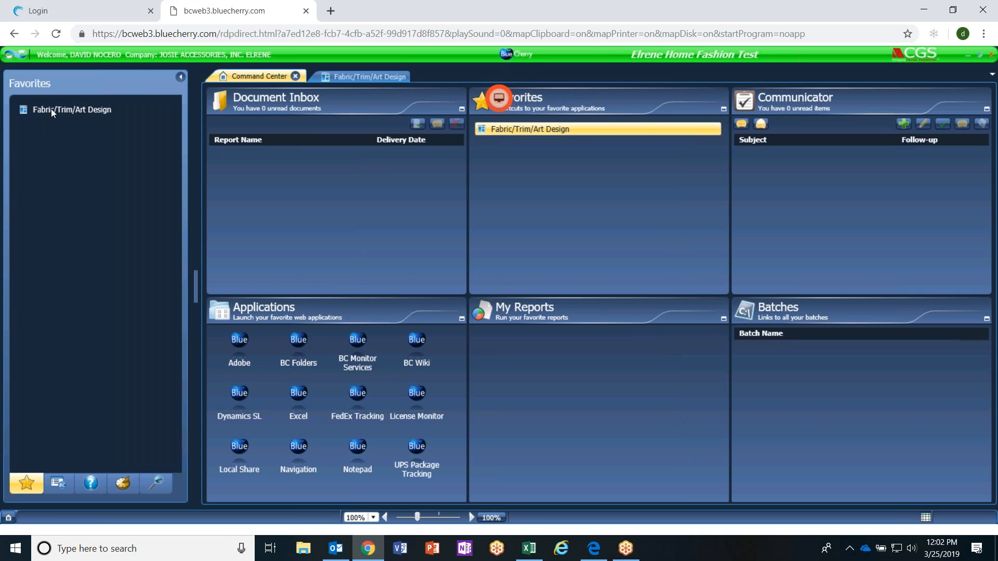
left_click(162, 484)
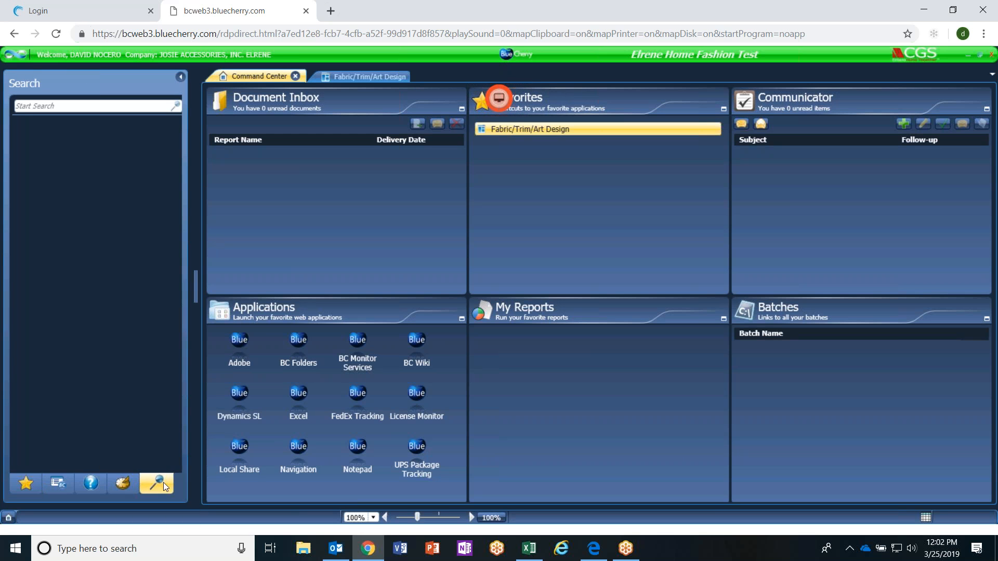
type("design deveelo")
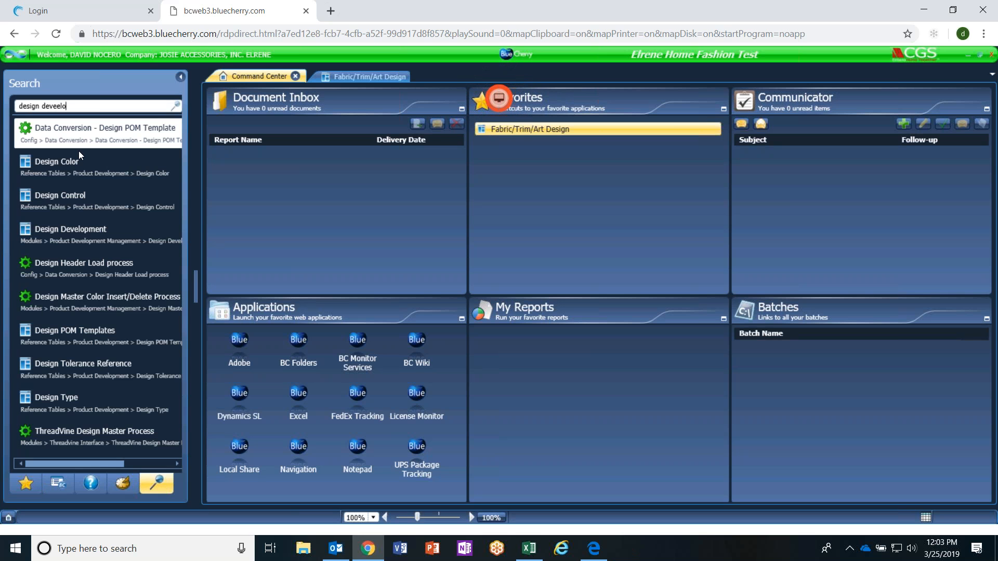
key("BackSpace")
key("BackSpace")
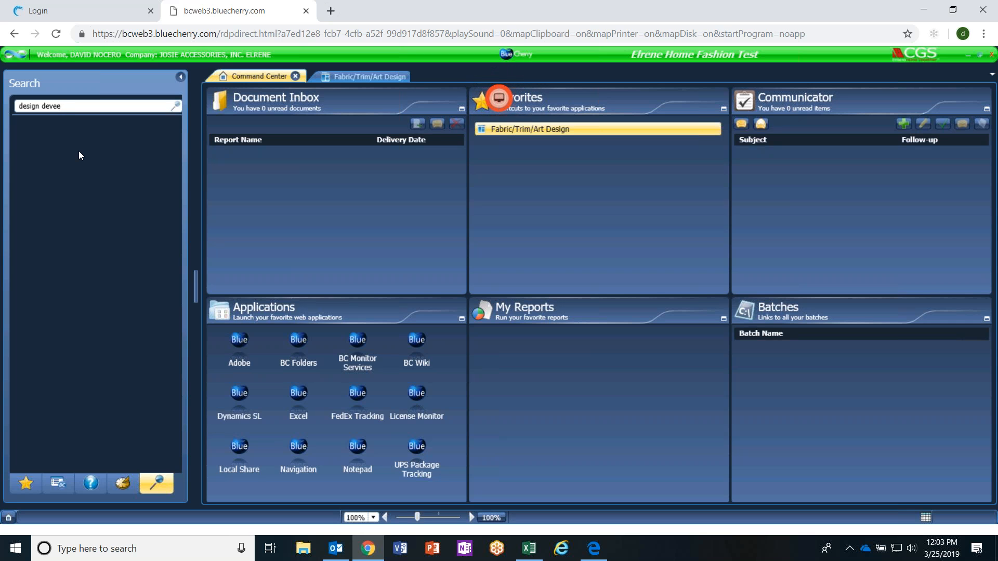
key("BackSpace")
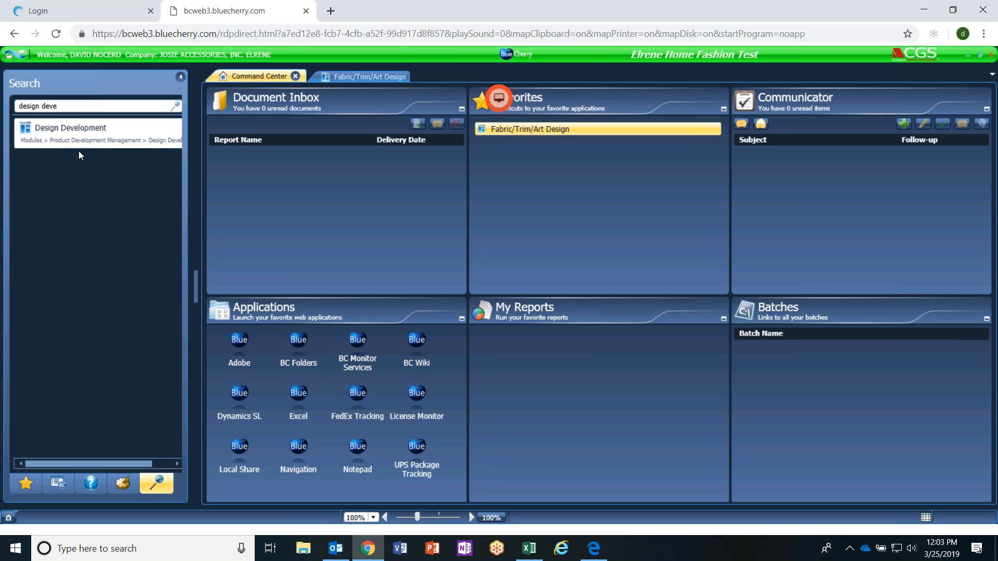
Add the Design Development module from the search results to the favorites.
left_click(73, 132)
left_click(73, 131)
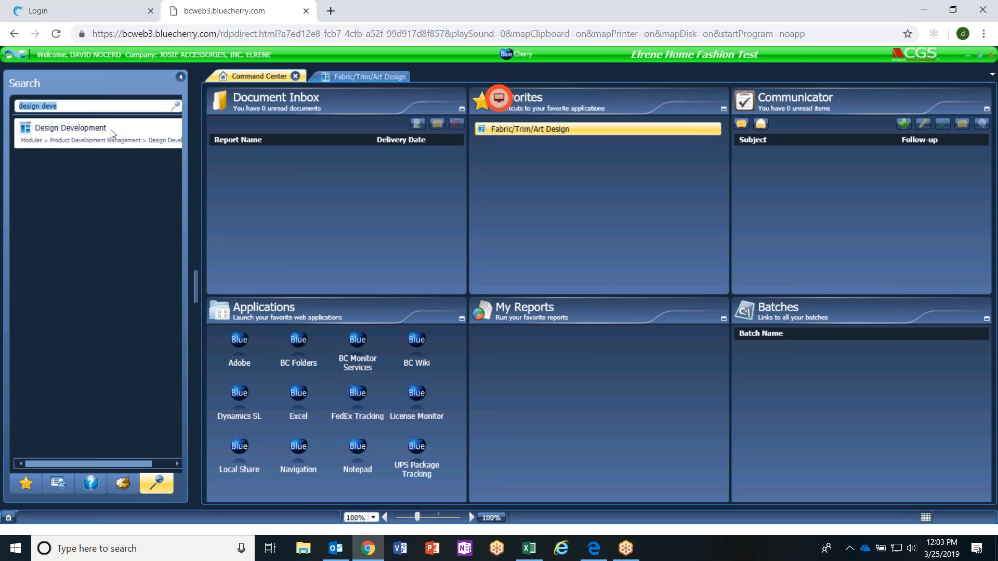
right_click(116, 139)
left_click(117, 138)
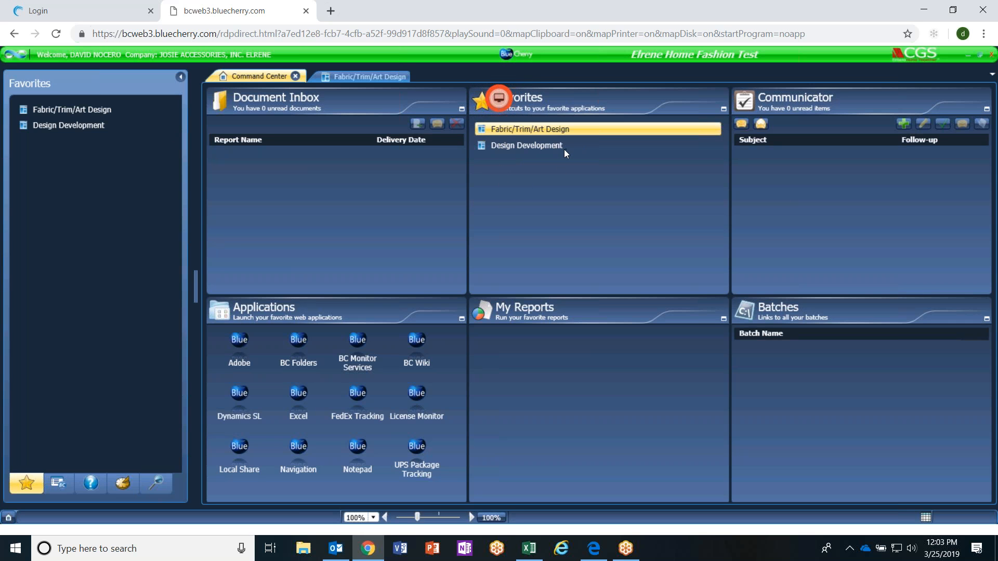
Open Design Development from the Command Center favorites and start a new design record.
left_click(540, 145)
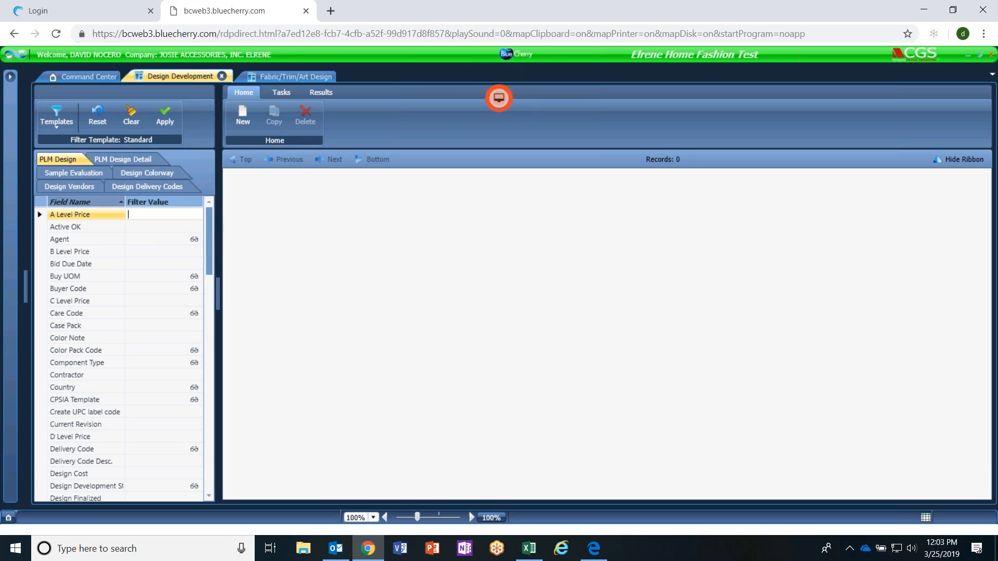
left_click_drag(209, 224, 208, 190)
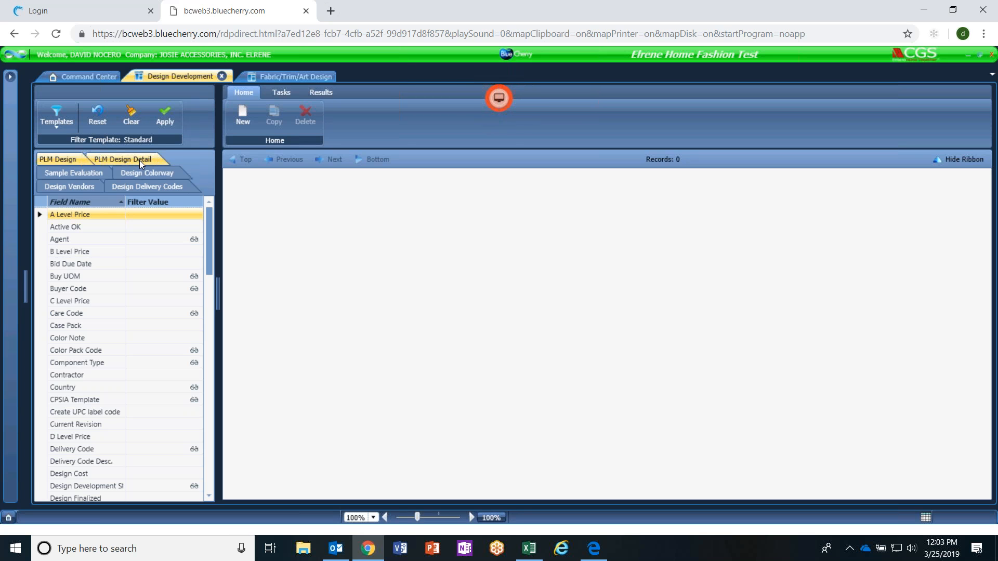
left_click(248, 116)
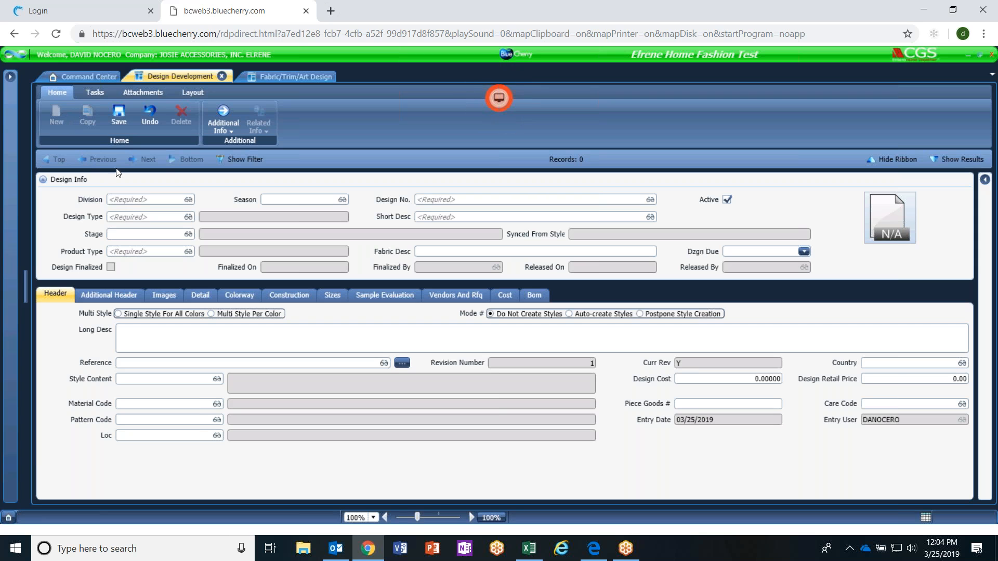
left_click(130, 200)
type("EL")
left_click(189, 201)
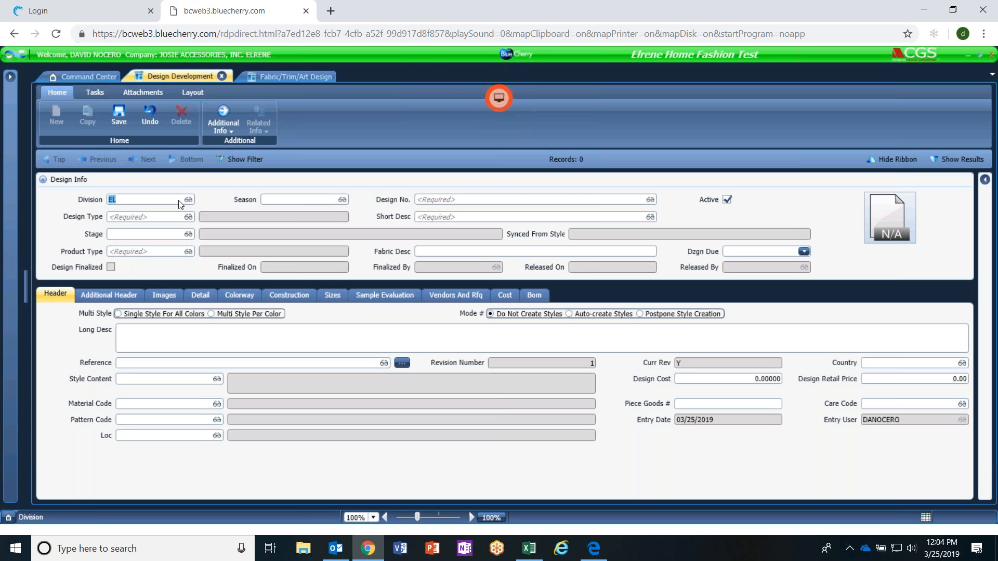
left_click(148, 203)
left_click_drag(147, 203, 62, 199)
key("BackSpace")
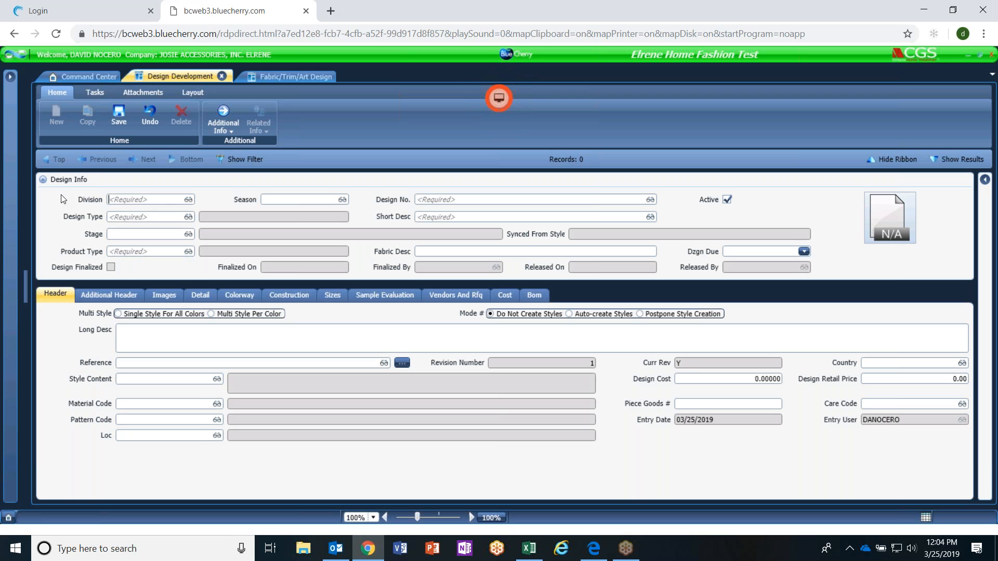
Use the lookups to set the new design's Division to 01 and its Design Type to FG (Finished Goods).
double_click(147, 201)
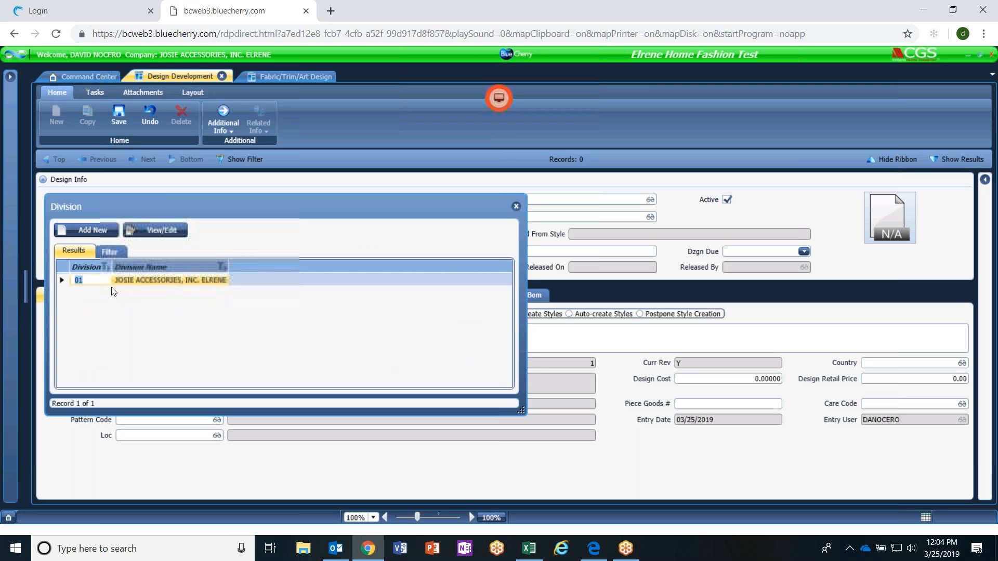
double_click(141, 282)
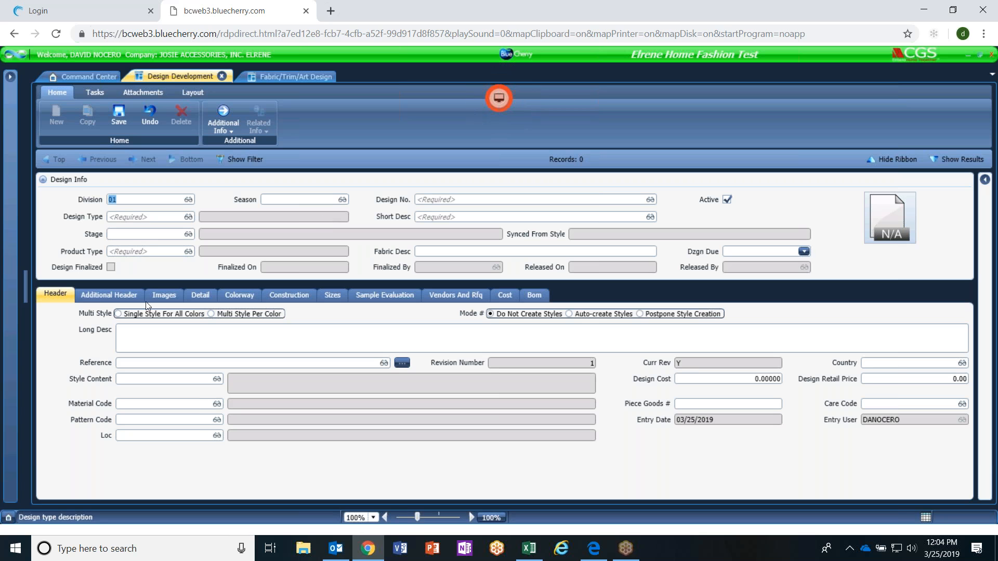
left_click(190, 219)
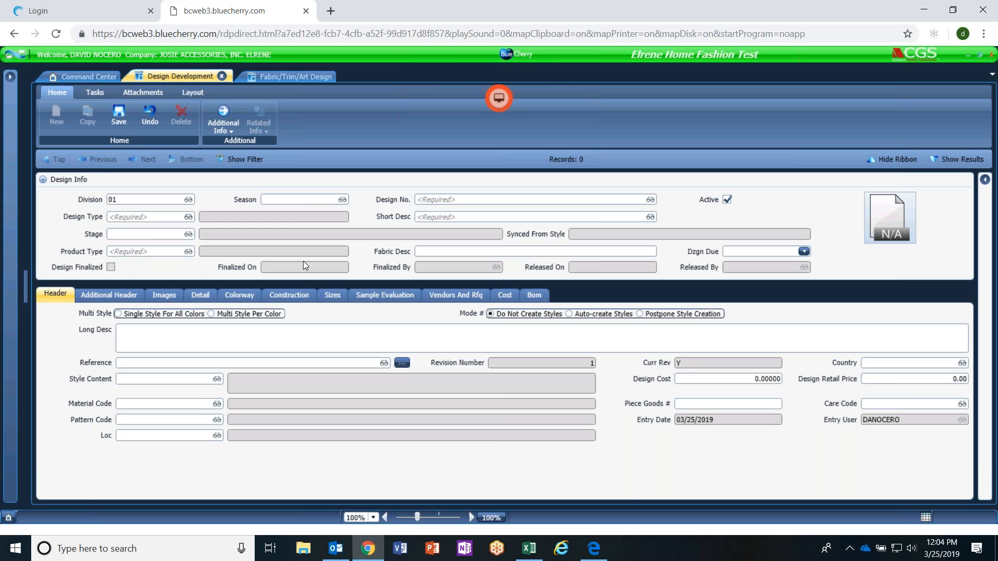
double_click(173, 217)
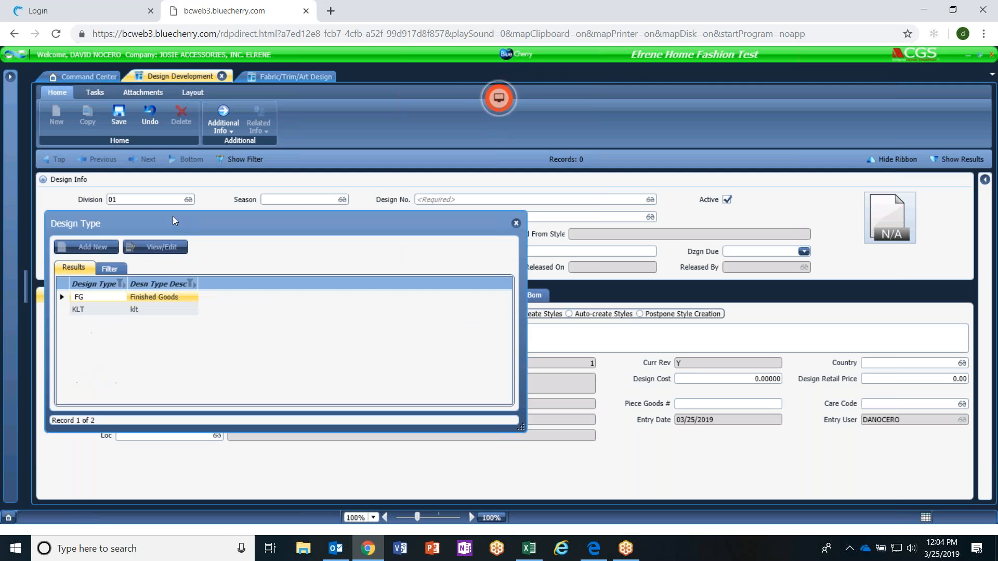
double_click(90, 298)
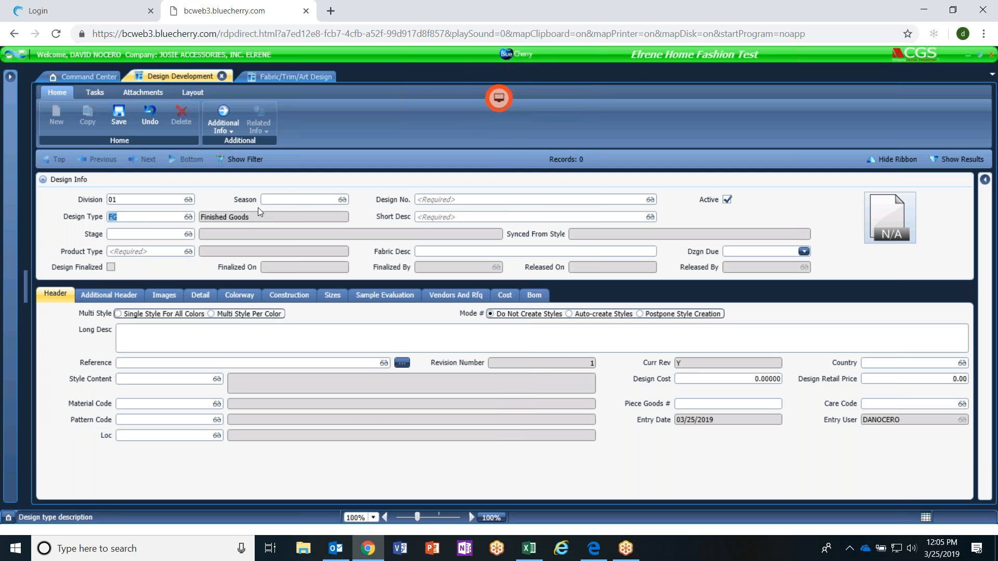
left_click(293, 199)
double_click(293, 200)
key("Escape")
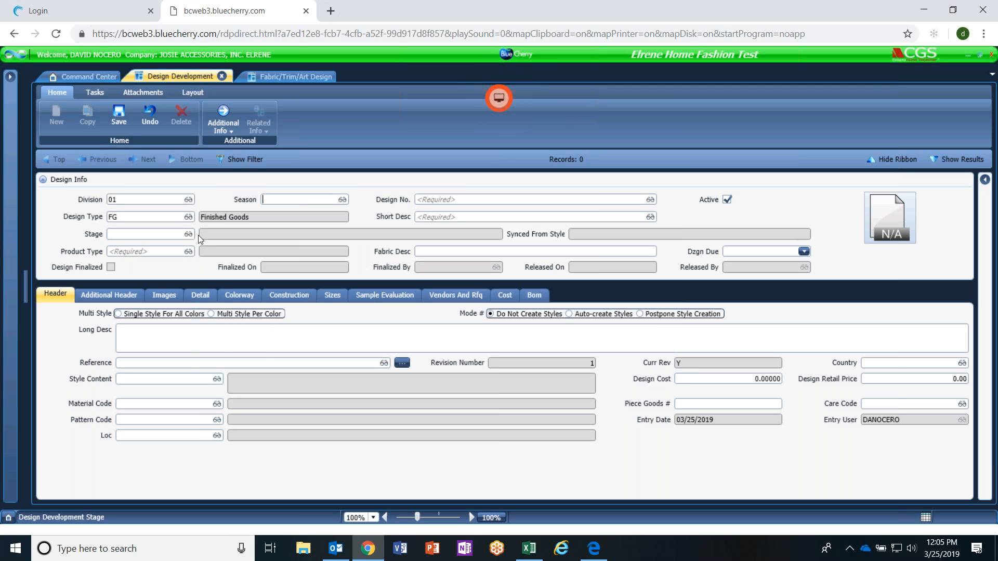
Look up the available Stage values for the new design and dismiss the message.
left_click(188, 234)
double_click(166, 237)
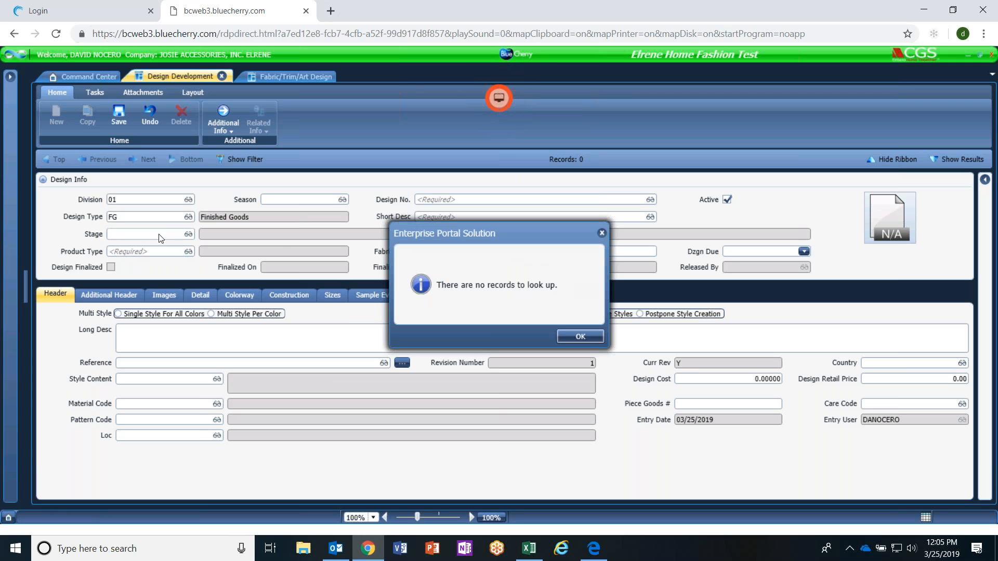
left_click(582, 336)
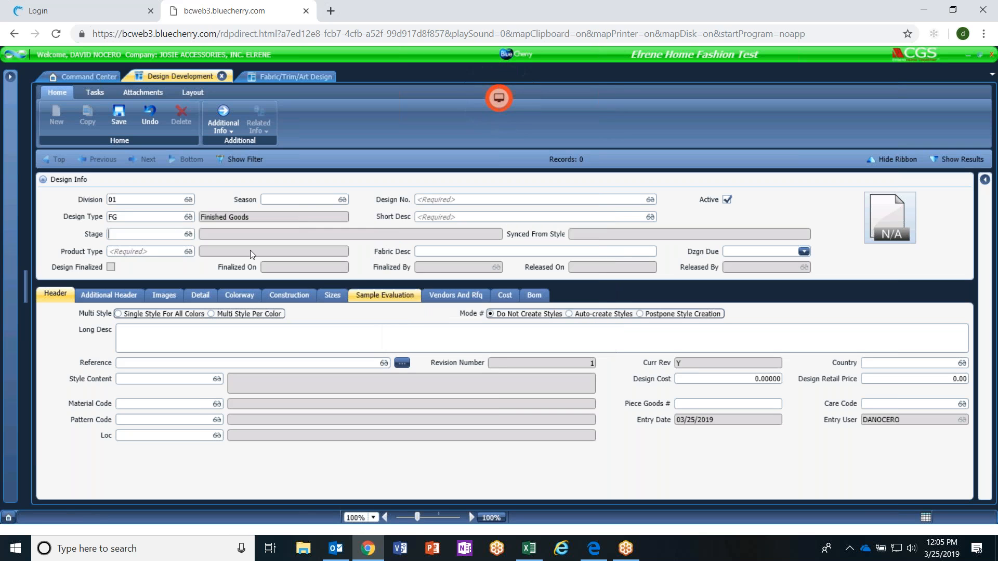
Set the new design's Season to SPR19 (Spring 2019) and enter a person's name followed by TEST as the Design No.
double_click(304, 199)
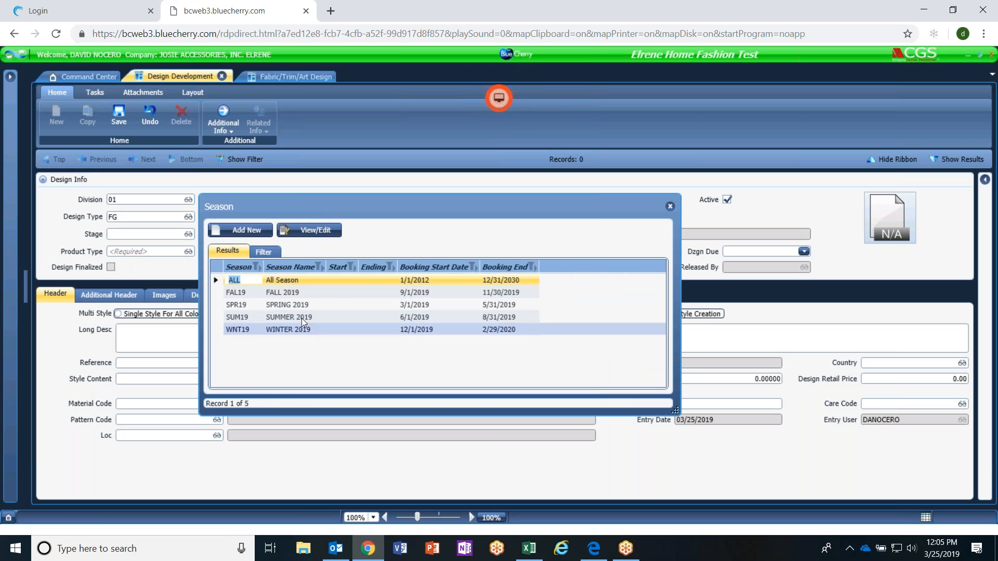
left_click(297, 305)
double_click(297, 305)
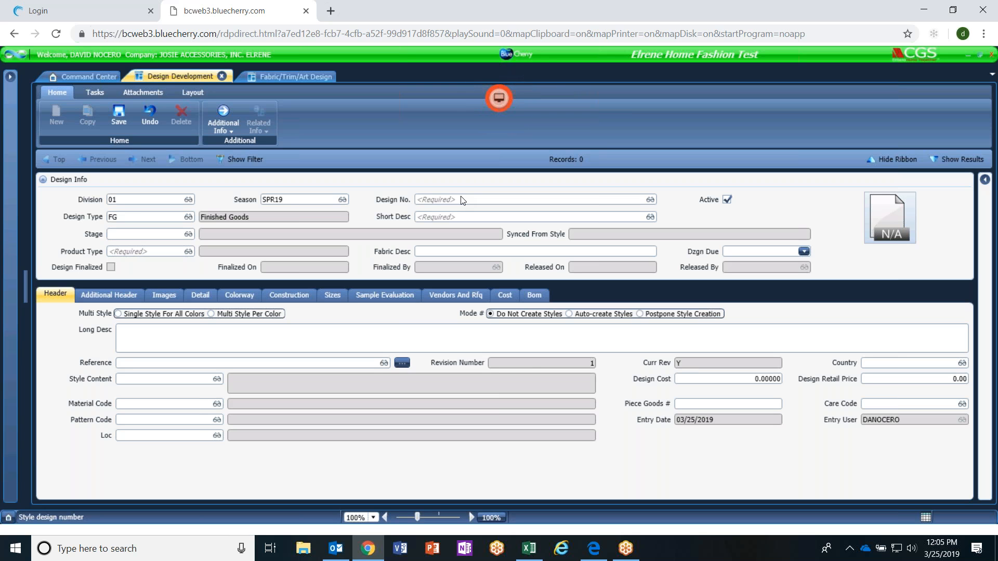
type("NICOLE DG TEST")
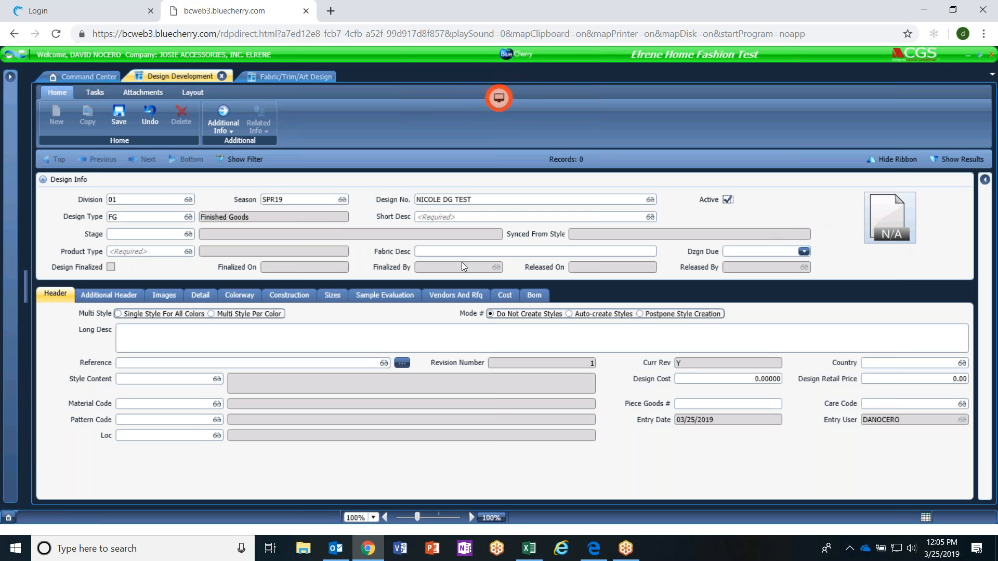
Recheck the Stage lookup for selectable records and close each resulting message.
left_click(158, 237)
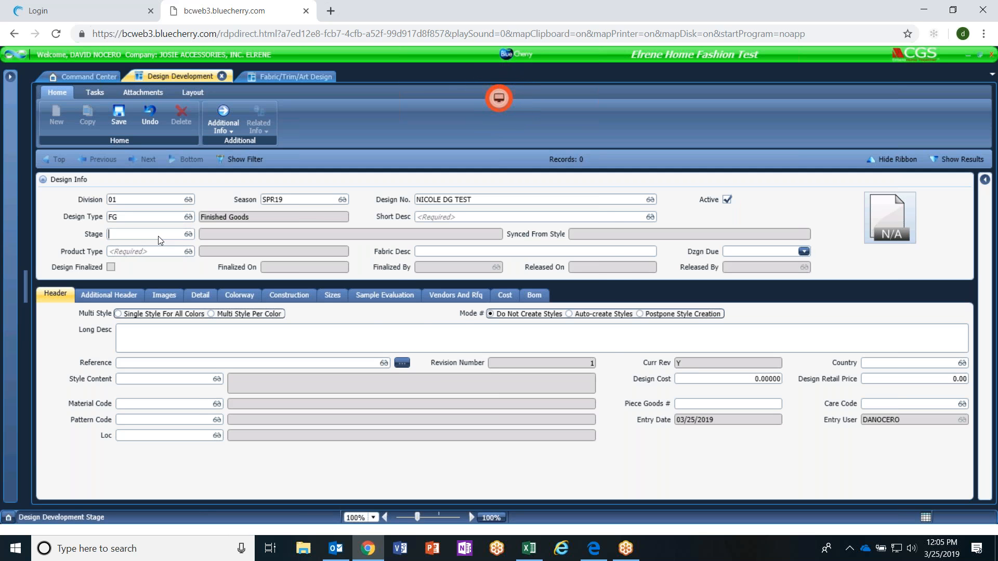
double_click(159, 236)
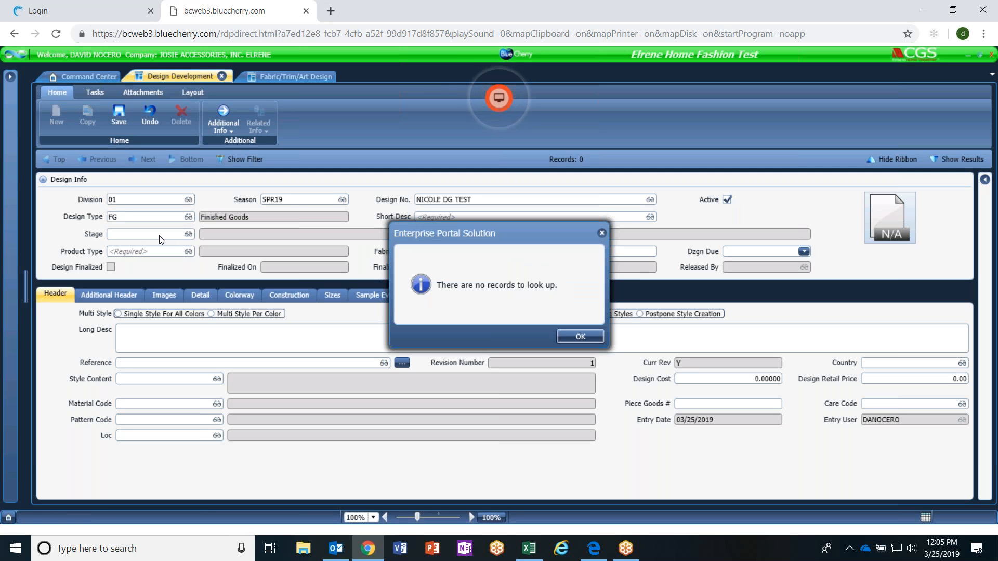
left_click(575, 335)
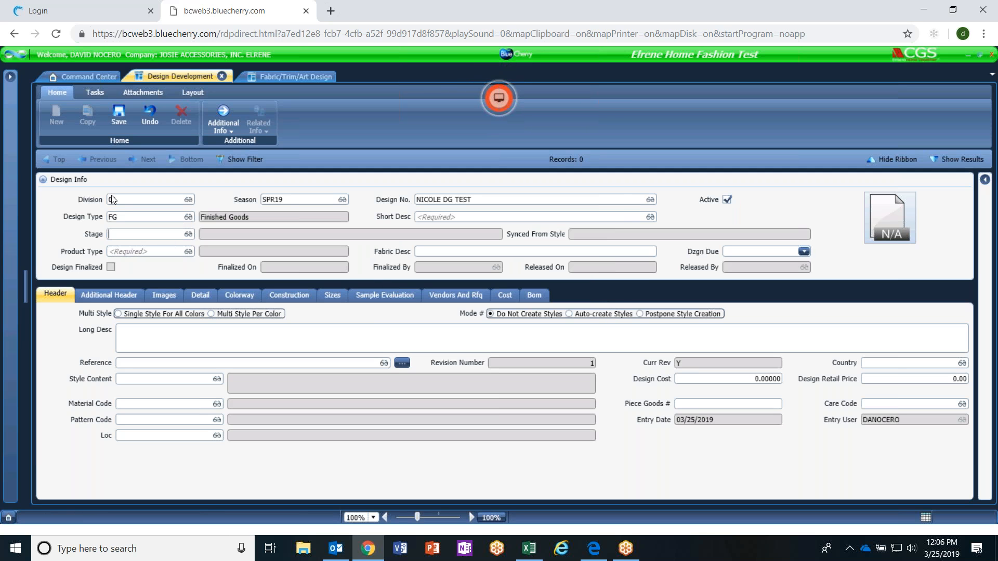
double_click(179, 238)
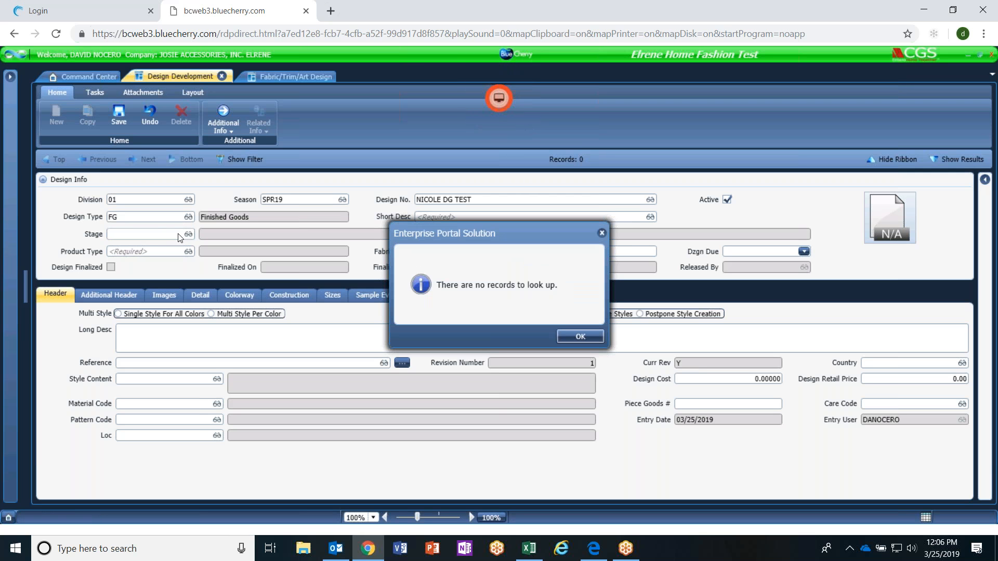
left_click(578, 336)
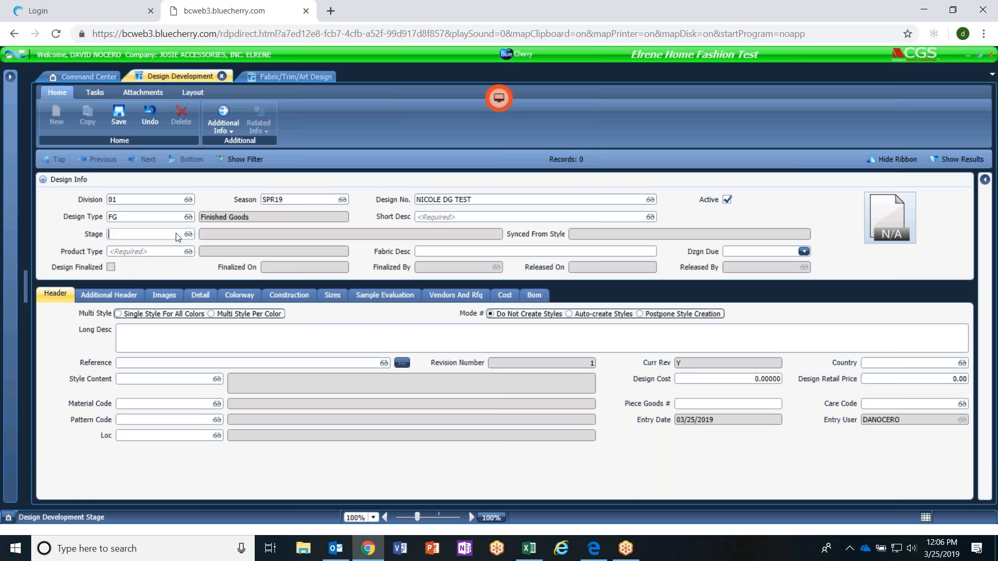
Dismiss the Short Desc lookup and enter "spring flowers print" as the design's short description.
double_click(432, 217)
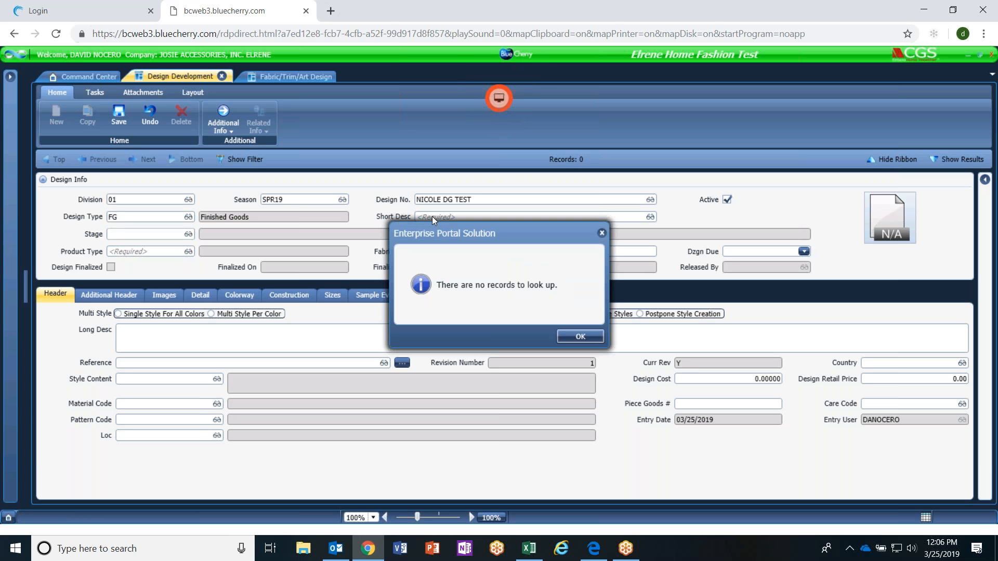
left_click(596, 341)
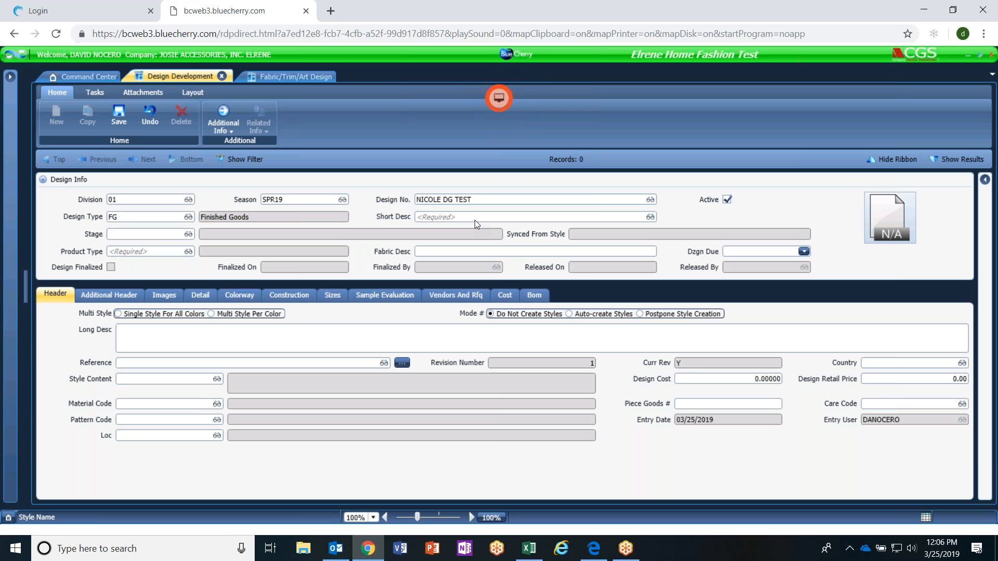
type("spring flowers print")
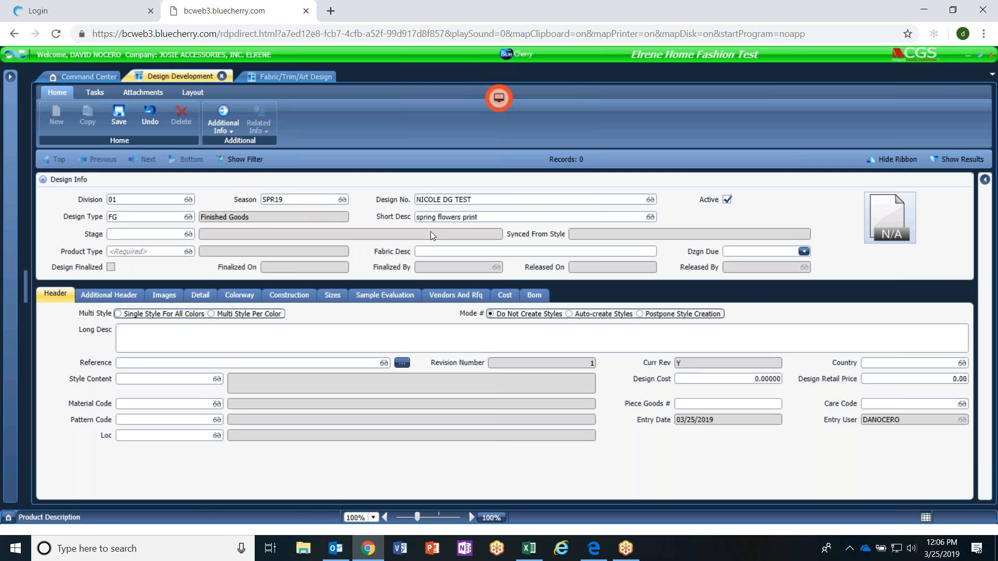
Add a new record from the Product Types lookup and give it the product type code RUNNER.
double_click(163, 253)
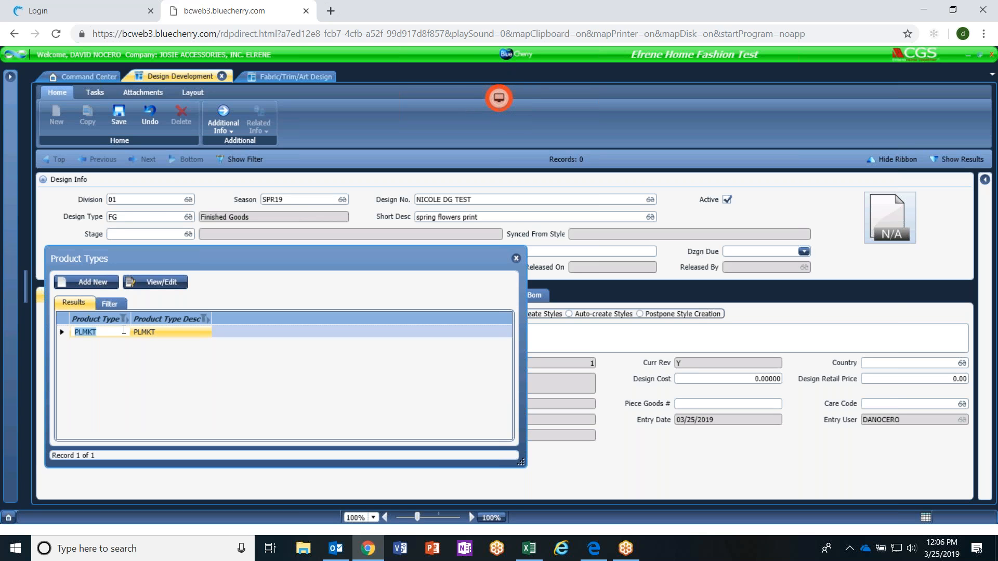
left_click(98, 283)
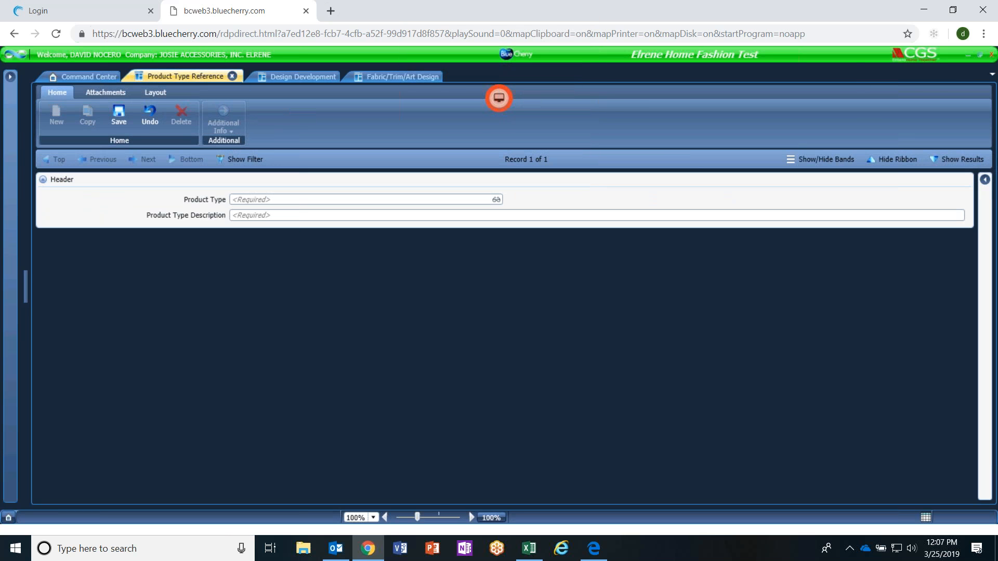
left_click(256, 200)
type("RUNNER")
Enter 13WX70H as the RUNNER product type's description and save the reference record.
left_click(296, 217)
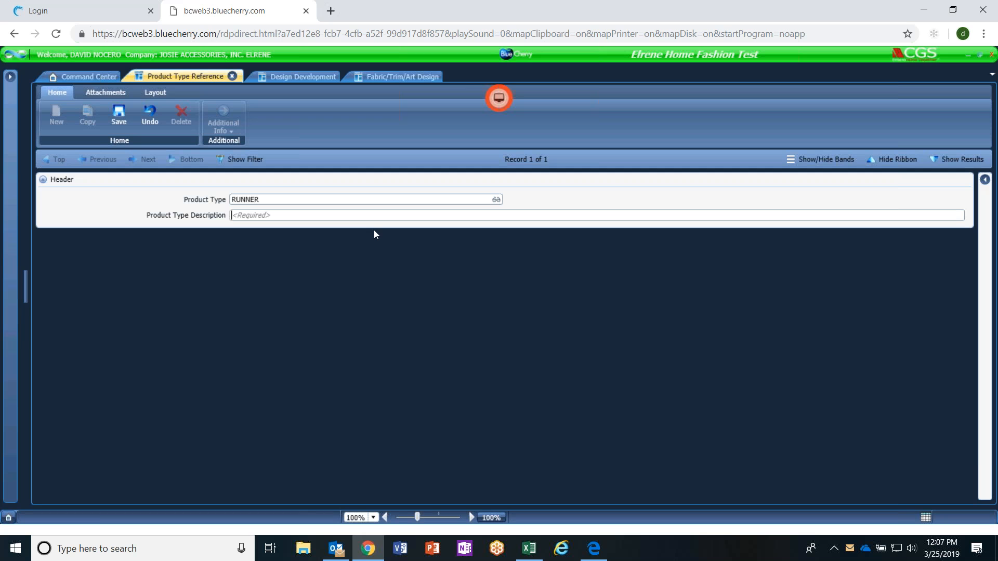
type("13X70")
left_click(239, 216)
type("W")
left_click(259, 214)
type("H")
left_click(125, 114)
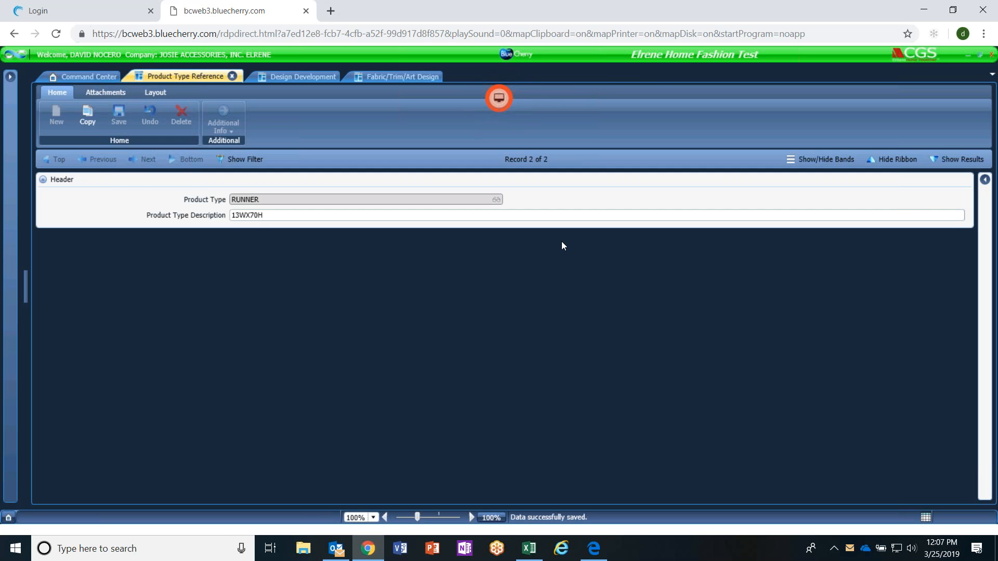
Return to the design record, assign Product Type RUNNER from the lookup, and enter the person's name as the Fabric Desc.
left_click(300, 77)
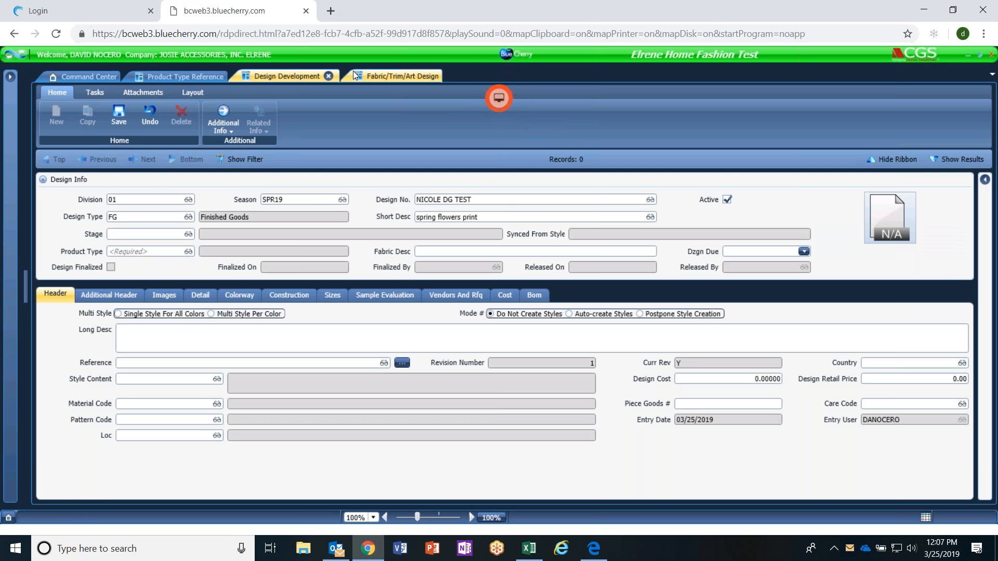
double_click(167, 254)
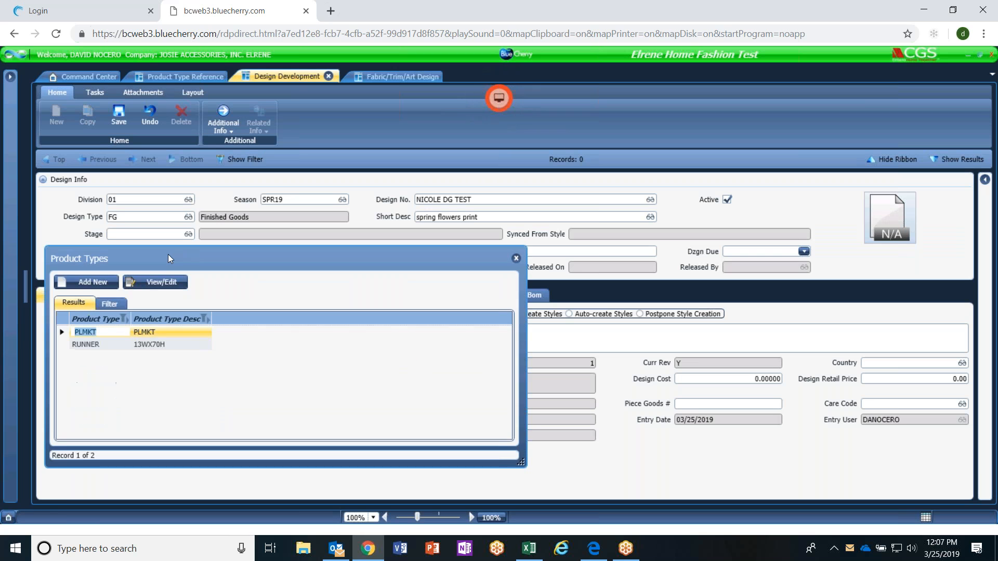
key("Down")
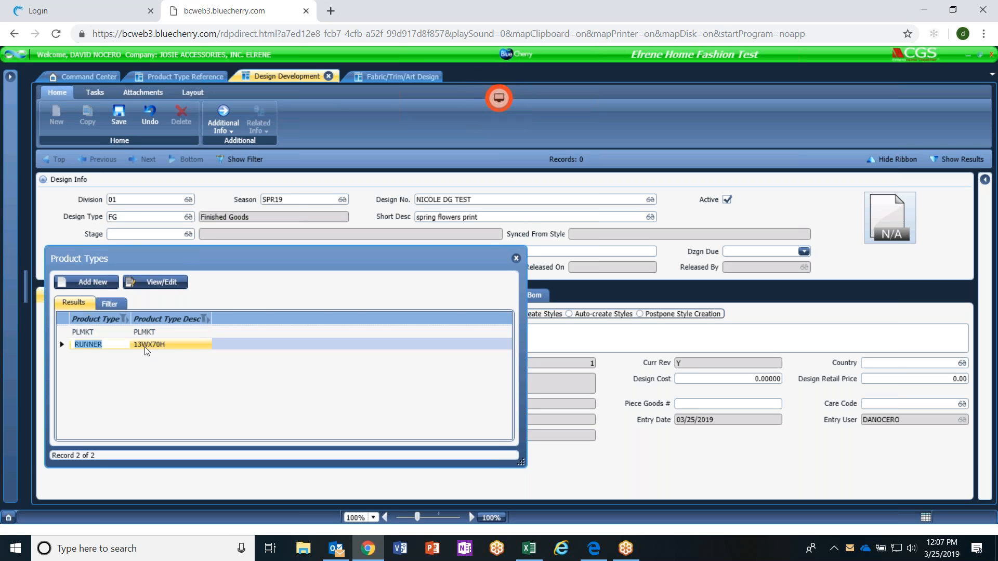
double_click(146, 347)
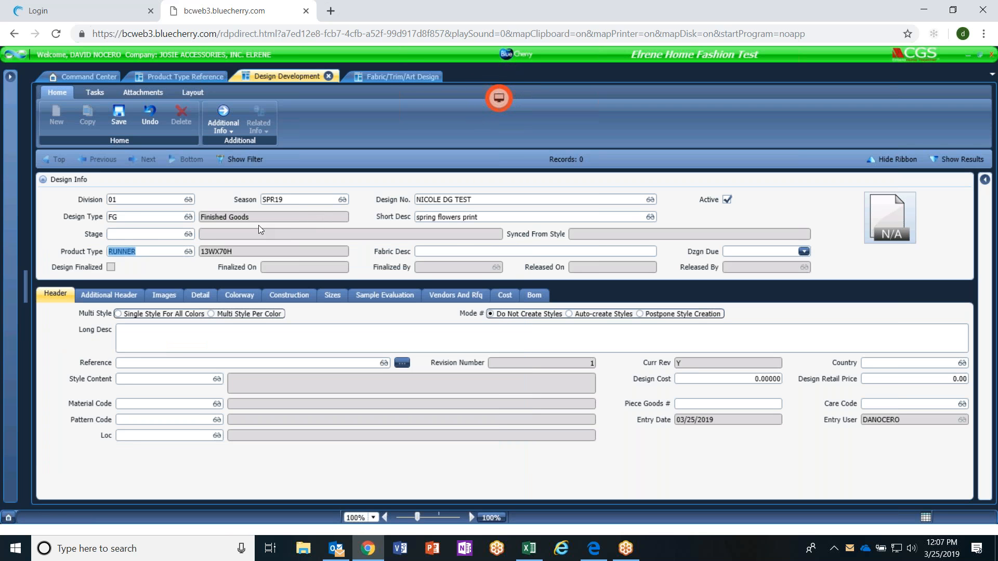
left_click(457, 252)
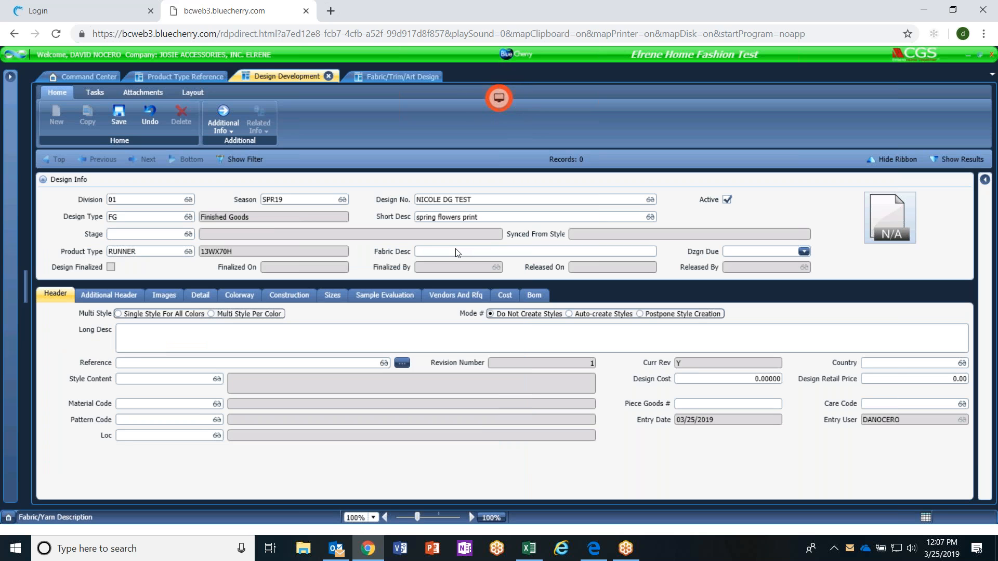
type("NICOLE DG")
Try a Dzgn Due date of March 28, 2019 for the design and clear it again.
left_click(752, 253)
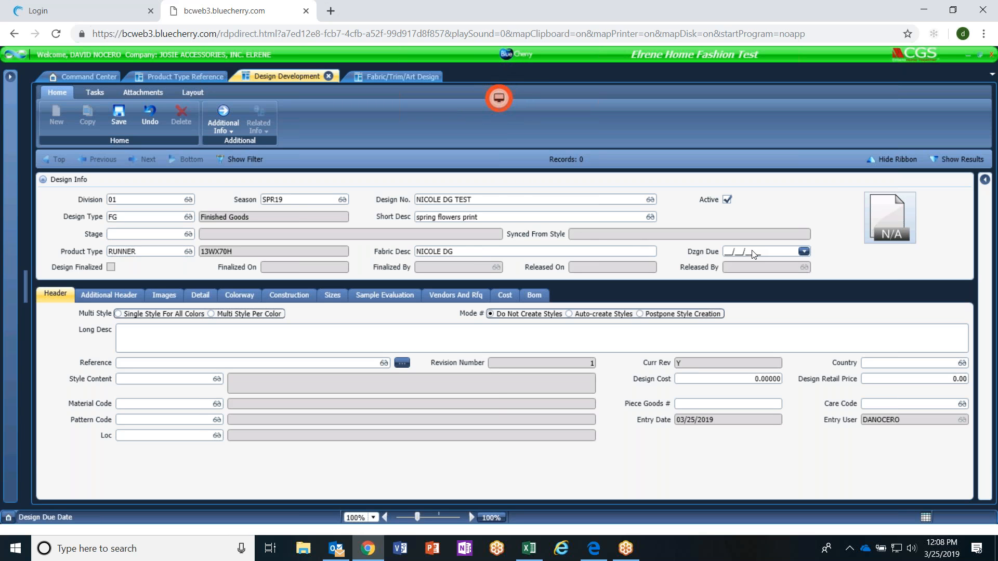
left_click(805, 252)
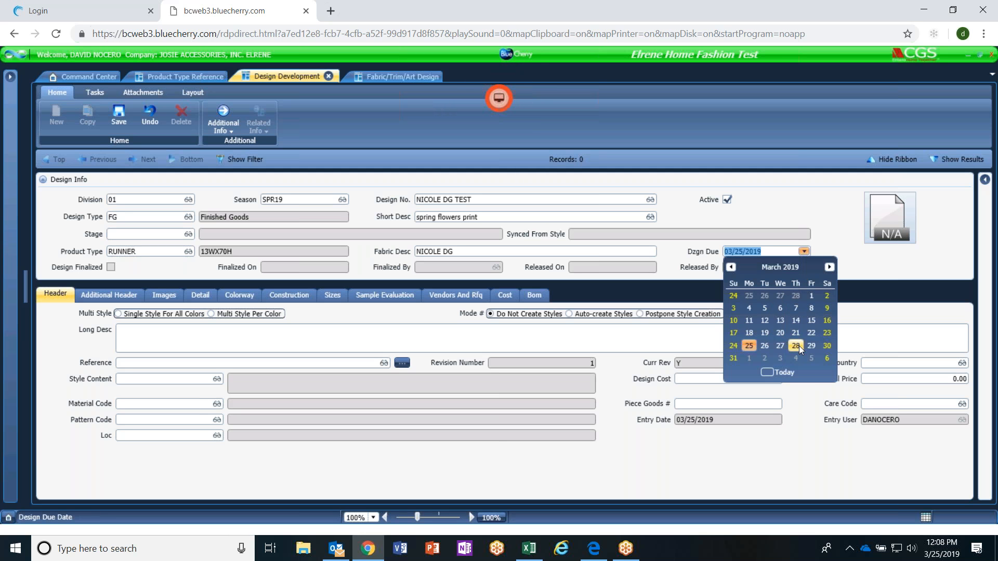
left_click(797, 346)
key("Delete")
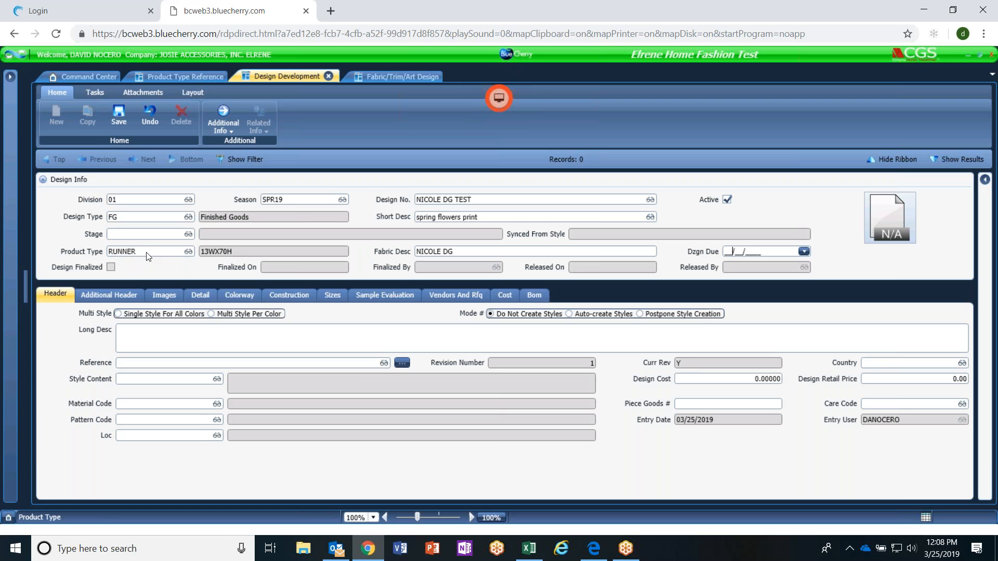
Save the new design record with its Product Type kept as RUNNER.
left_click(186, 252)
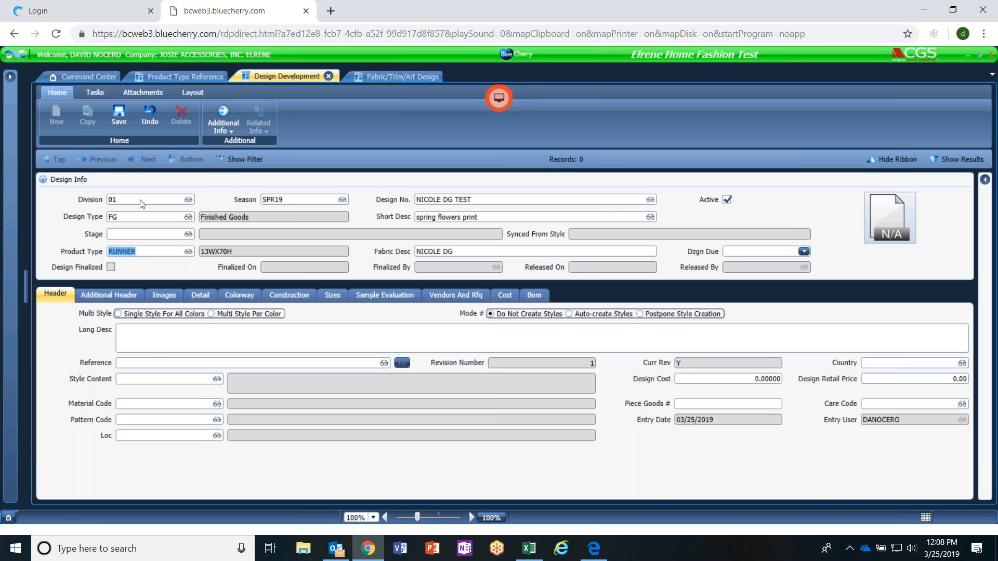
left_click(119, 113)
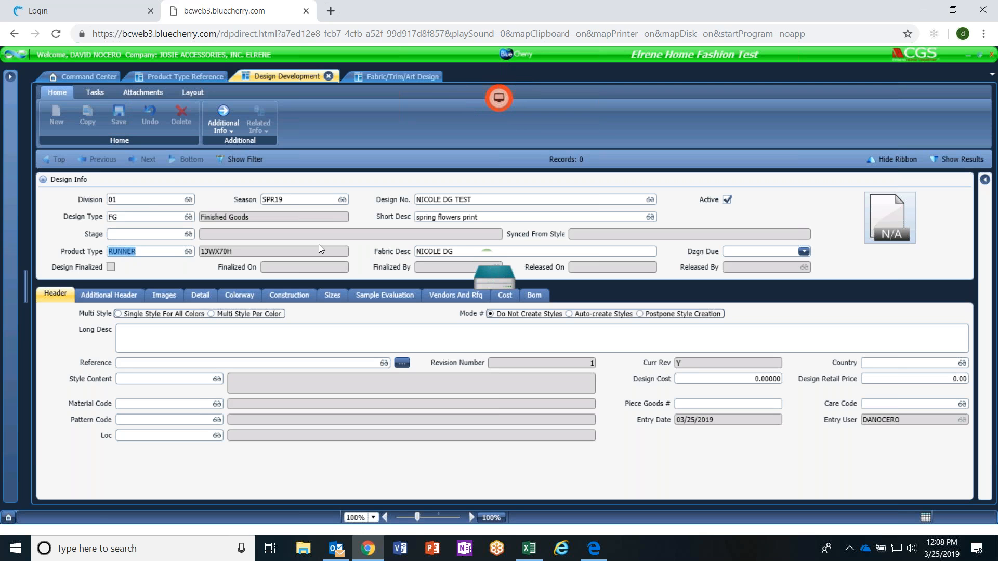
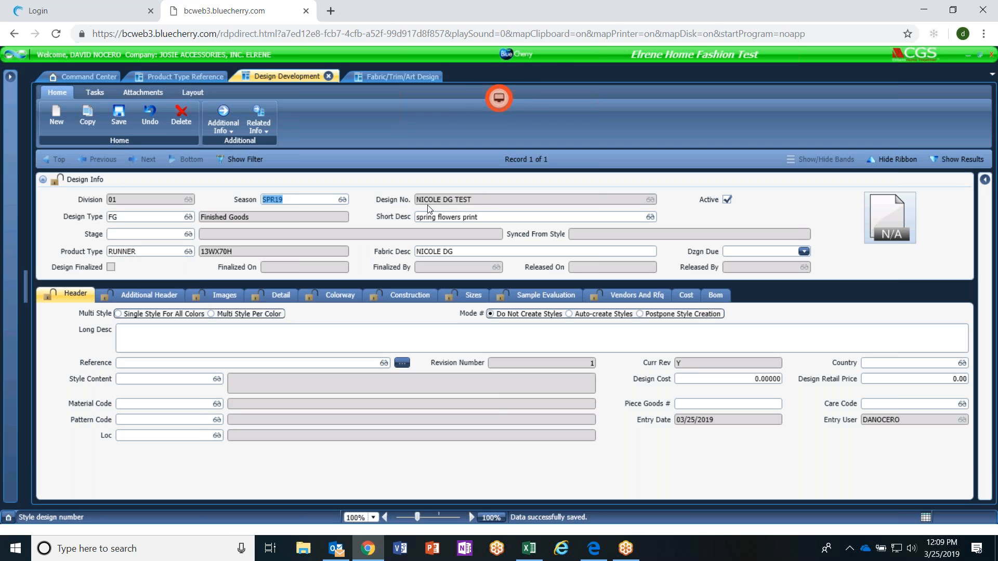
Switch to the PLM 3-20 workbook in Excel and examine the Date Opened entries of the action items log.
left_click(924, 10)
left_click(523, 551)
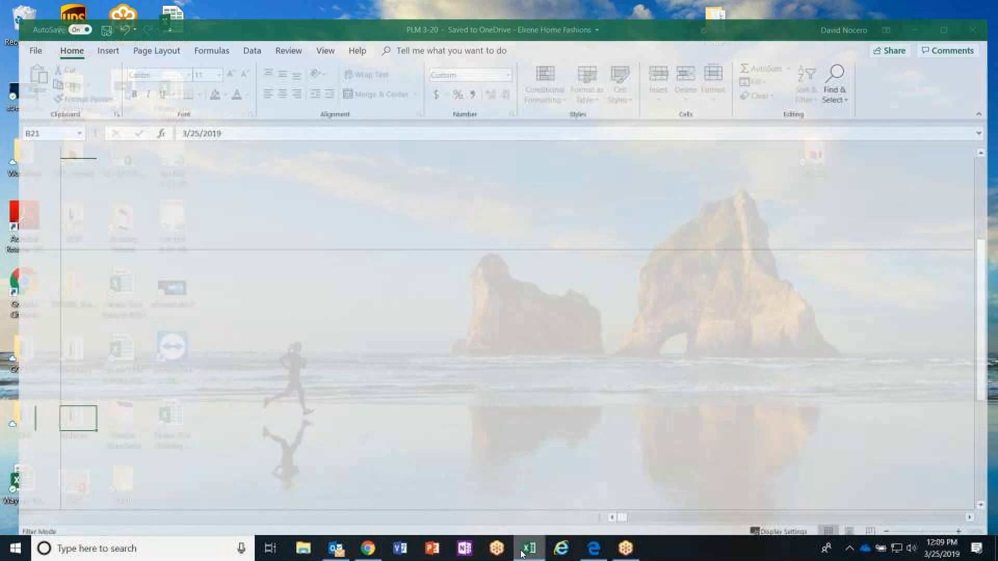
scroll(228, 358, "up", 3)
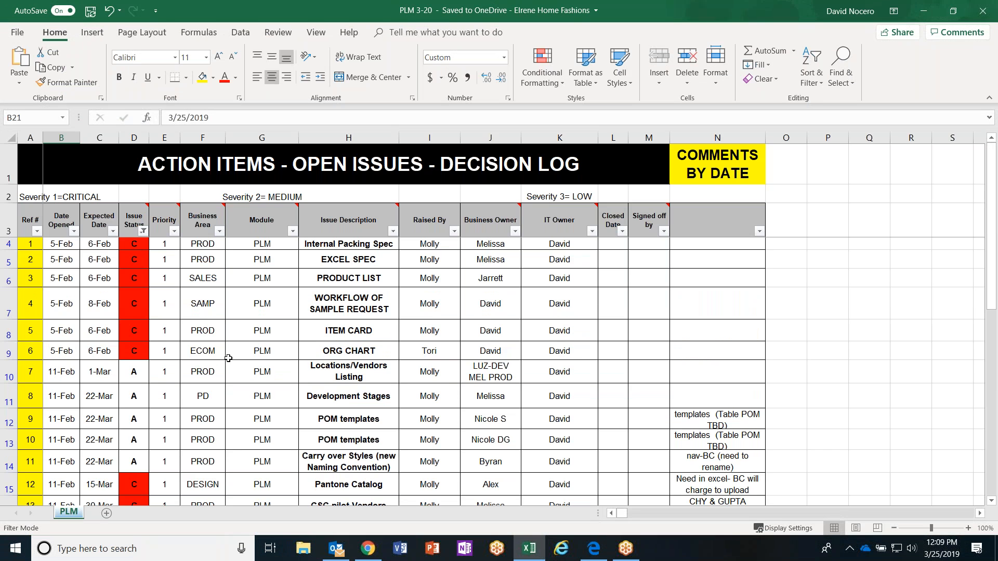
left_click(70, 252)
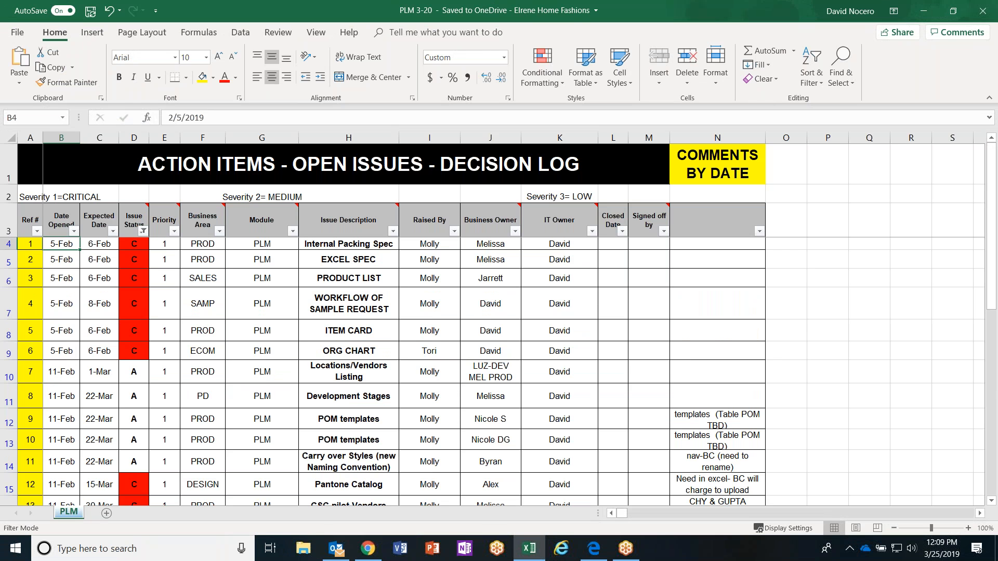
key("Down")
key("Down")
key("Down")
key("Down")
key("Down")
key("Down")
key("Down")
key("Down")
key("Down")
key("Down")
key("Down")
key("Down")
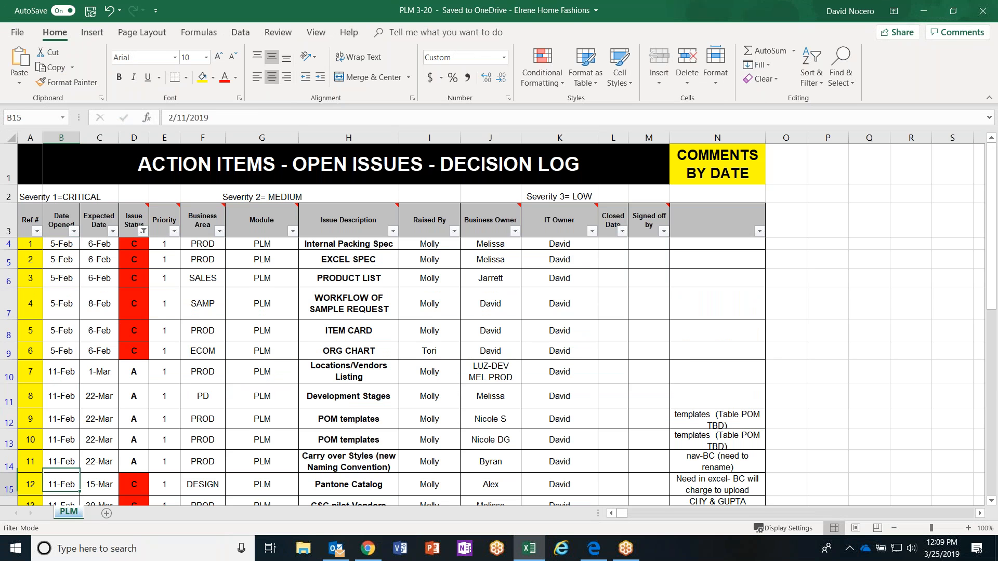
key("Up")
key("Up")
key("Up")
key("Up")
key("Up")
key("Up")
key("Up")
key("Up")
key("Up")
key("Up")
key("Up")
key("Up")
key("Down")
key("Up")
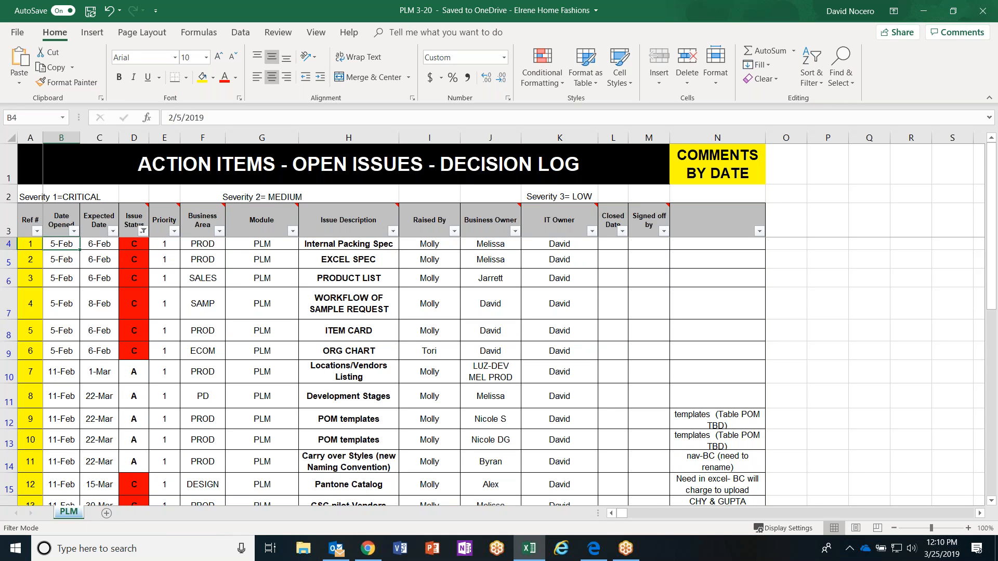
Examine the Issue Status column of the log from the first action item down to the last entry.
key("Left")
key("Right")
key("Right")
key("Right")
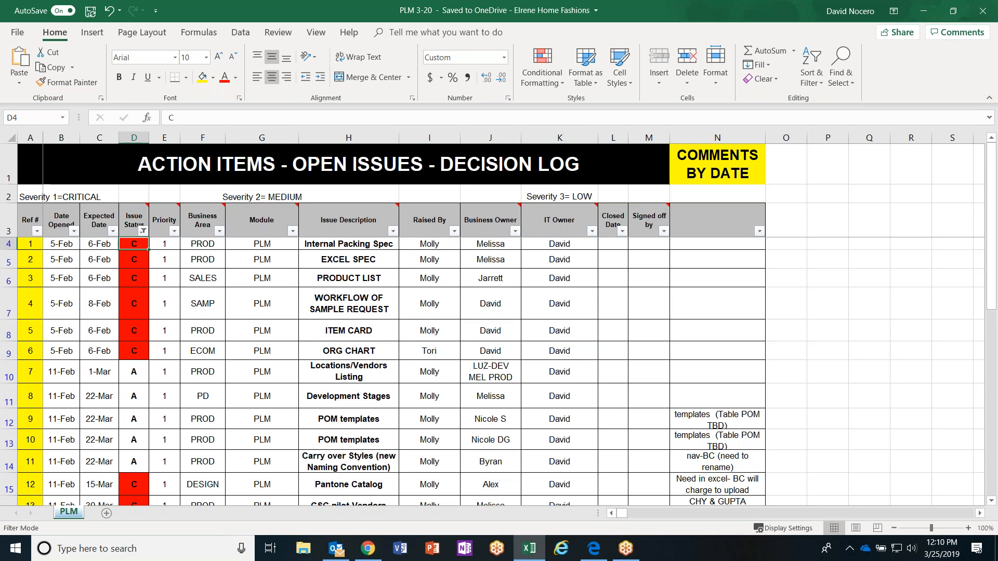
key("Down")
key("Down")
key("Down")
key("Down")
key("Down")
key("Down")
key("Down")
key("Down")
key("Down")
key("Down")
key("Down")
key("Down")
key("Down")
key("Down")
key("Down")
key("Down")
key("Down")
key("Down")
key("Down")
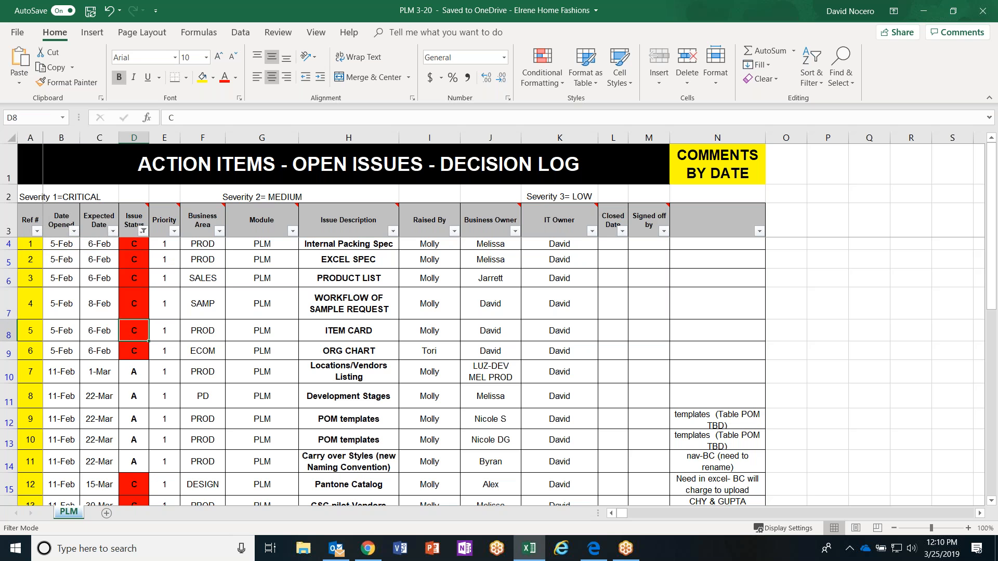
key("Down")
key("Down")
key("Down")
key("Up")
key("Up")
key("Up")
key("Up")
key("Up")
key("Up")
key("Up")
key("Up")
key("Up")
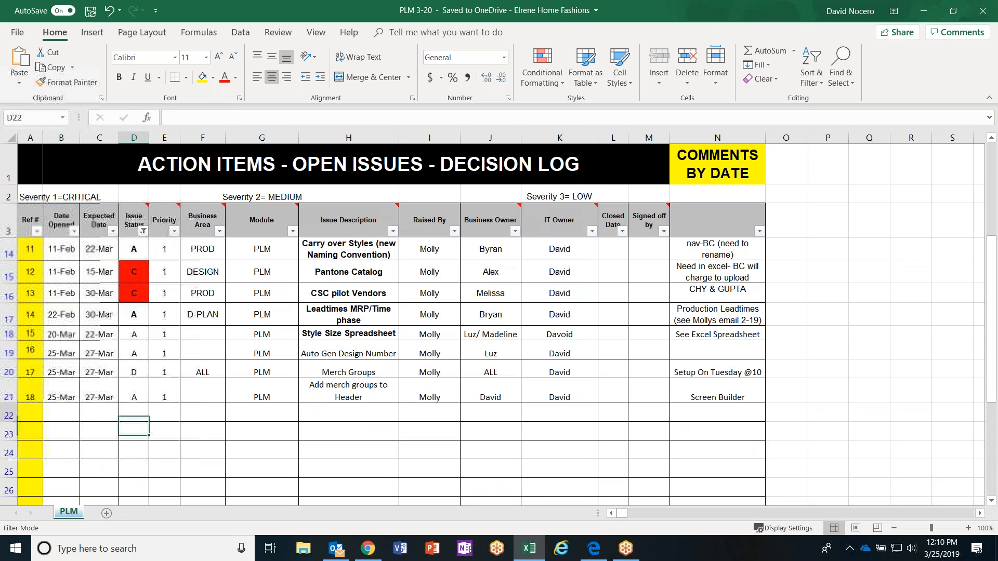
key("Down")
key("Down")
key("Down")
key("Down")
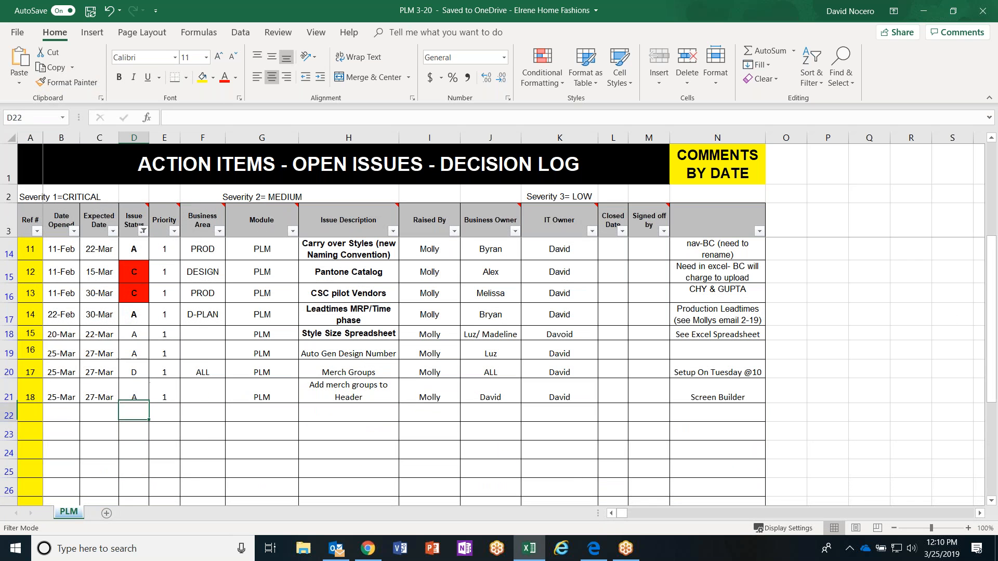
Examine the "Add merch groups to Header" action item in row 21, from its dates across to its comment.
key("Left")
key("Left")
key("Right")
key("Right")
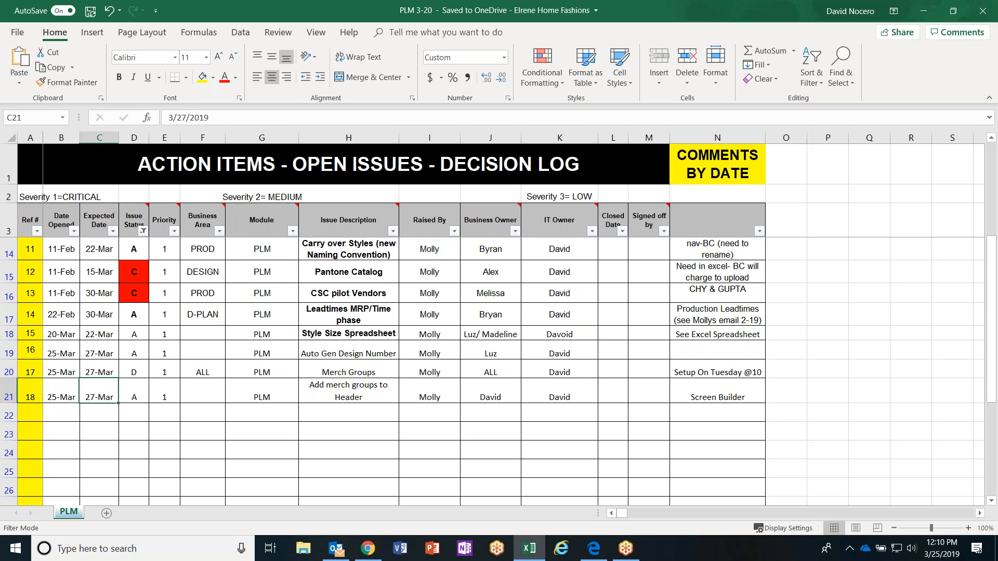
key("Right")
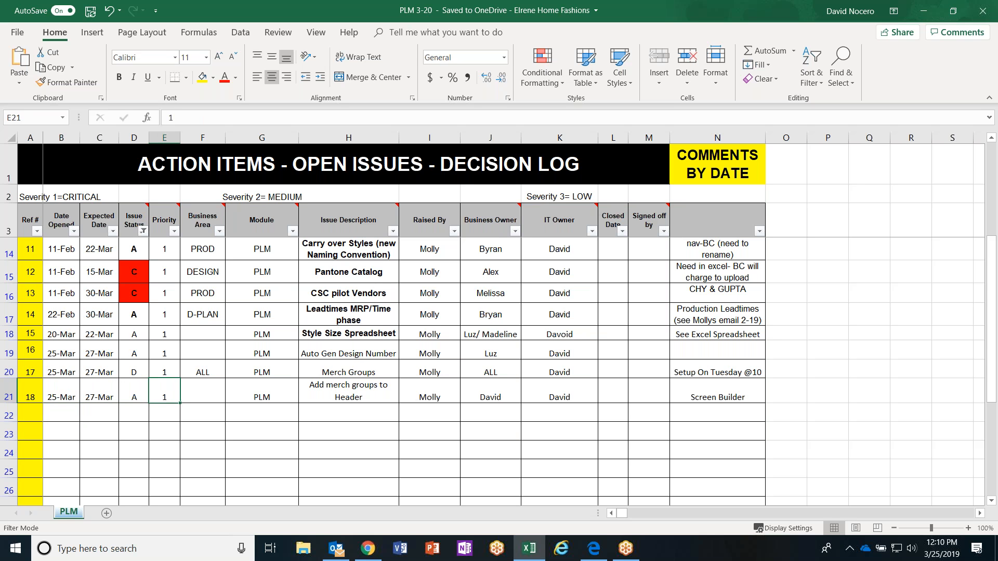
key("Right")
key("Right")
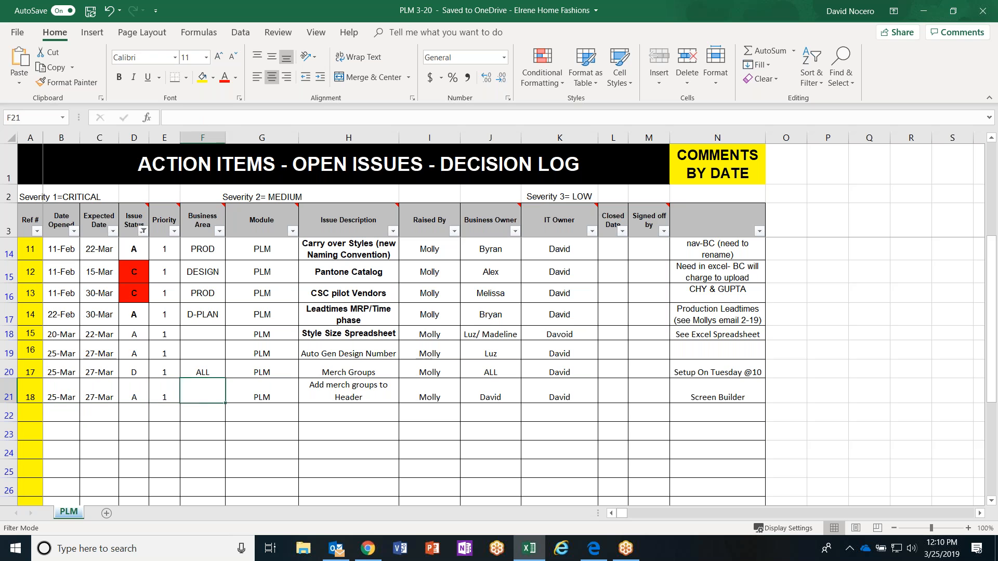
key("Right")
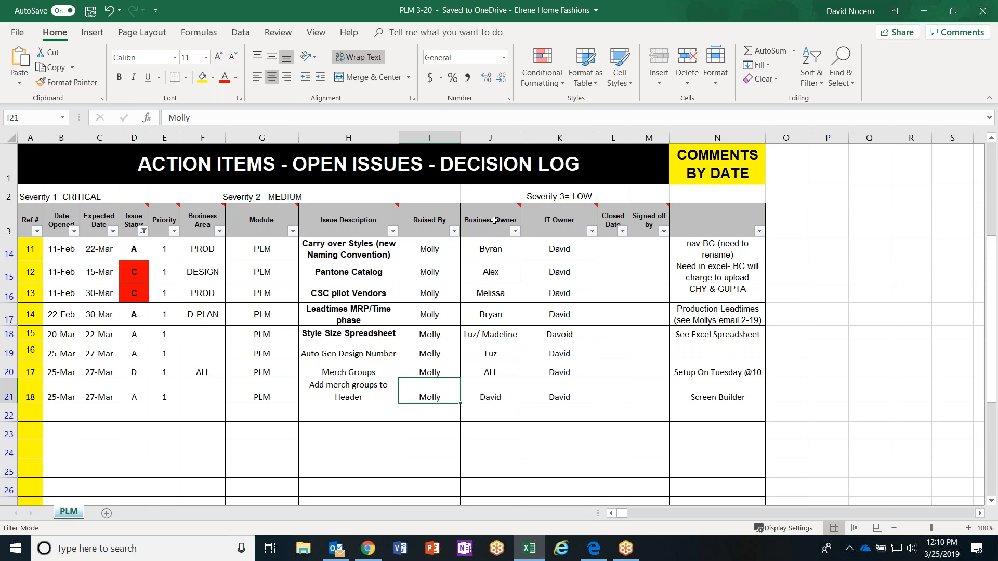
left_click(490, 392)
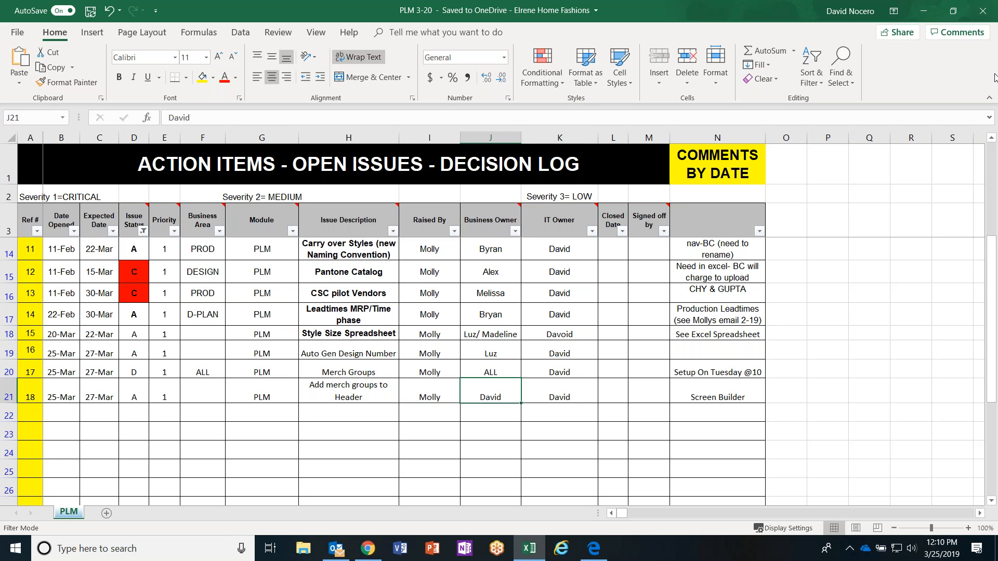
key("Right")
key("Right")
key("Right")
key("Right")
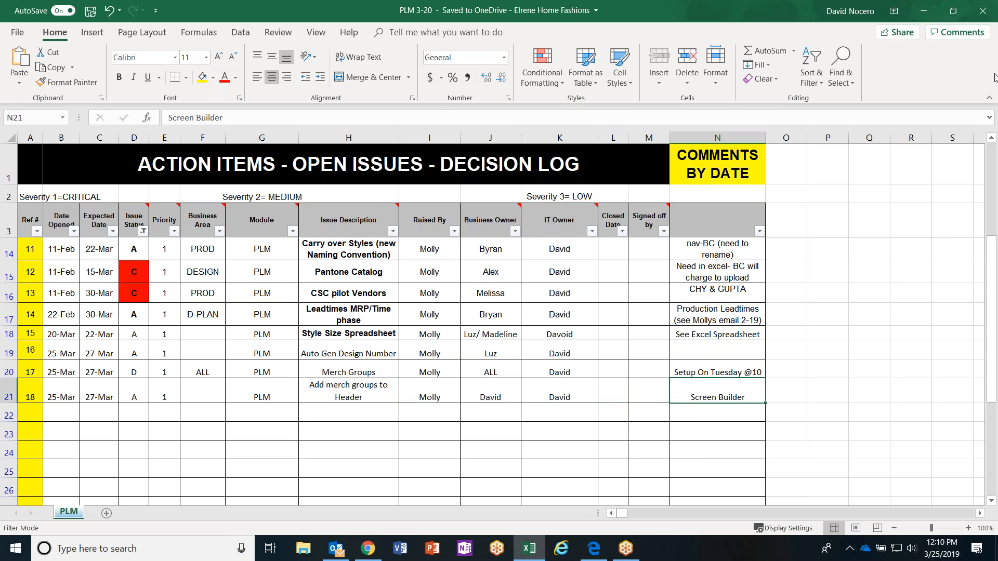
Examine the details of the "Auto Gen Design Number" action item and the "Merch Groups" item below it.
key("Left")
key("Left")
key("Left")
key("Left")
key("Left")
key("Left")
key("Left")
key("Left")
key("Left")
key("Left")
key("Left")
key("Left")
key("Left")
key("Up")
key("Up")
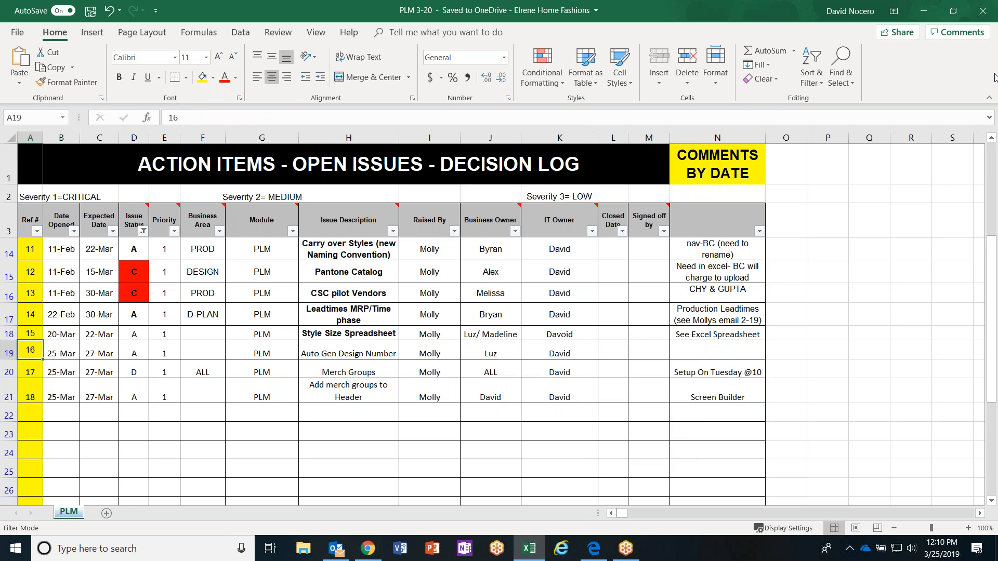
key("Right")
key("Right")
key("Right")
key("Right")
key("Right")
key("Right")
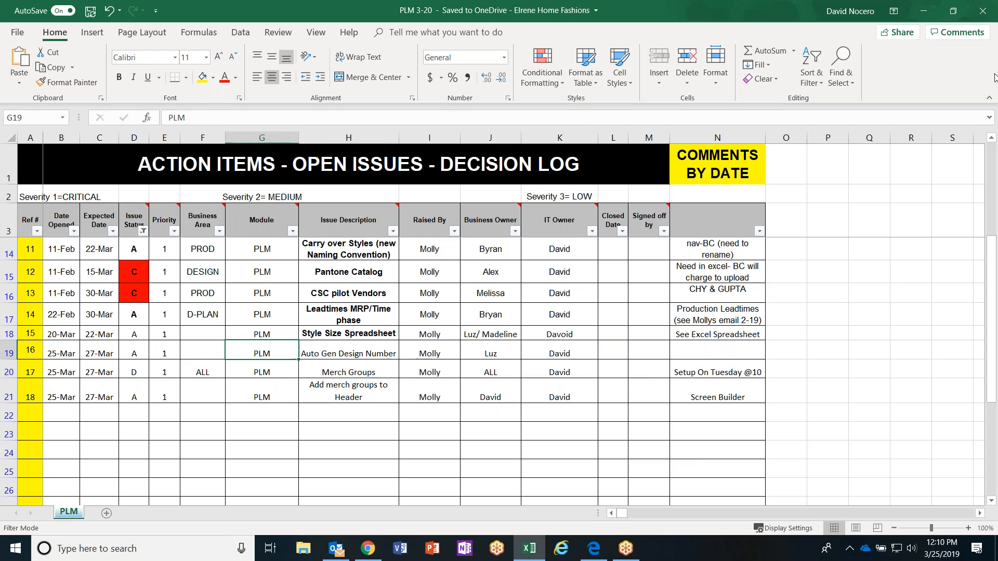
key("Right")
key("Right")
key("Right")
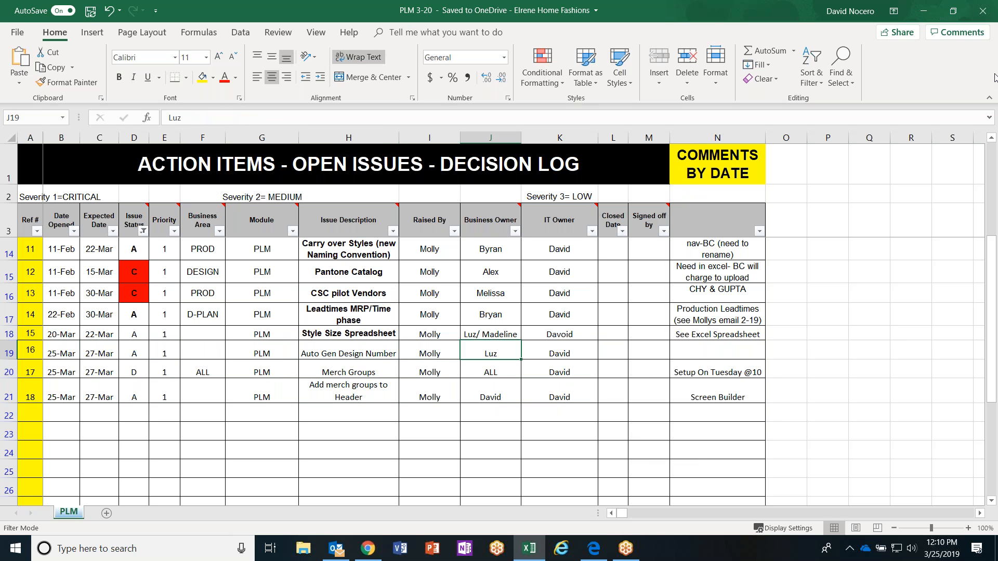
key("Right")
key("Left")
key("Left")
key("Left")
key("Right")
key("Left")
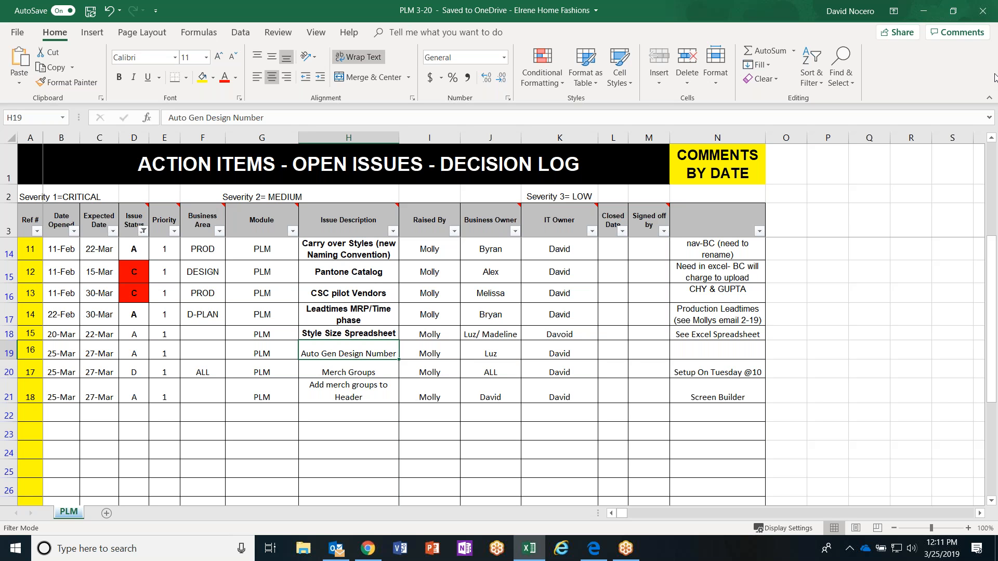
key("Down")
key("Left")
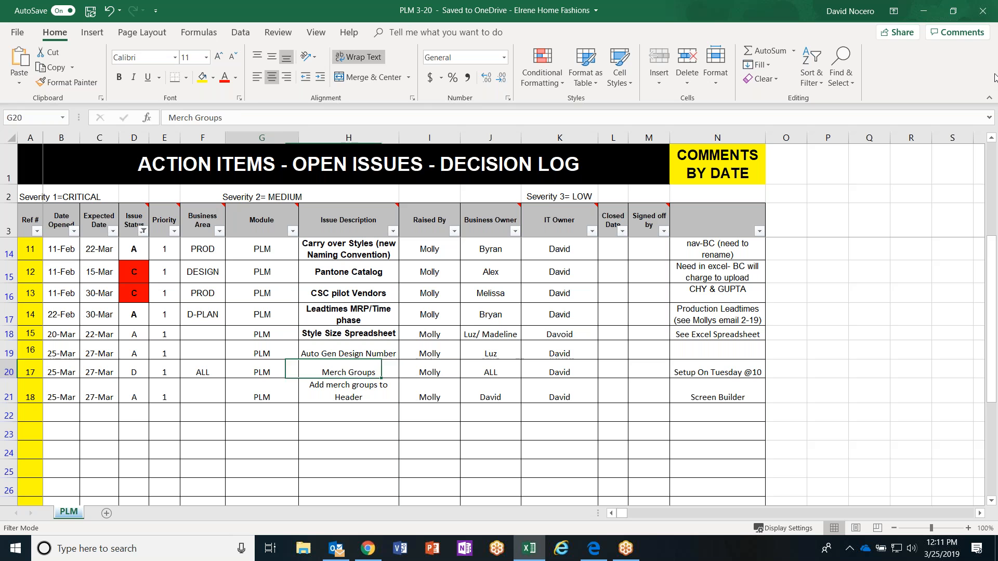
Highlight the log entries in B14:N21, save the workbook, and clear the highlight by selecting cell F16.
left_click(247, 343)
left_click_drag(69, 253, 701, 395)
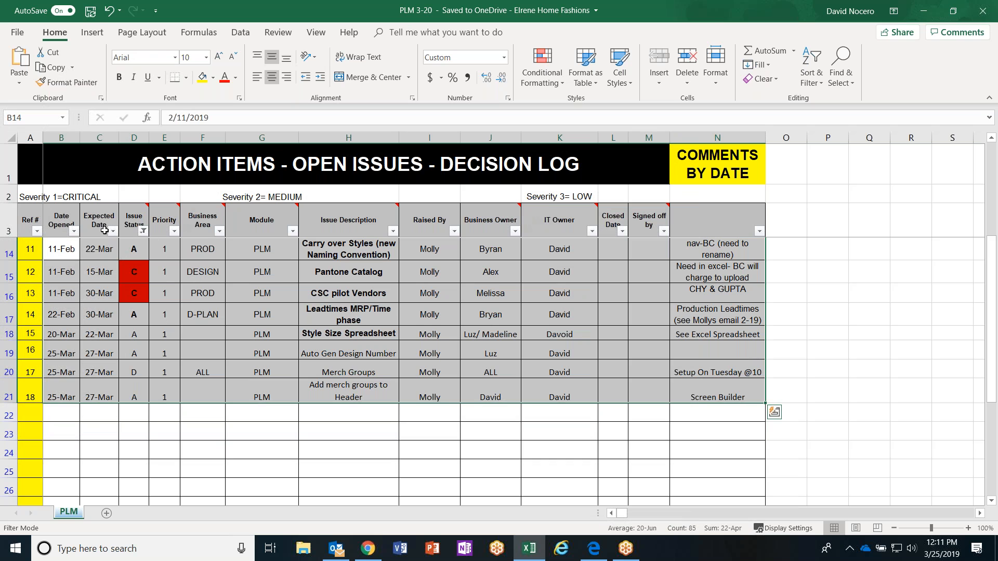
left_click(90, 13)
left_click(199, 290)
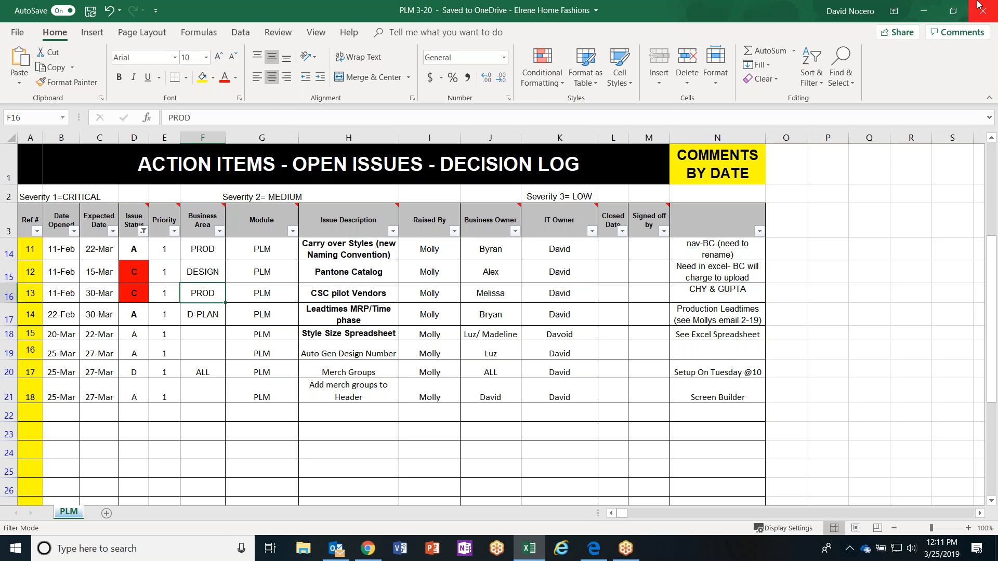
left_click(501, 14)
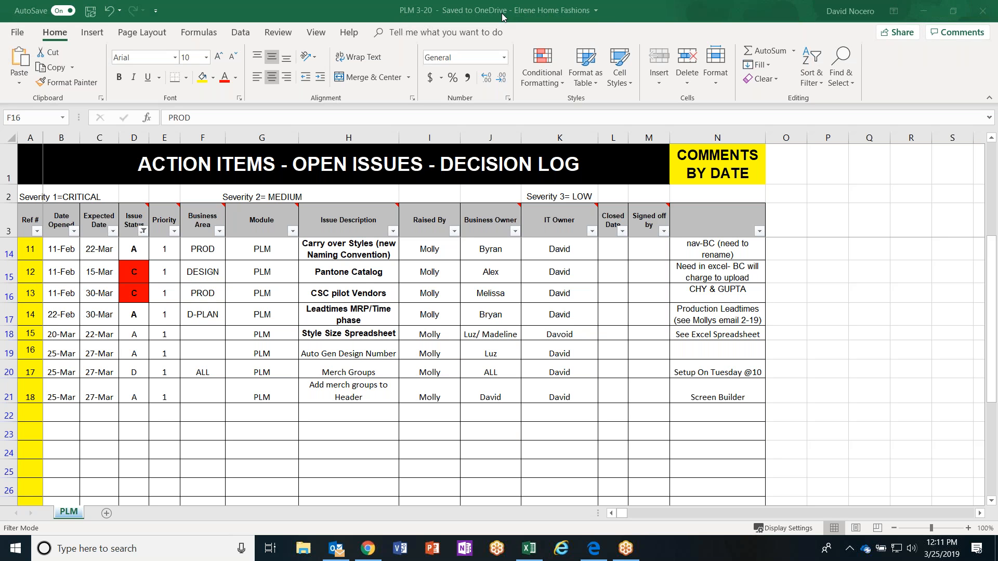